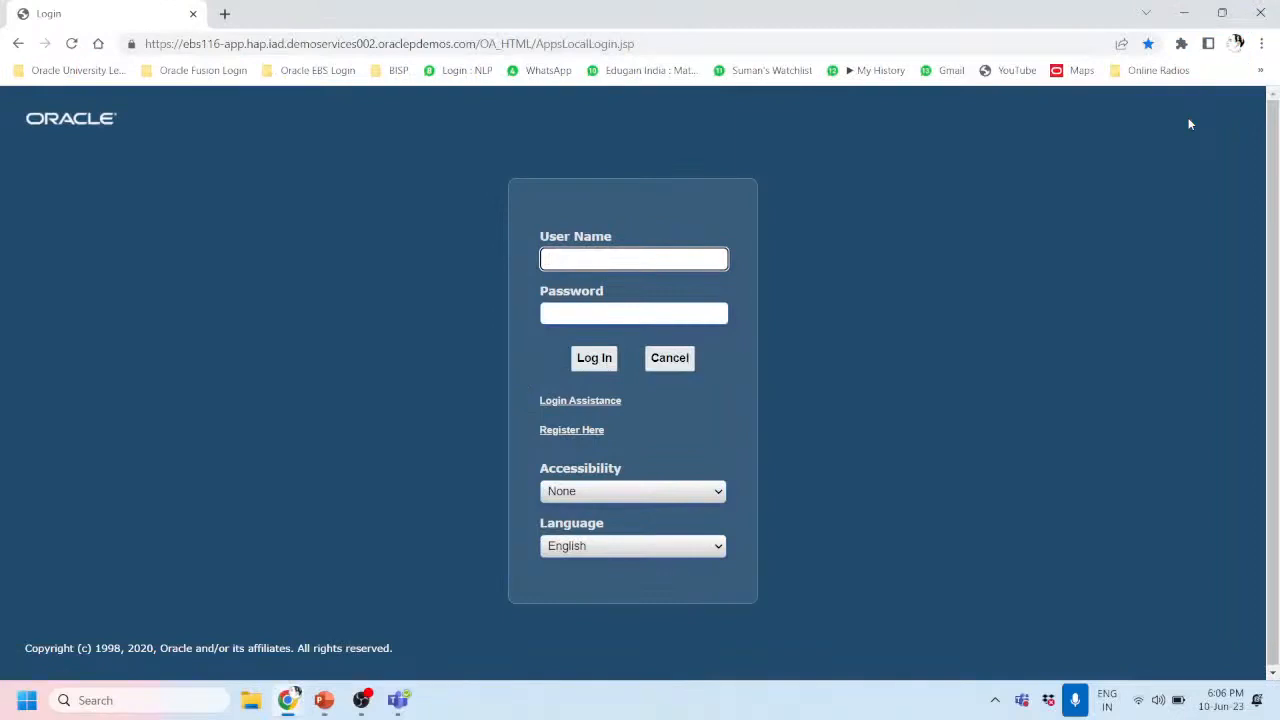
Step: Log in to Oracle E-Business Suite with the user name OPERATIONS and the account password
type("OPERATIONS")
key("Tab")
key("super+v")
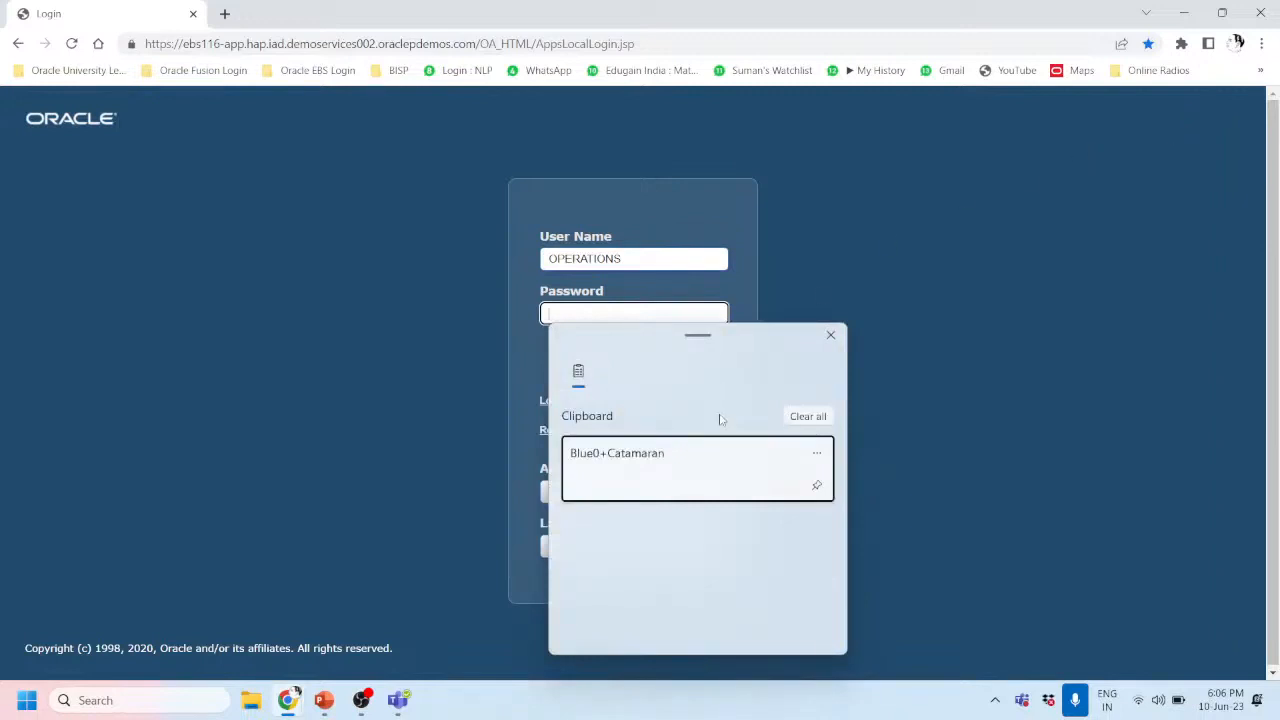
left_click(711, 449)
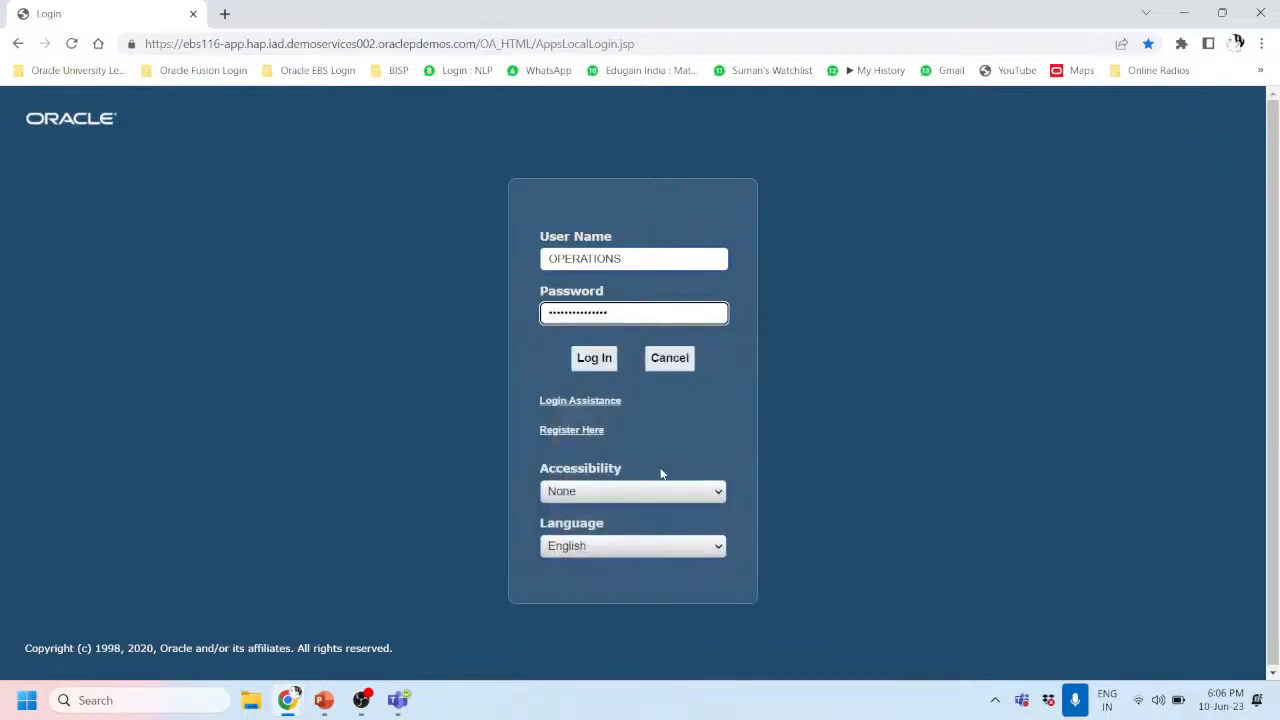
left_click(591, 362)
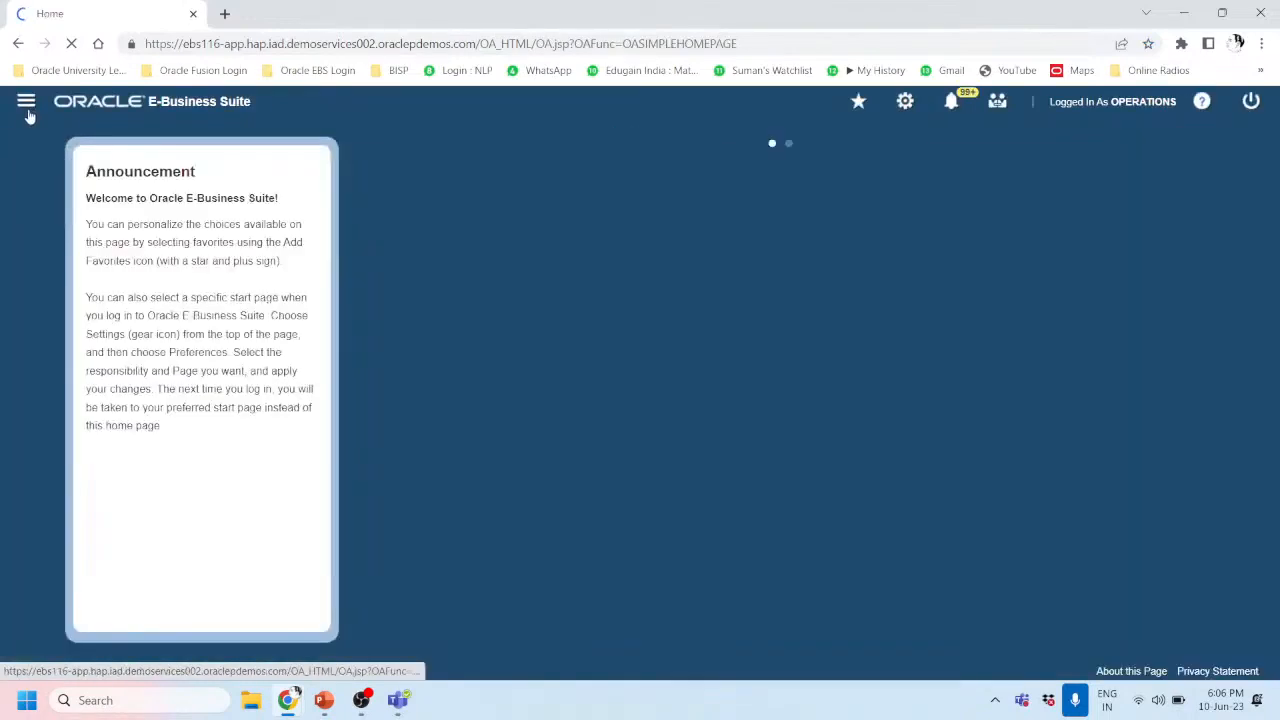
Step: Launch Prepare Mass Additions from Mass Additions under the Assets, Vision Operations (USA) responsibility
left_click(27, 103)
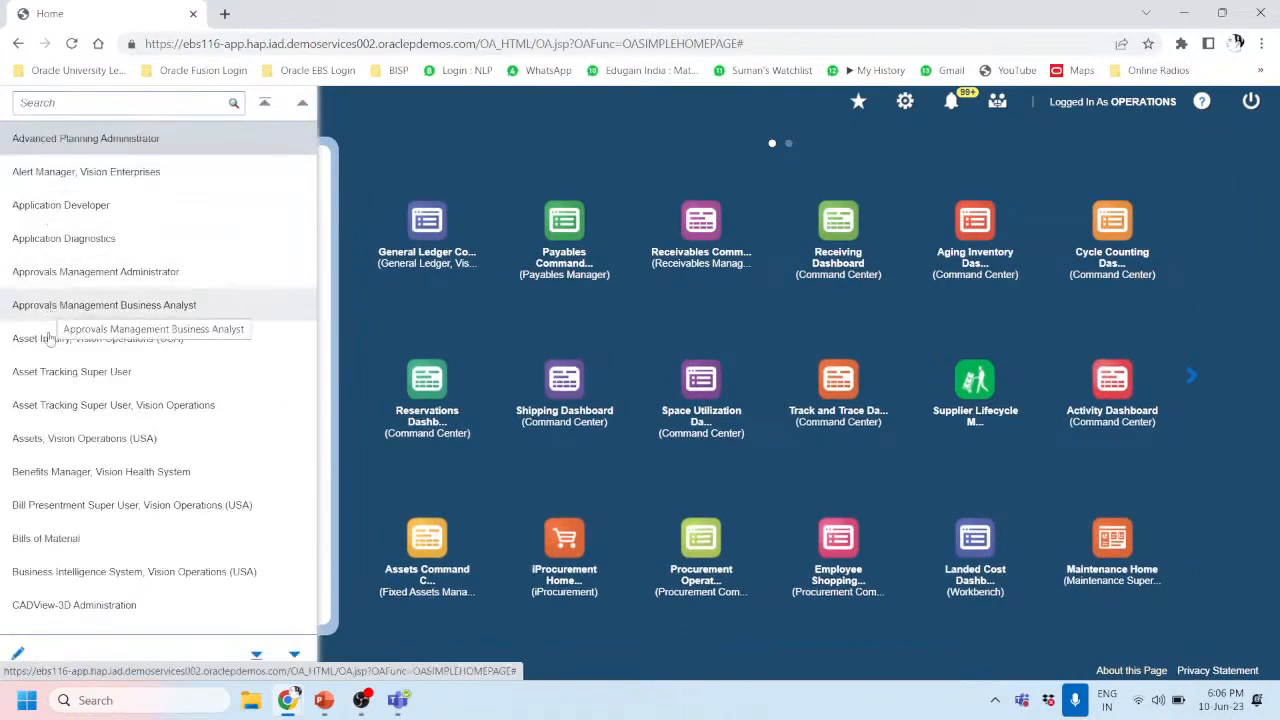
left_click(36, 438)
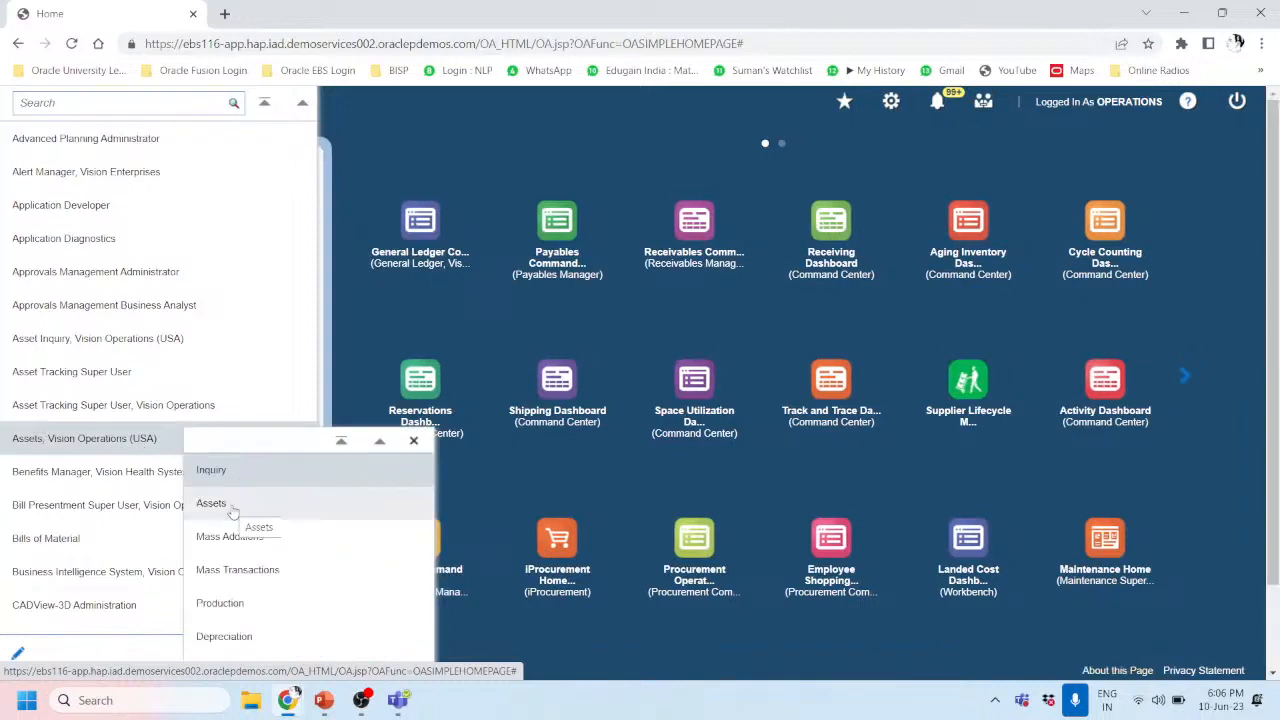
left_click(240, 541)
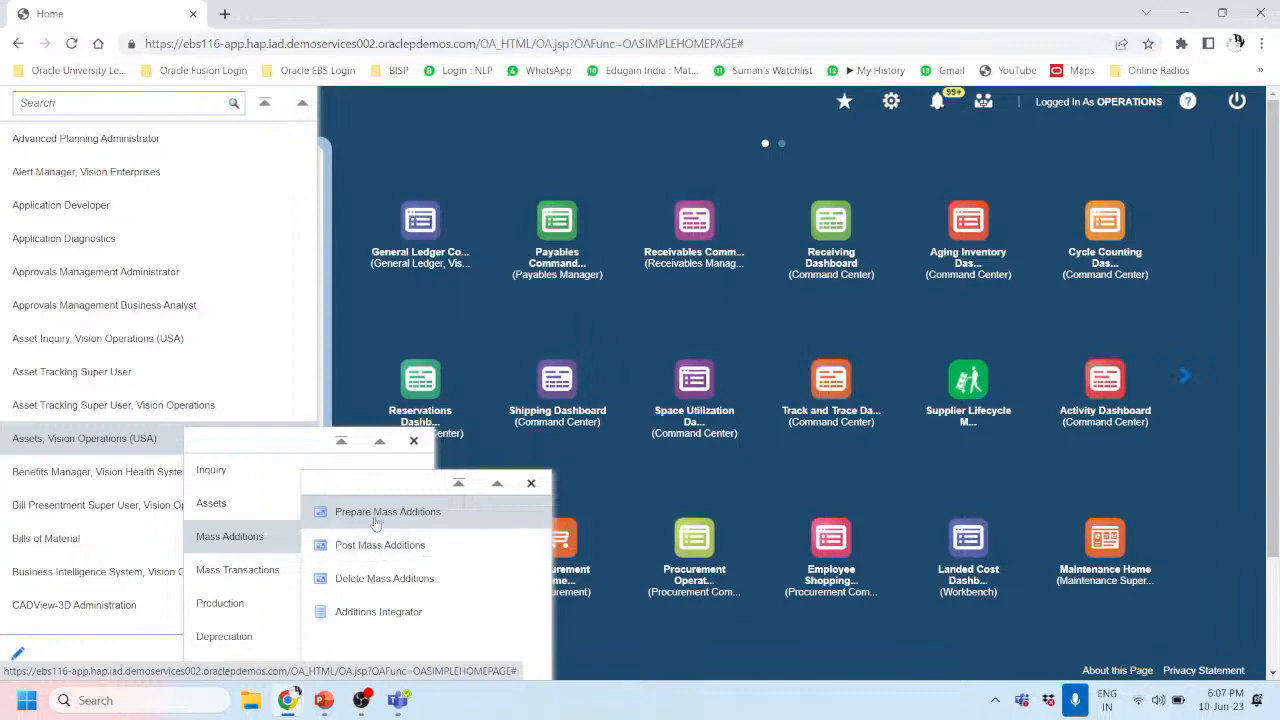
left_click(382, 514)
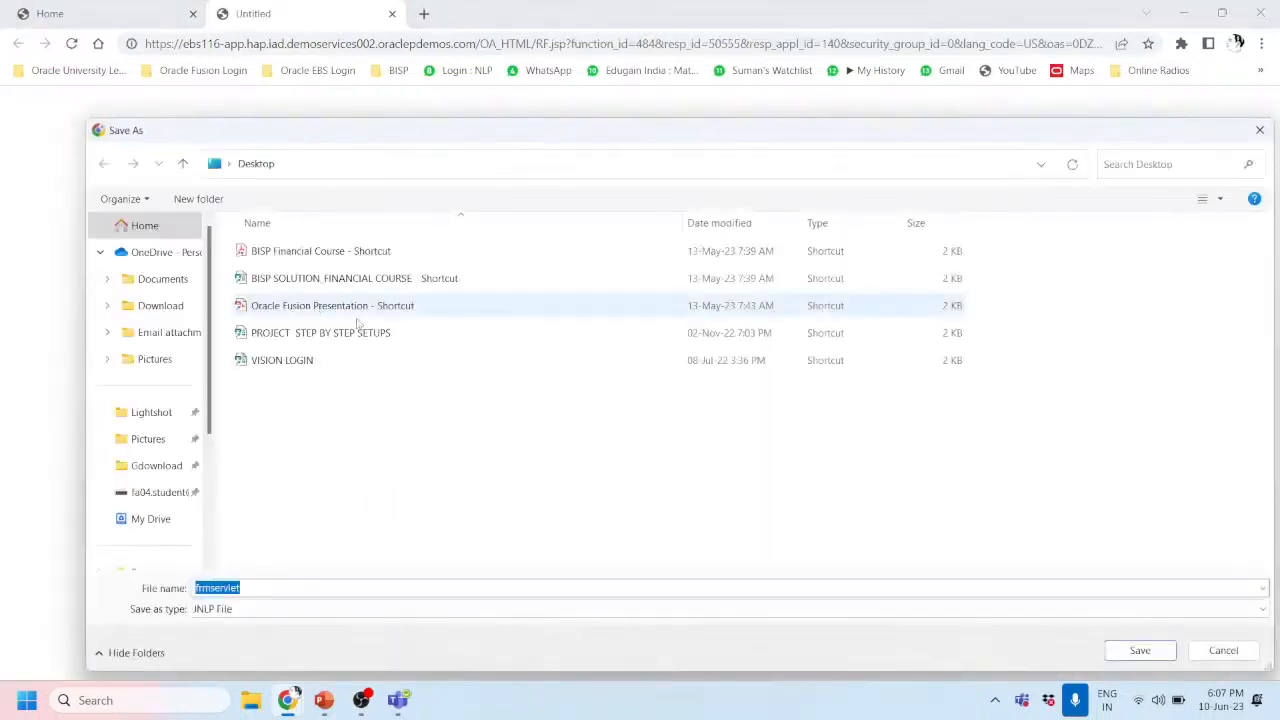
Step: Save the frmservlet JNLP file to the Desktop, run it and maximize the Oracle forms window
left_click(1152, 652)
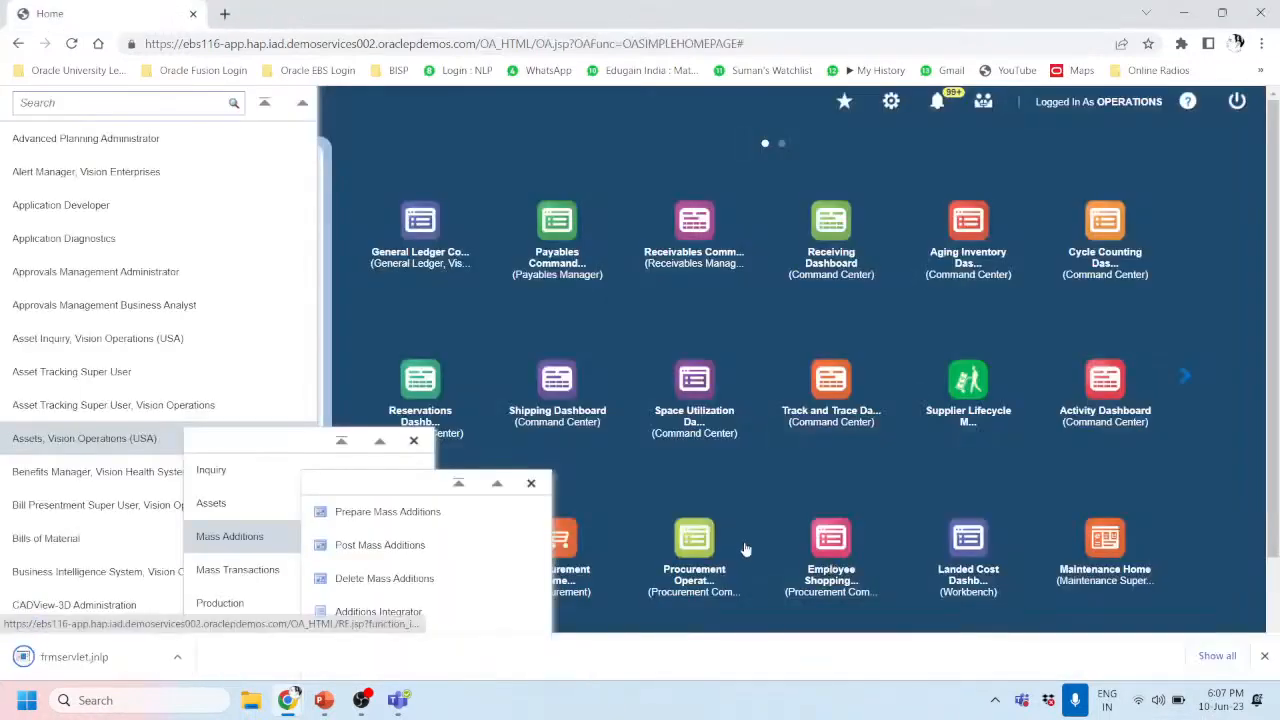
left_click(635, 348)
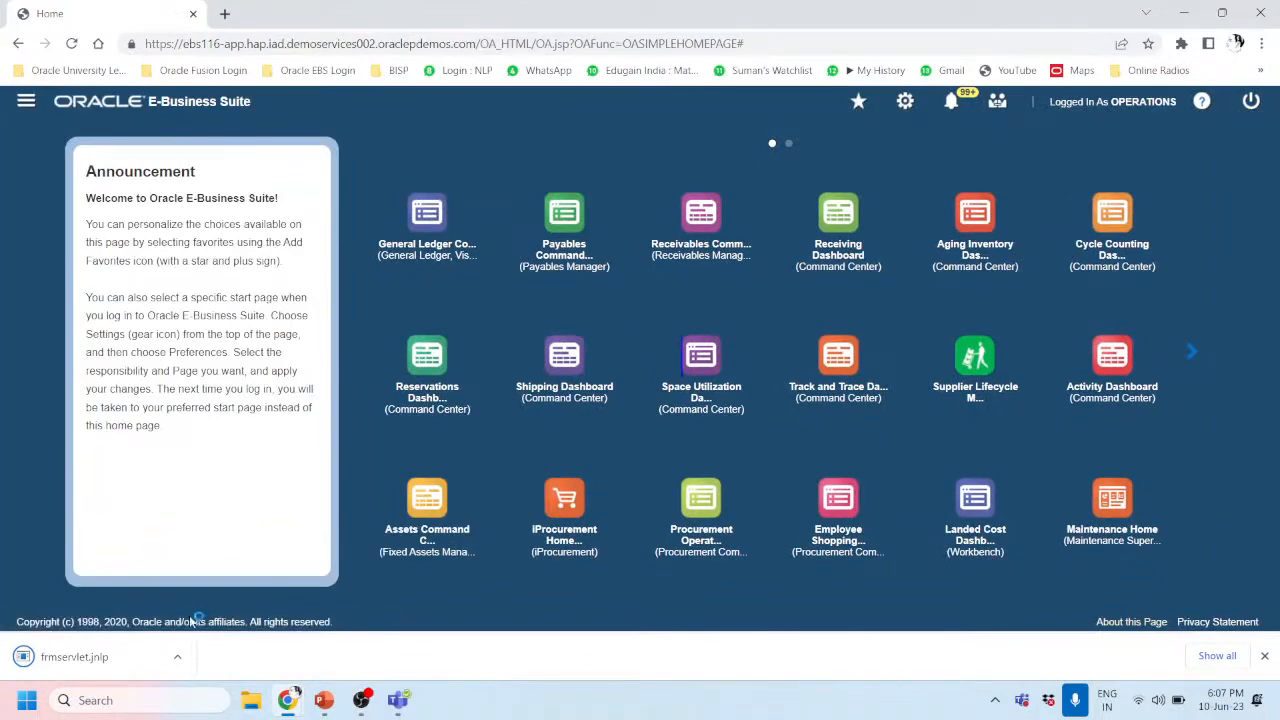
left_click(174, 655)
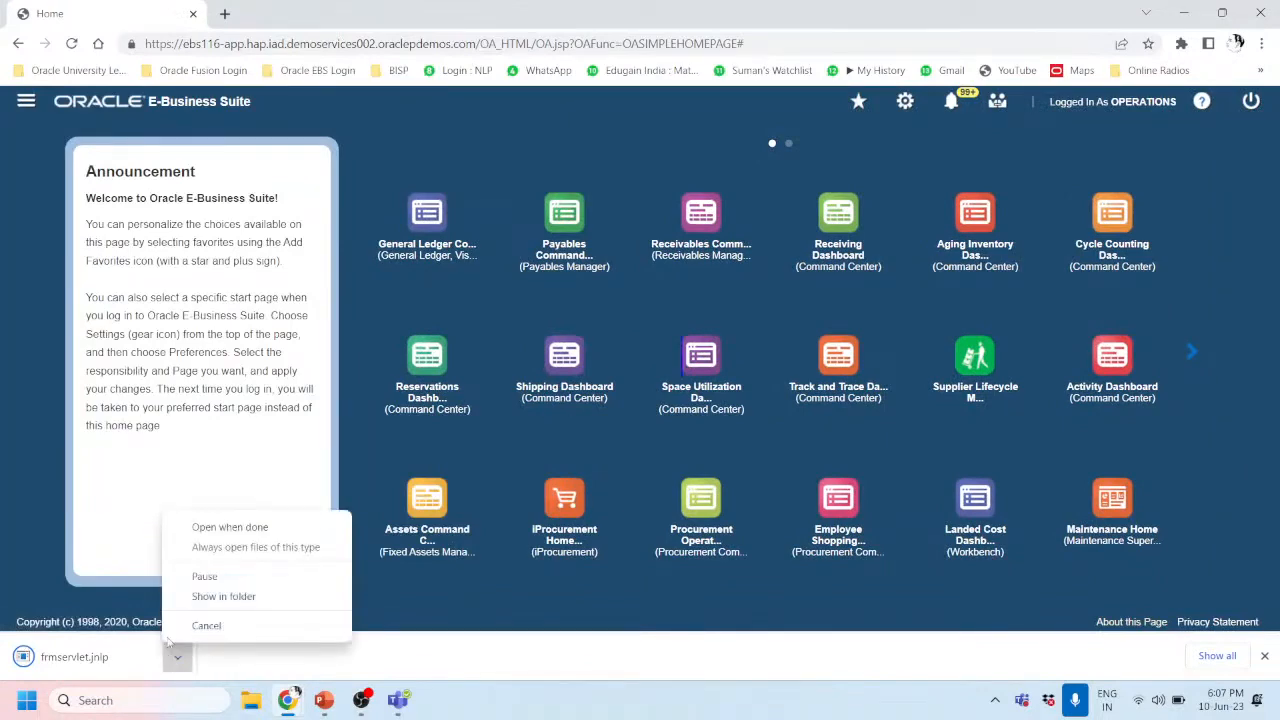
left_click(208, 524)
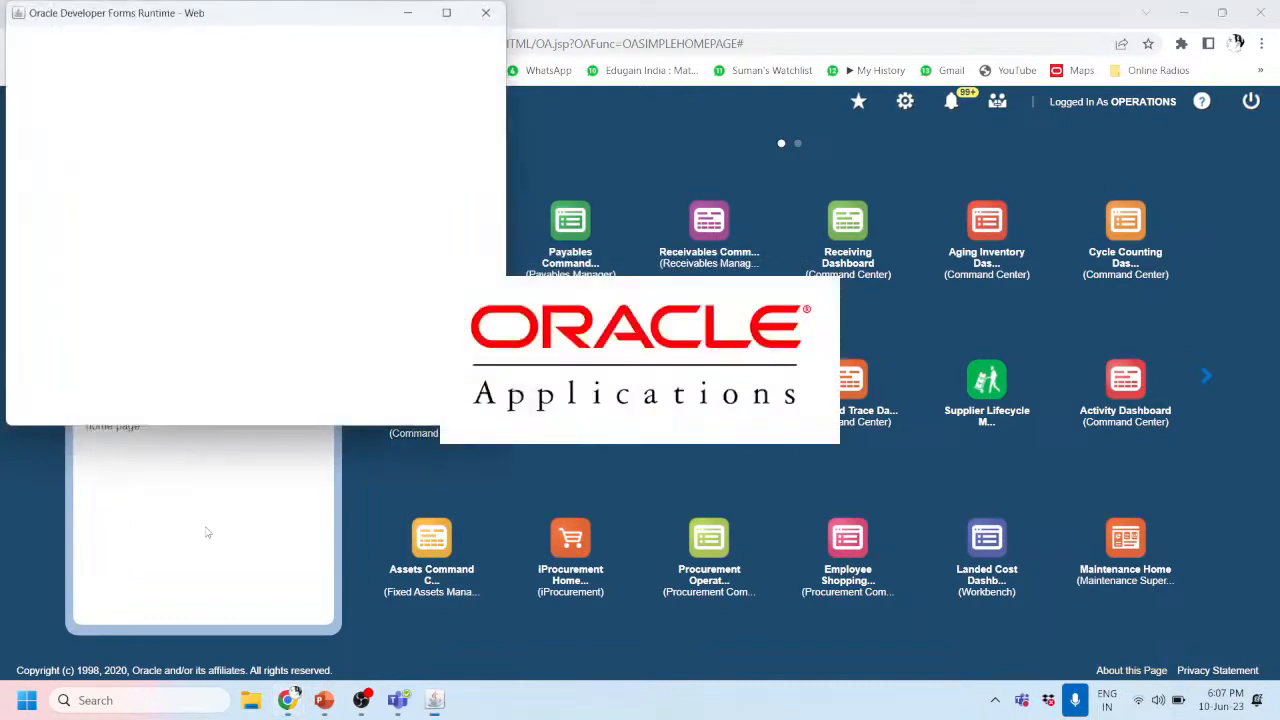
left_click(446, 12)
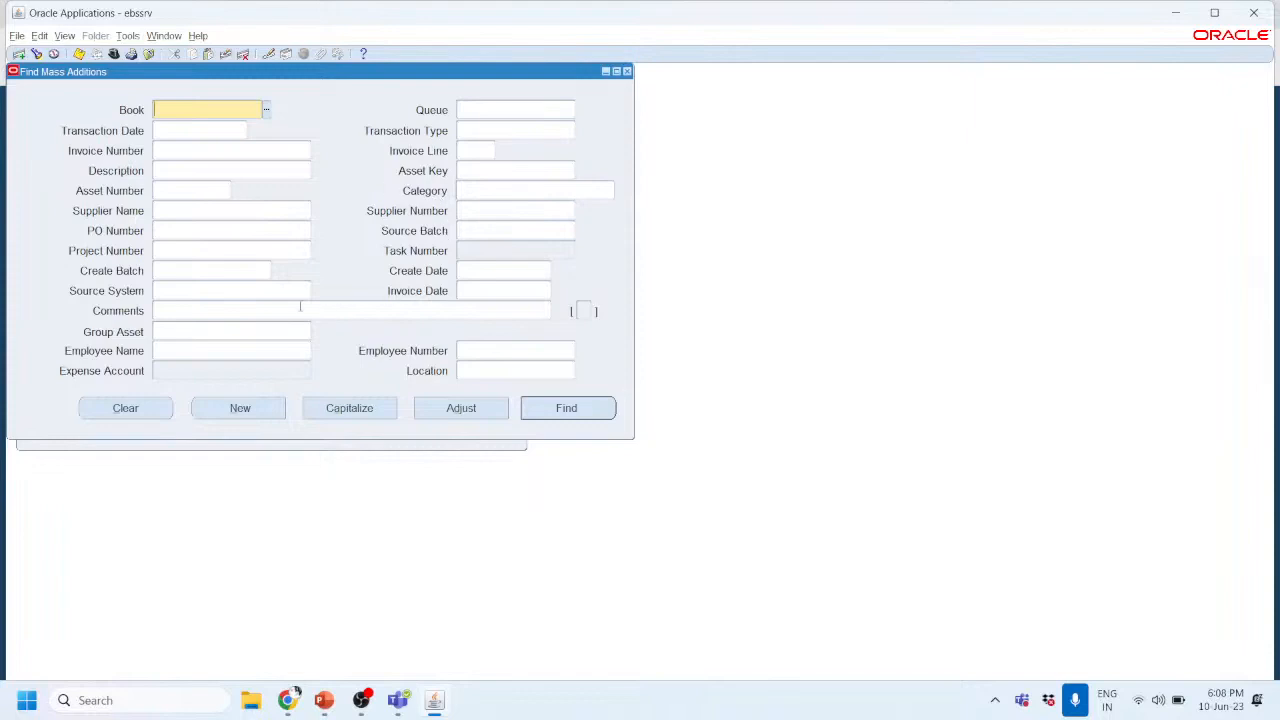
Step: Close the Find Mass Additions and Mass Additions Summary windows to return to the Navigator
left_click(628, 72)
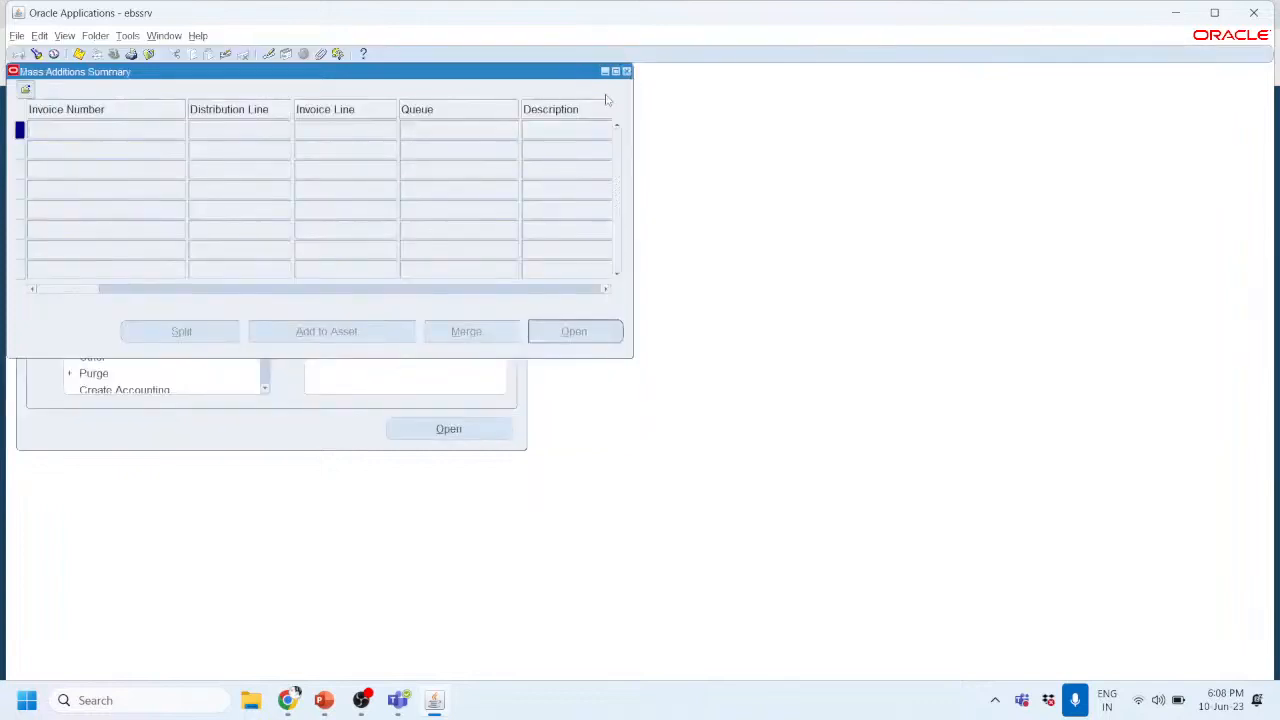
left_click(628, 72)
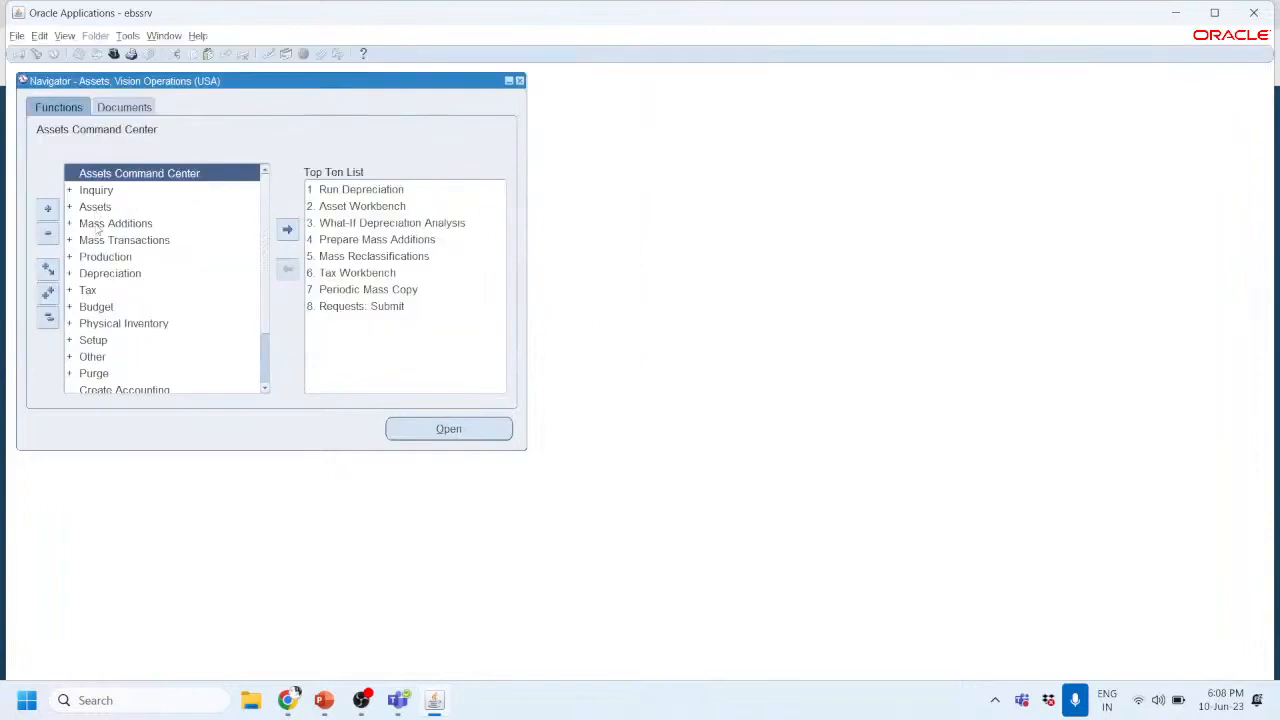
Step: View the Prepare Mass Additions search form from the Navigator's Mass Additions functions, closing its windows when done
left_click(94, 224)
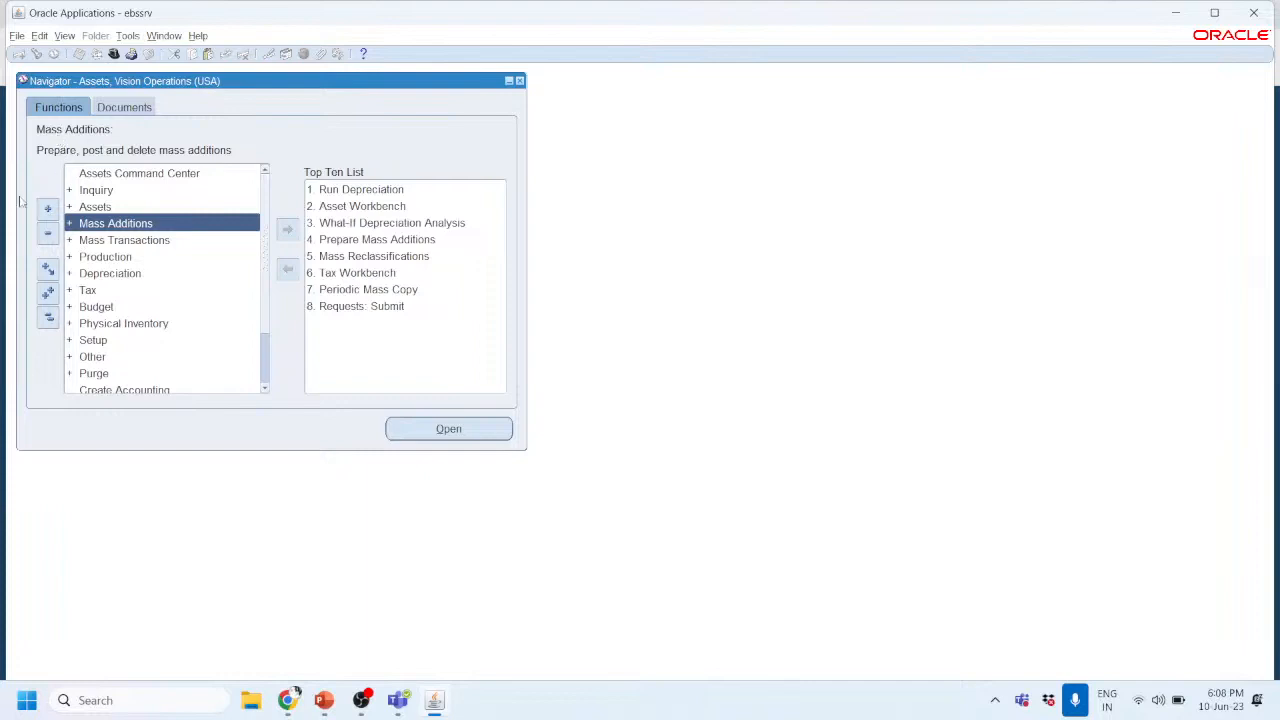
key("Return")
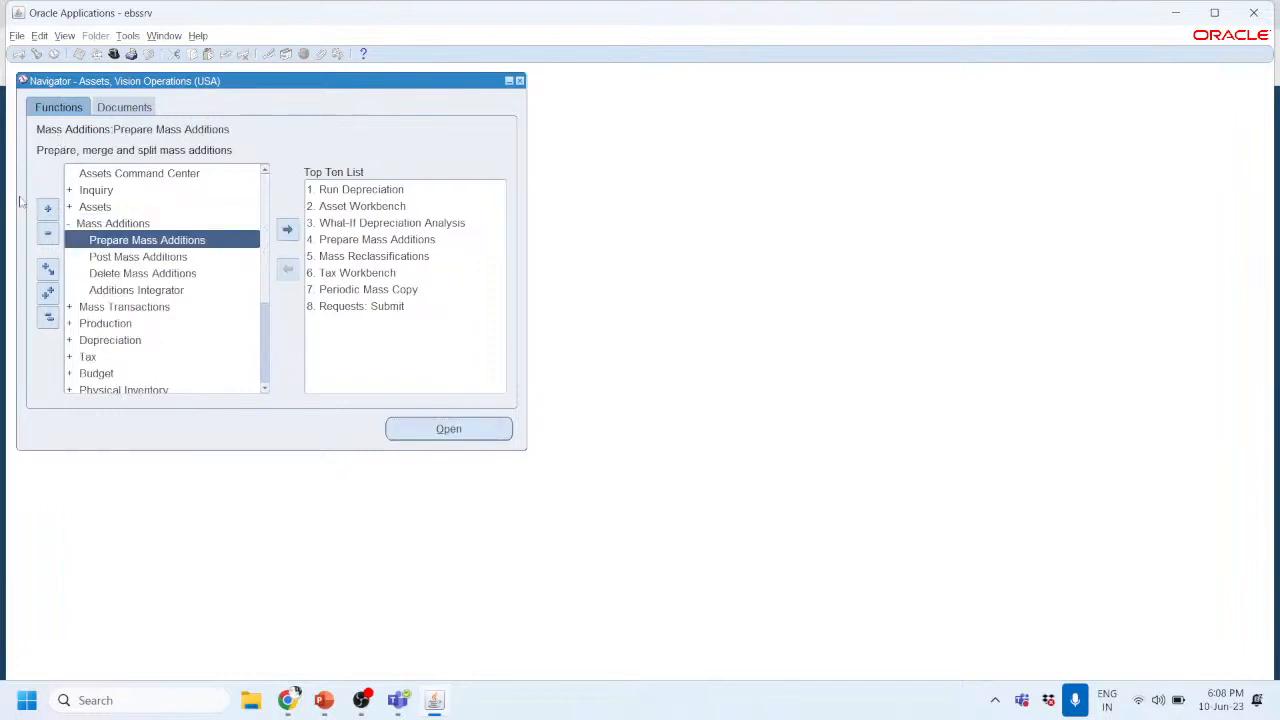
key("Return")
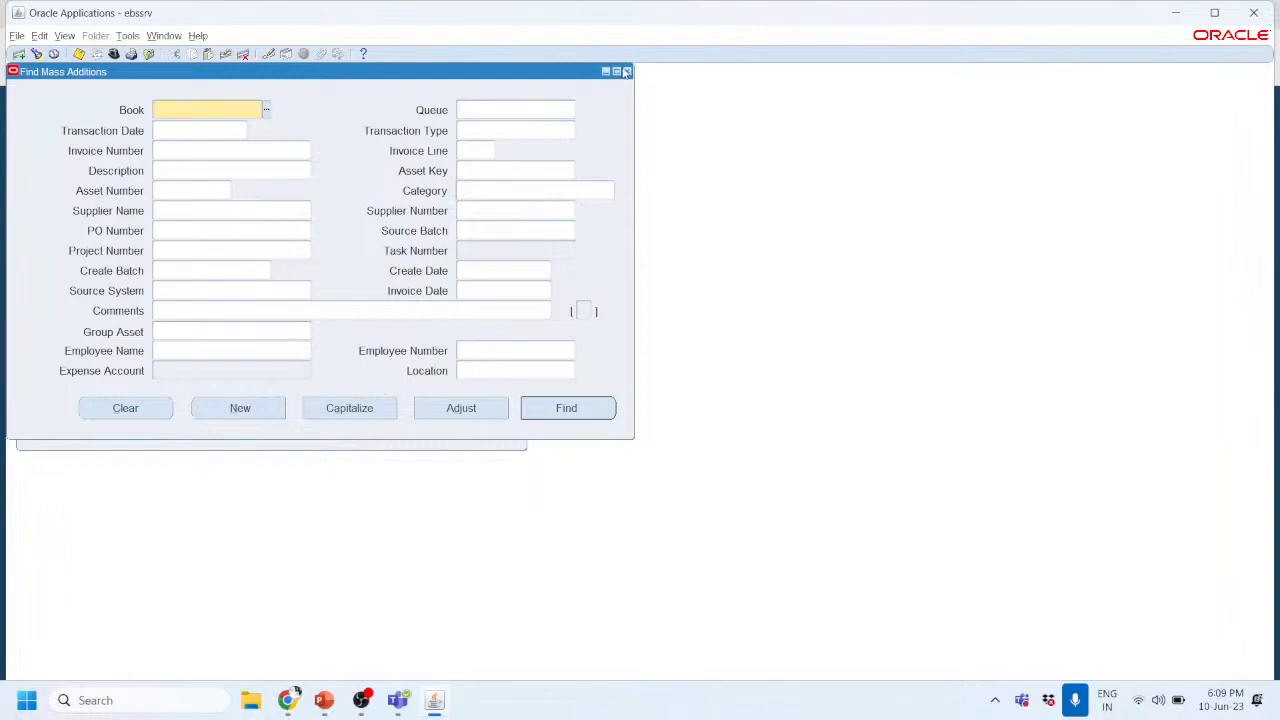
left_click(627, 72)
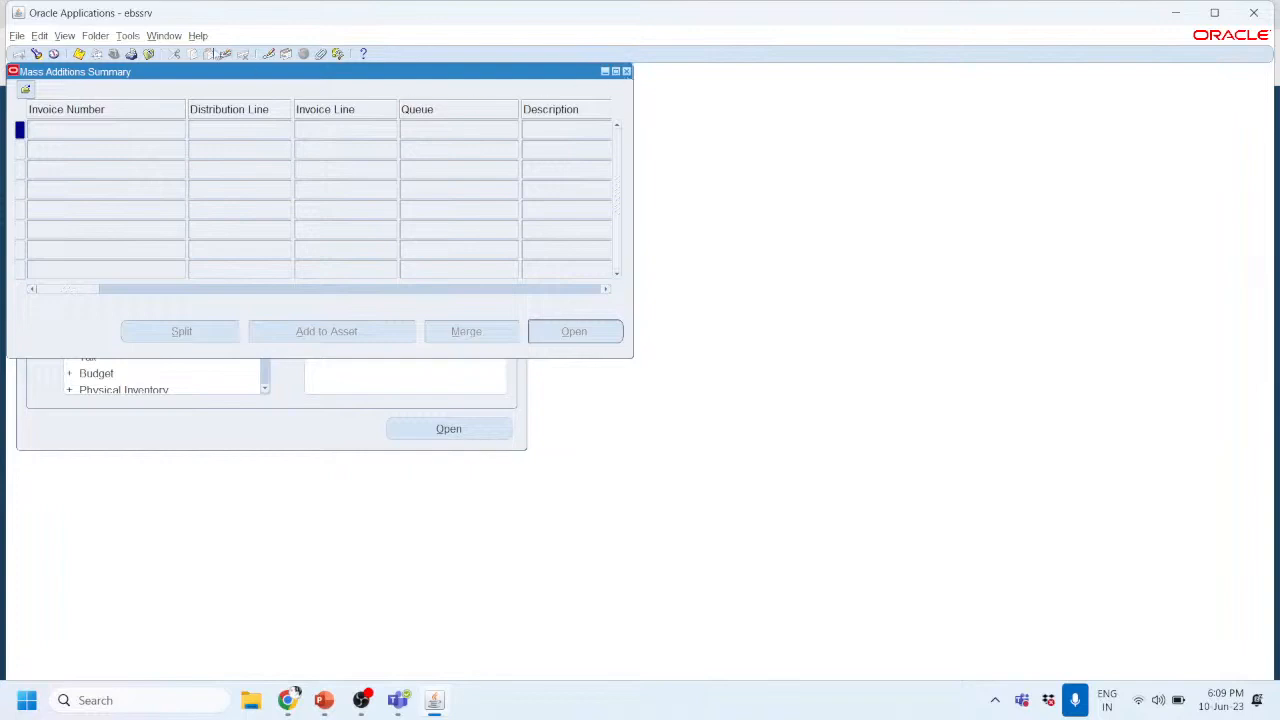
left_click(626, 71)
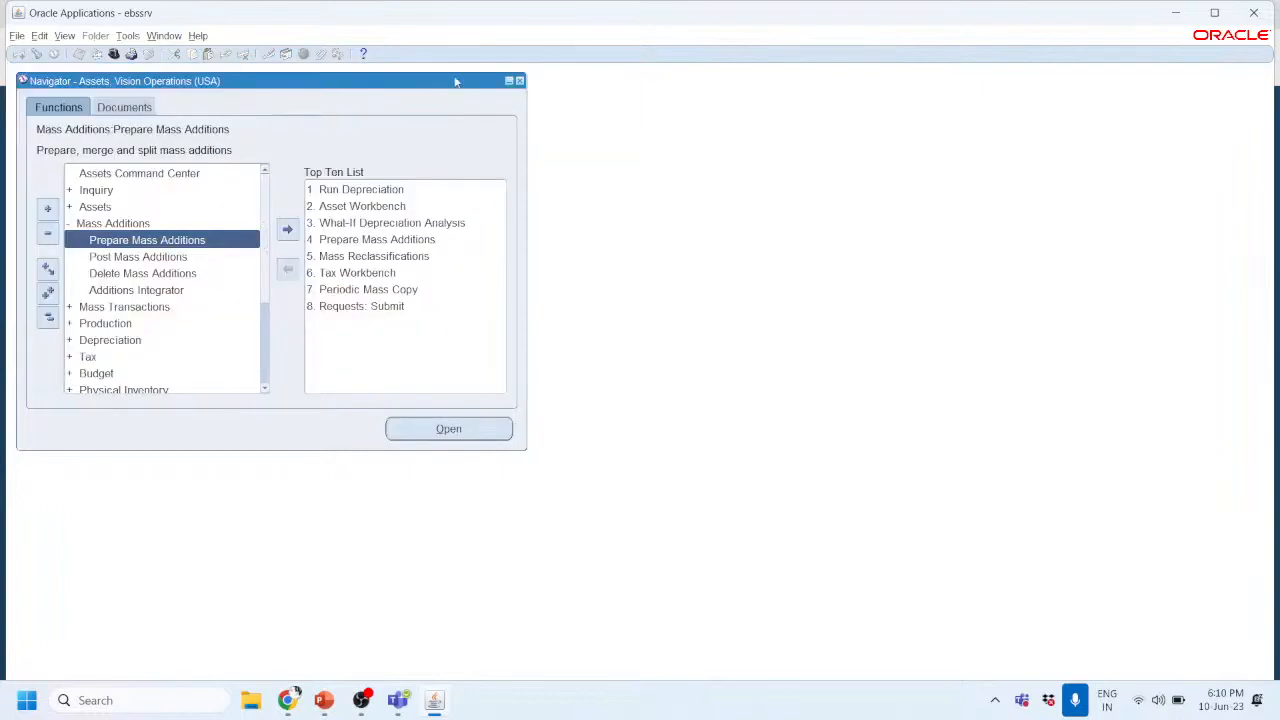
Step: Switch to the PowerPoint slideshow and show the Process Flow from Payables slide
key("alt+Tab")
key("alt+Tab")
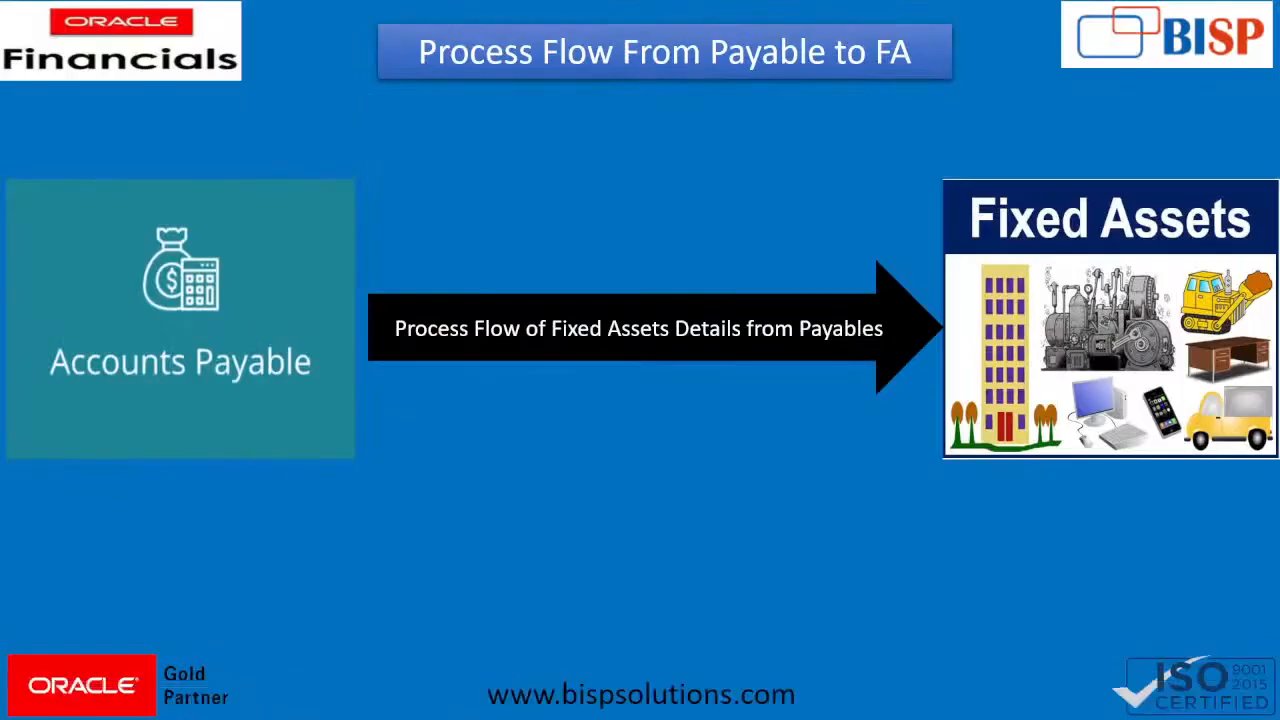
key("Right")
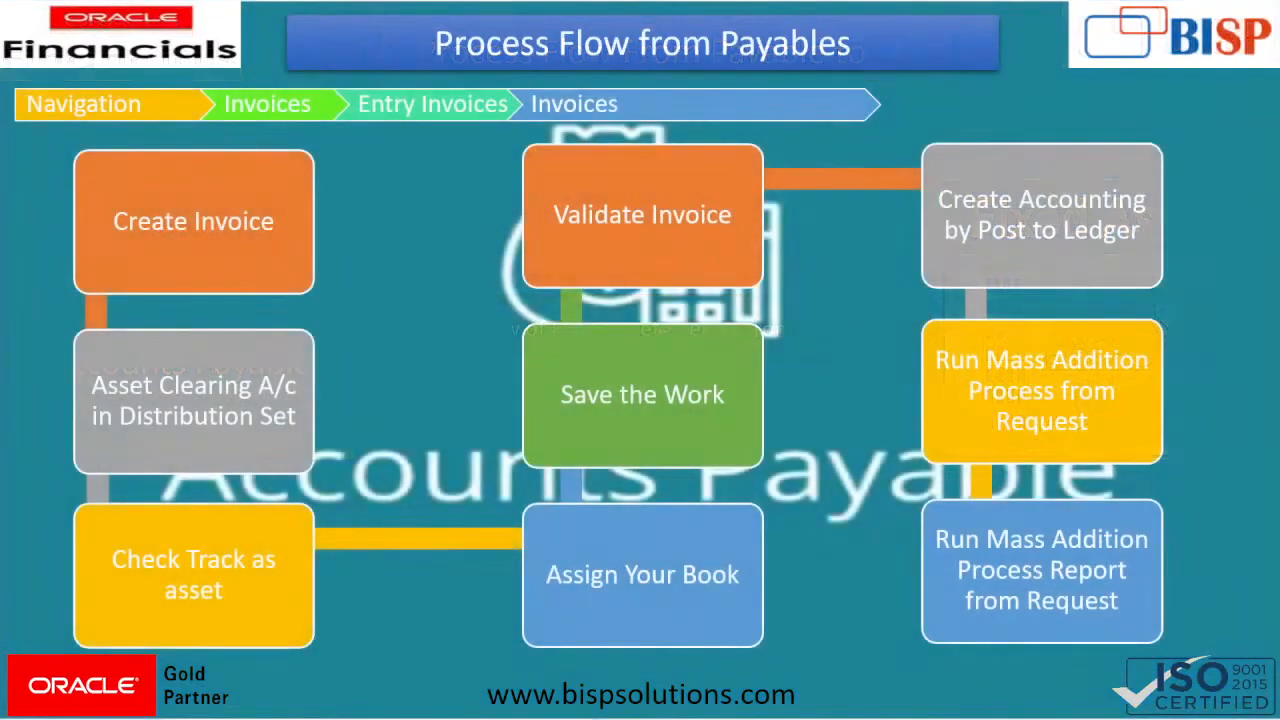
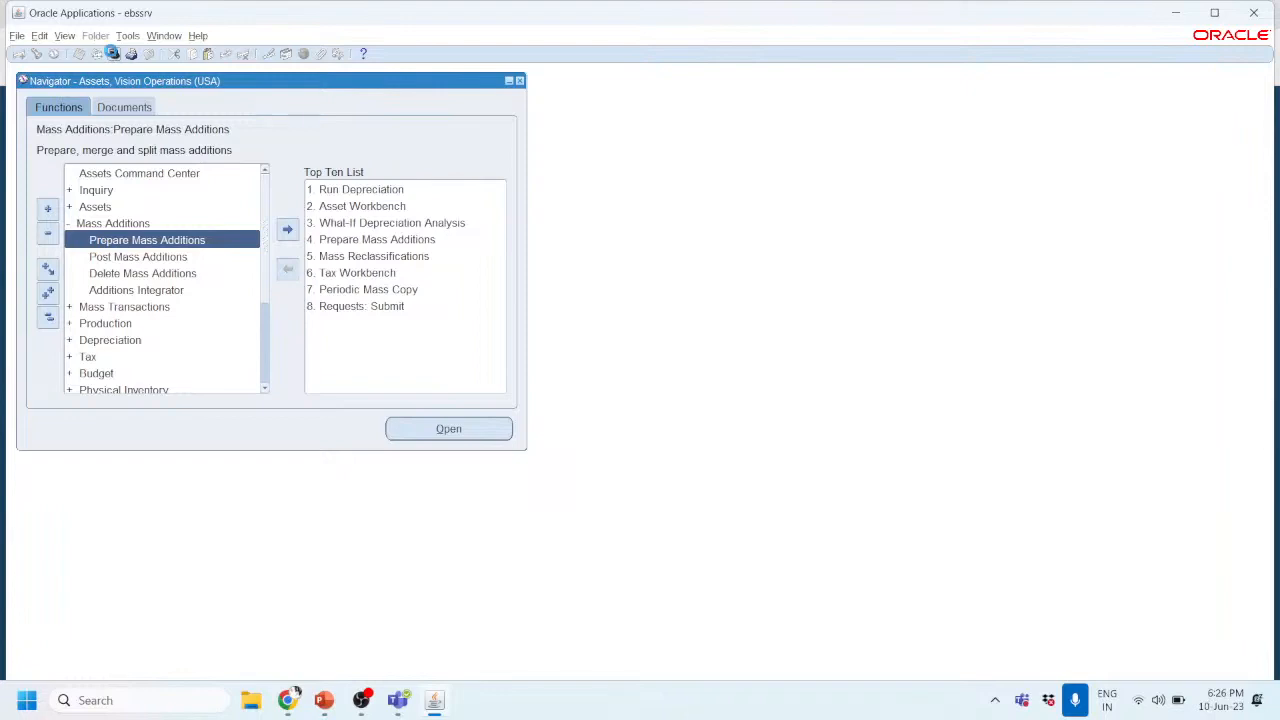
Step: Search the responsibilities for PAYABLES and switch to Payables, Vision Operations (USA)
left_click(113, 53)
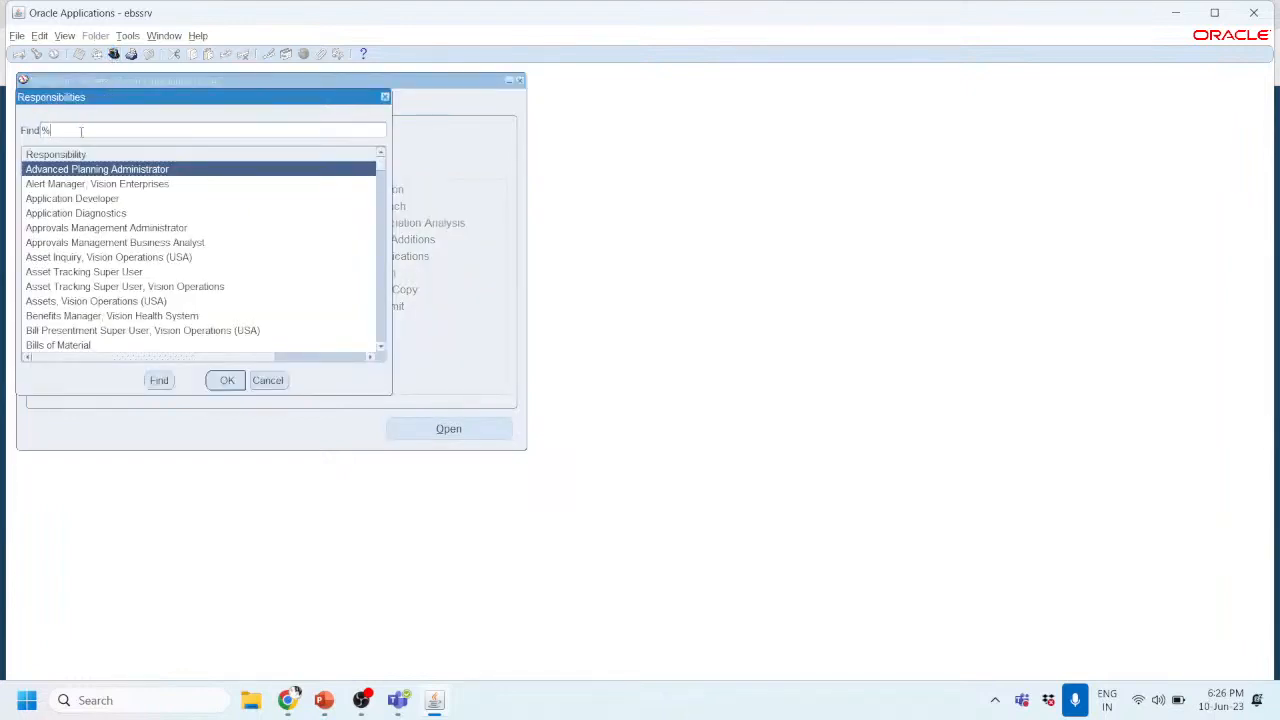
type("PAYABLES")
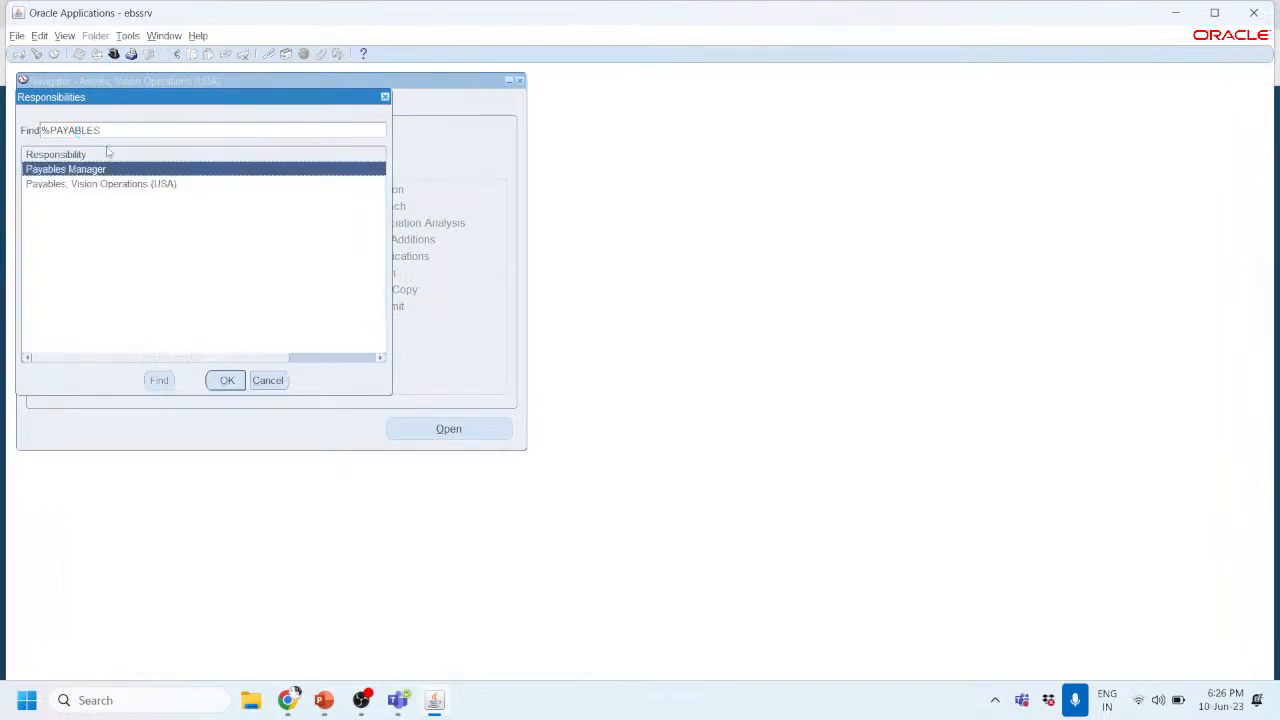
left_click(115, 186)
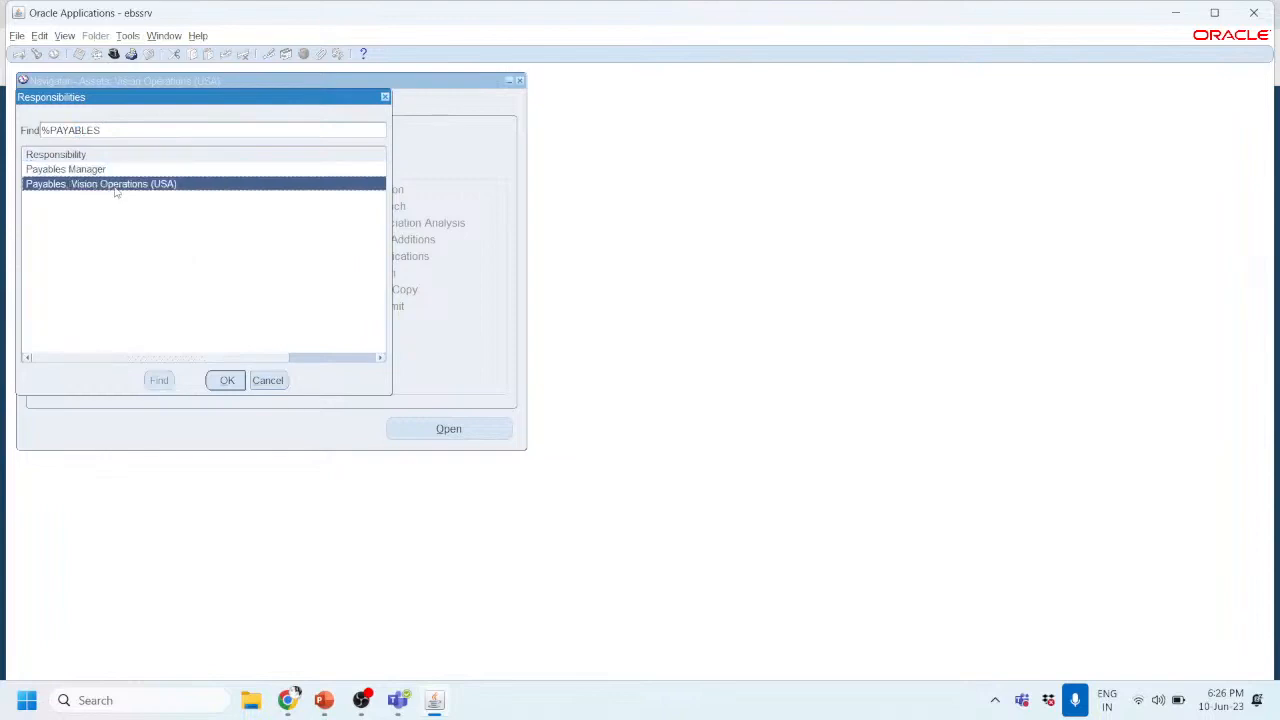
double_click(115, 186)
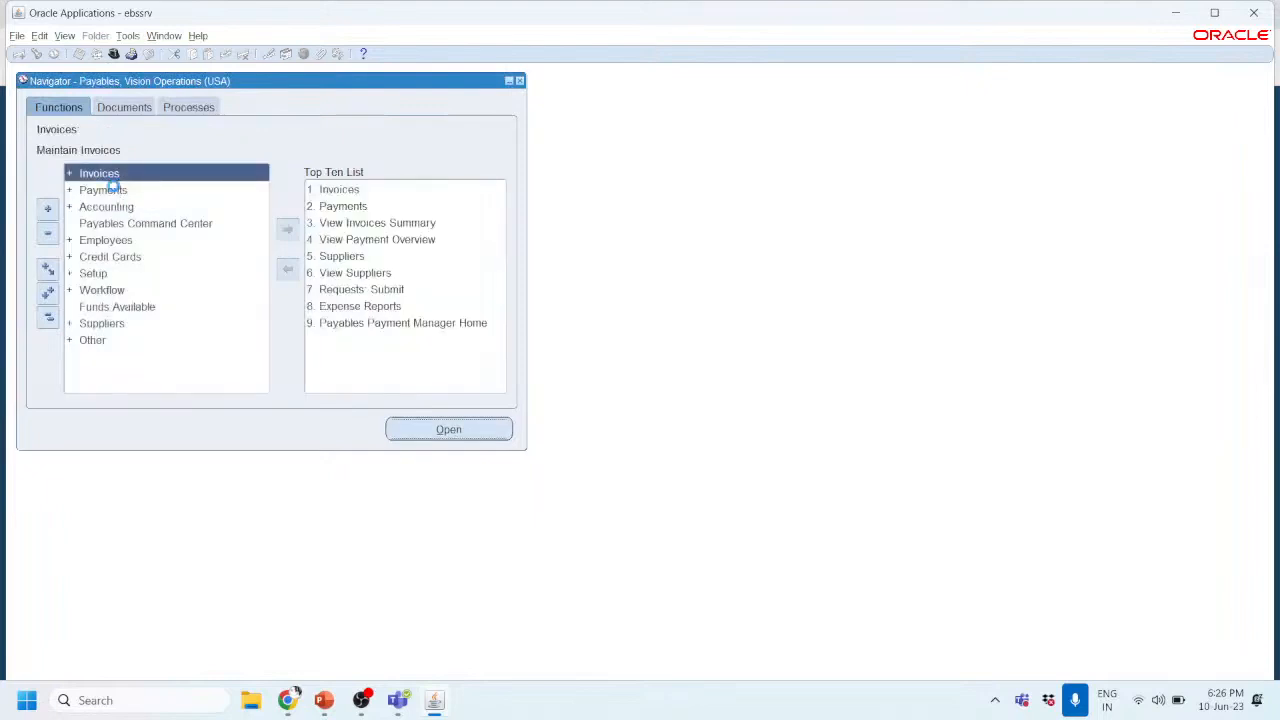
Step: Open the Invoice Workbench through the Invoices entry functions of the Payables Navigator
double_click(112, 180)
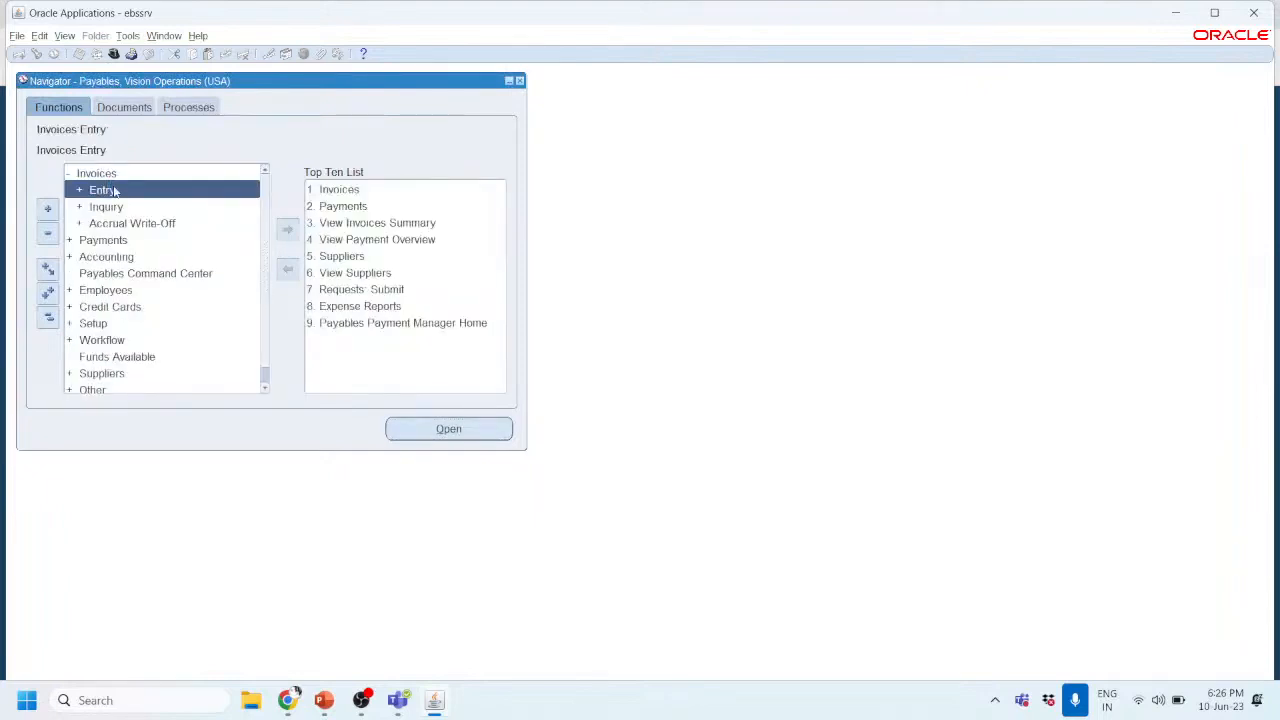
double_click(115, 190)
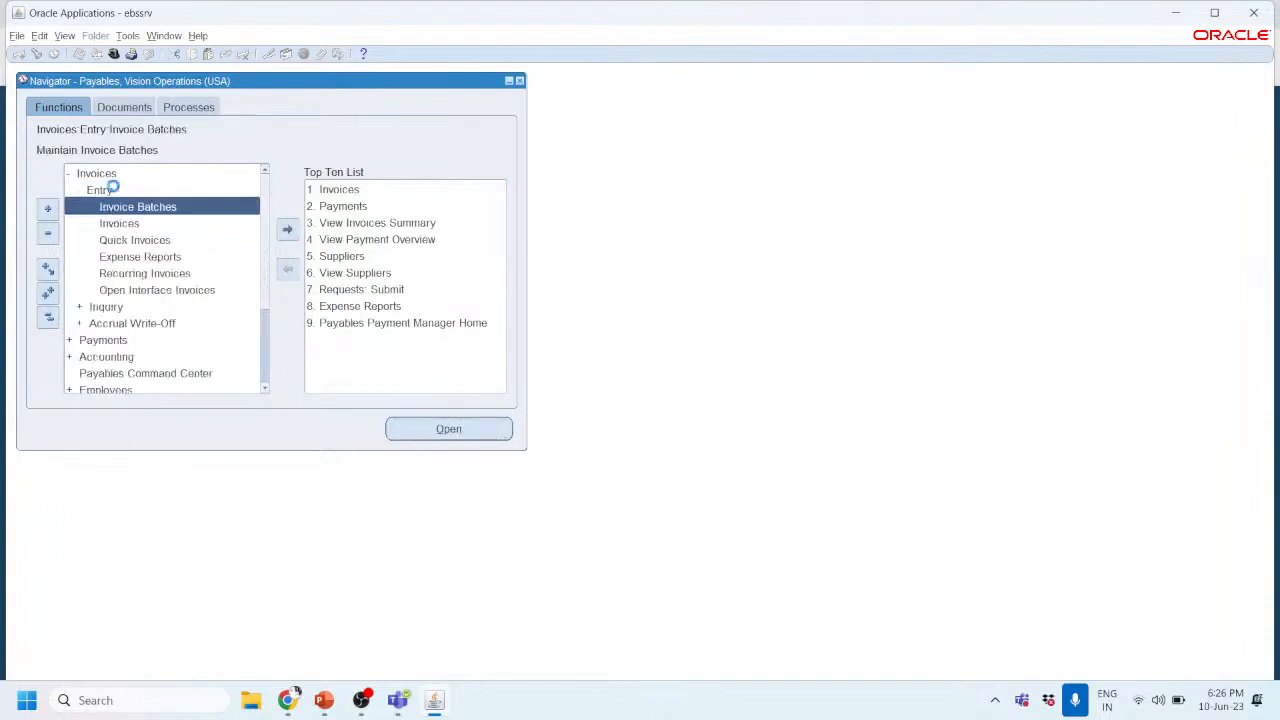
key("Down")
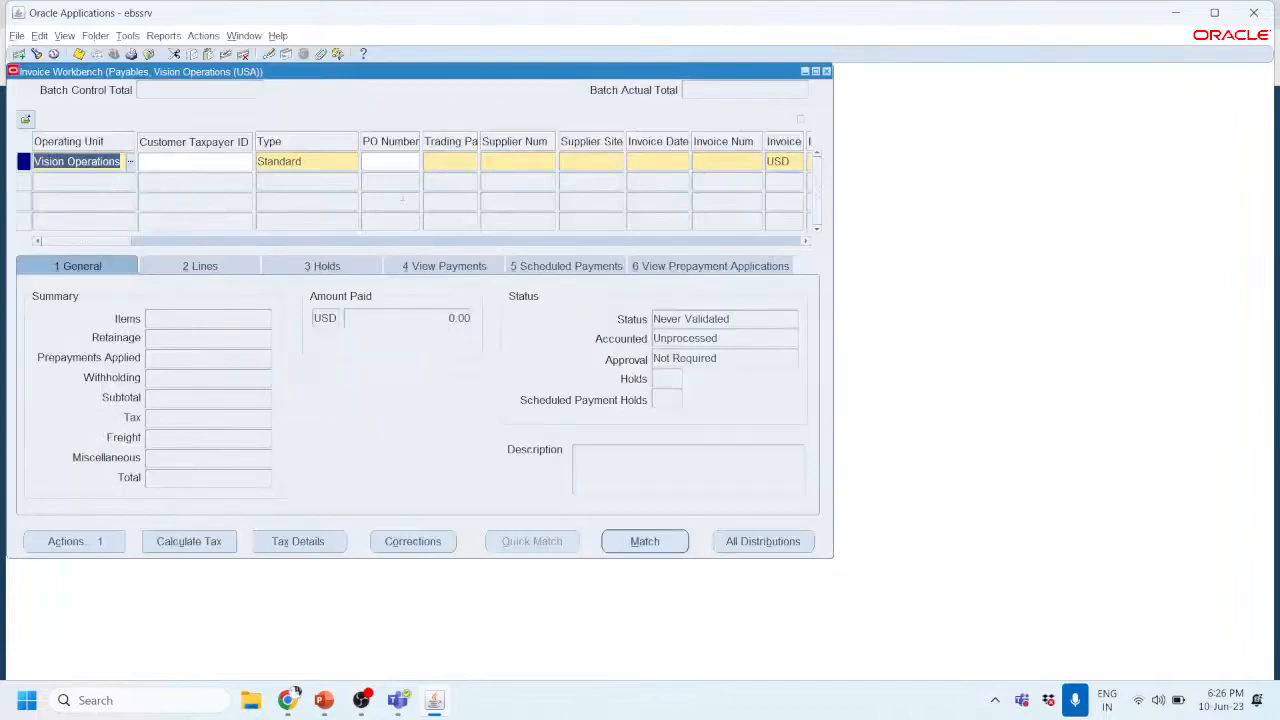
Step: Search trading partners for %ADVANCE and assign Advanced Network Devices to the new standard invoice
left_click(447, 166)
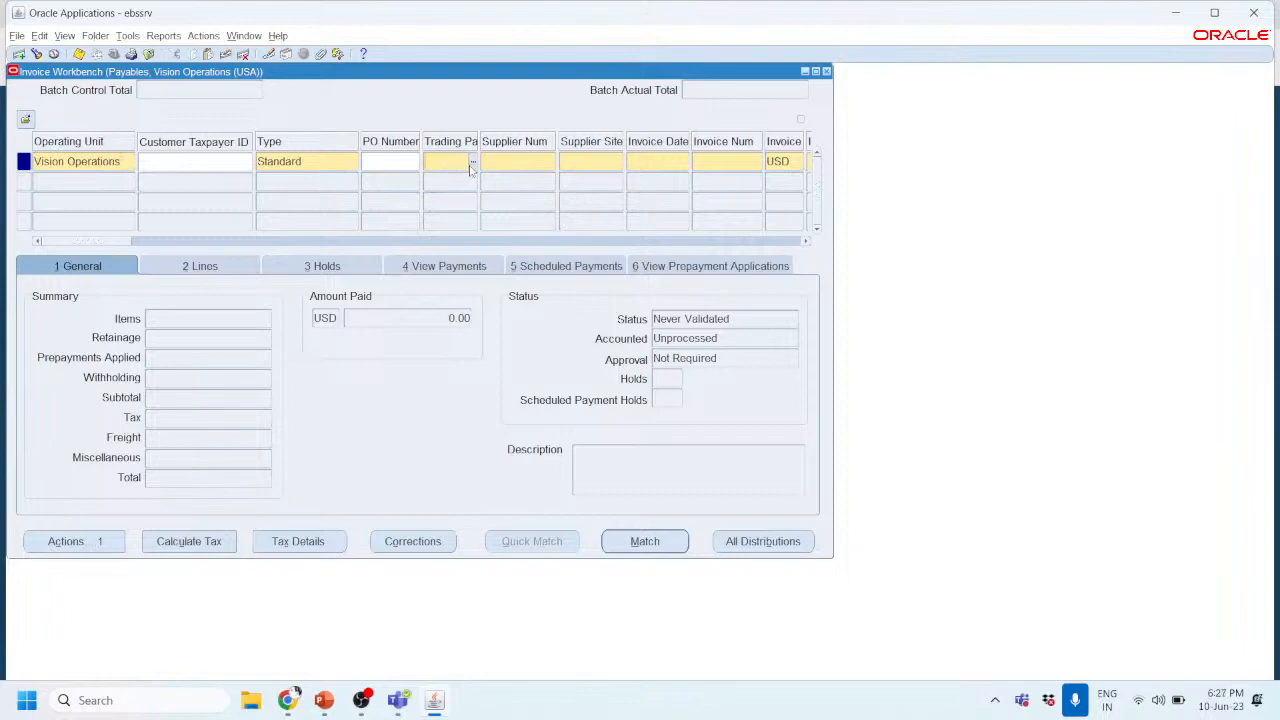
left_click(471, 163)
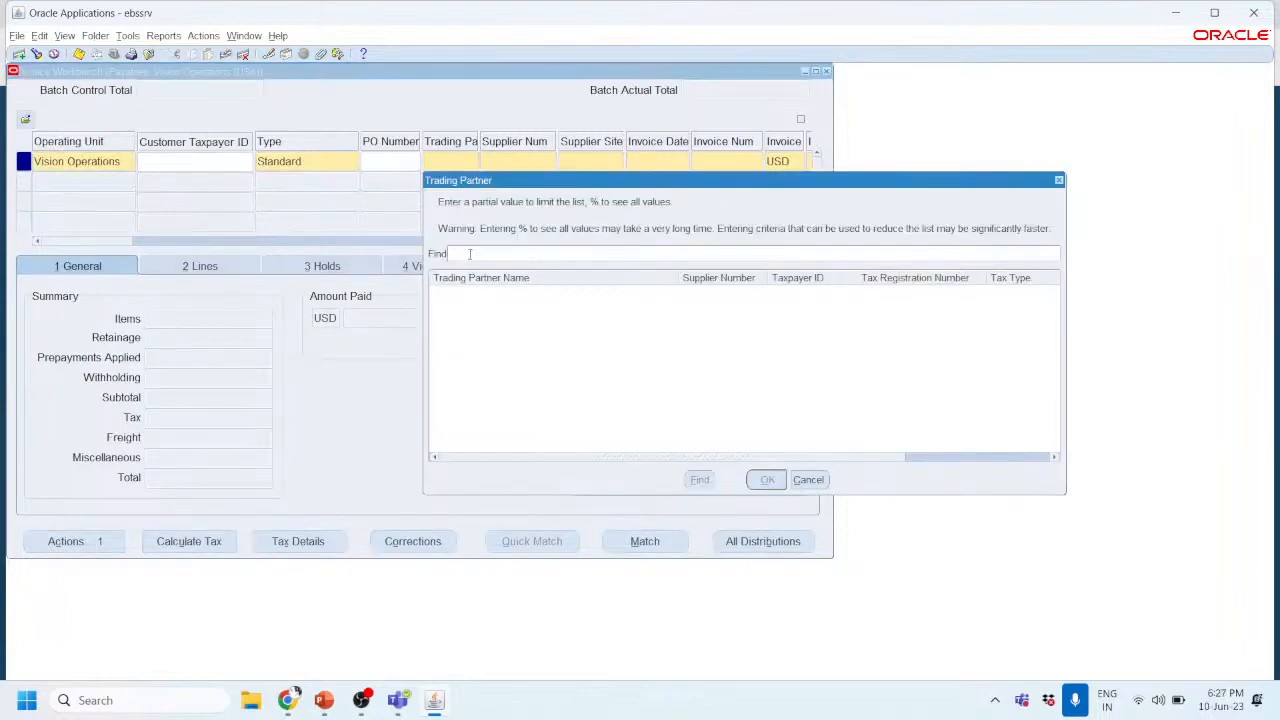
type("%ADVANCE")
key("Return")
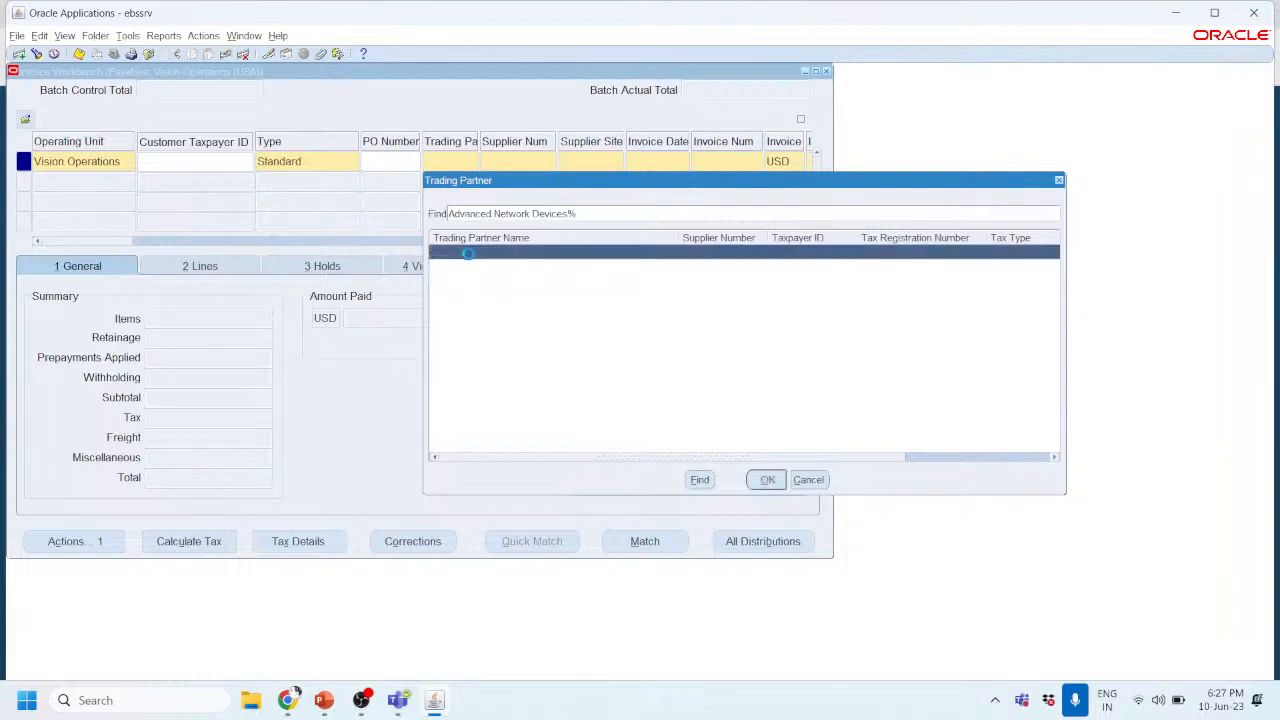
double_click(521, 253)
left_click(520, 258)
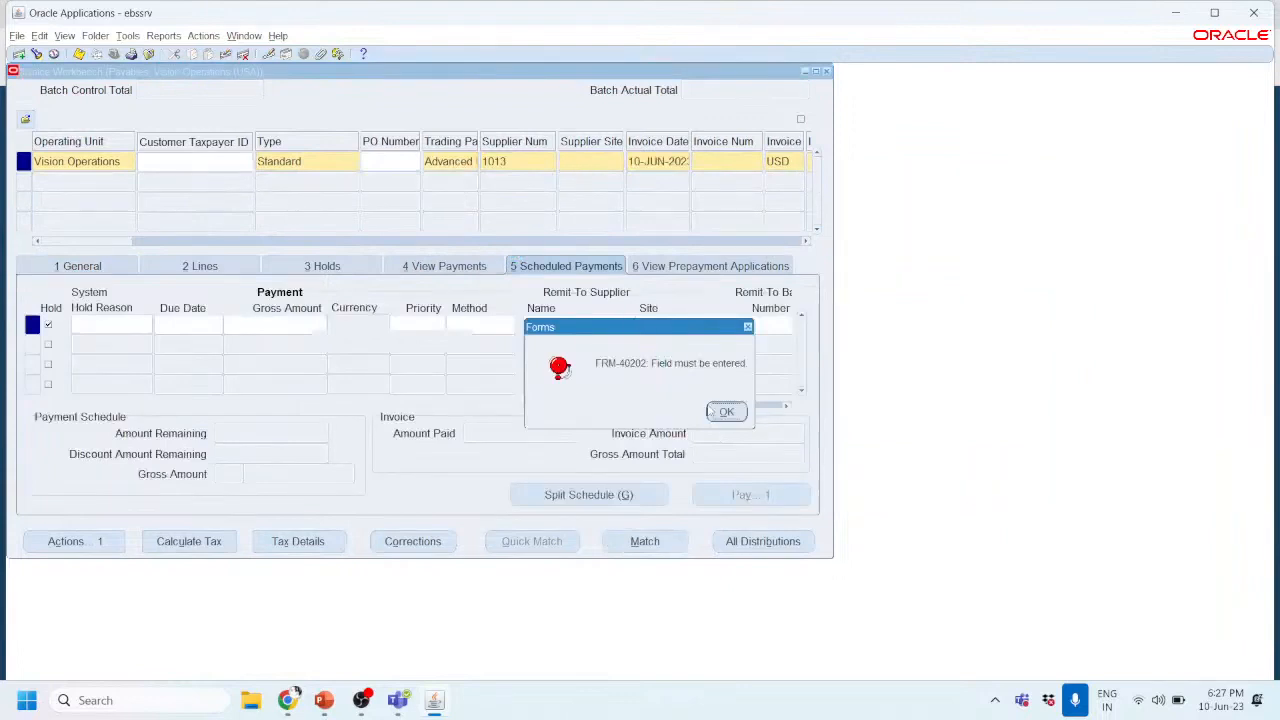
left_click(721, 411)
Step: Assign the SANTA CLARA-ERS supplier site to the invoice
left_click(569, 162)
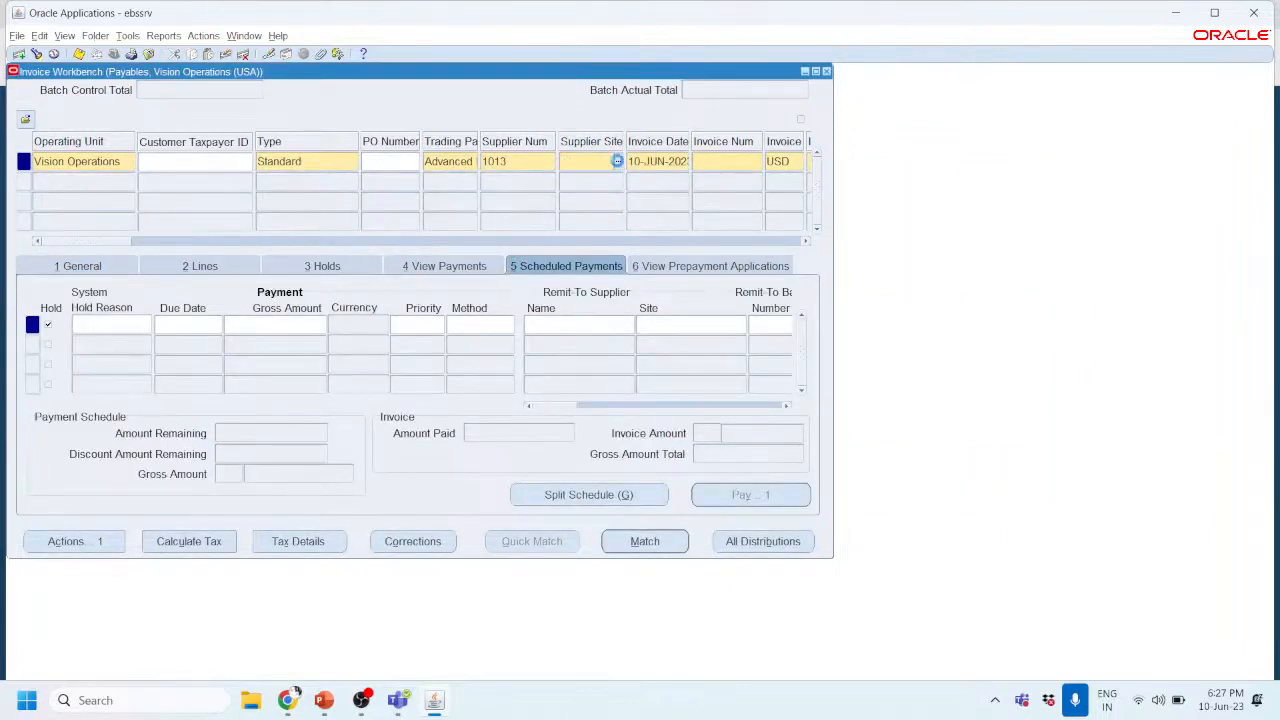
left_click(617, 161)
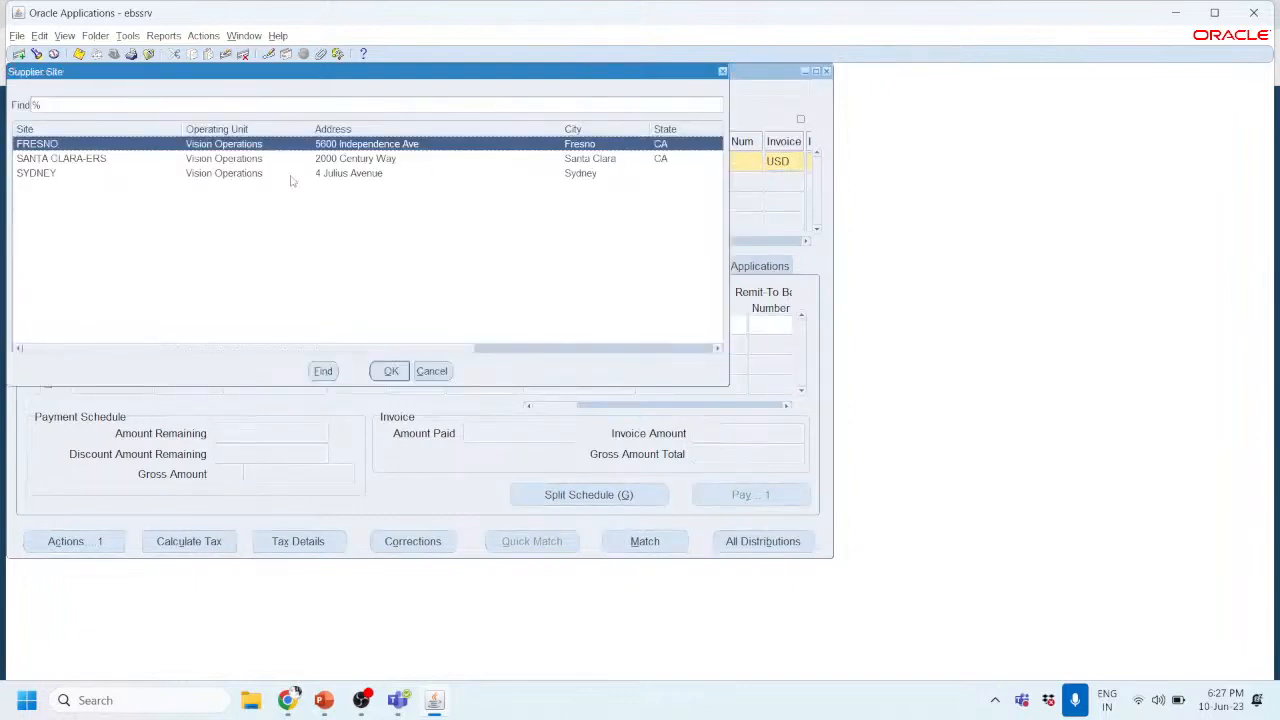
double_click(48, 165)
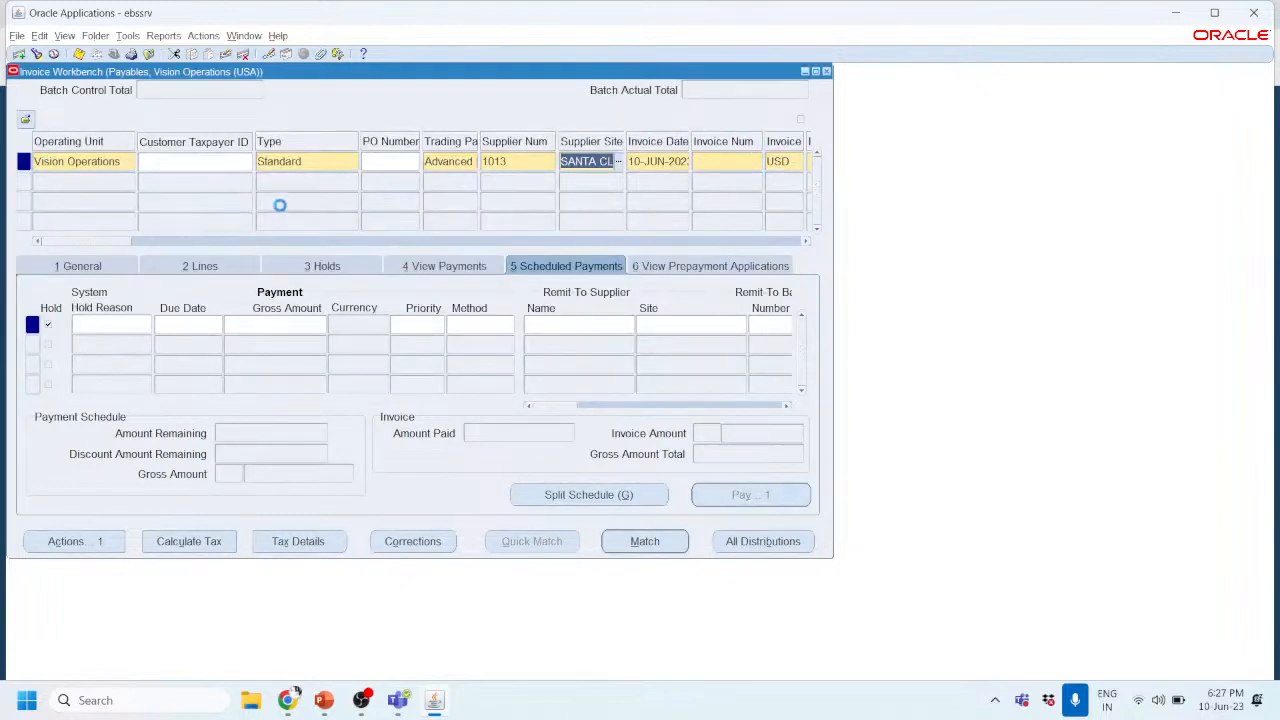
key("Tab")
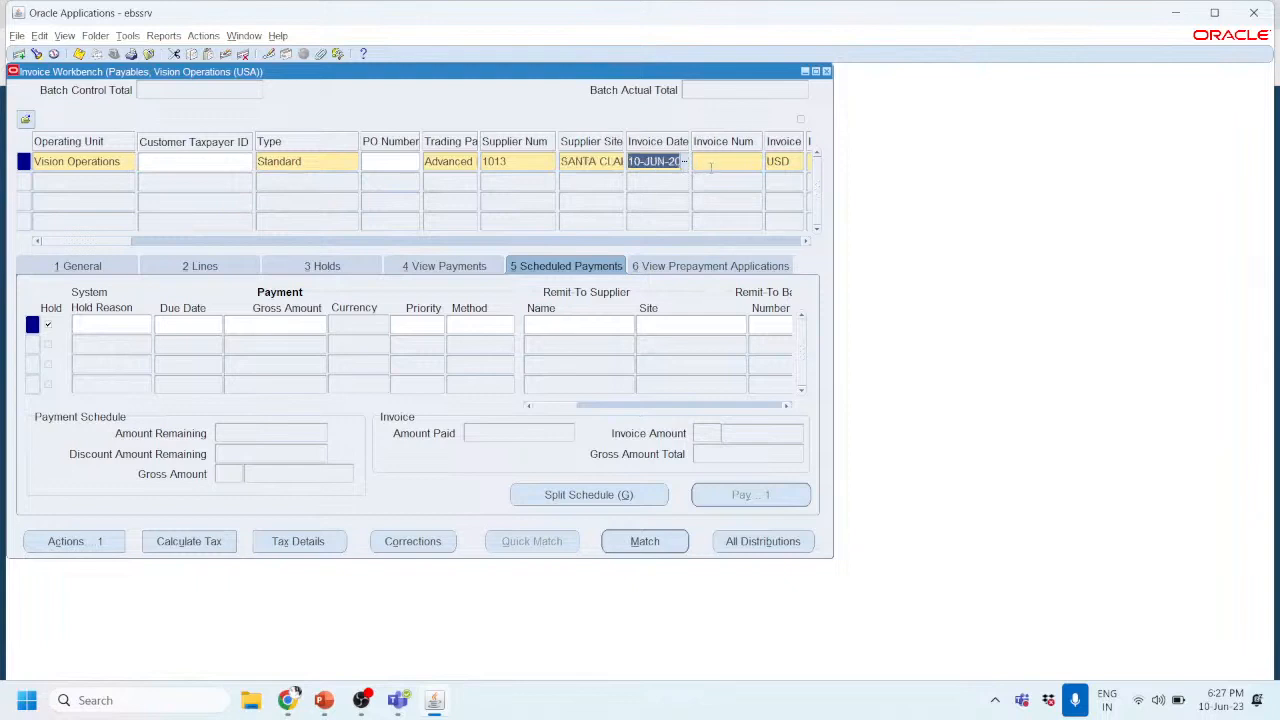
Step: Enter INV444 as the invoice number and 10000 as the invoice amount
left_click(710, 167)
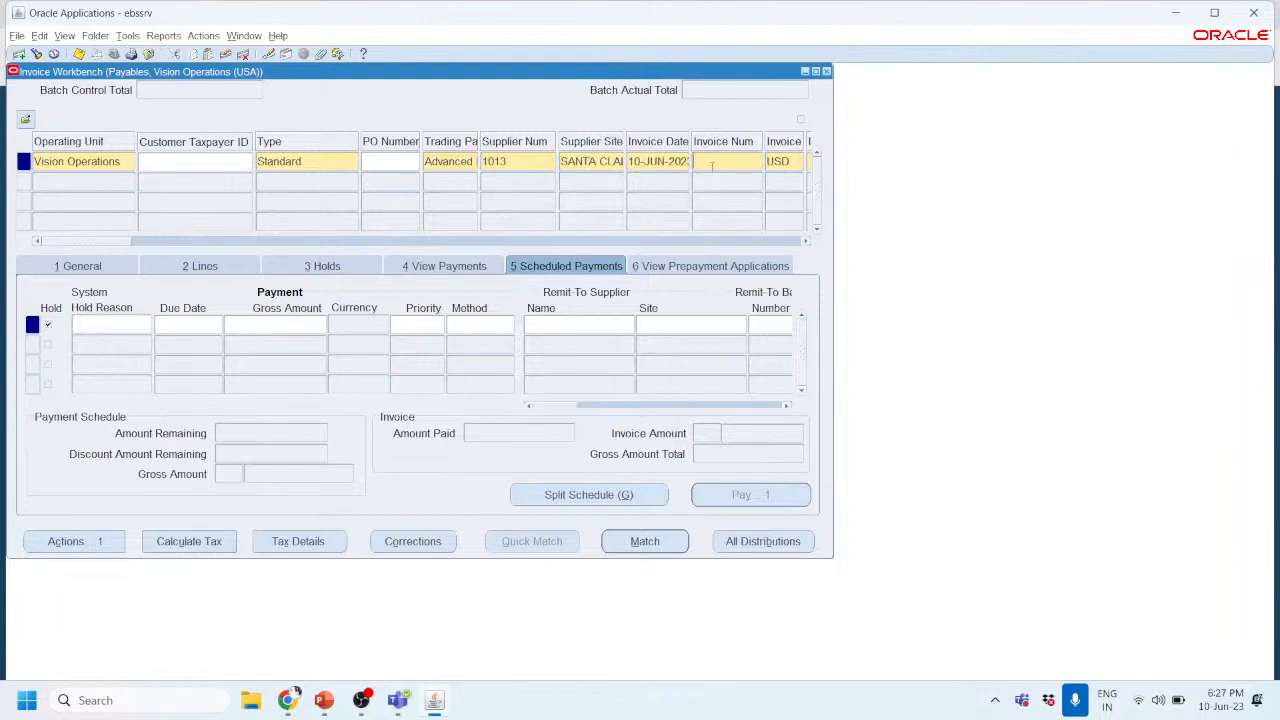
type("INV444")
key("Tab")
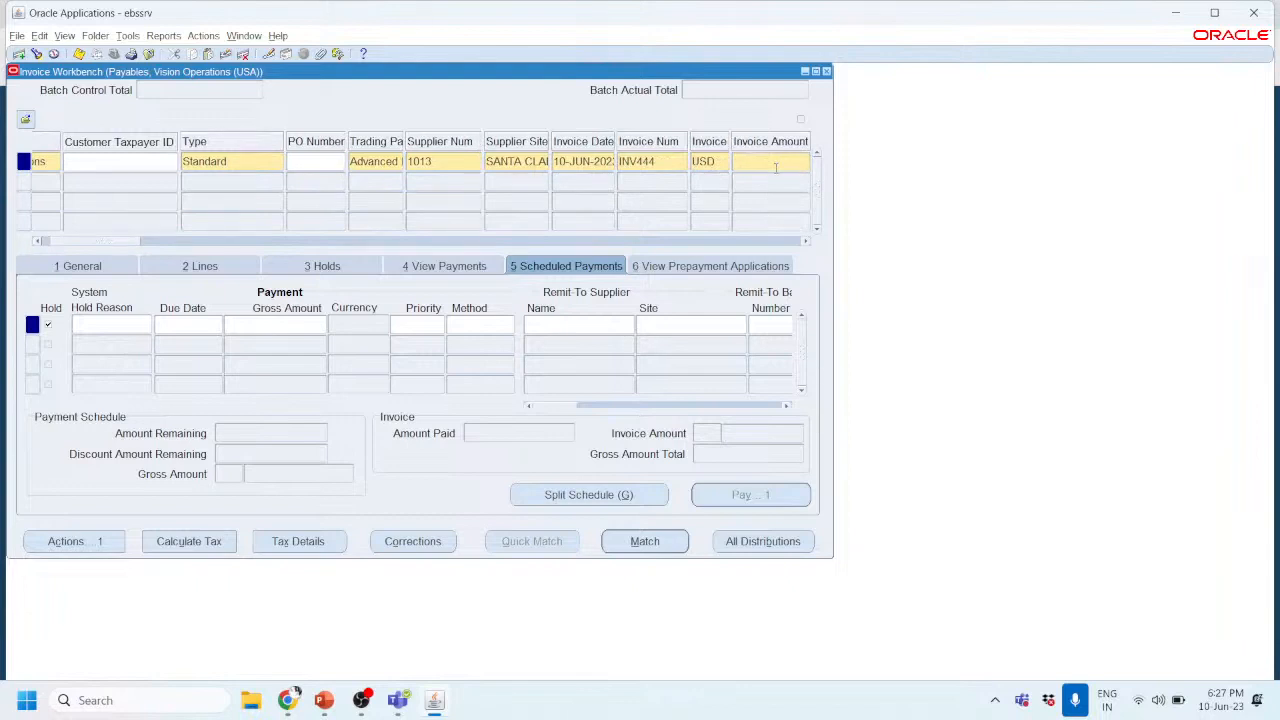
type("10000")
key("Tab")
key("Tab")
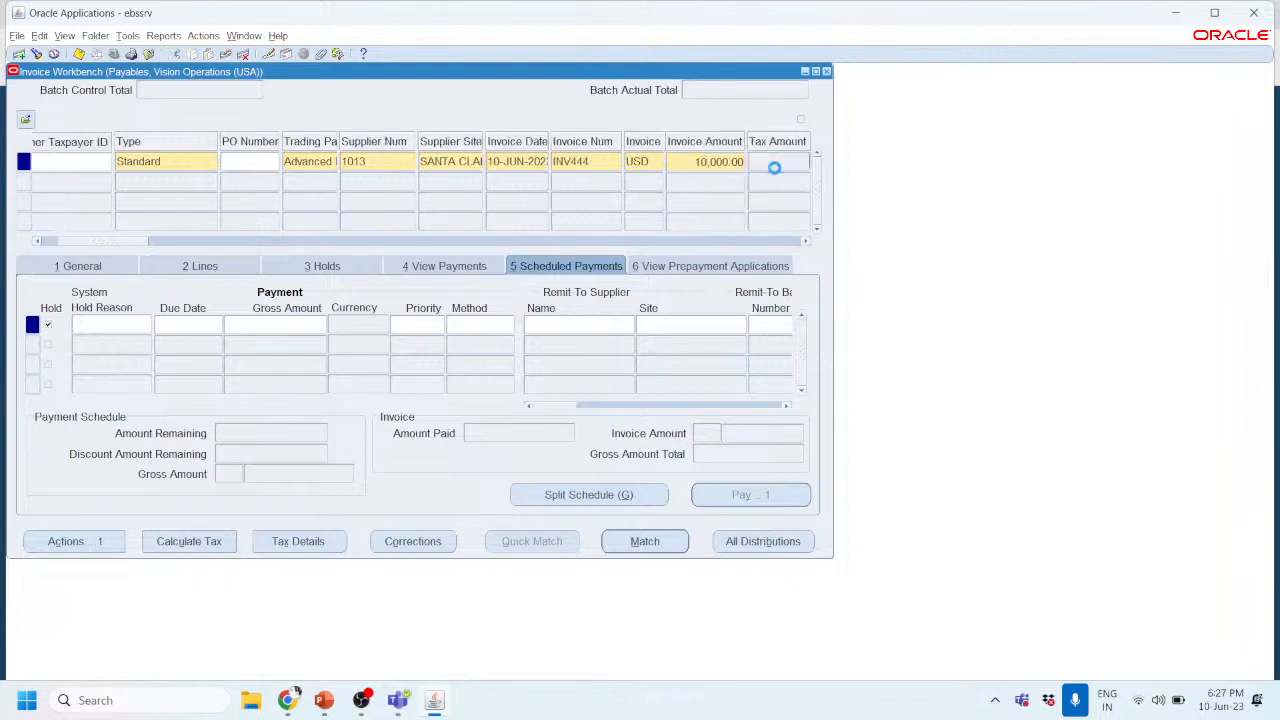
Step: Enter TABLET AND LAPTOPS as the description in the invoice header
key("Tab")
key("Tab")
key("Tab")
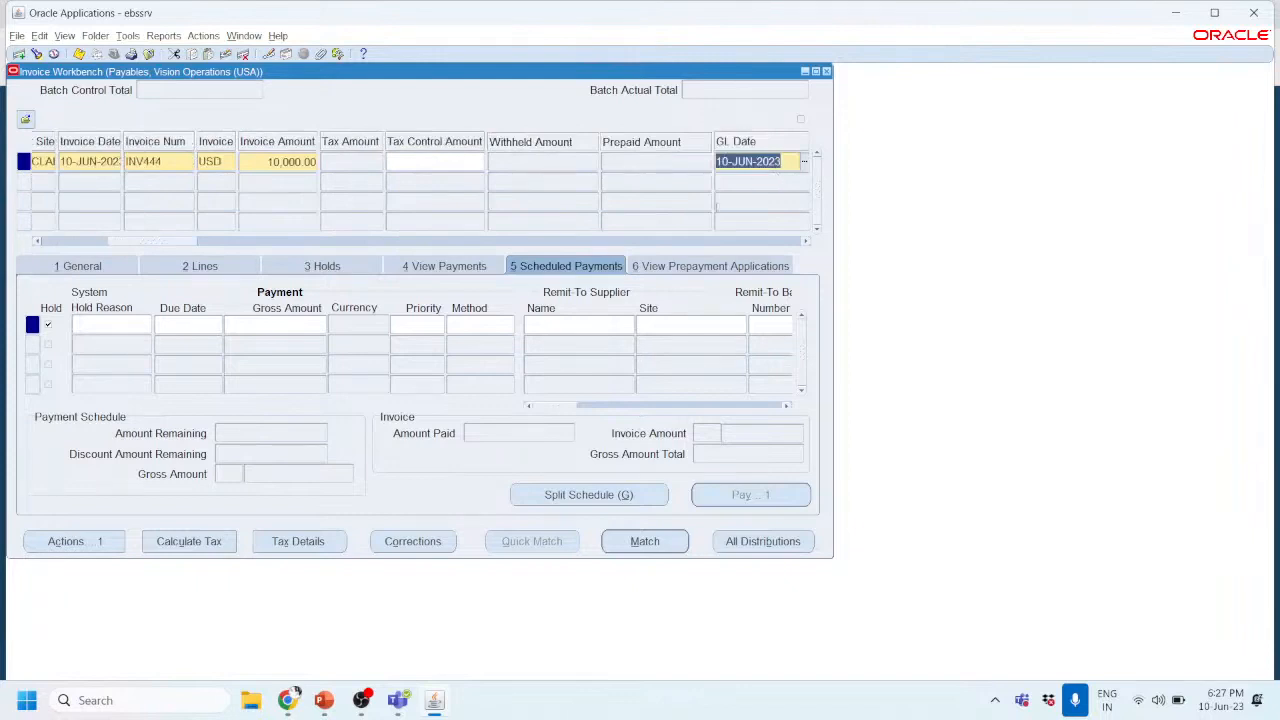
key("Tab")
key("Tab")
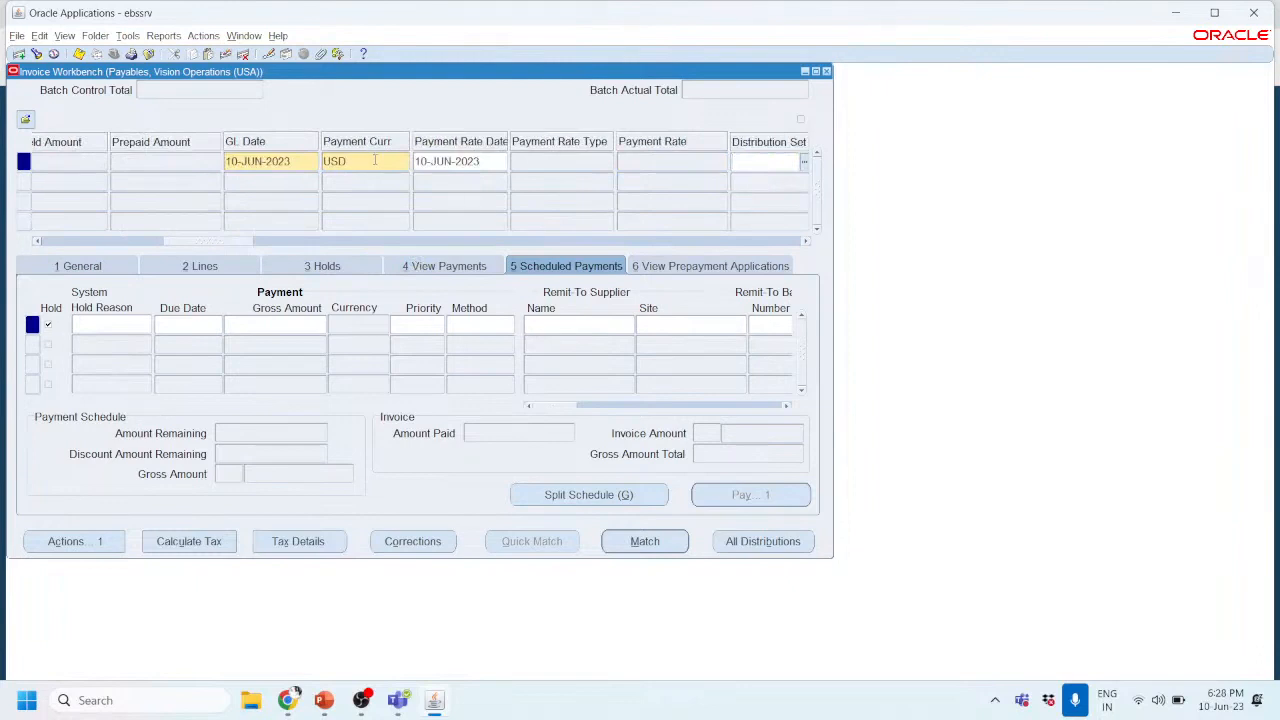
key("Tab")
key("Tab")
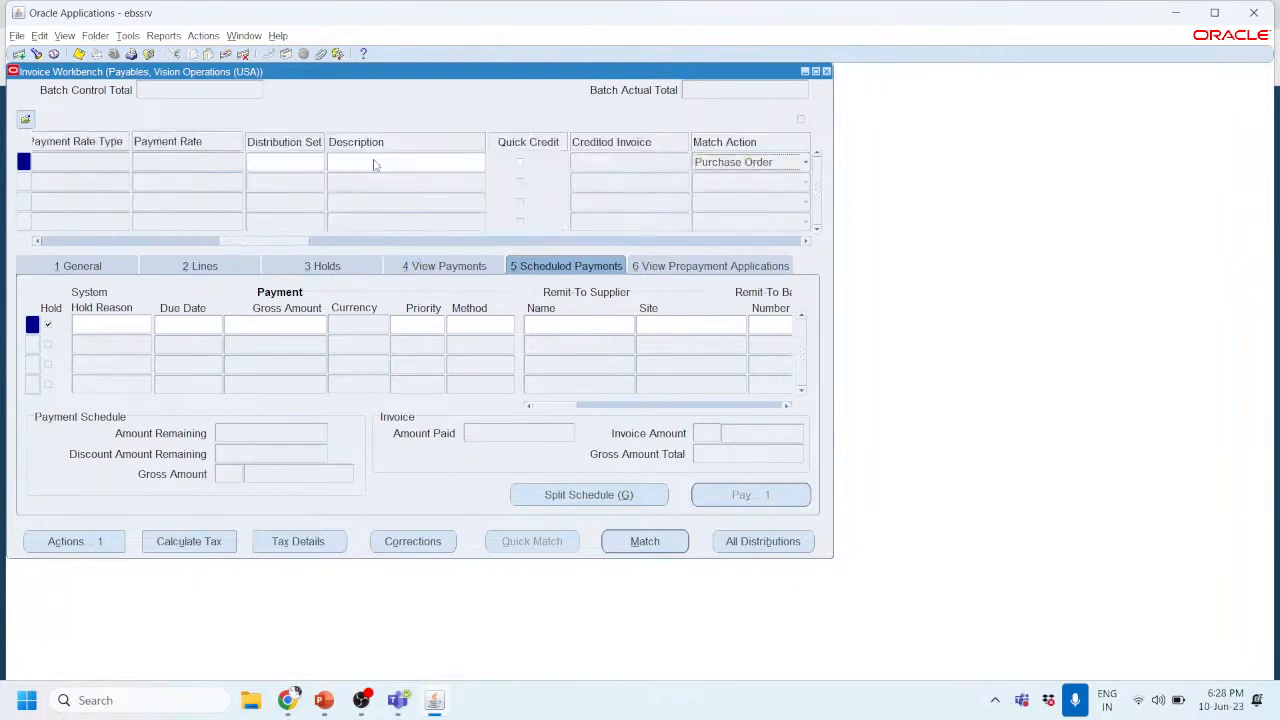
left_click(360, 166)
type("TABLET")
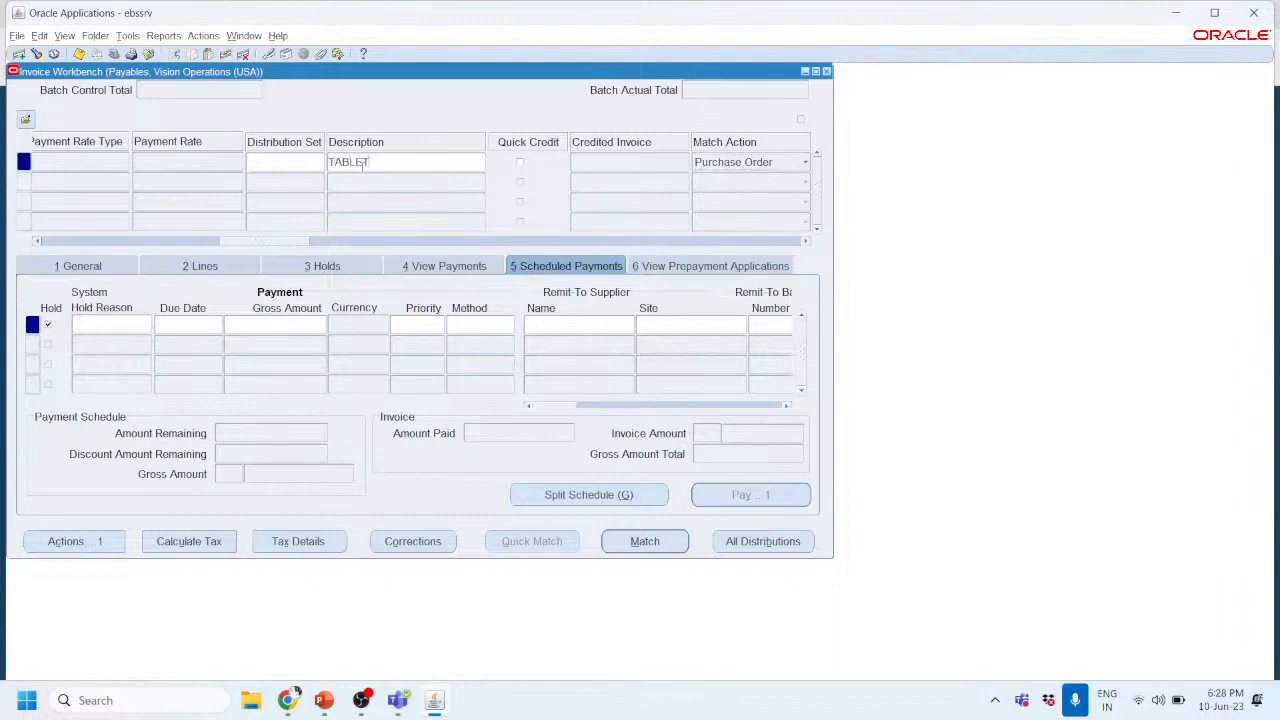
type(" AND LAPTOPS")
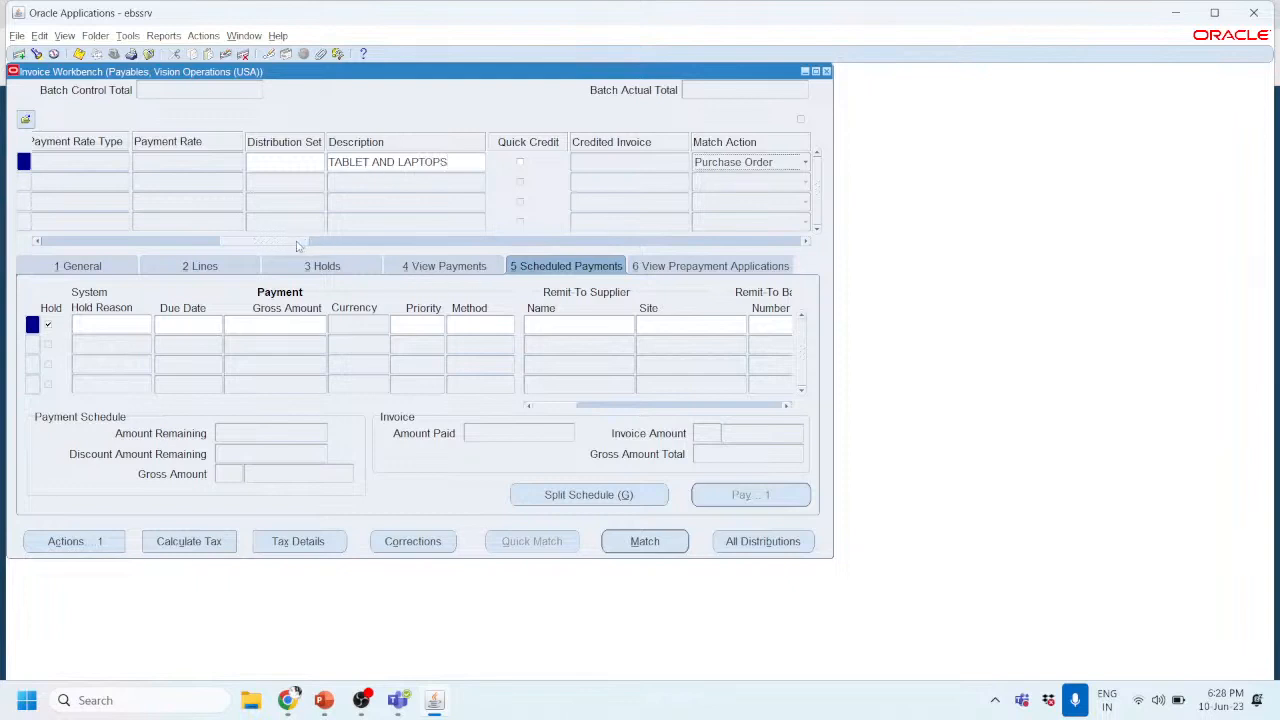
mouse_move(298, 242)
left_mouse_down()
mouse_move(795, 251)
mouse_move(289, 241)
left_mouse_up()
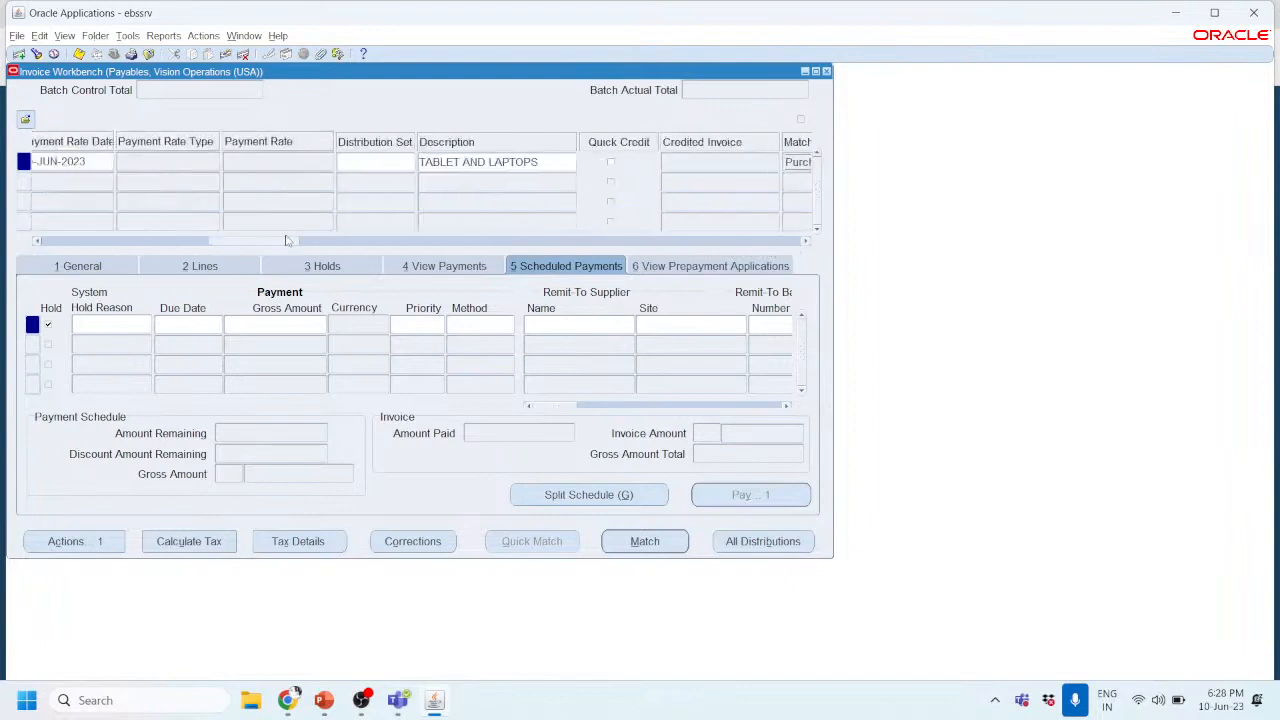
Step: Set the first invoice line's amount to 10000 and enter 10000 as the amount of its first distribution
left_click(197, 258)
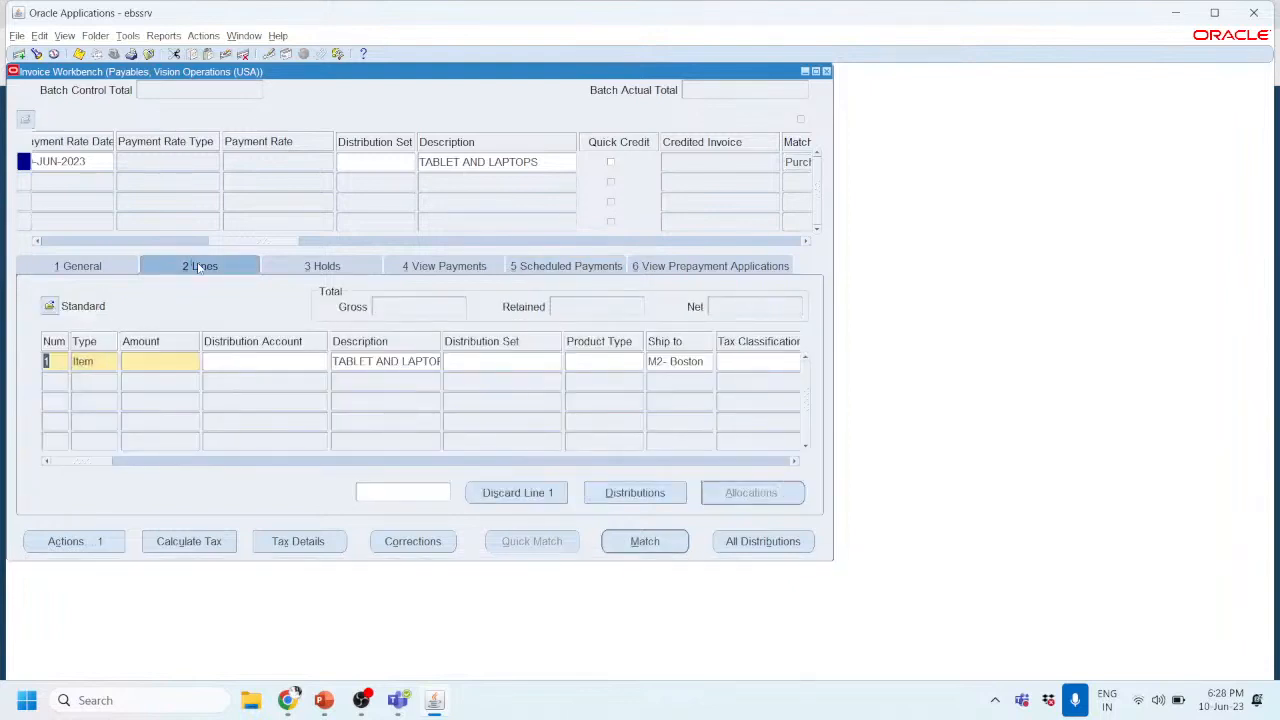
left_click(168, 369)
type("10000")
left_click(621, 494)
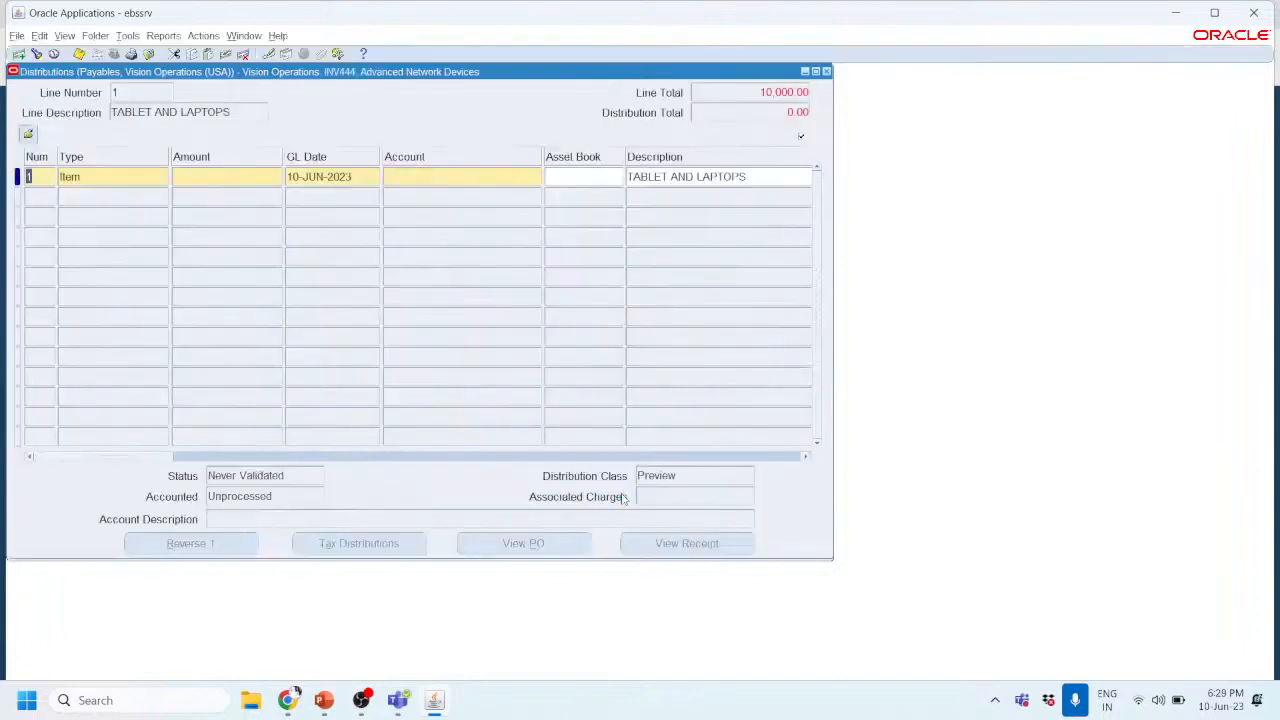
left_click(228, 178)
type("10000")
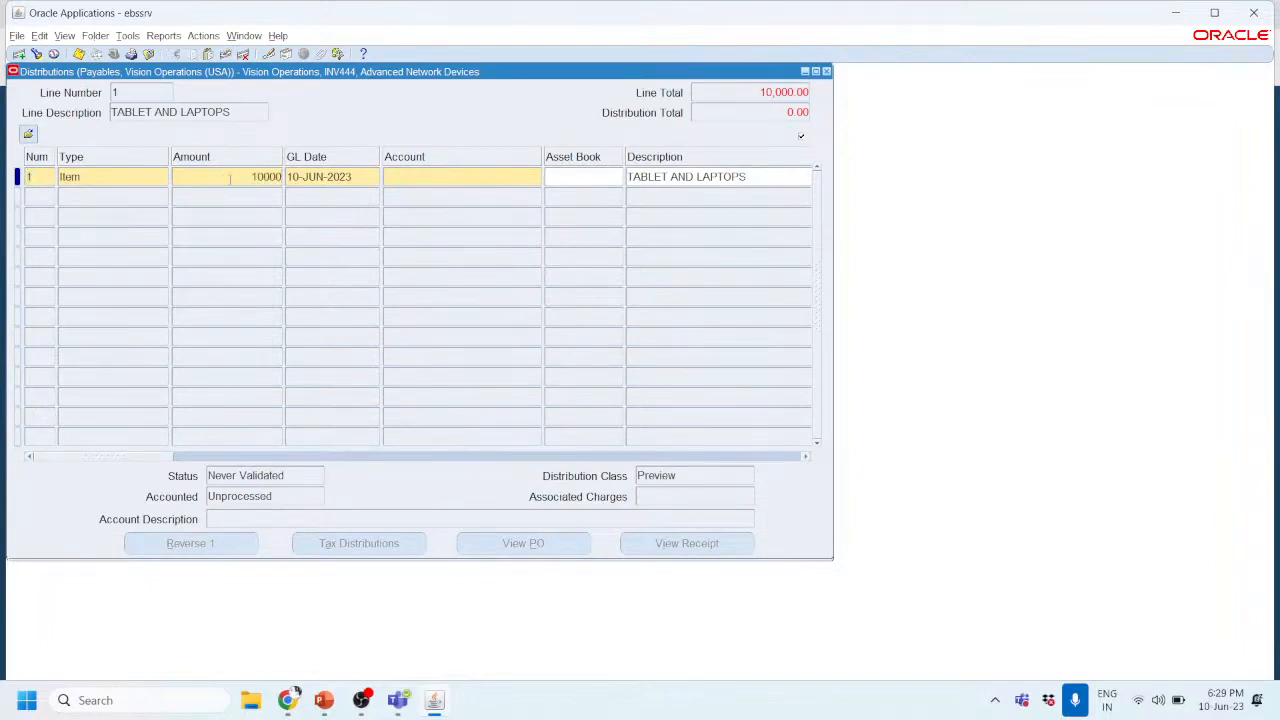
Step: Set the distribution account with department 000 and natural account 1570 Asset Clearing, searching the accounts for %ASSET and leaving the alias blank
left_click(448, 180)
left_click(536, 177)
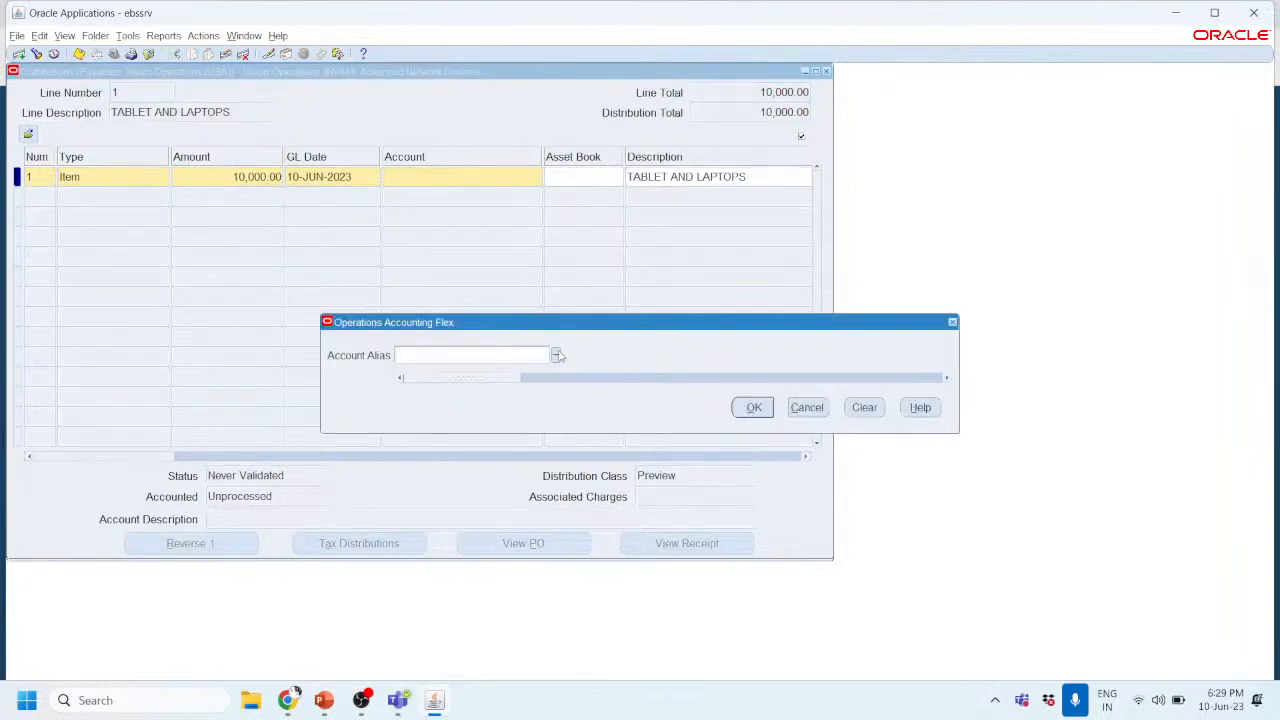
left_click(754, 408)
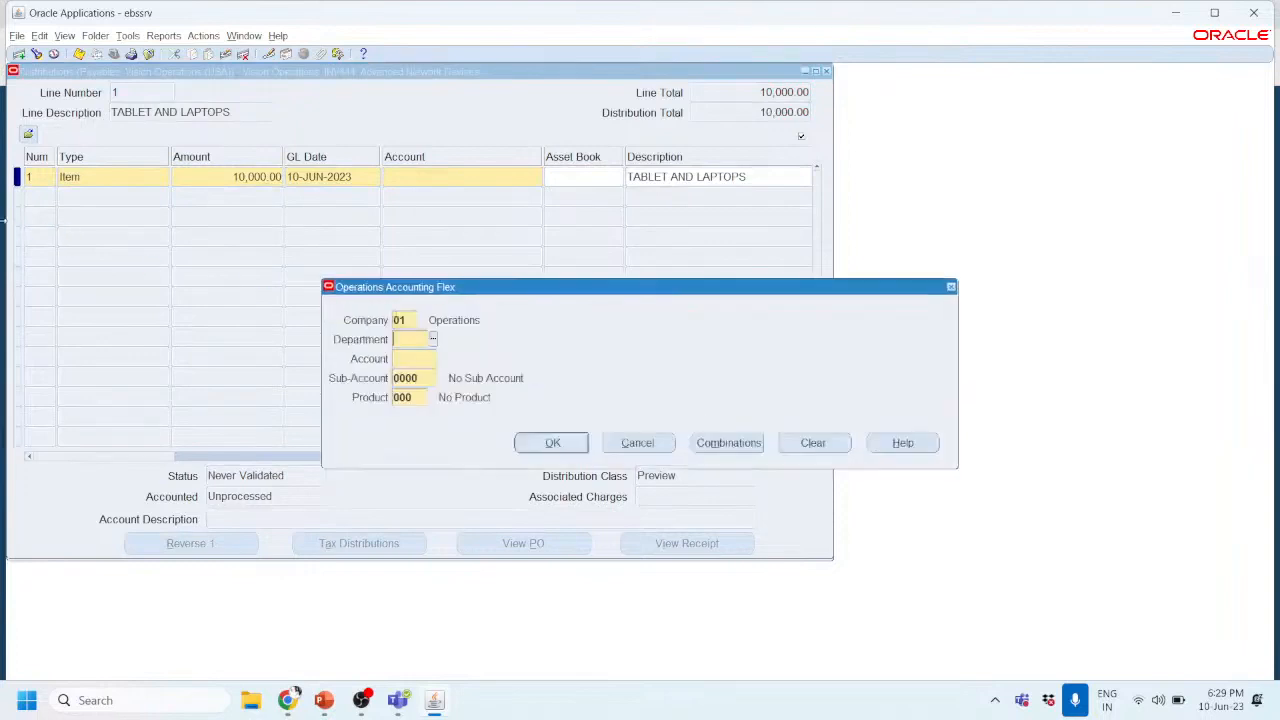
type("000")
key("Tab")
left_click(443, 358)
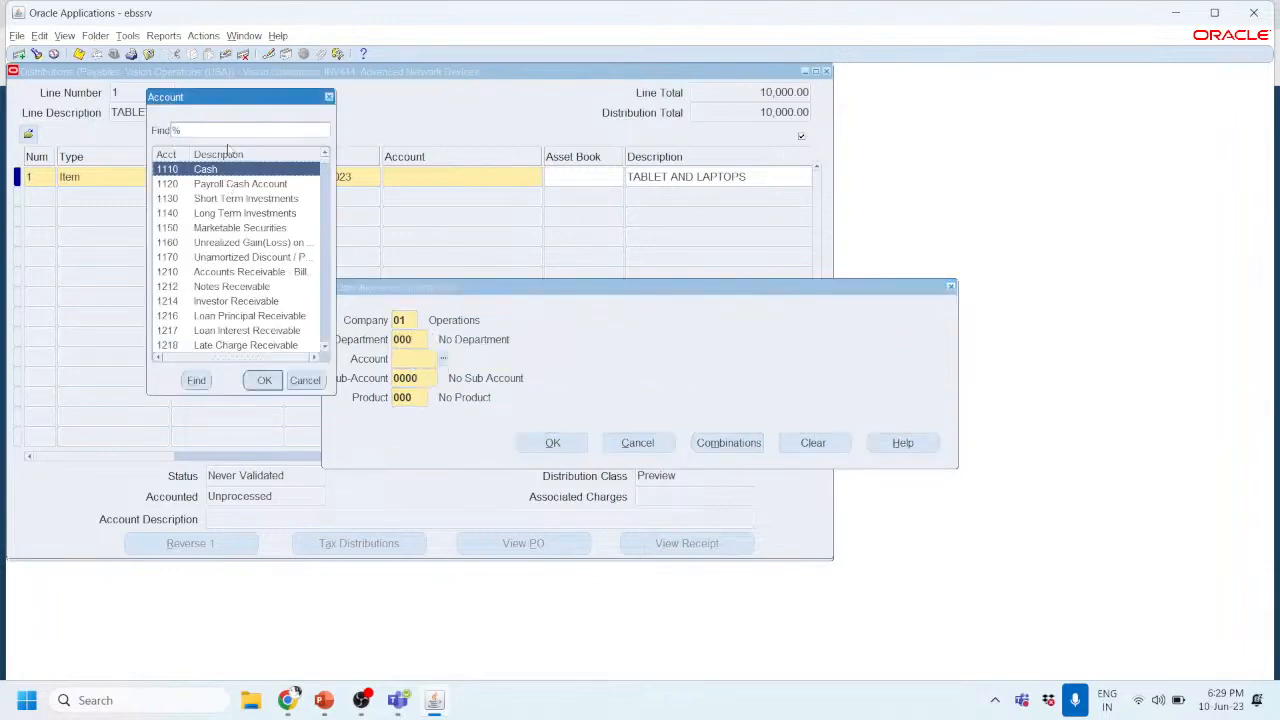
type("ASSET")
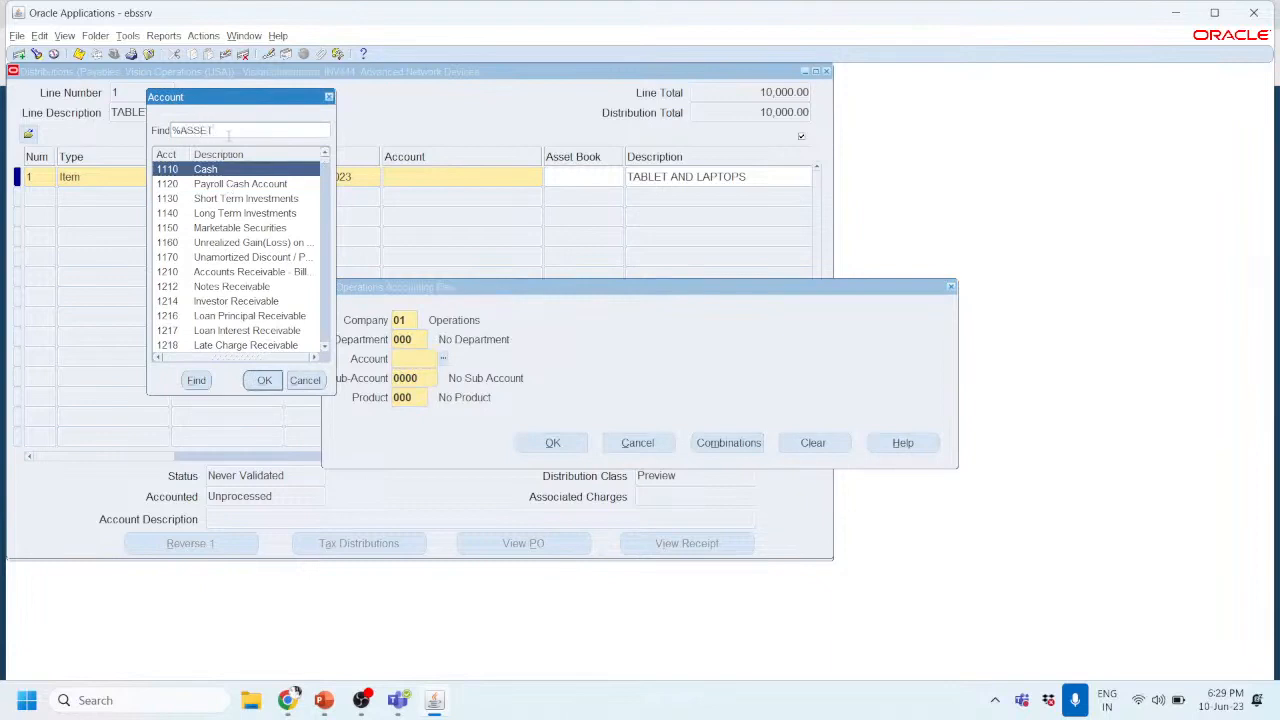
key("Return")
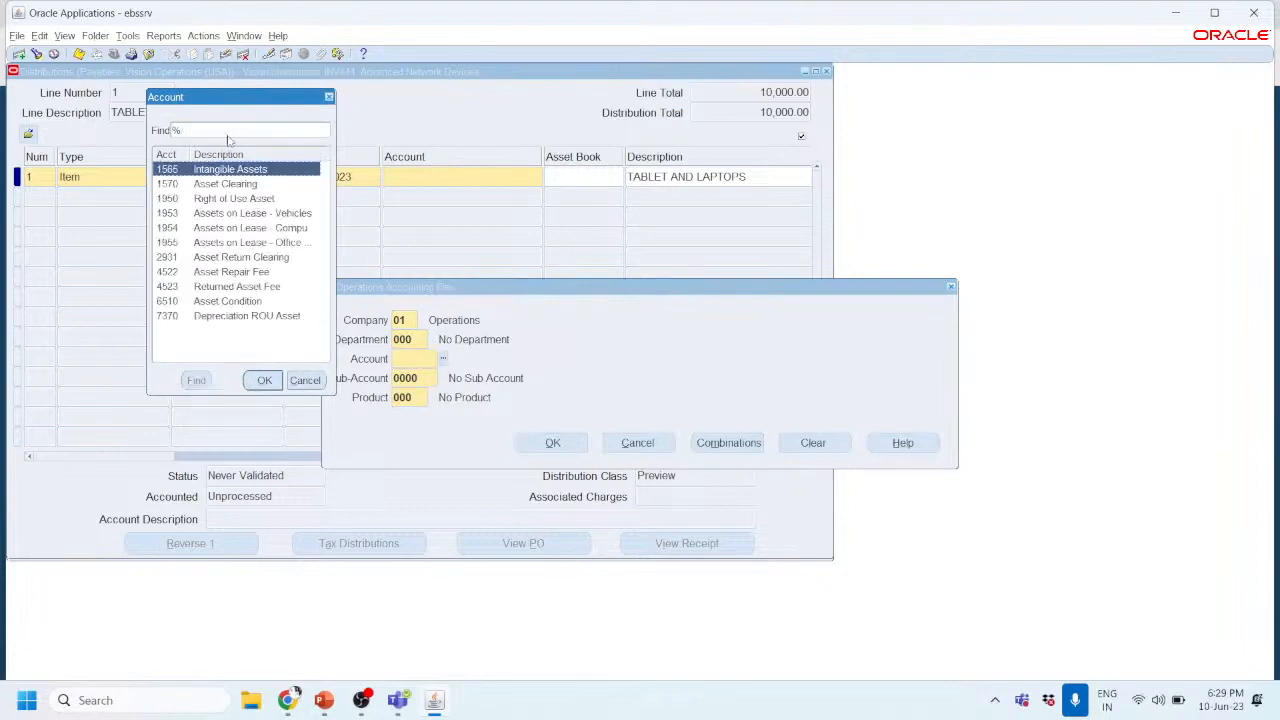
left_click(224, 185)
double_click(224, 185)
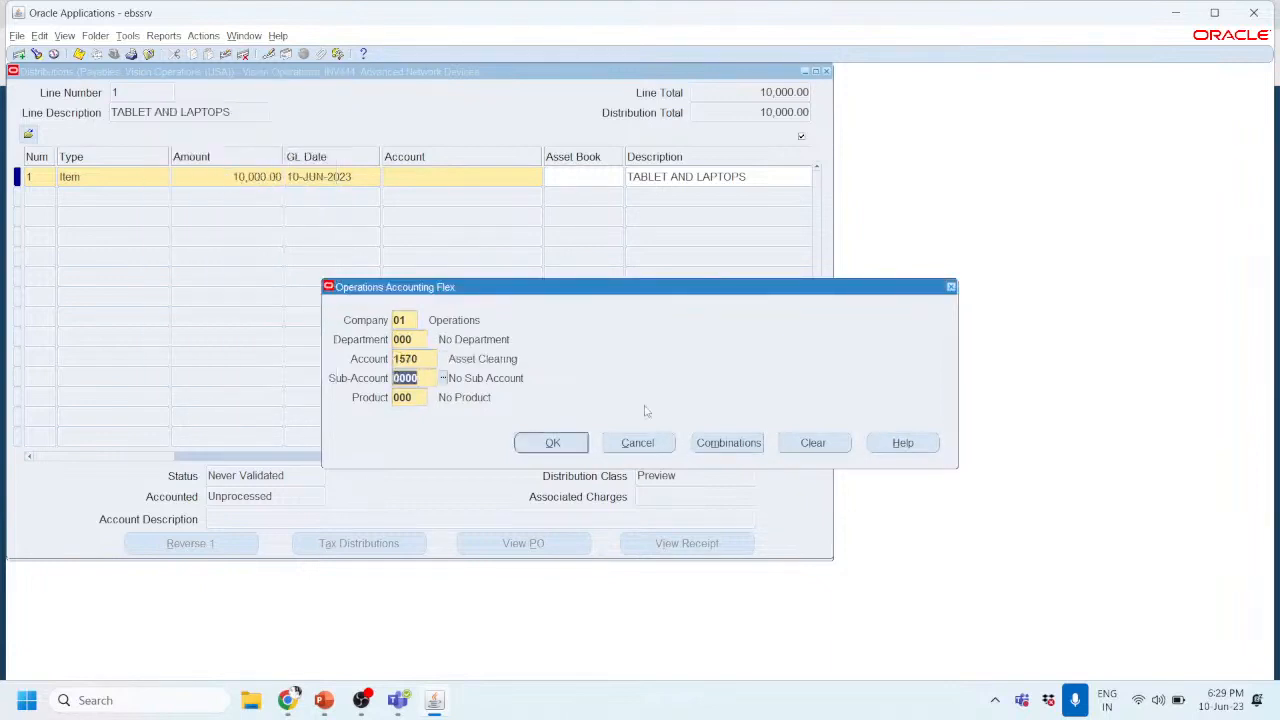
left_click(574, 447)
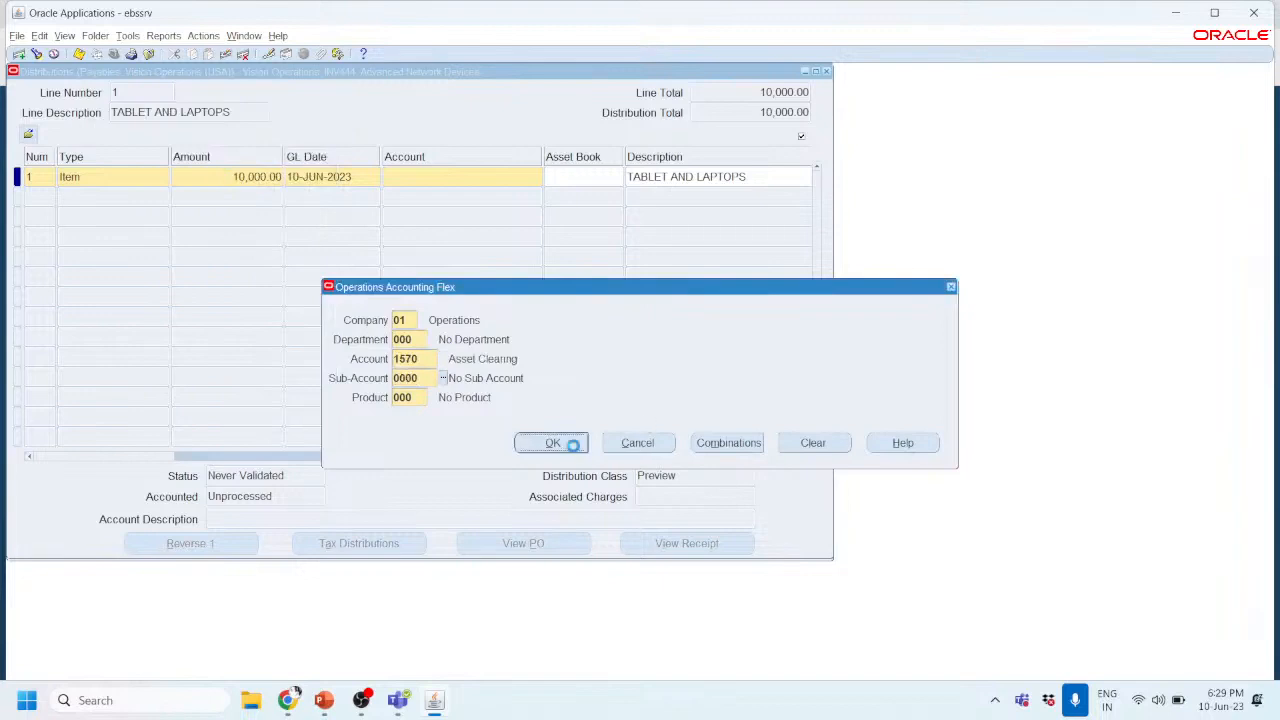
Step: Add the Track as Asset field to the columns of the distributions folder
left_click(96, 36)
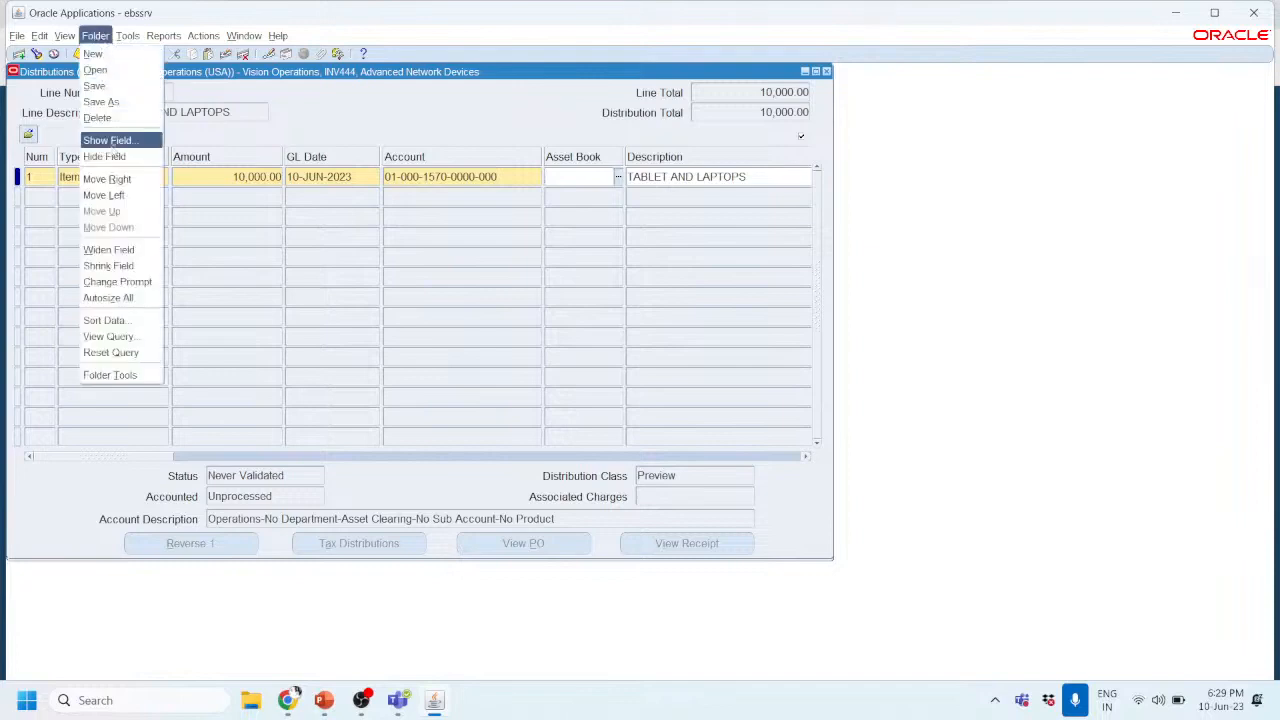
left_click(110, 141)
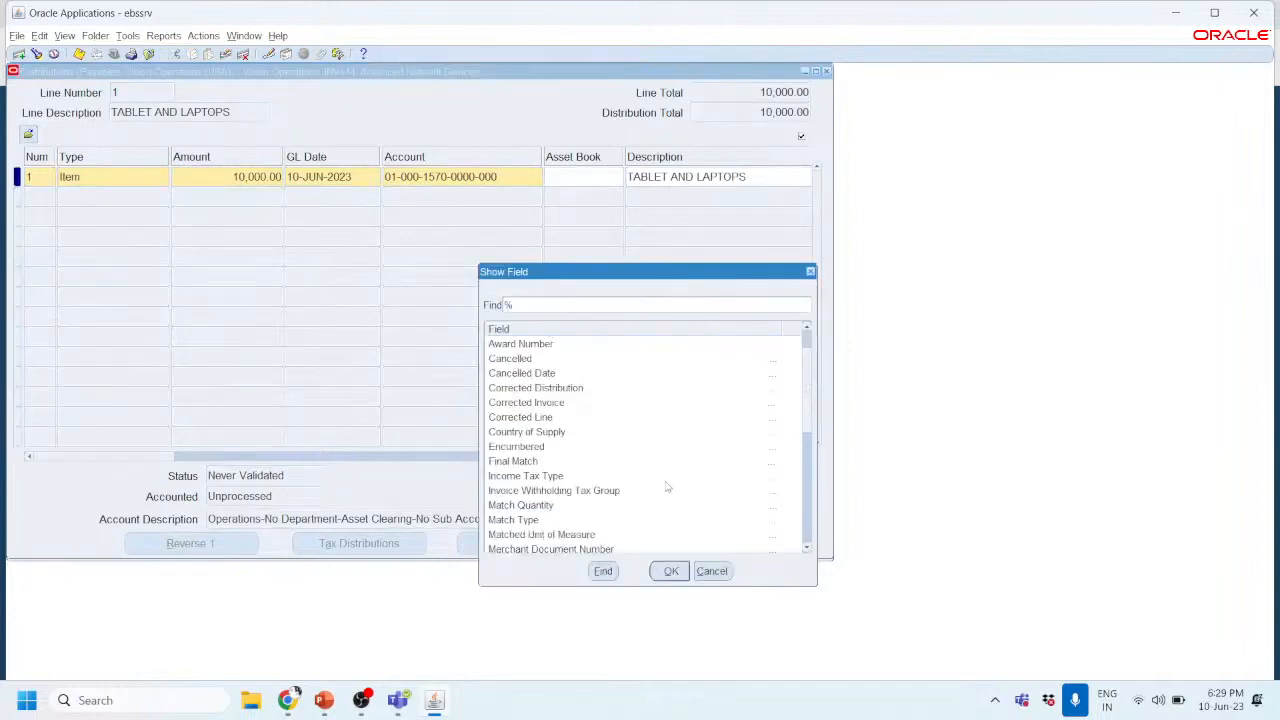
scroll(667, 487, "down", 2)
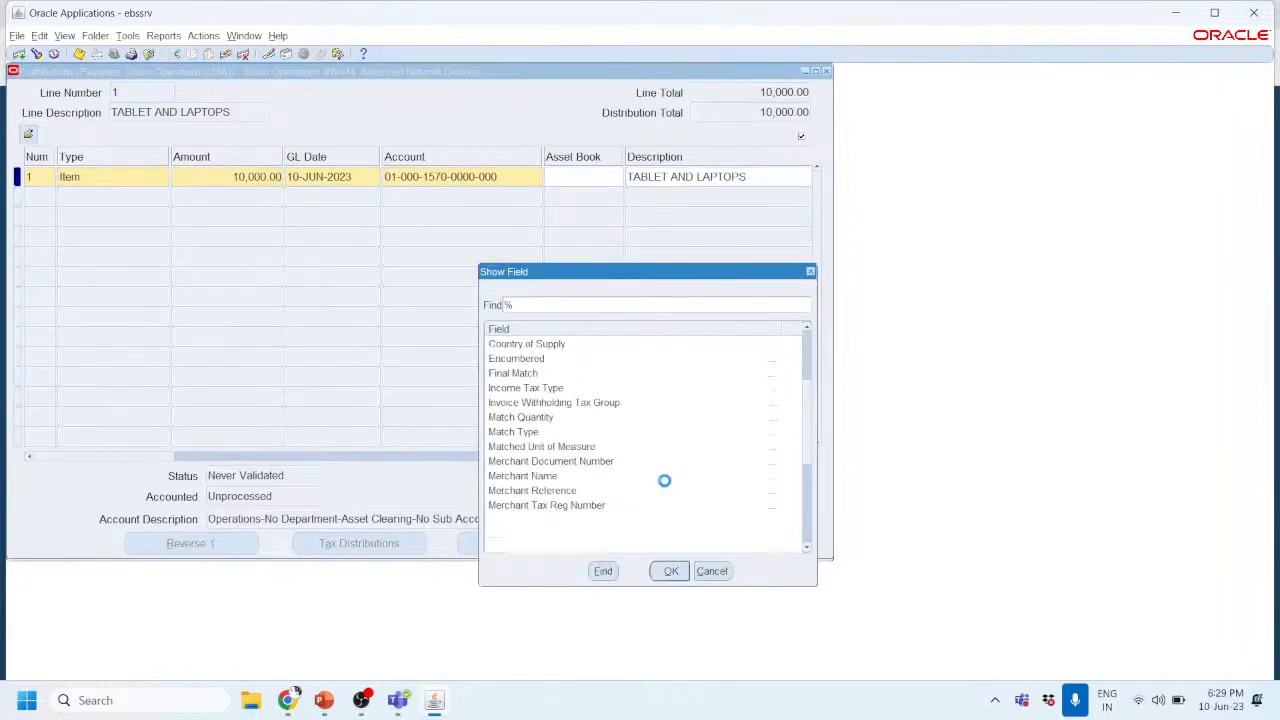
scroll(665, 484, "down", 2)
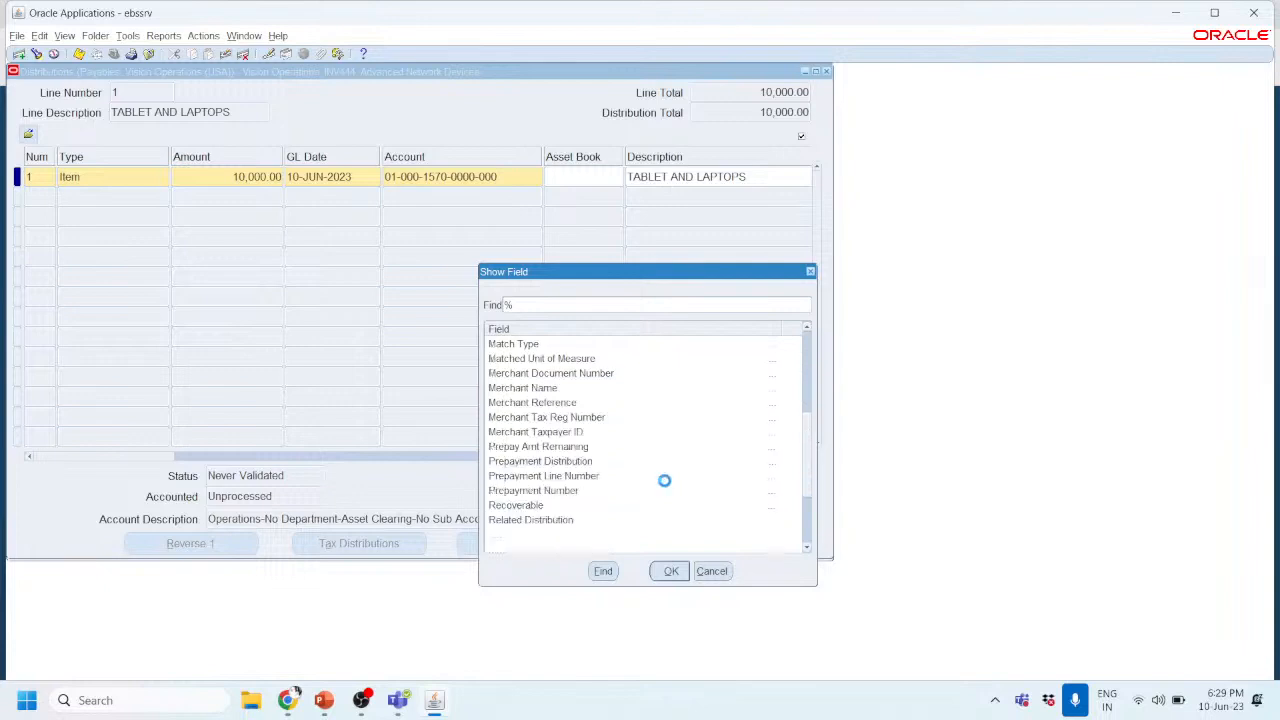
scroll(667, 487, "down", 3)
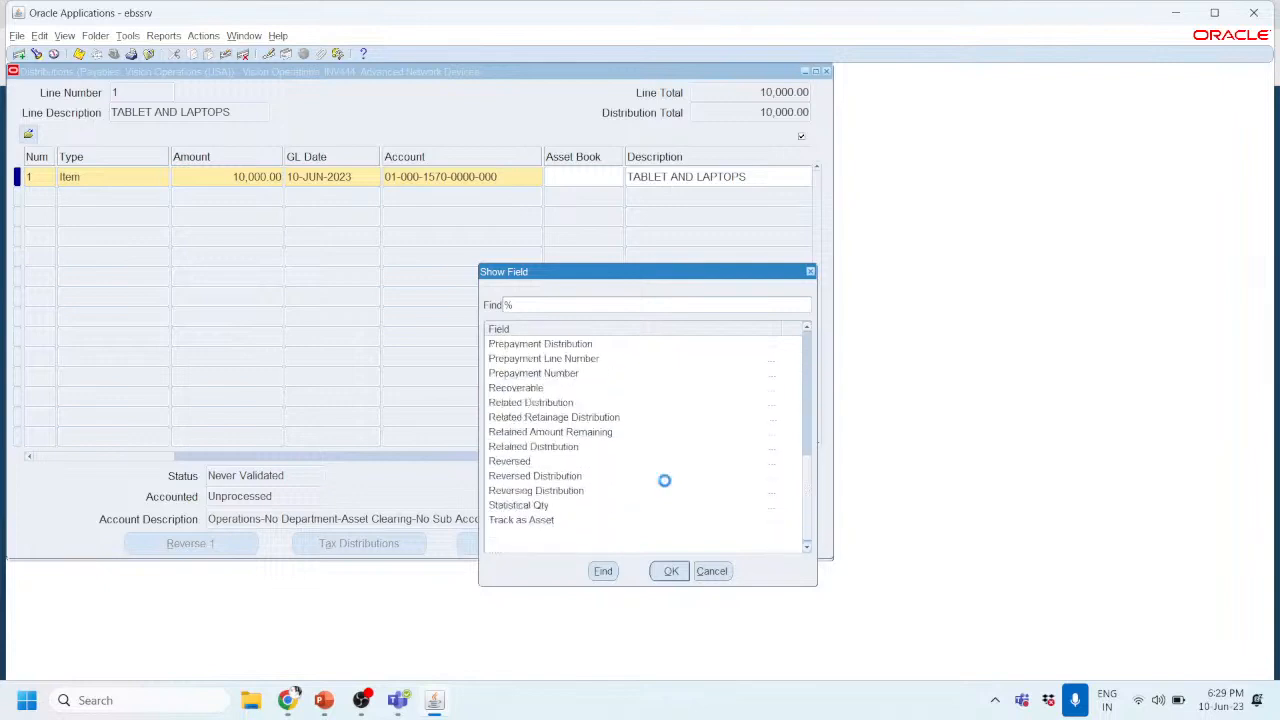
left_click(548, 519)
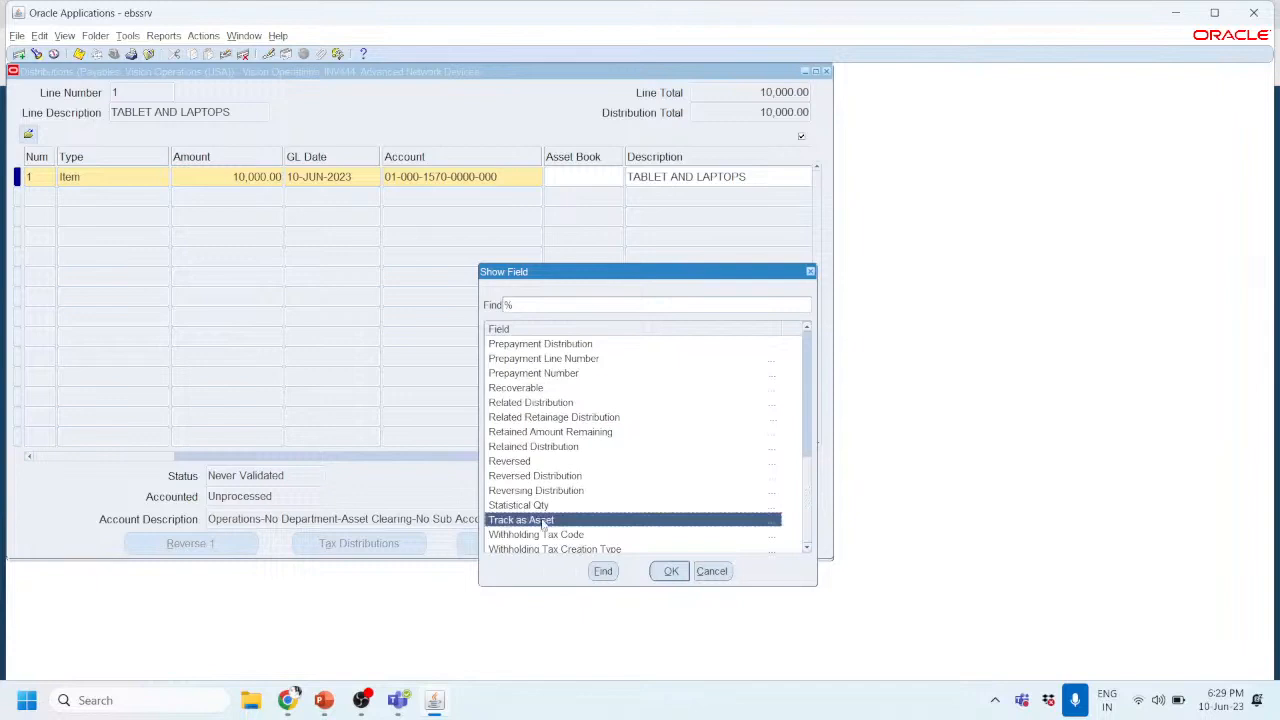
left_click(670, 571)
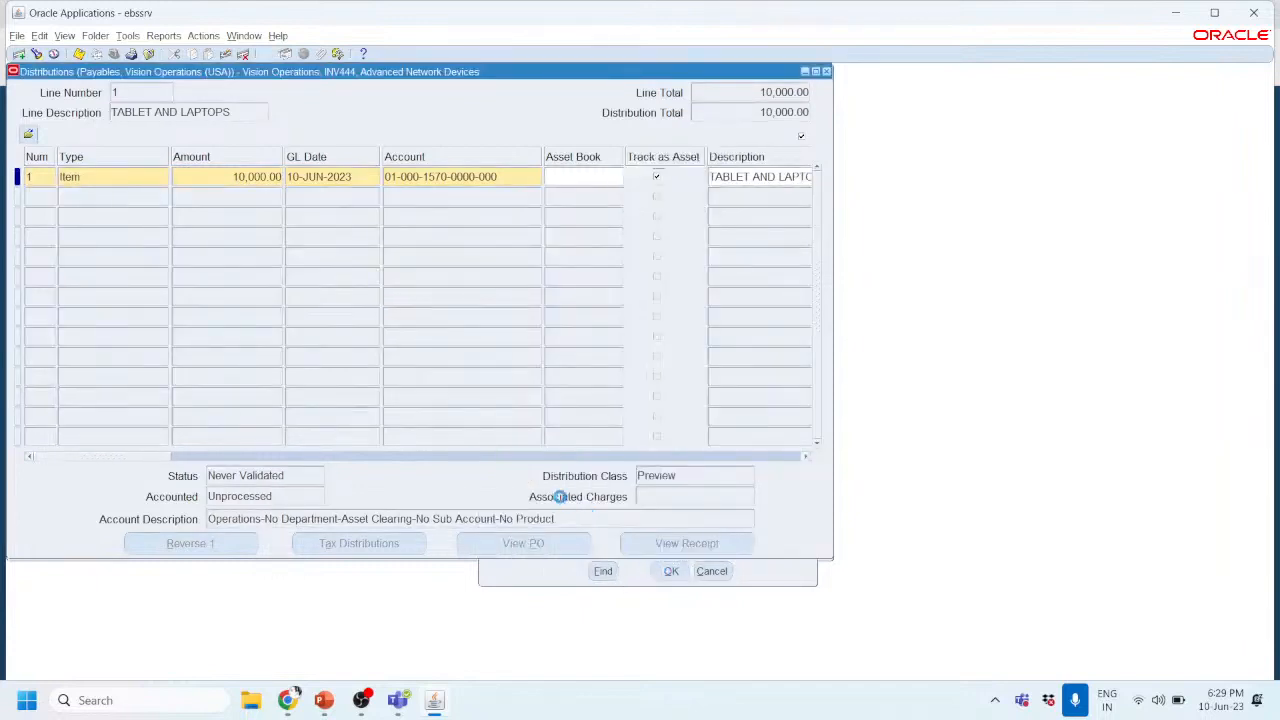
Step: Assign the XNX CORPORATE asset book to the distribution line
left_click(554, 179)
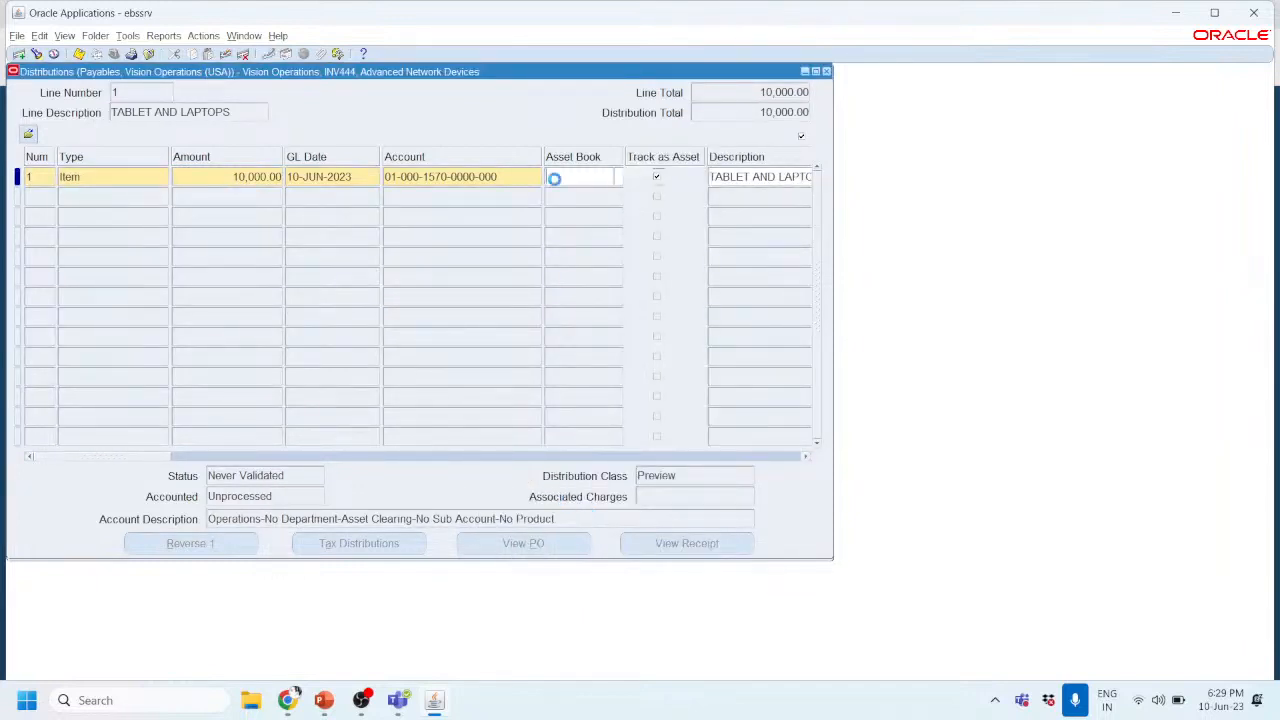
left_click(618, 177)
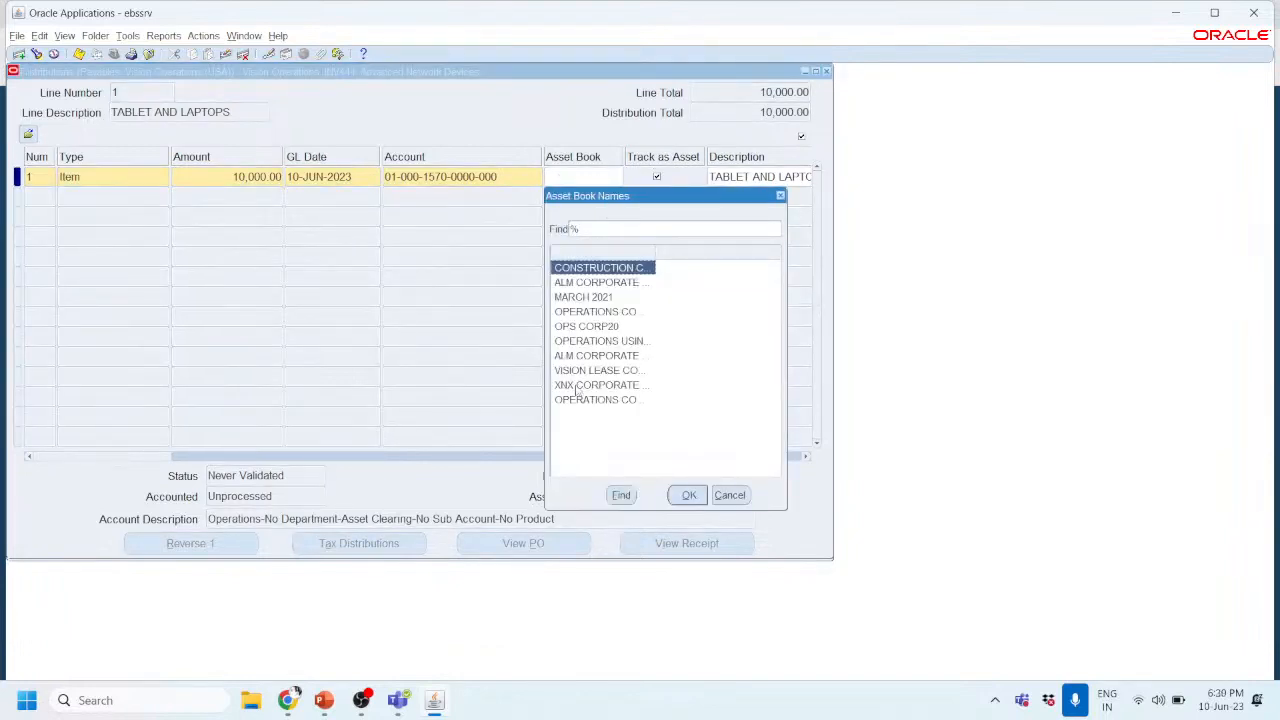
left_click(580, 385)
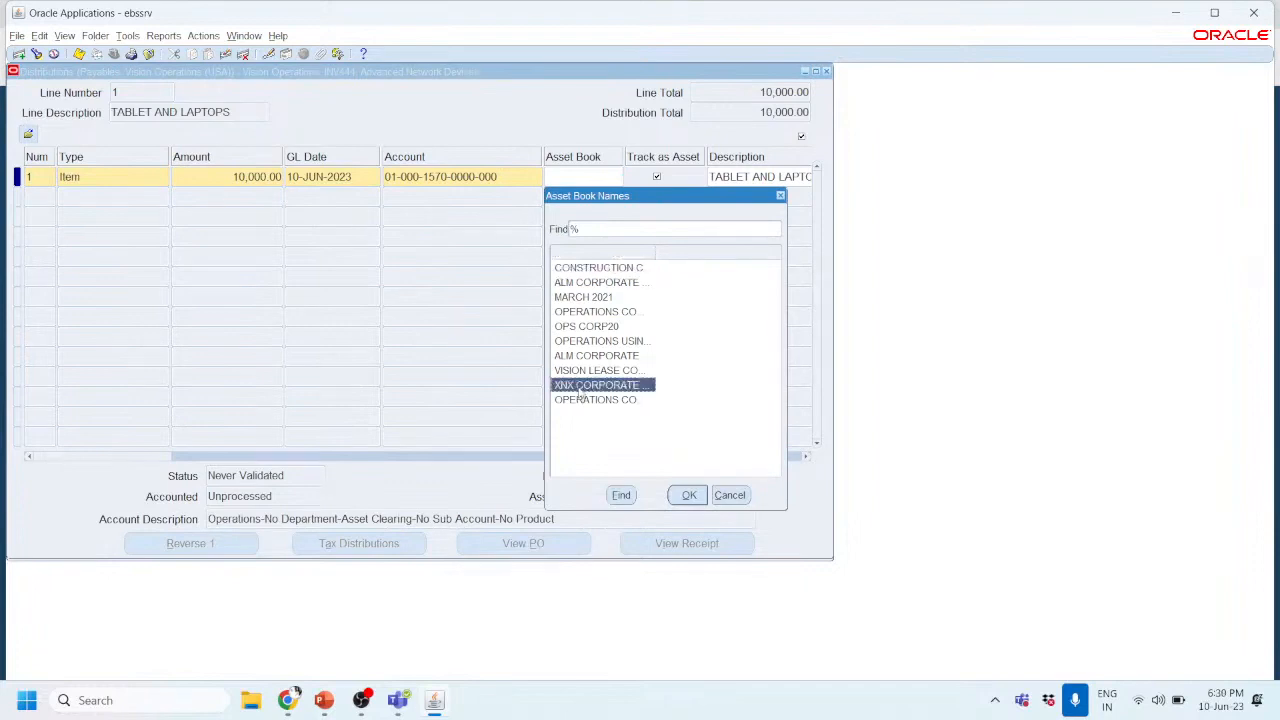
left_click(688, 495)
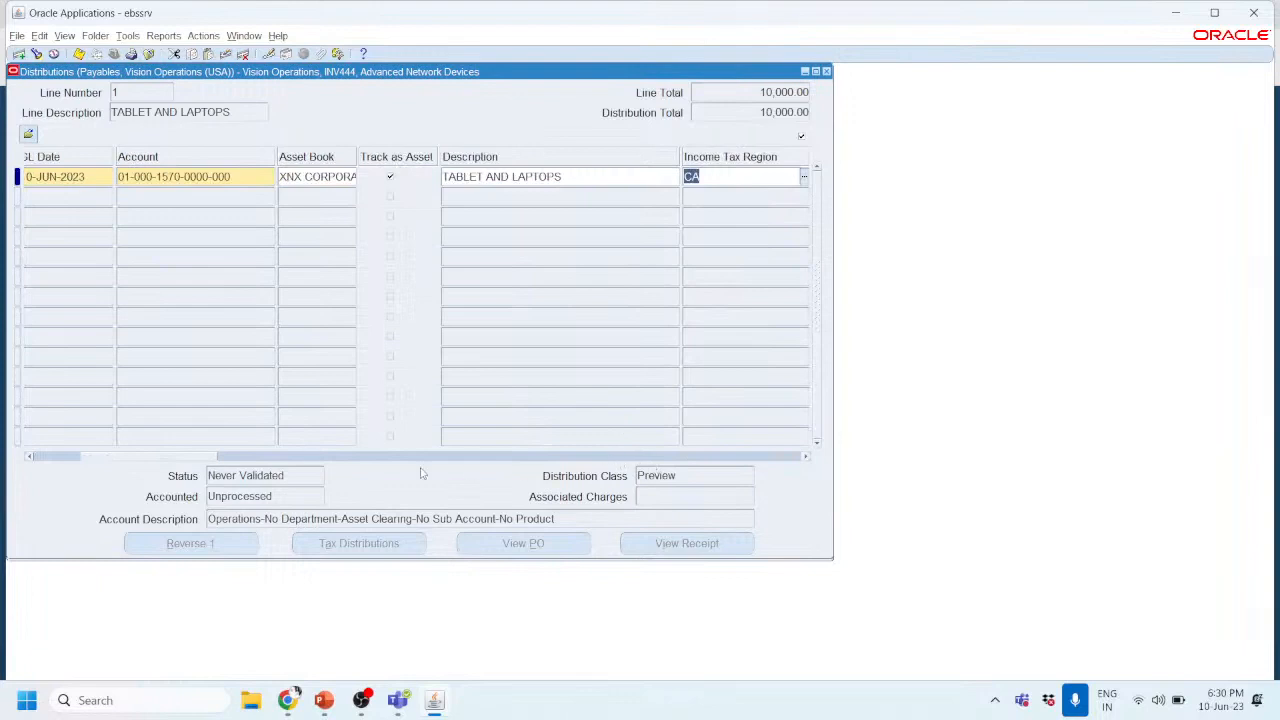
left_click_drag(198, 463, 814, 466)
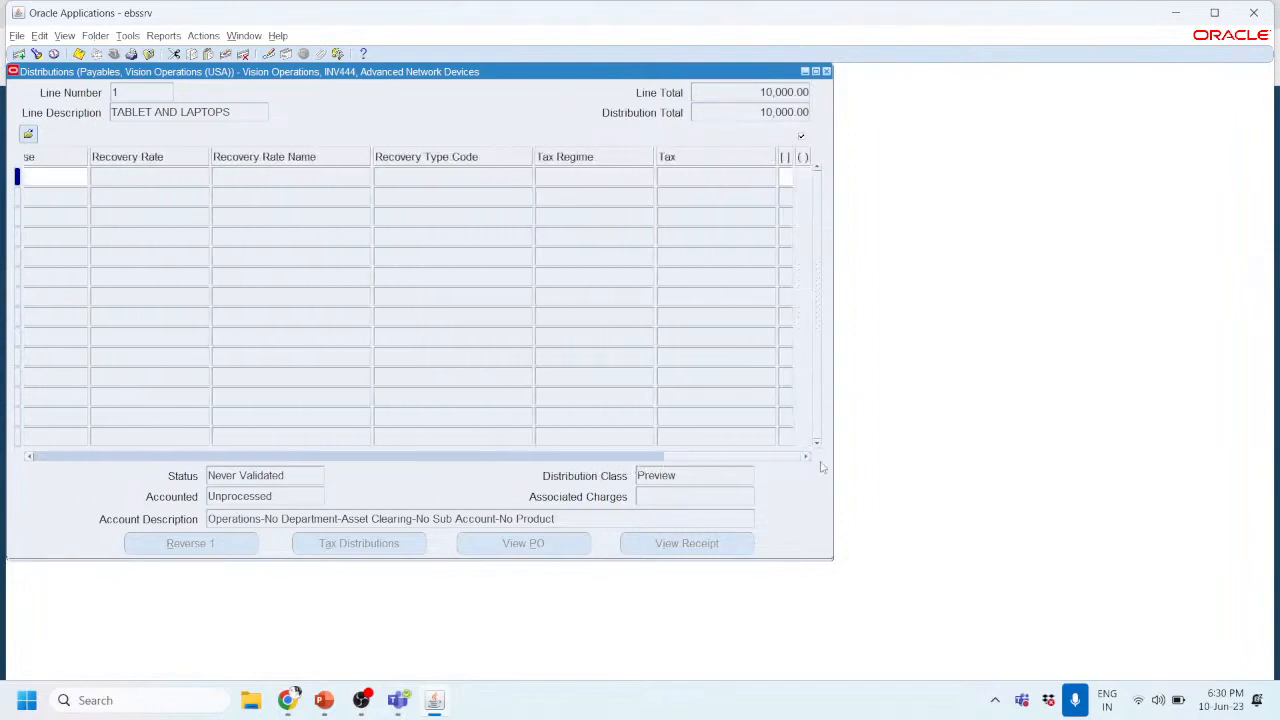
Step: Select XNX CORPORATE as the asset book of the first distribution and close the distributions window
left_click_drag(688, 458, 46, 431)
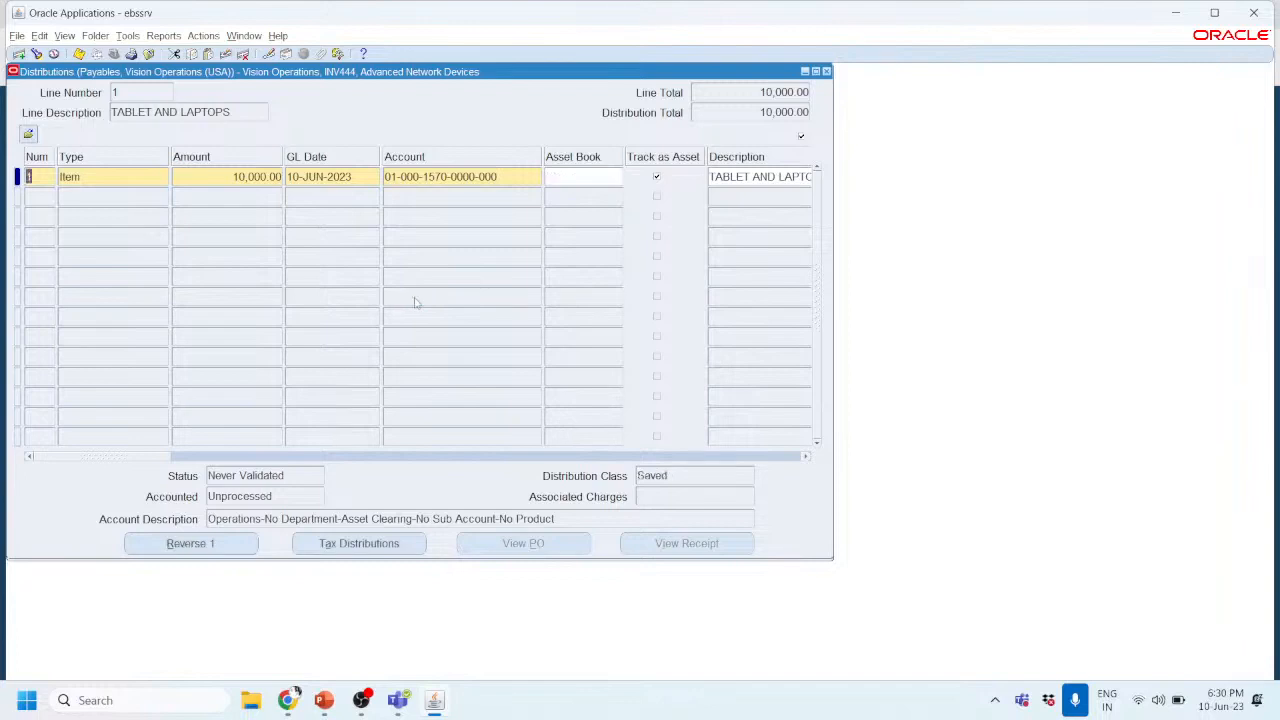
left_click(564, 176)
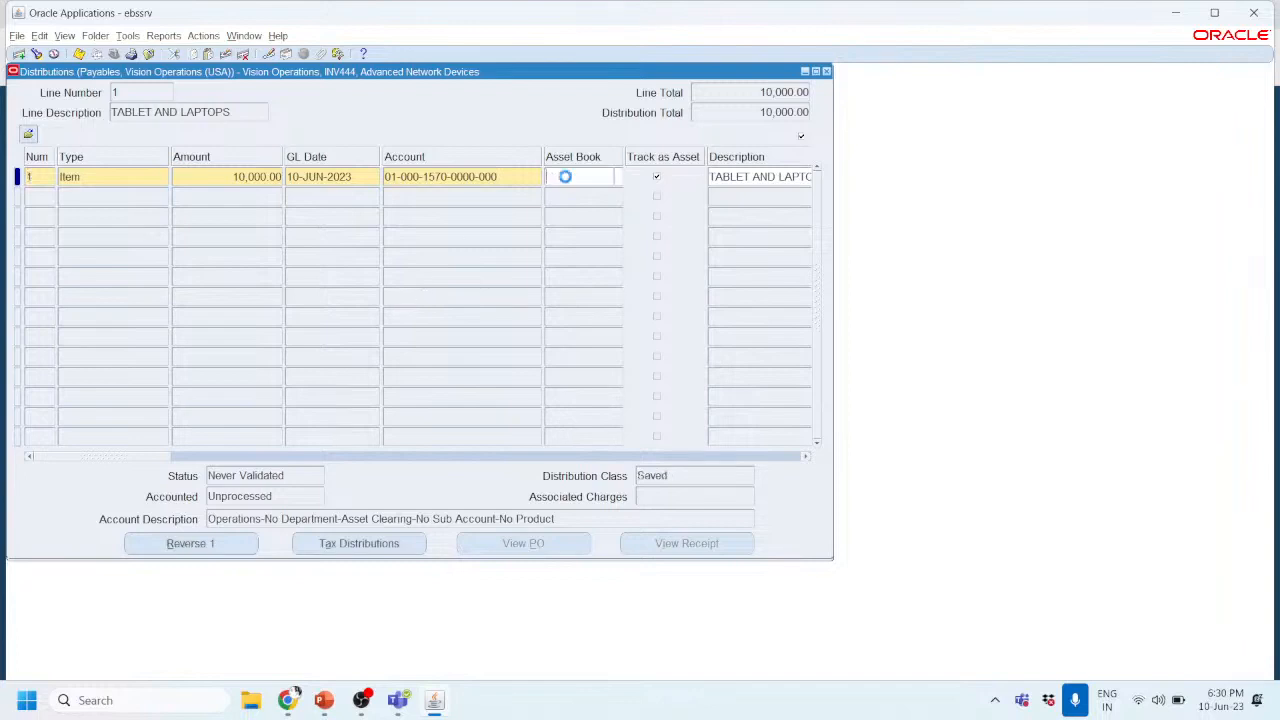
left_click(620, 179)
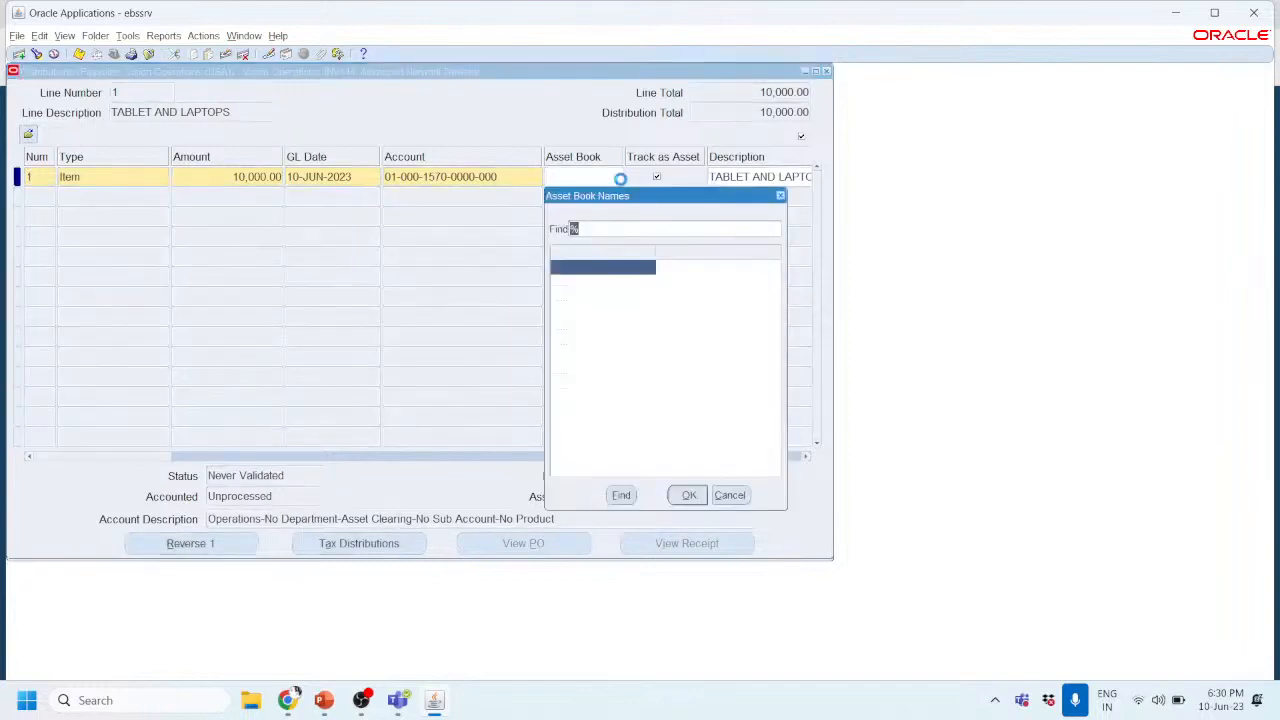
double_click(597, 385)
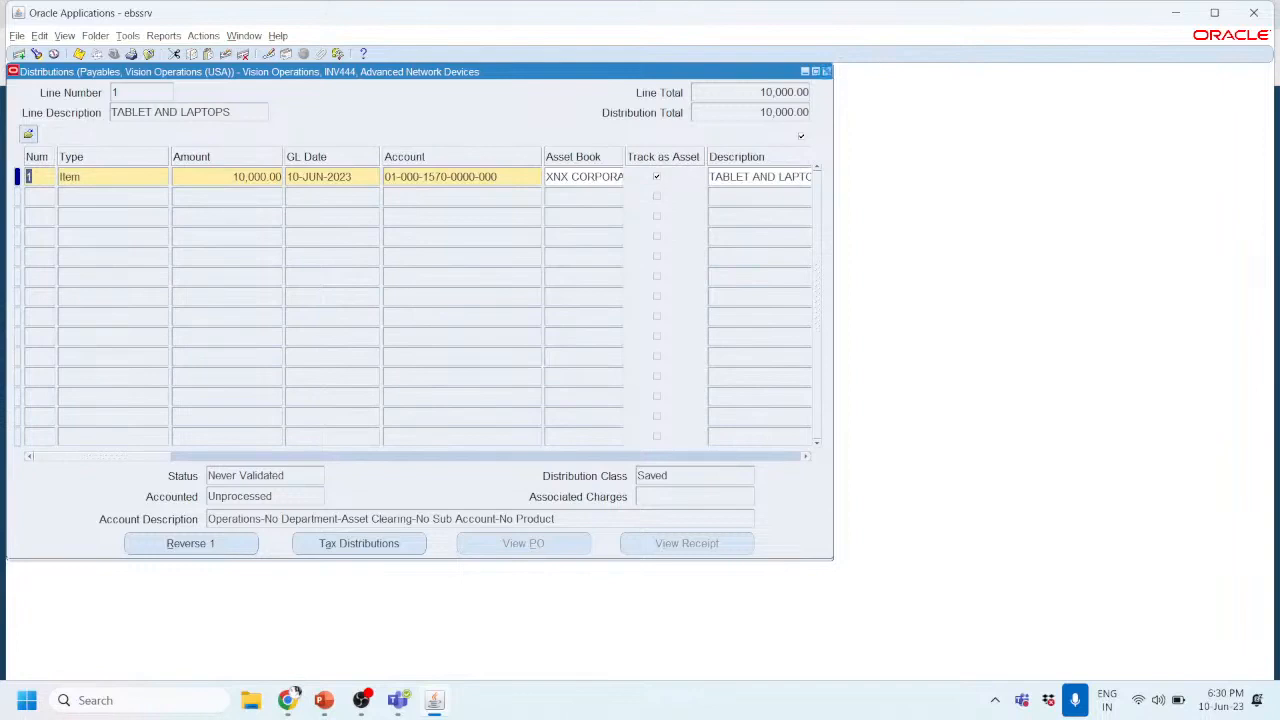
left_click(826, 72)
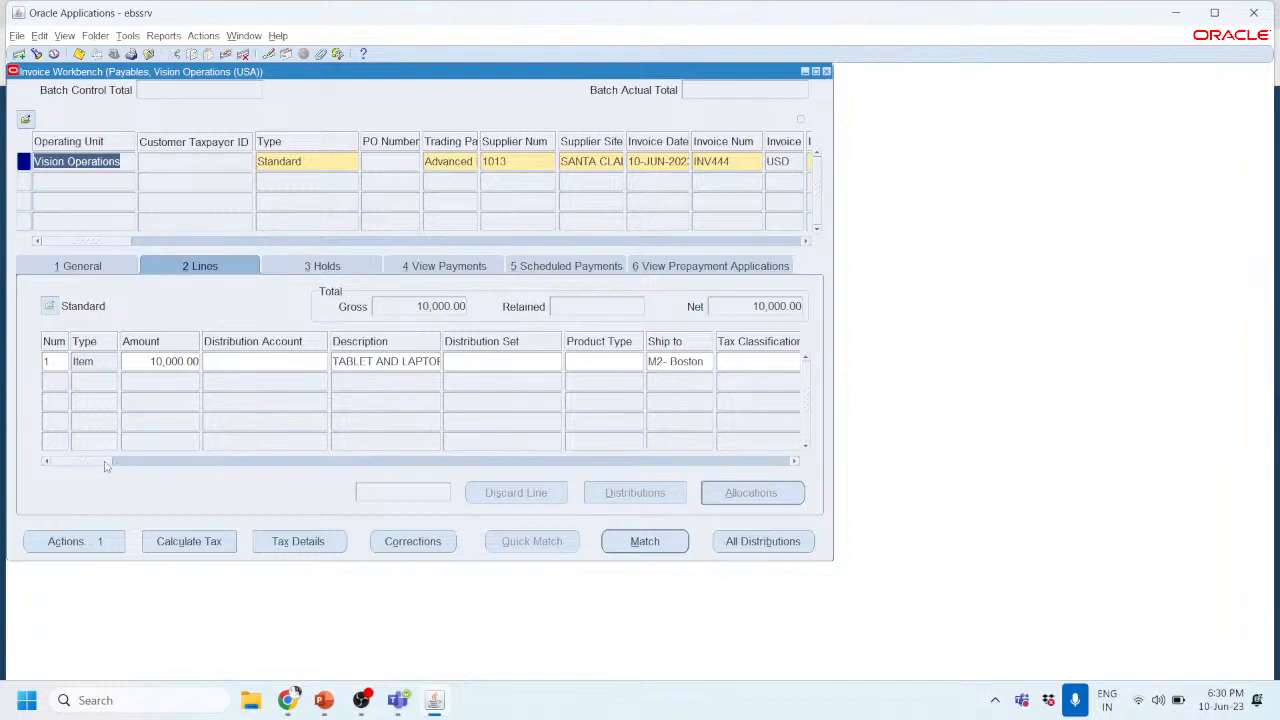
Step: Check the asset fields of the invoice line and validate invoice INV444
left_click_drag(107, 462, 313, 471)
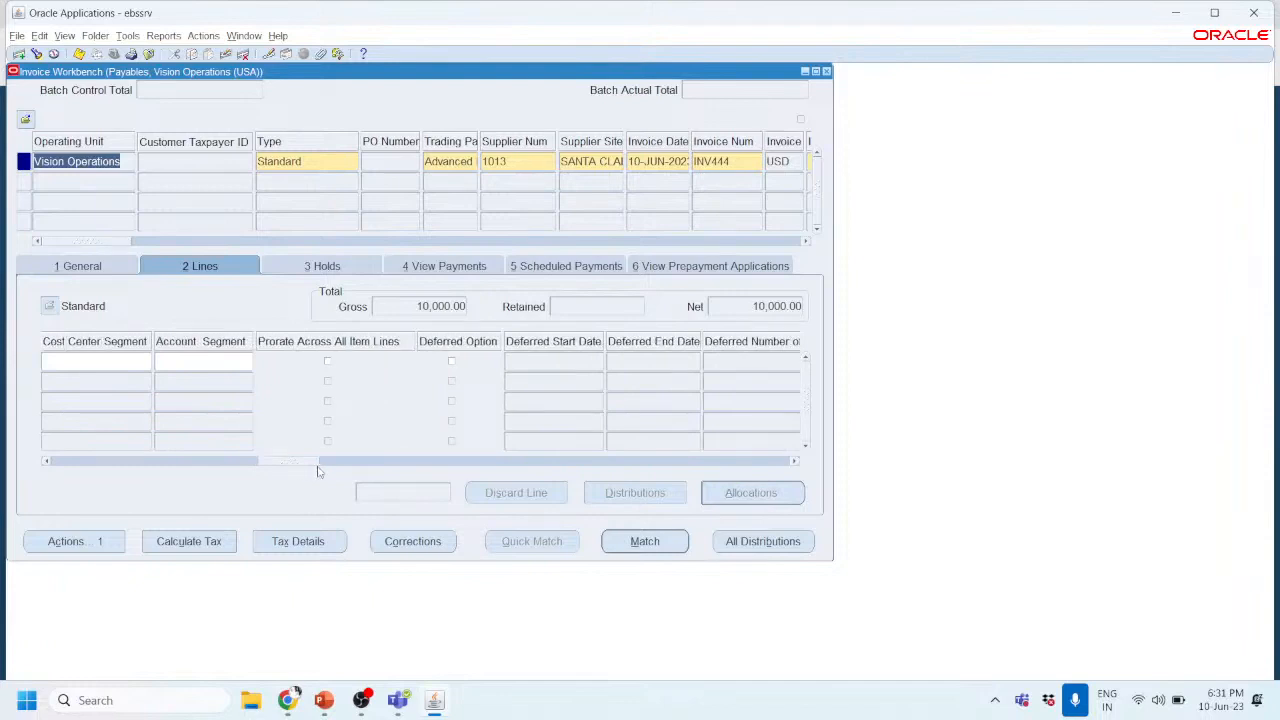
left_click_drag(309, 470, 407, 463)
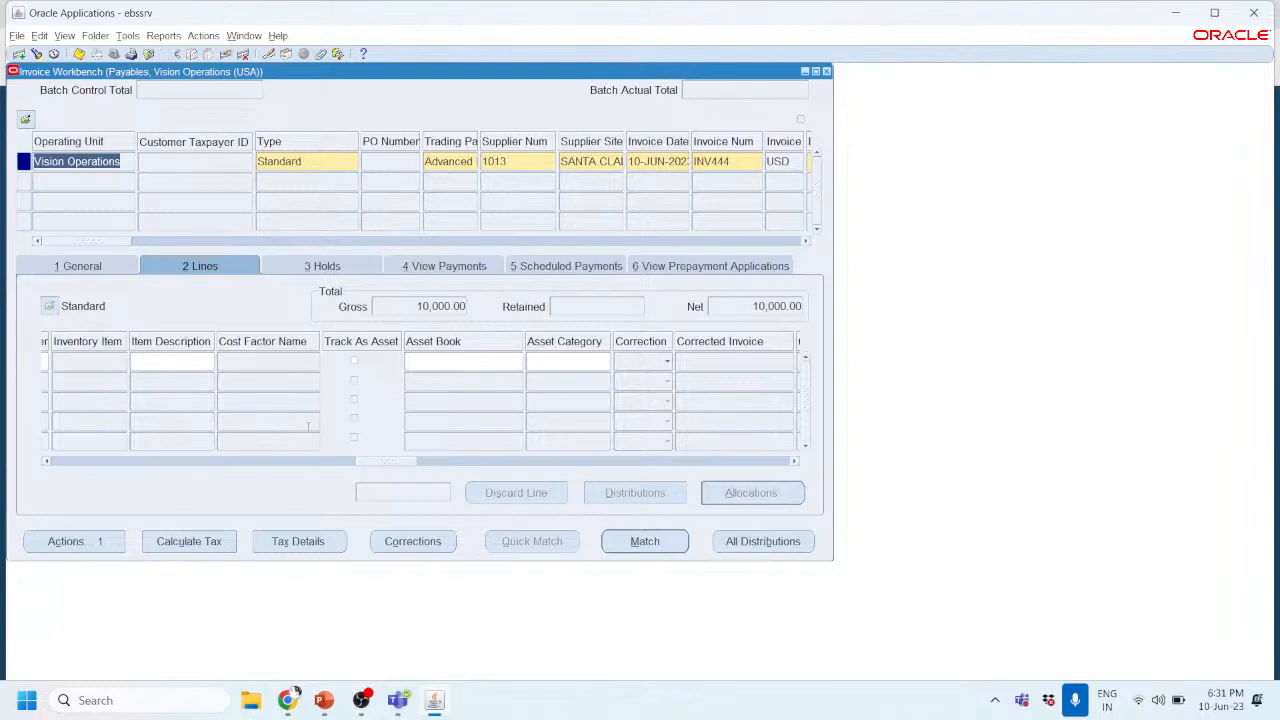
left_click(96, 268)
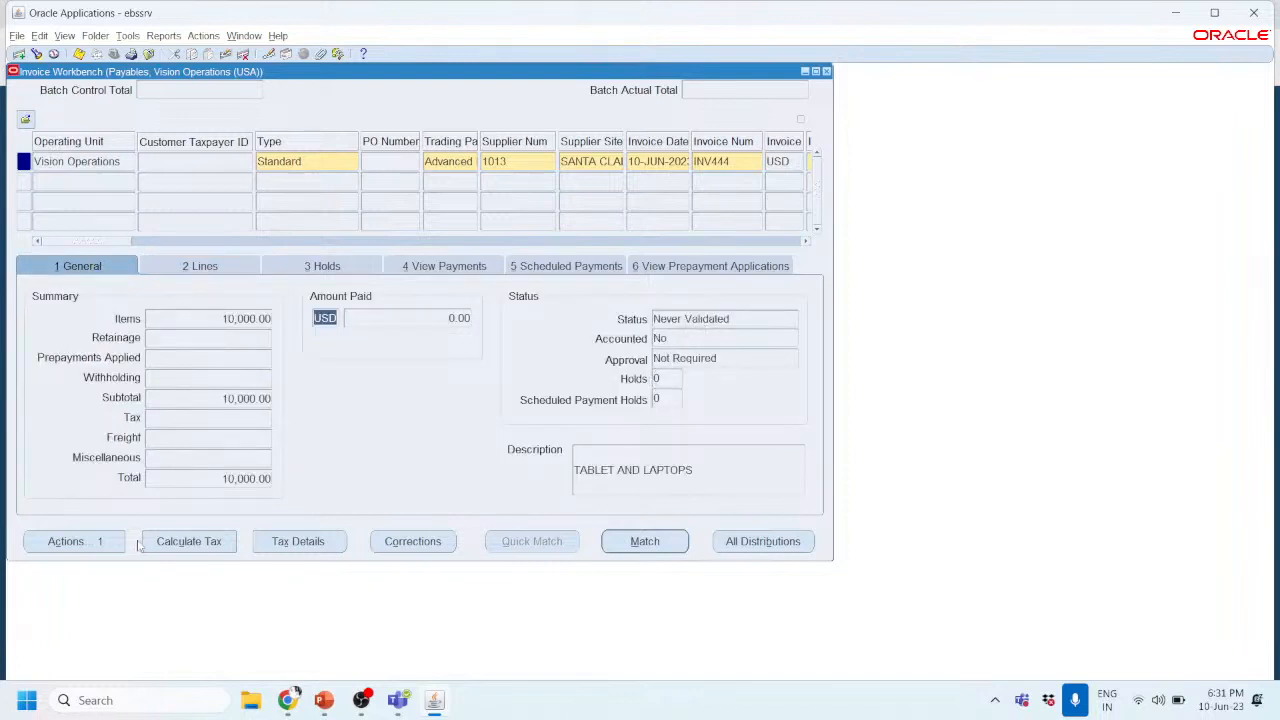
left_click(88, 541)
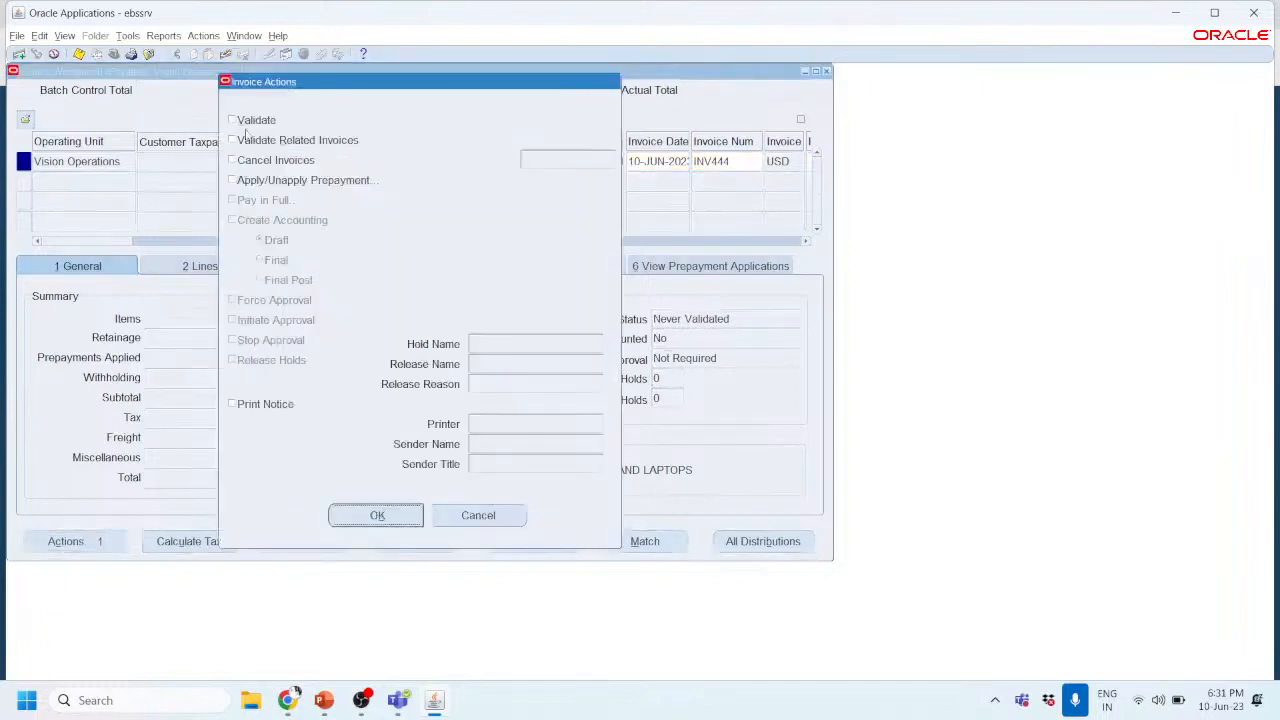
left_click(232, 120)
left_click(390, 515)
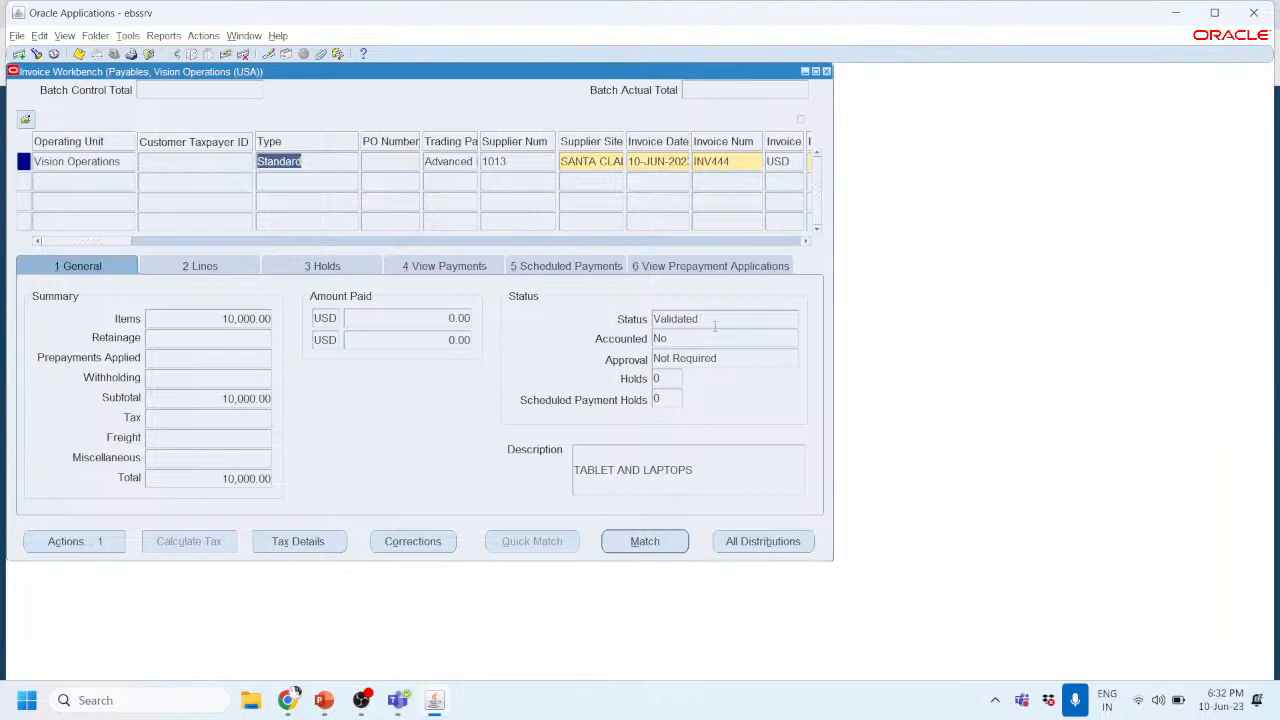
Step: Create accounting for the validated invoice in Final Post mode and acknowledge the note
left_click(74, 541)
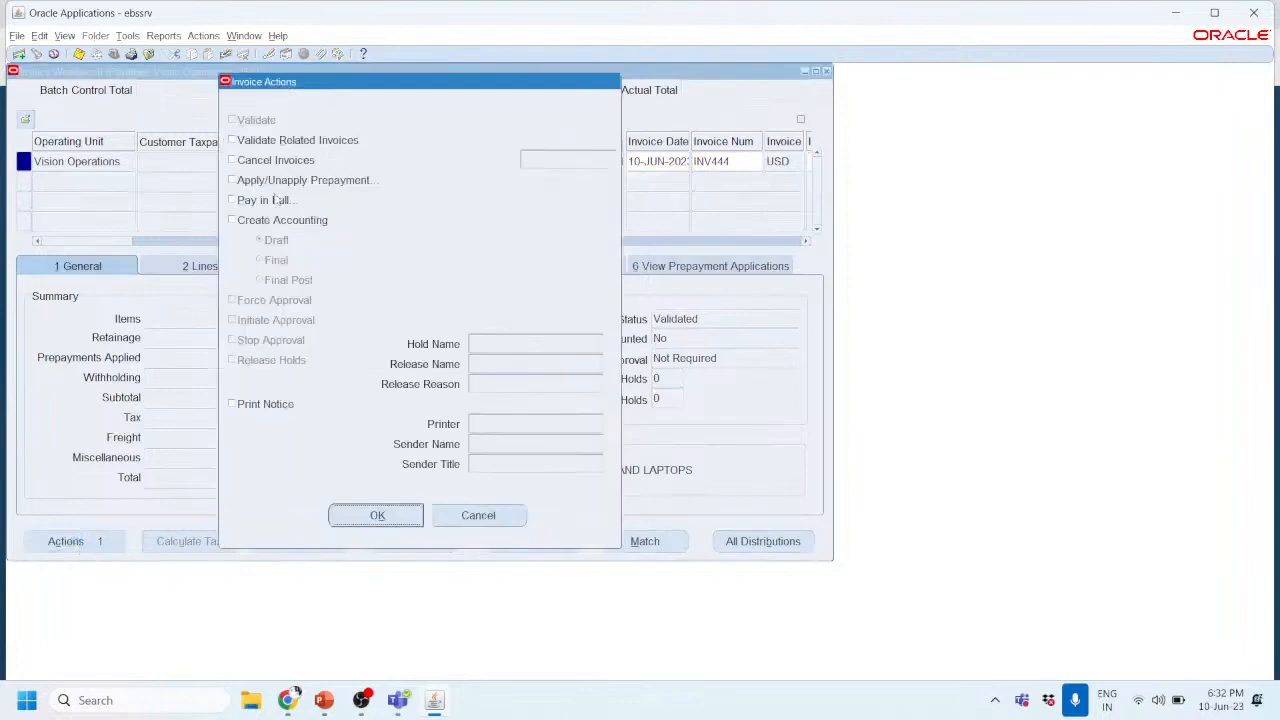
left_click(250, 224)
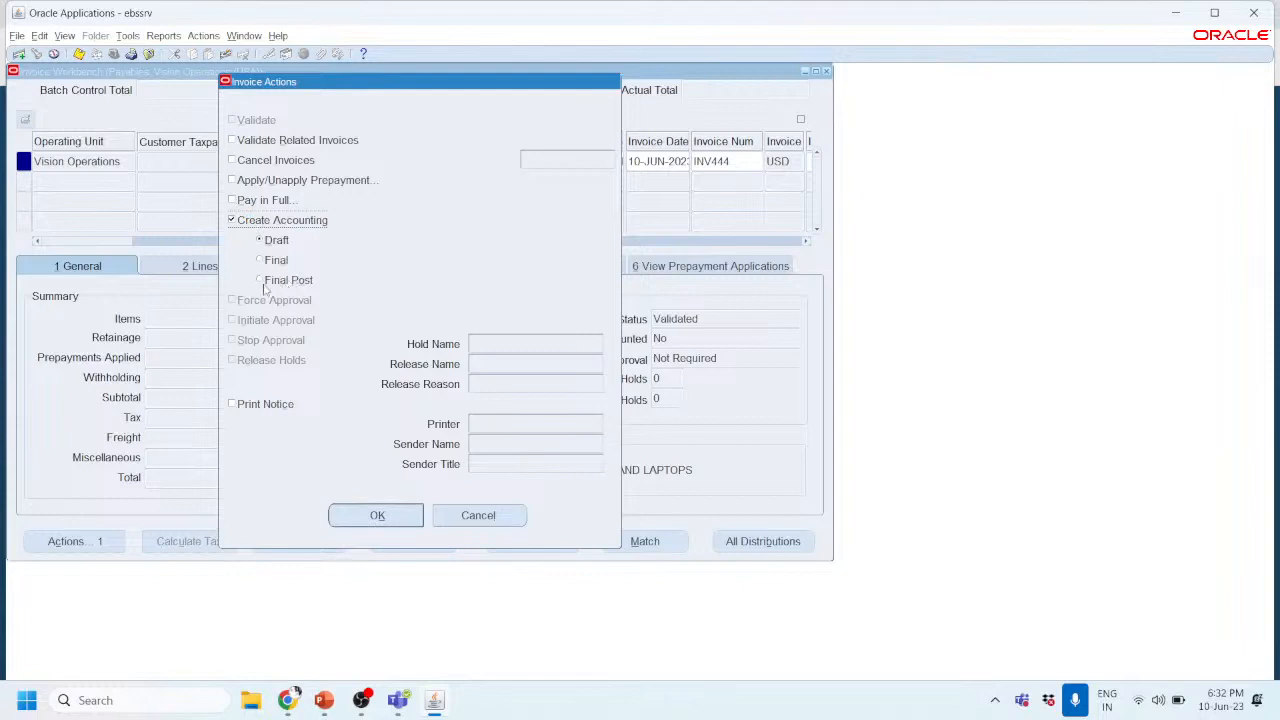
left_click(261, 281)
left_click(380, 515)
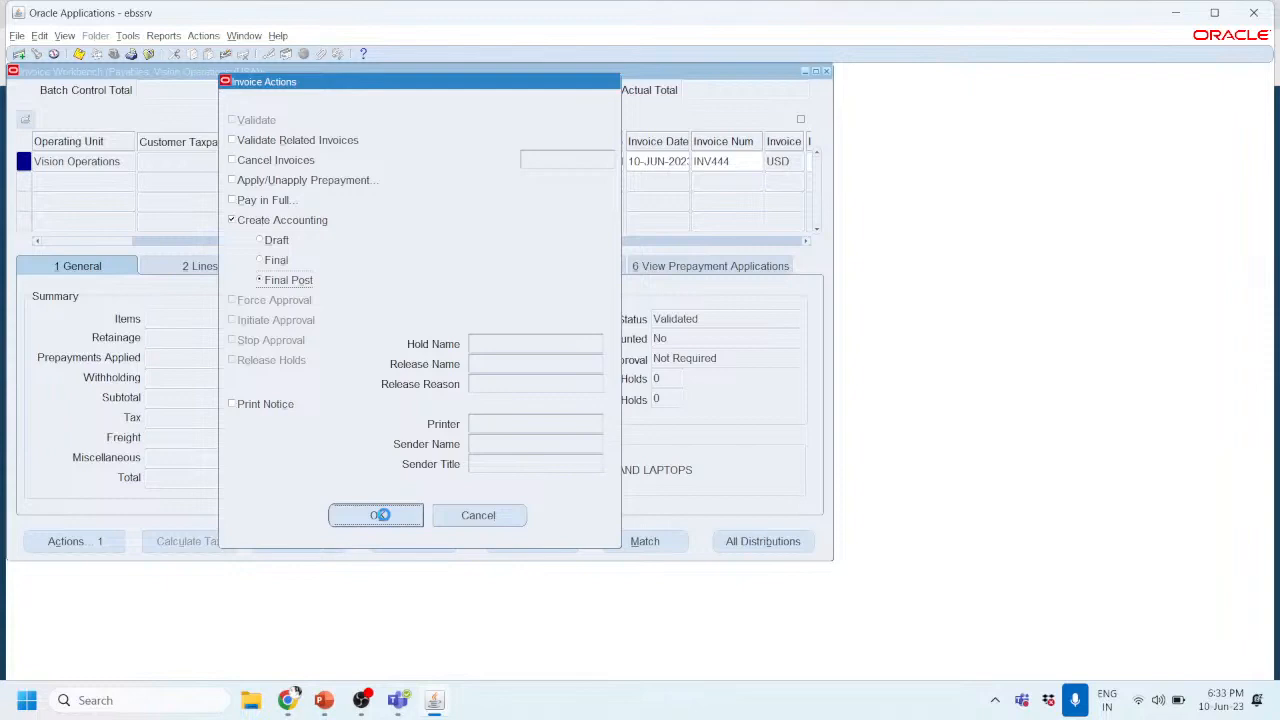
left_click(382, 515)
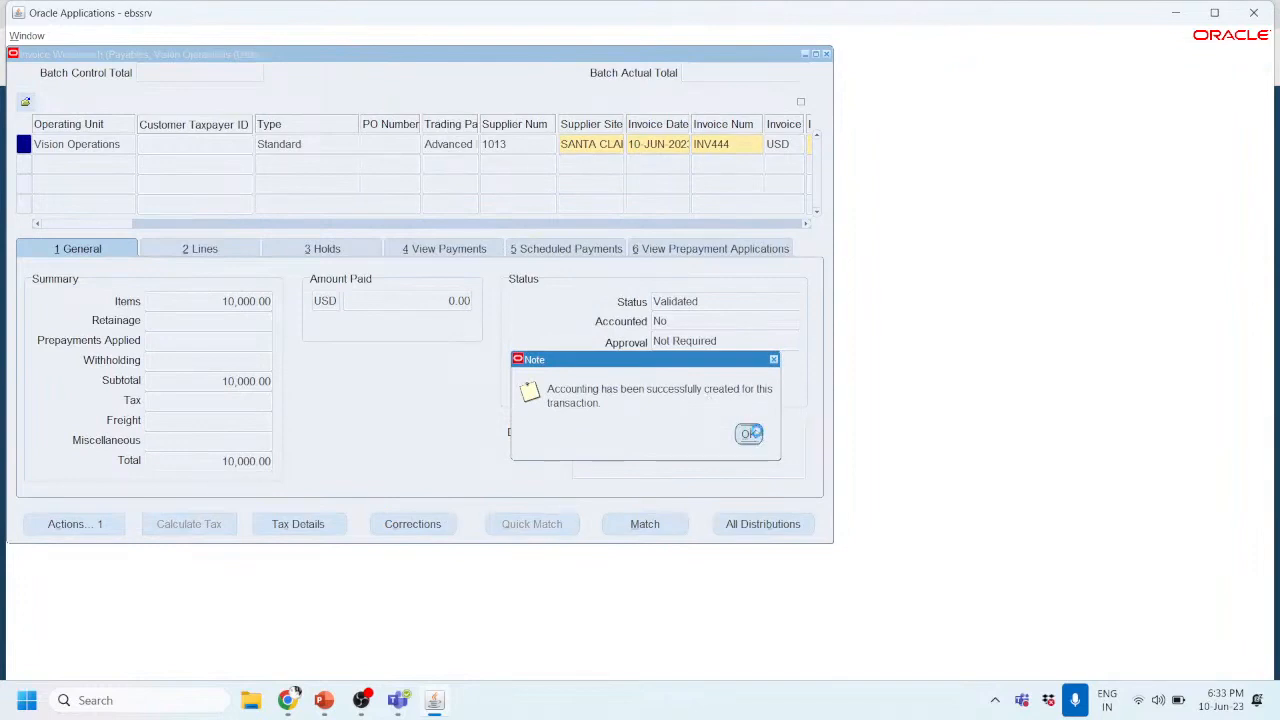
left_click(749, 433)
left_click(749, 433)
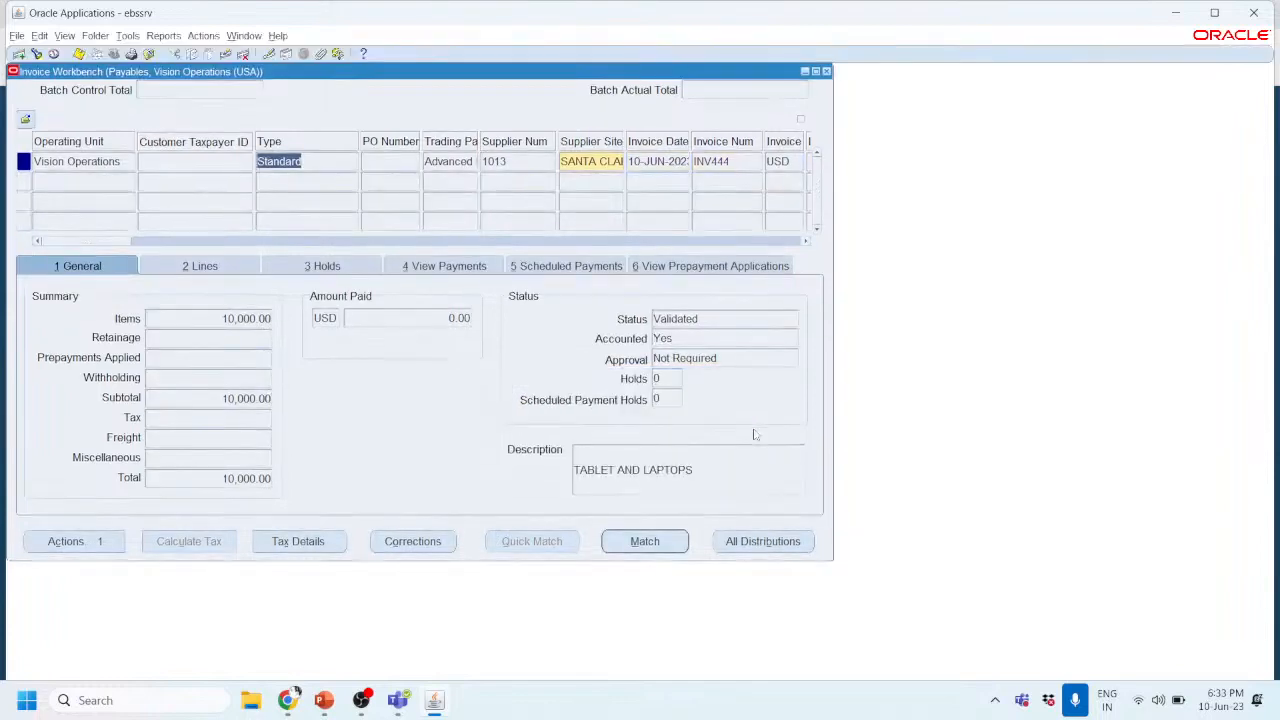
Step: View the invoice's accounting and open the subledger journal entry for the Asset Clearing line
left_click(164, 38)
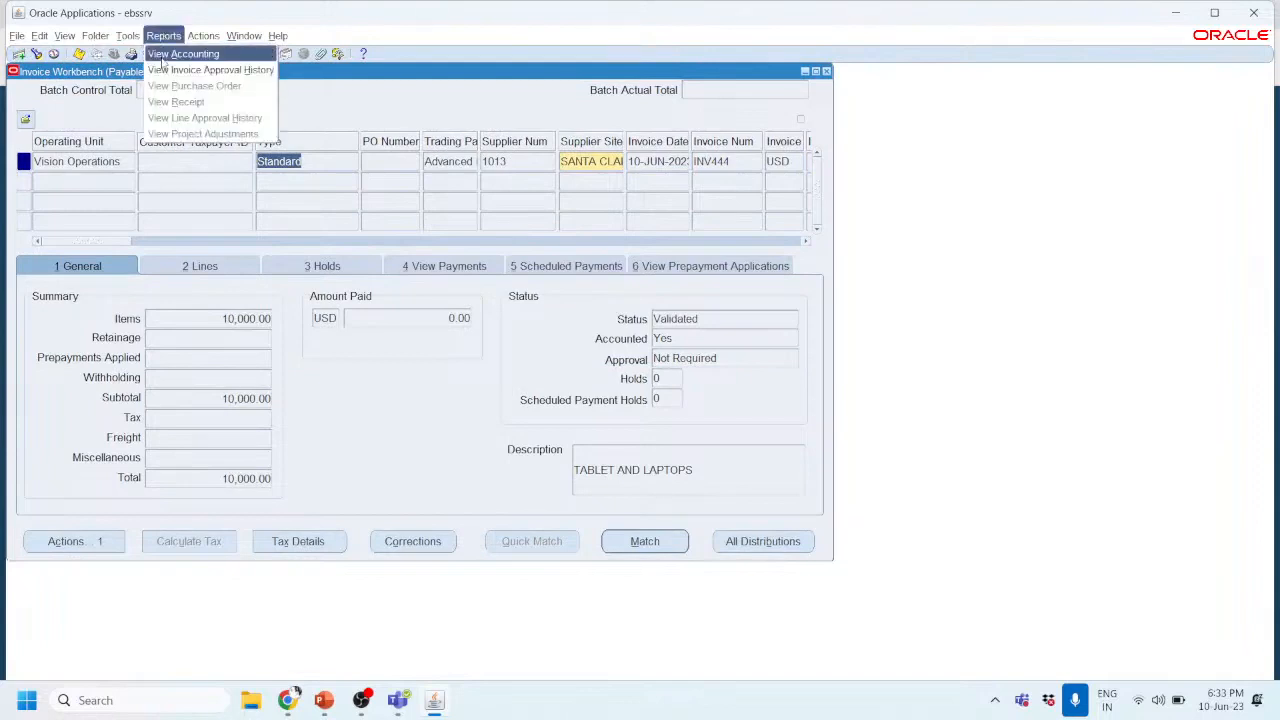
left_click(180, 54)
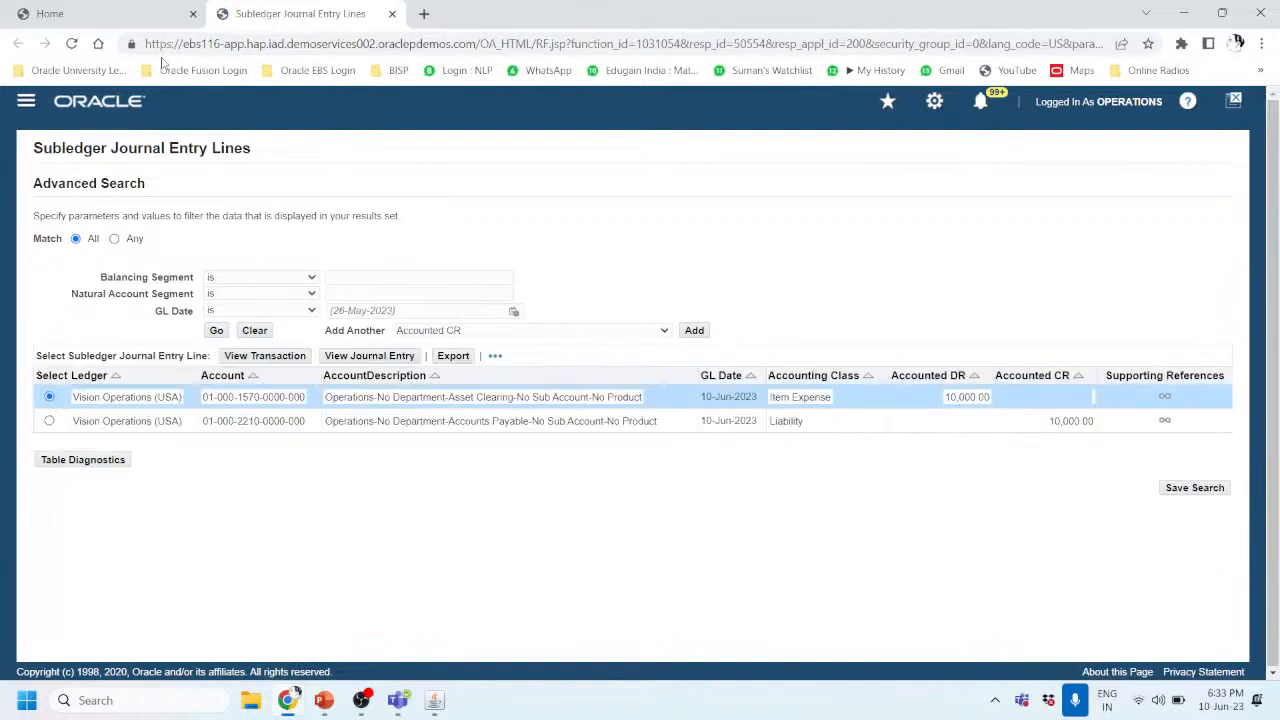
left_click(369, 356)
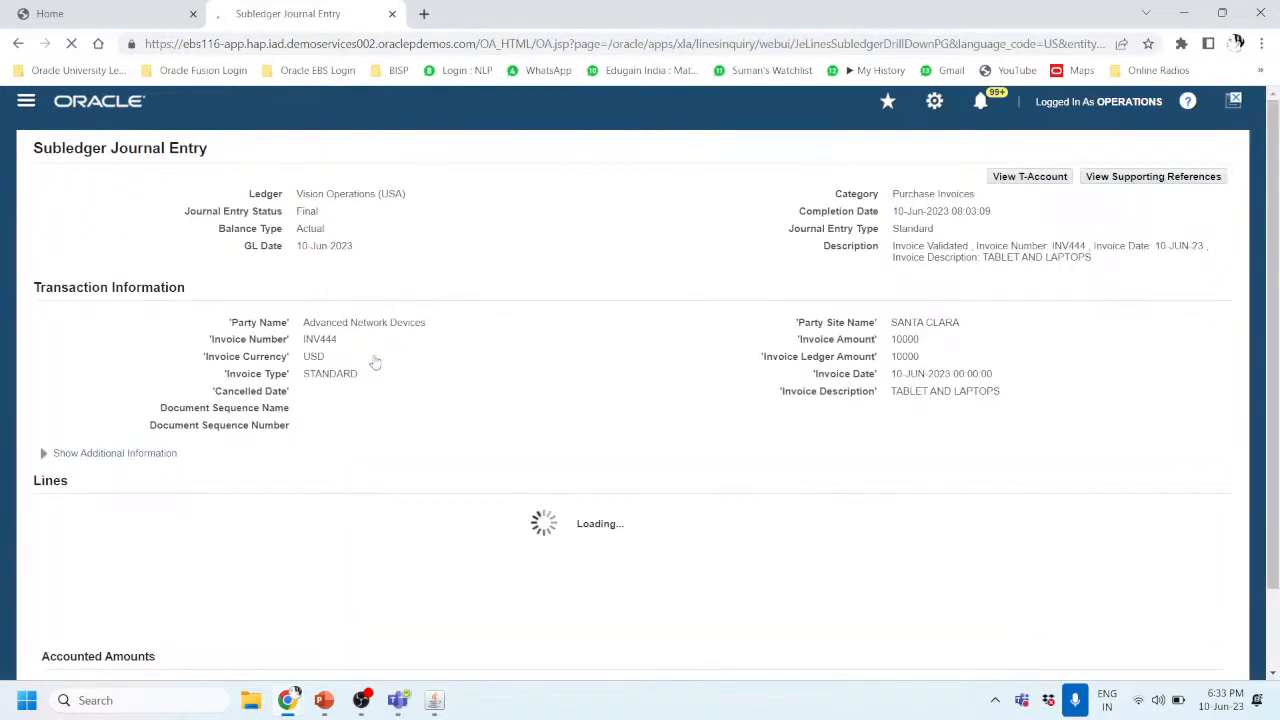
Step: Examine the subledger journal entry's status, transaction information, debit and credit lines, and accounted amounts
scroll(375, 362, "down", 1)
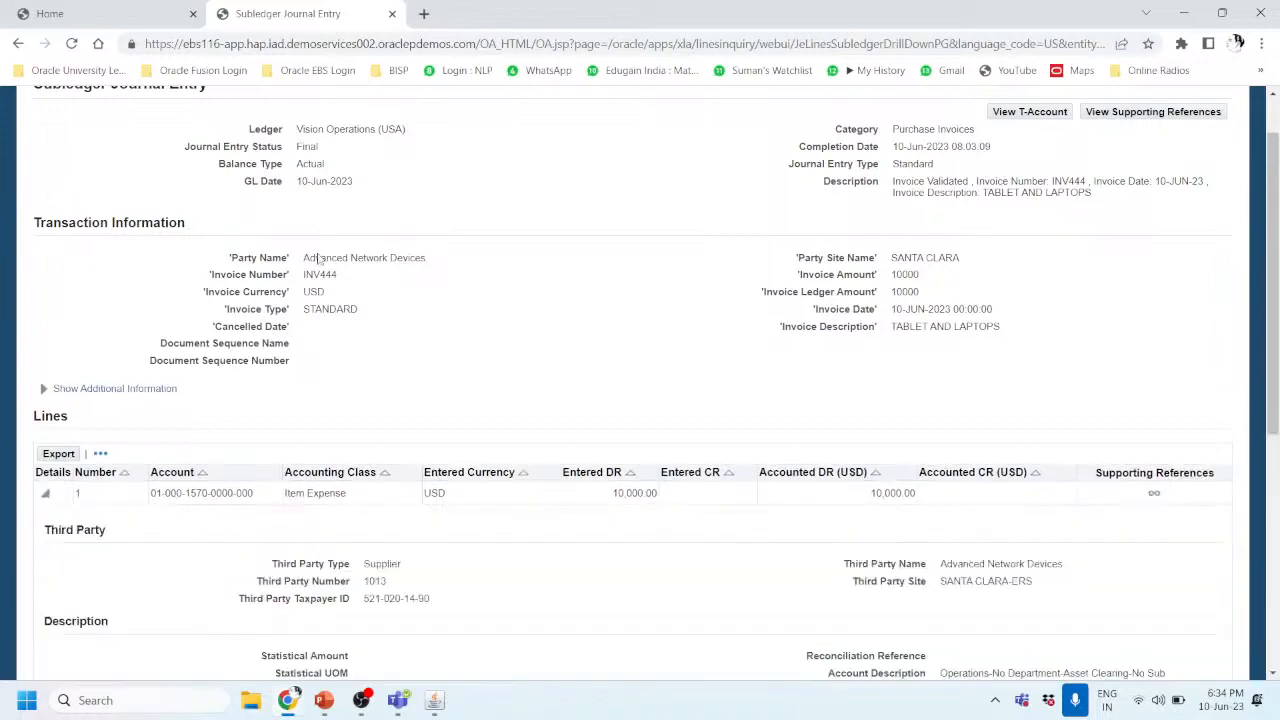
scroll(380, 330, "down", 5)
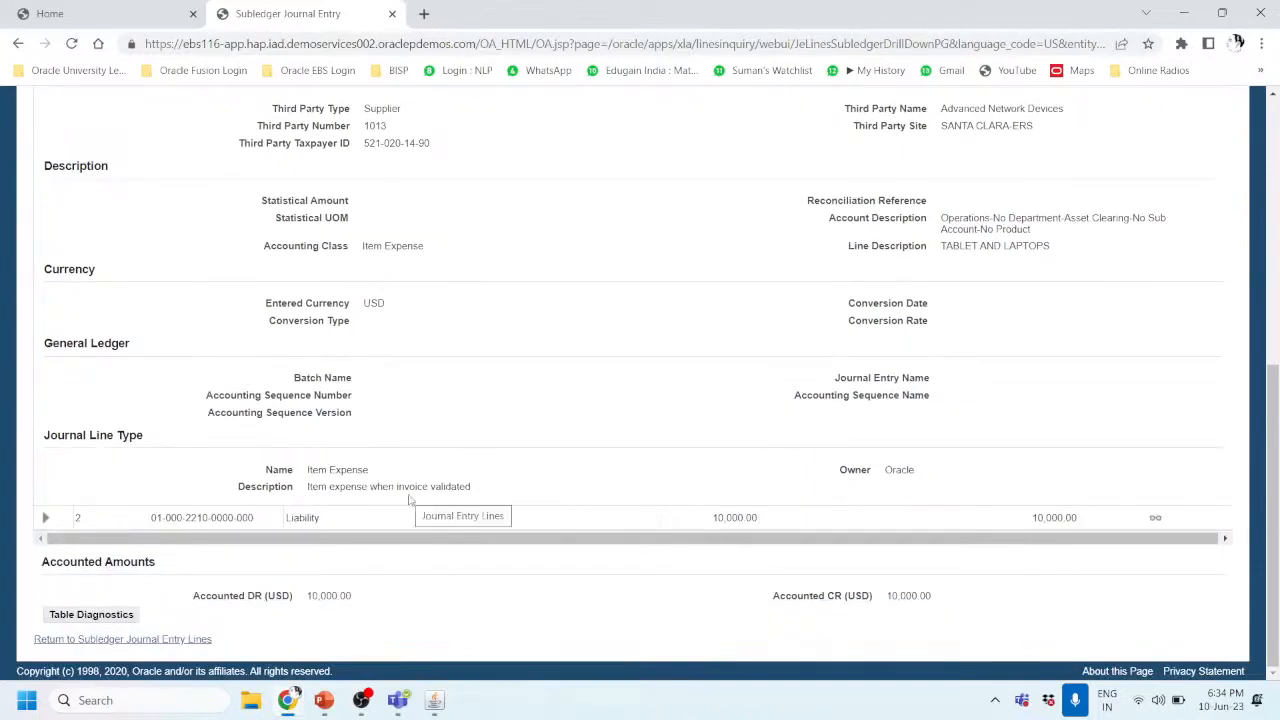
scroll(409, 500, "up", 1)
scroll(409, 500, "up", 1)
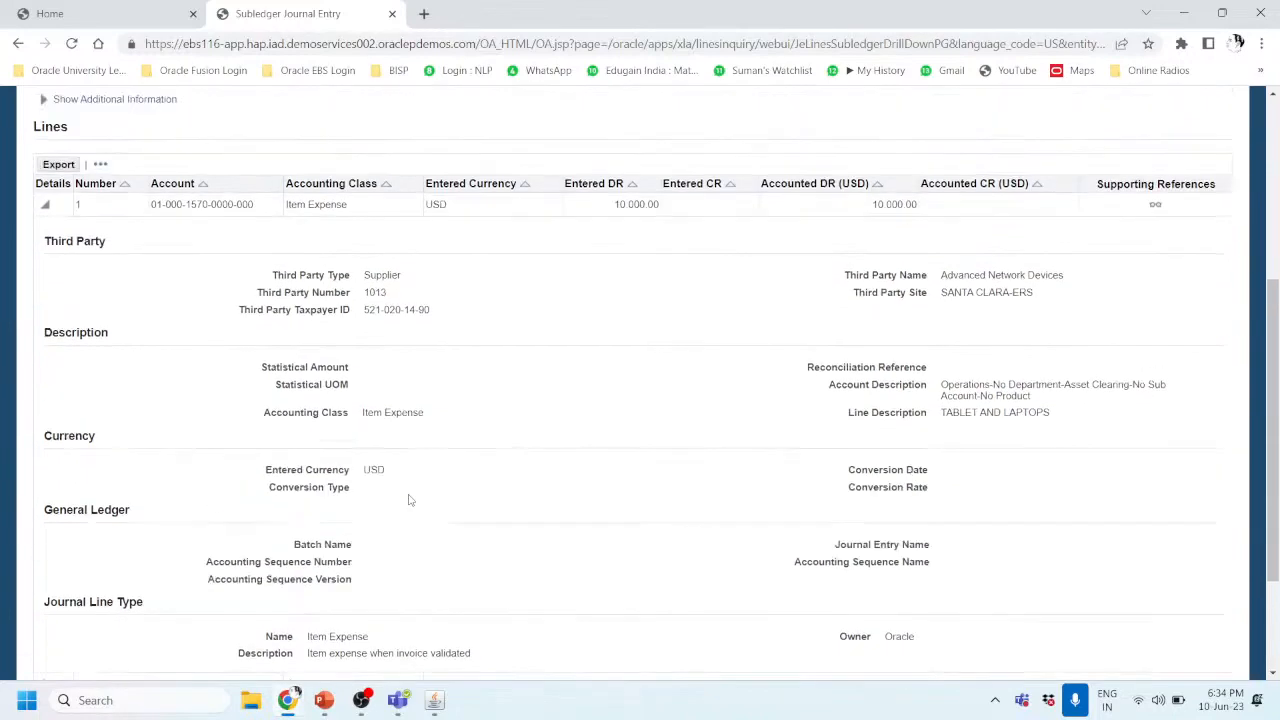
scroll(353, 388, "down", 2)
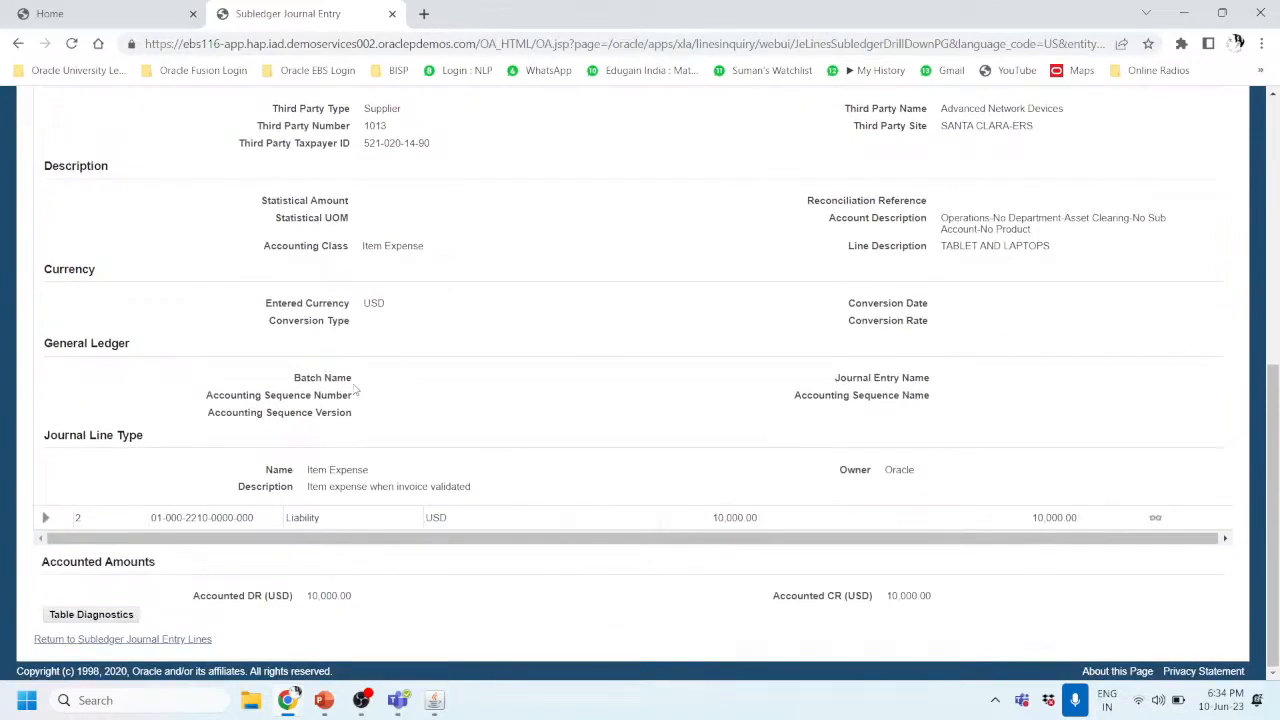
scroll(355, 390, "up", 1)
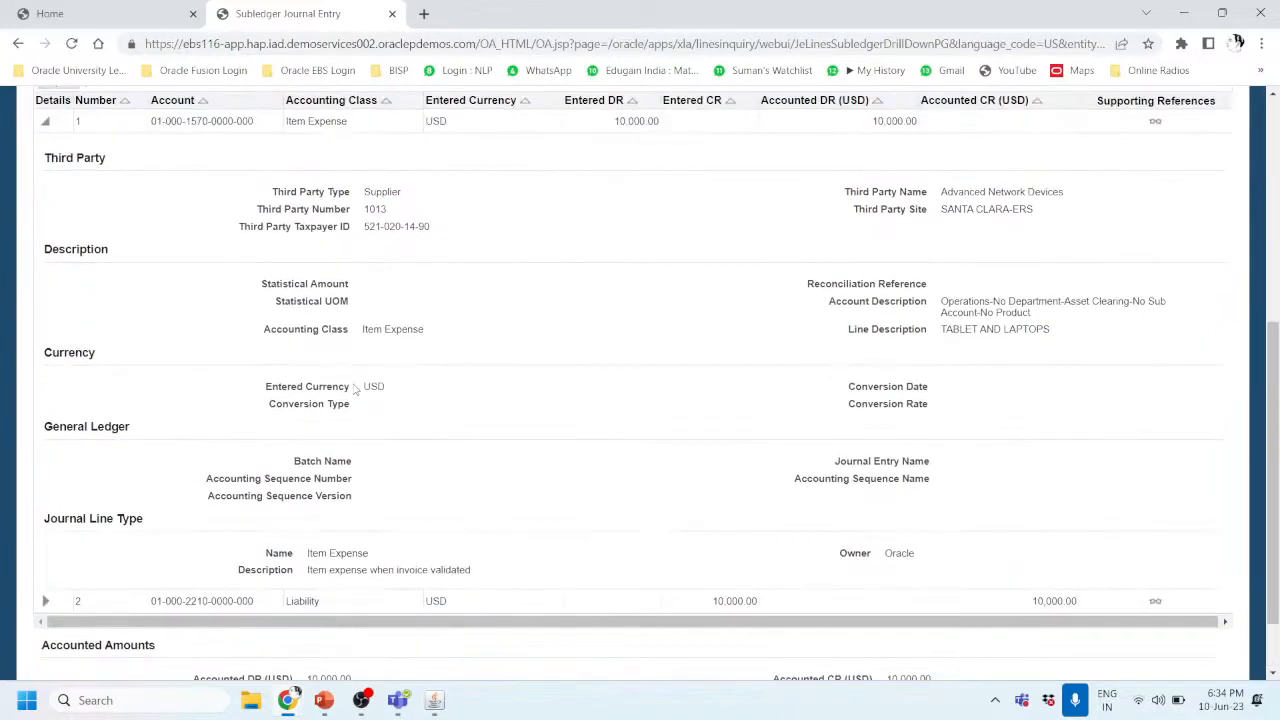
scroll(355, 390, "up", 1)
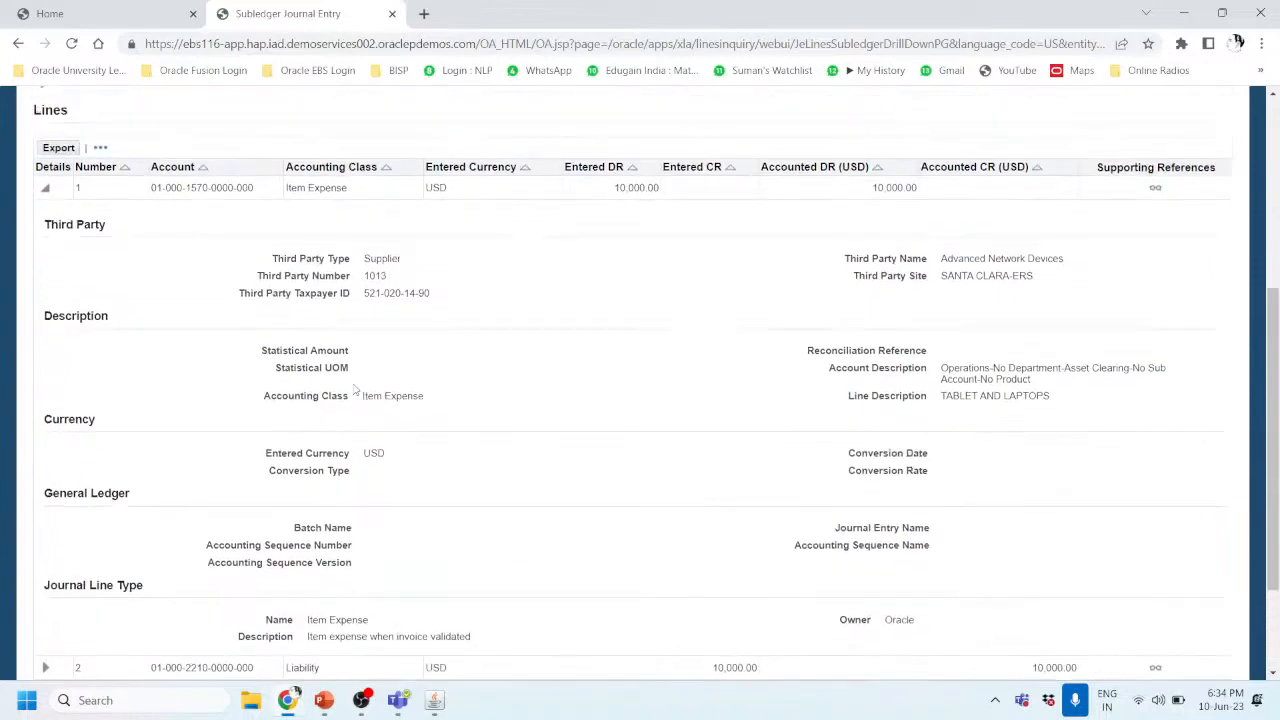
scroll(353, 389, "up", 3)
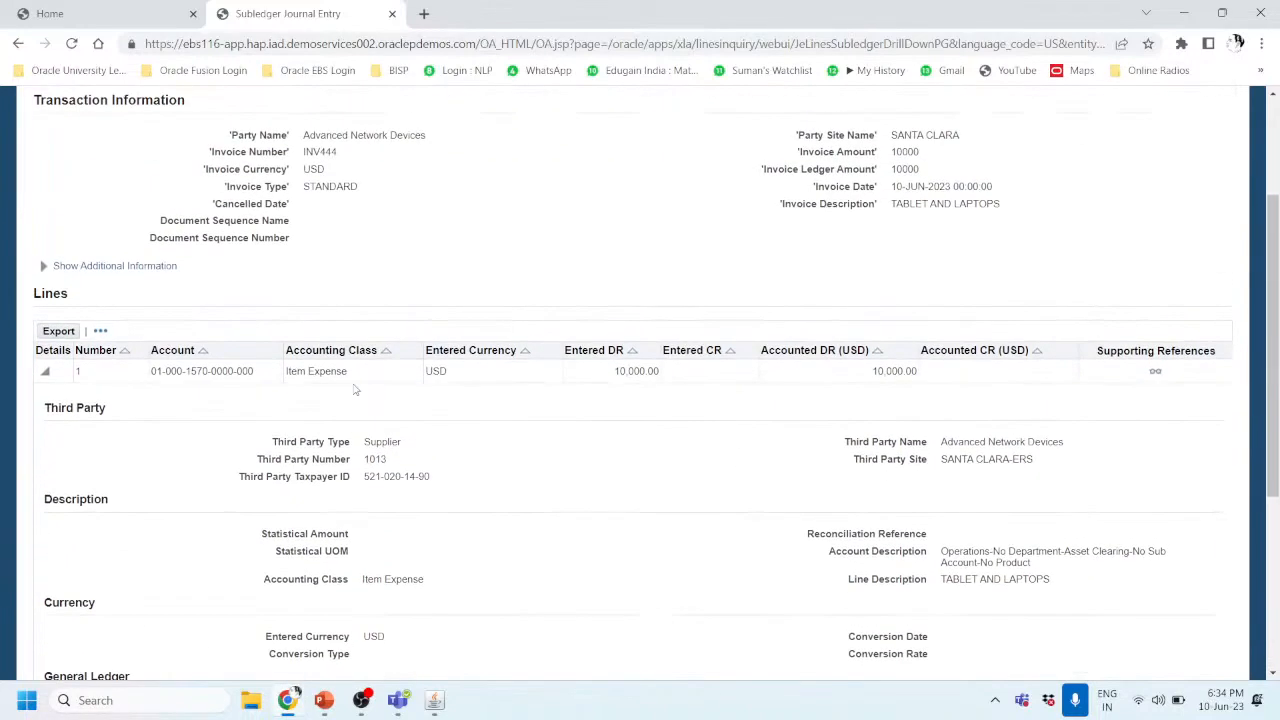
scroll(353, 389, "up", 1)
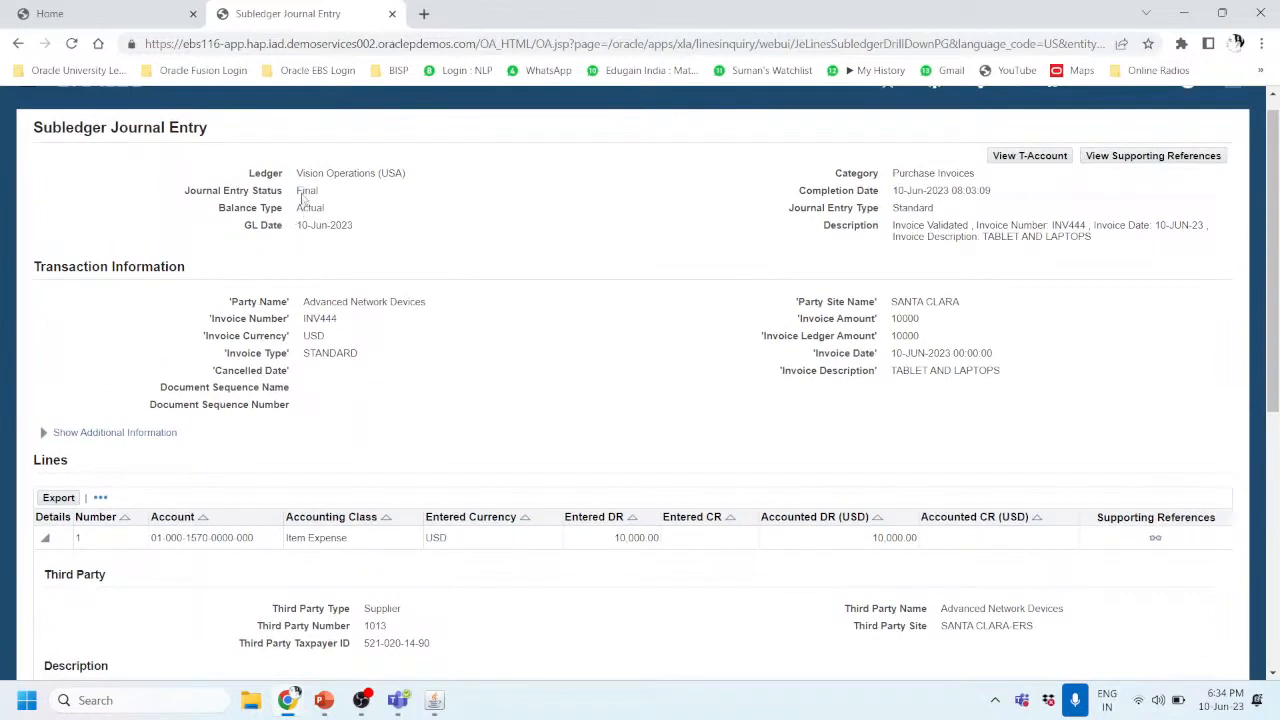
left_click_drag(295, 194, 340, 194)
scroll(1116, 170, "up", 1)
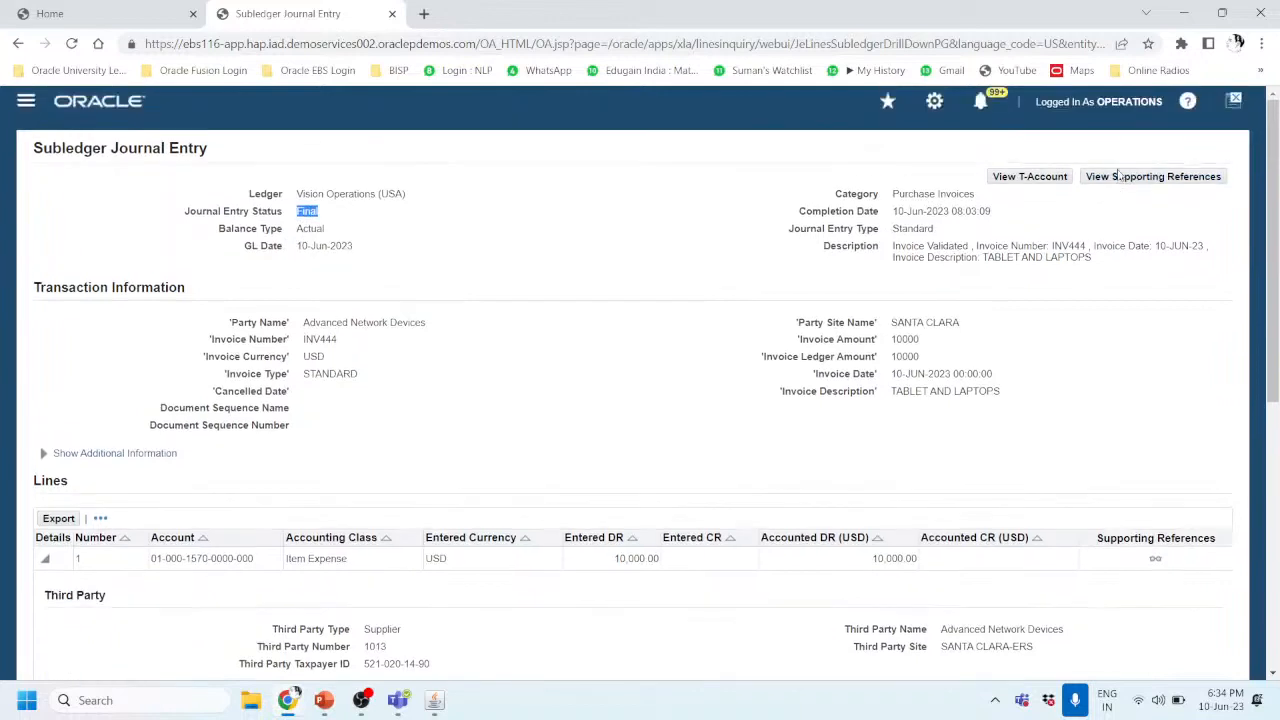
Step: Try to open the journal entry's T-account view, cancelling the save of the frmservlet file
left_click(1046, 178)
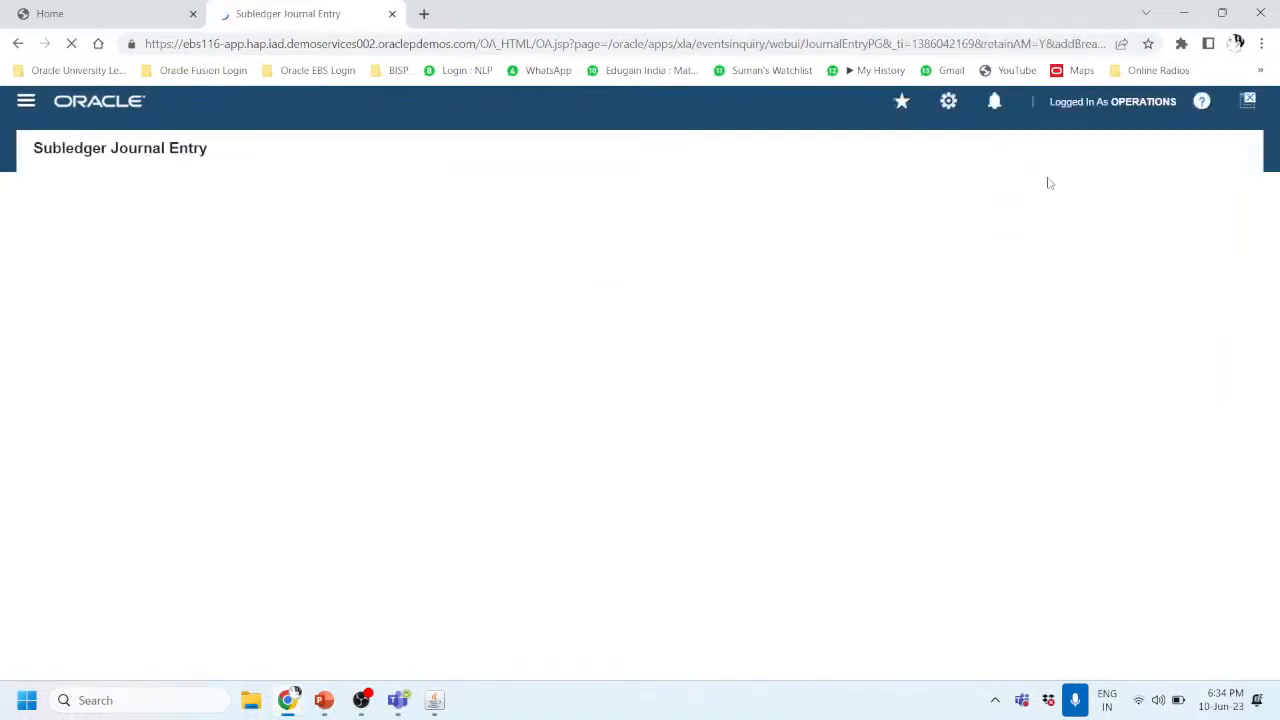
scroll(519, 460, "down", 2)
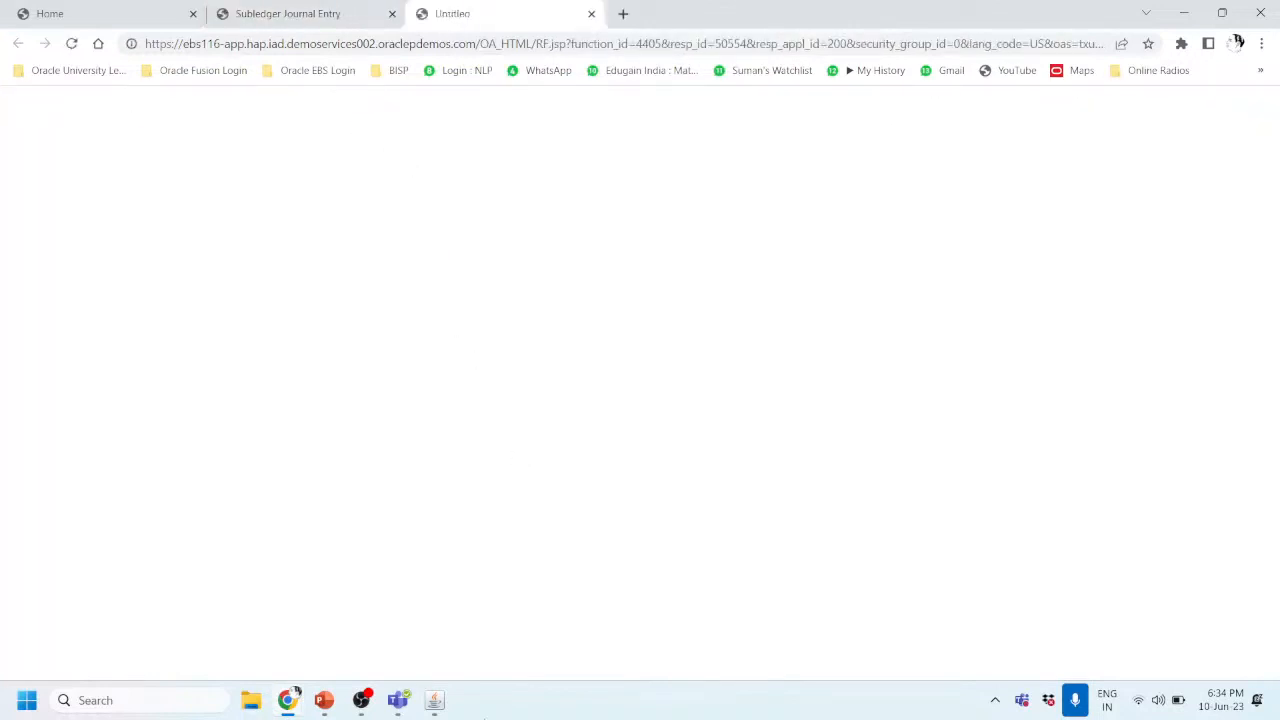
left_click(434, 700)
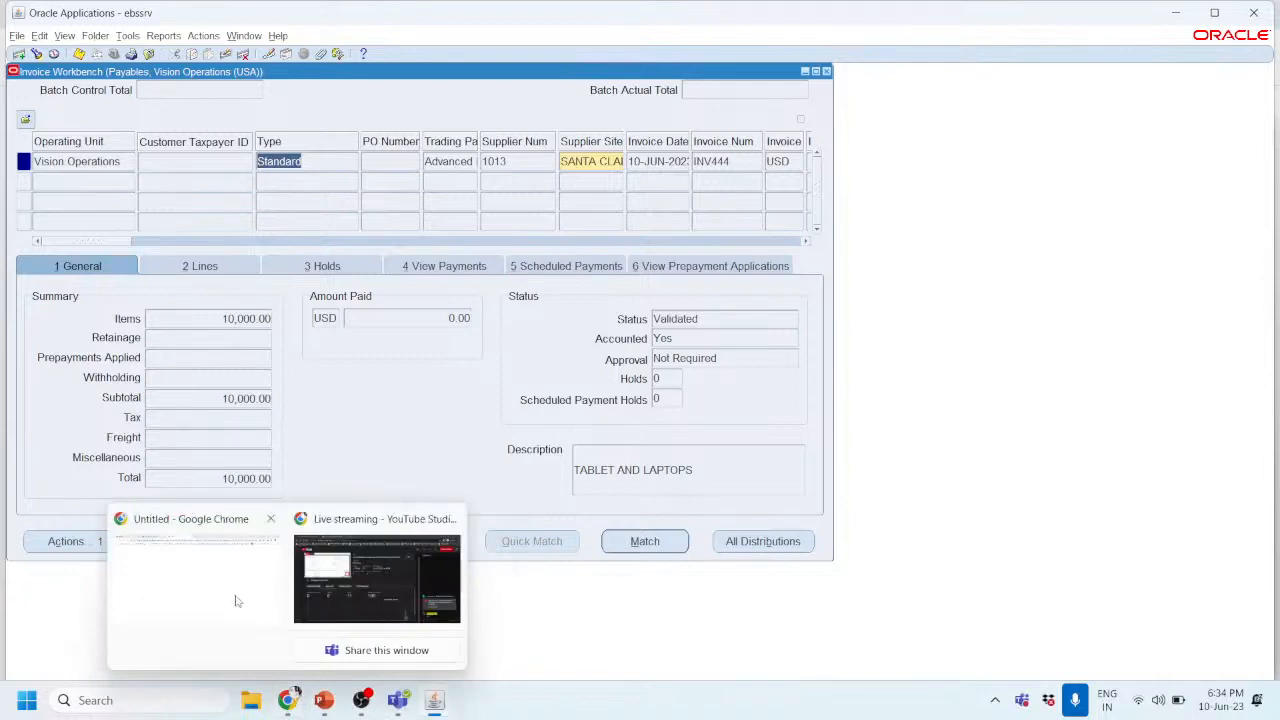
left_click(239, 601)
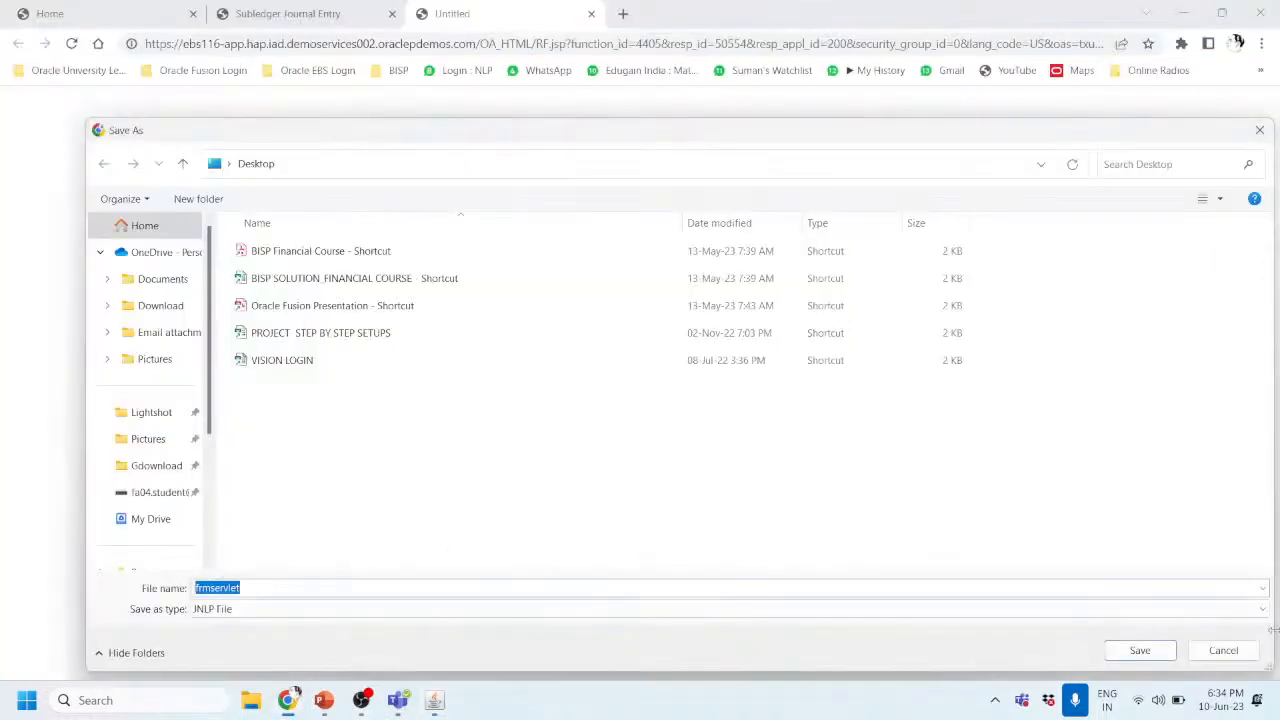
left_click(1232, 654)
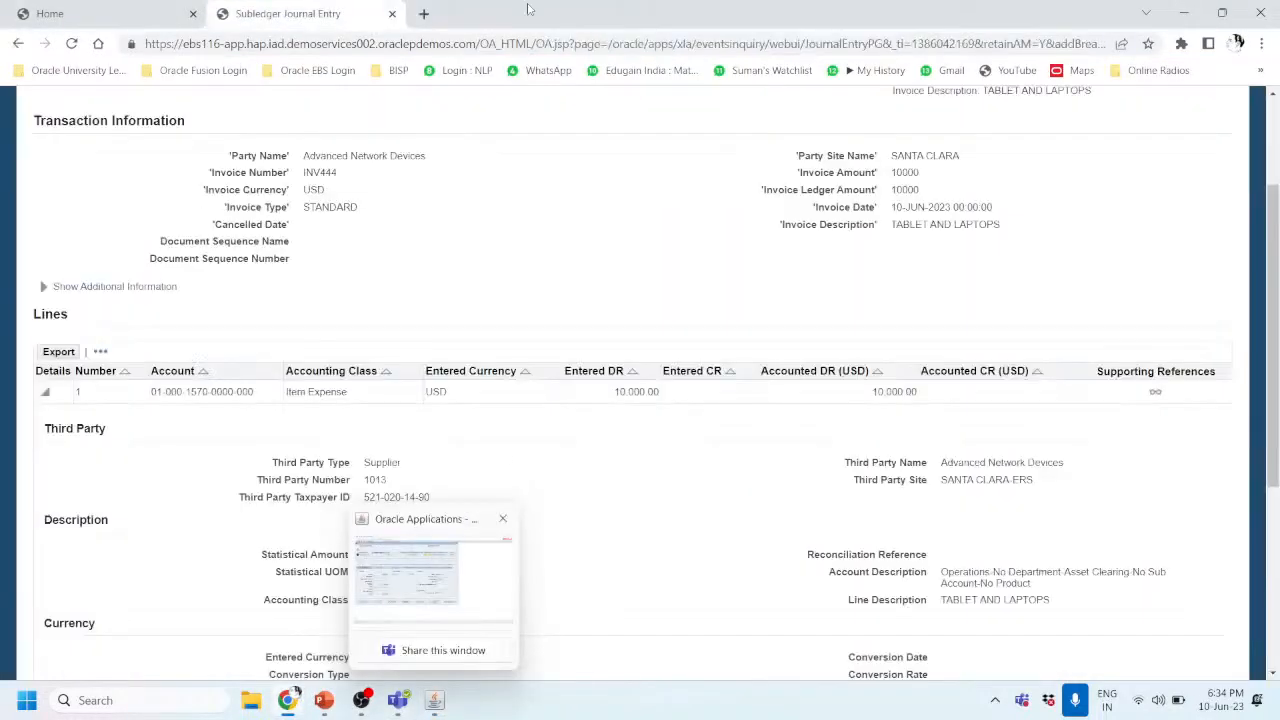
Step: Return to Oracle Applications and start a new concurrent request for the Payables program Mass Additions Create
left_click(433, 703)
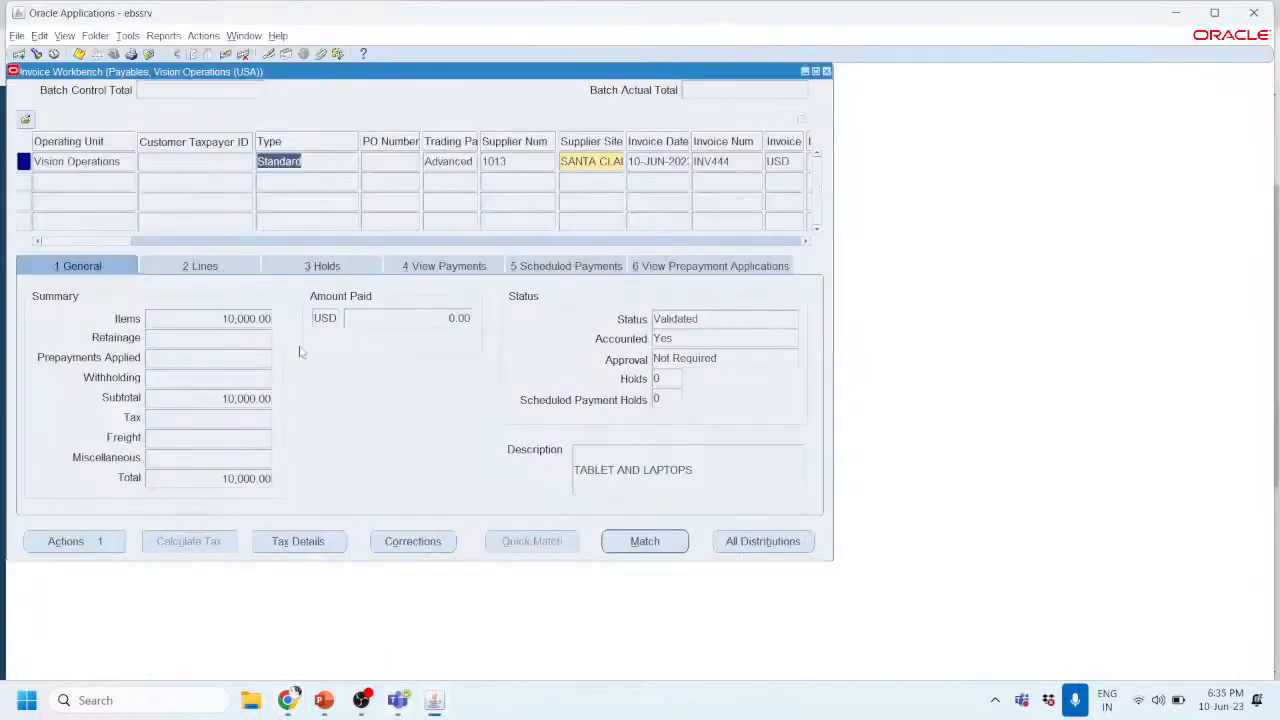
left_click(64, 35)
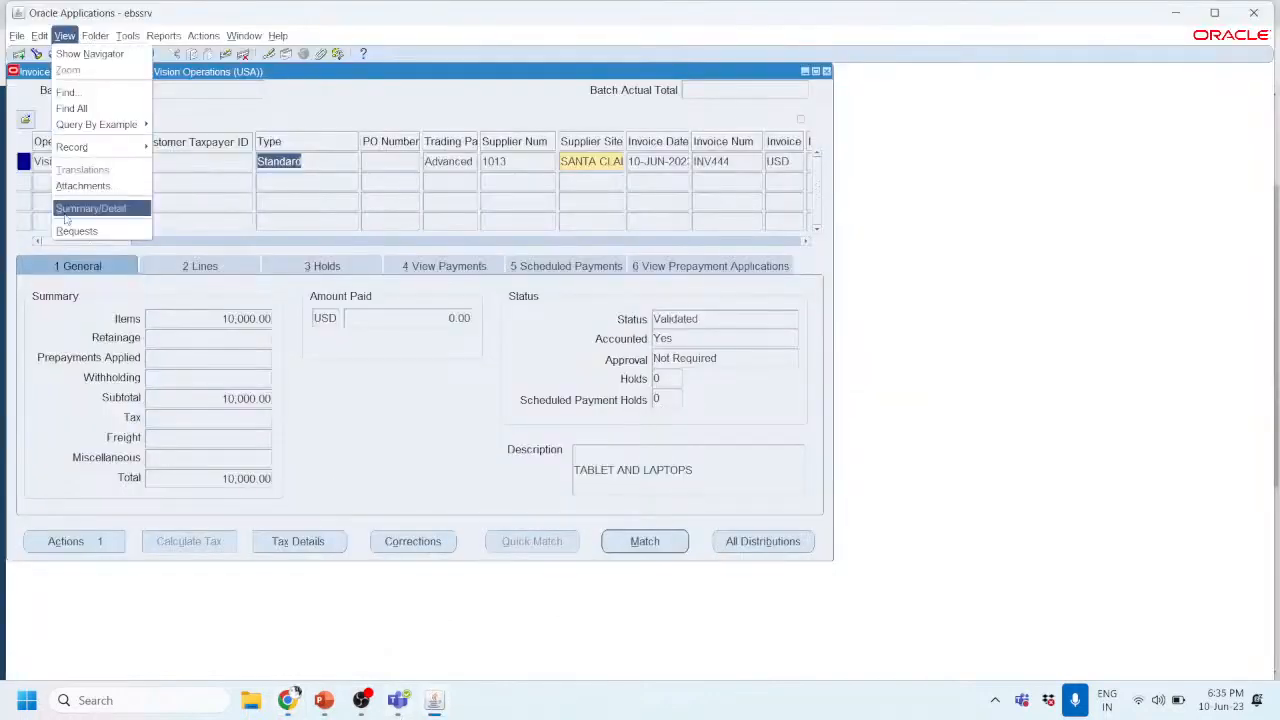
left_click(64, 233)
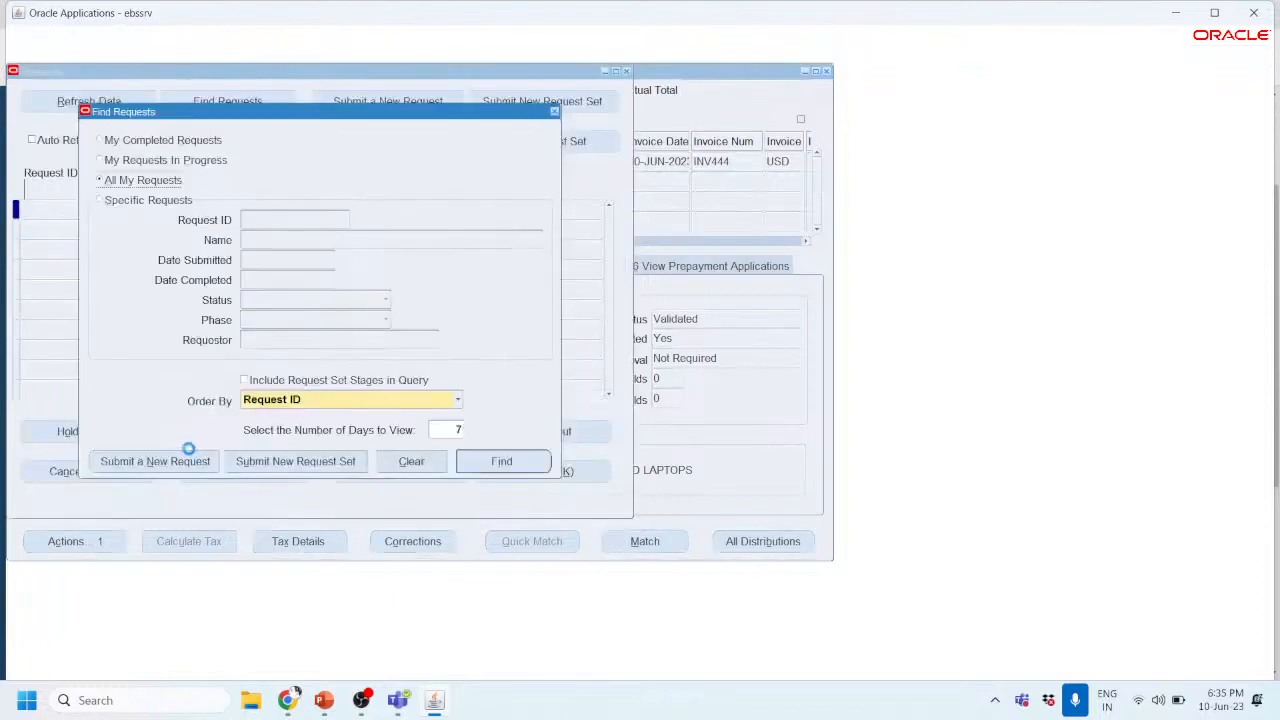
left_click(187, 462)
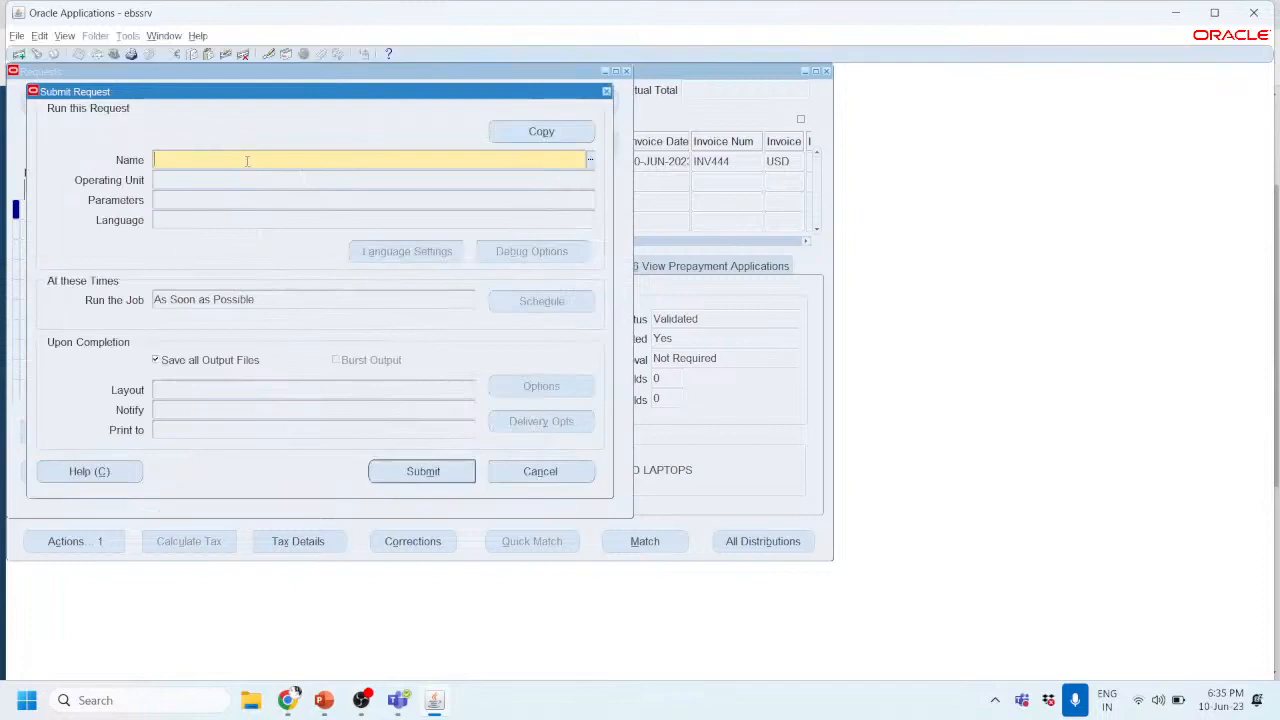
type("MASS")
key("Tab")
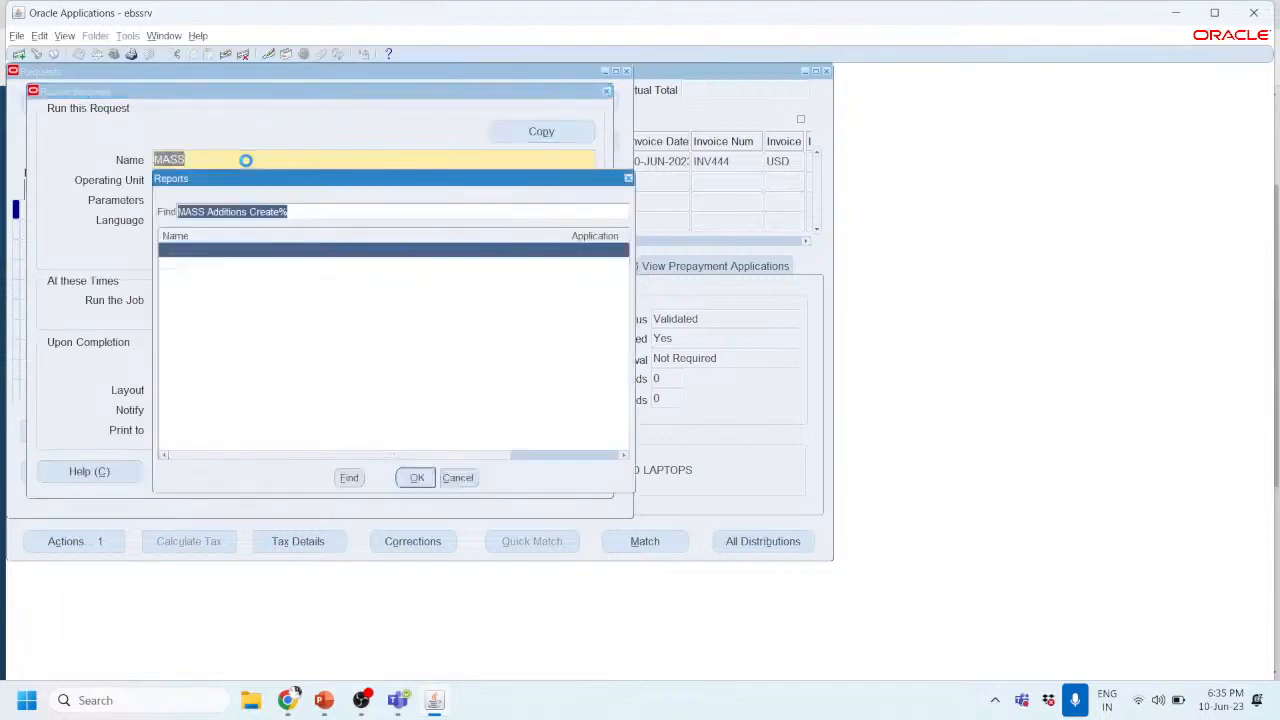
left_click(217, 266)
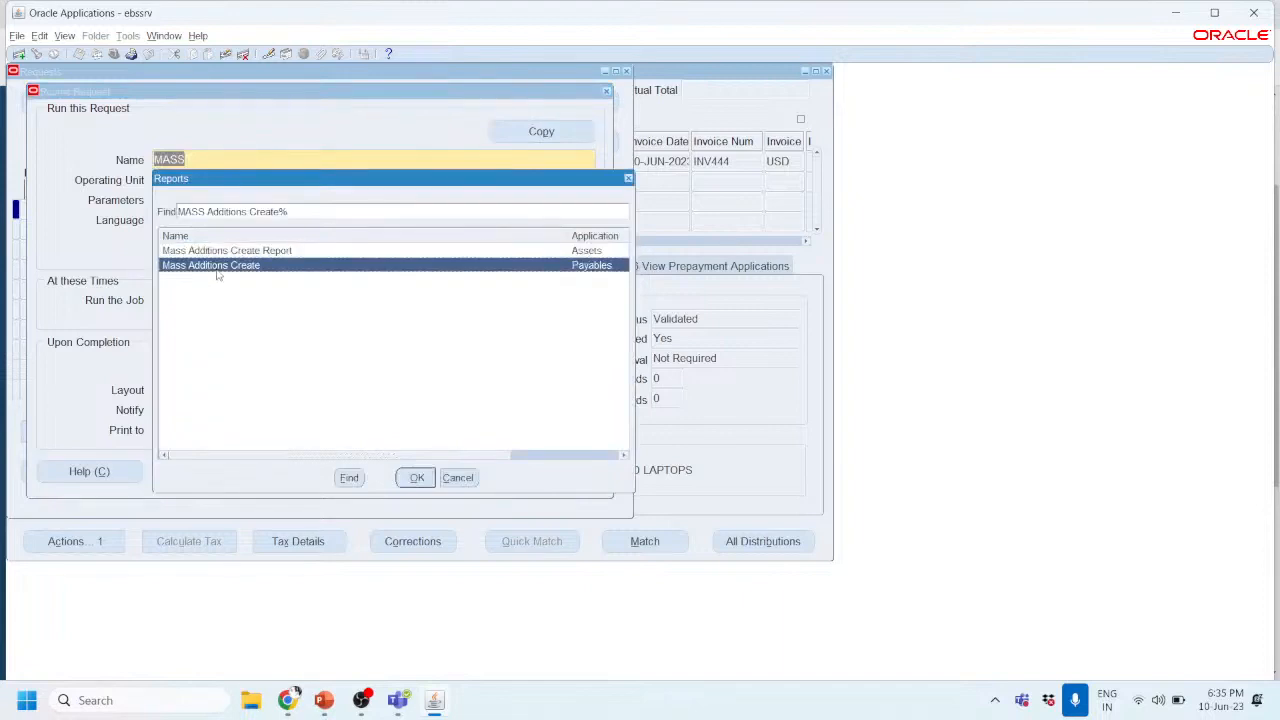
double_click(215, 268)
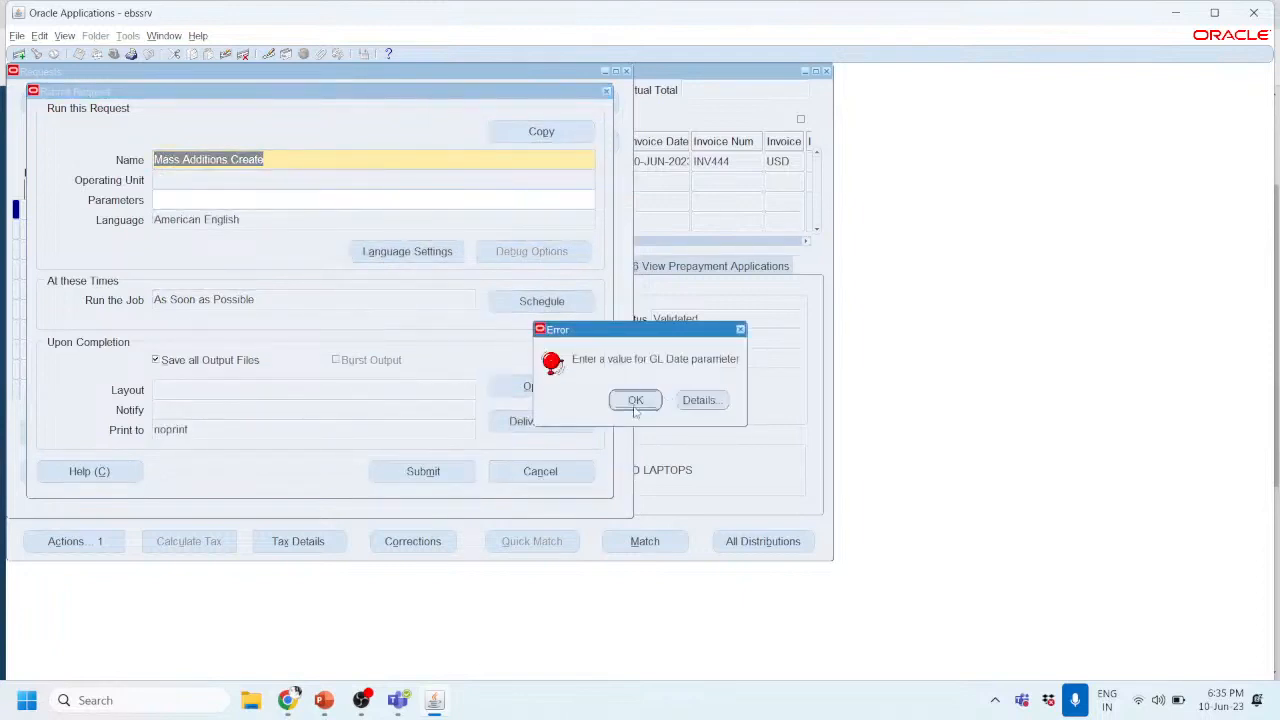
Step: Set the Mass Additions Create parameters to GL Date 10-JUN-2023 and Book XNX CORP BOOK
left_click(634, 402)
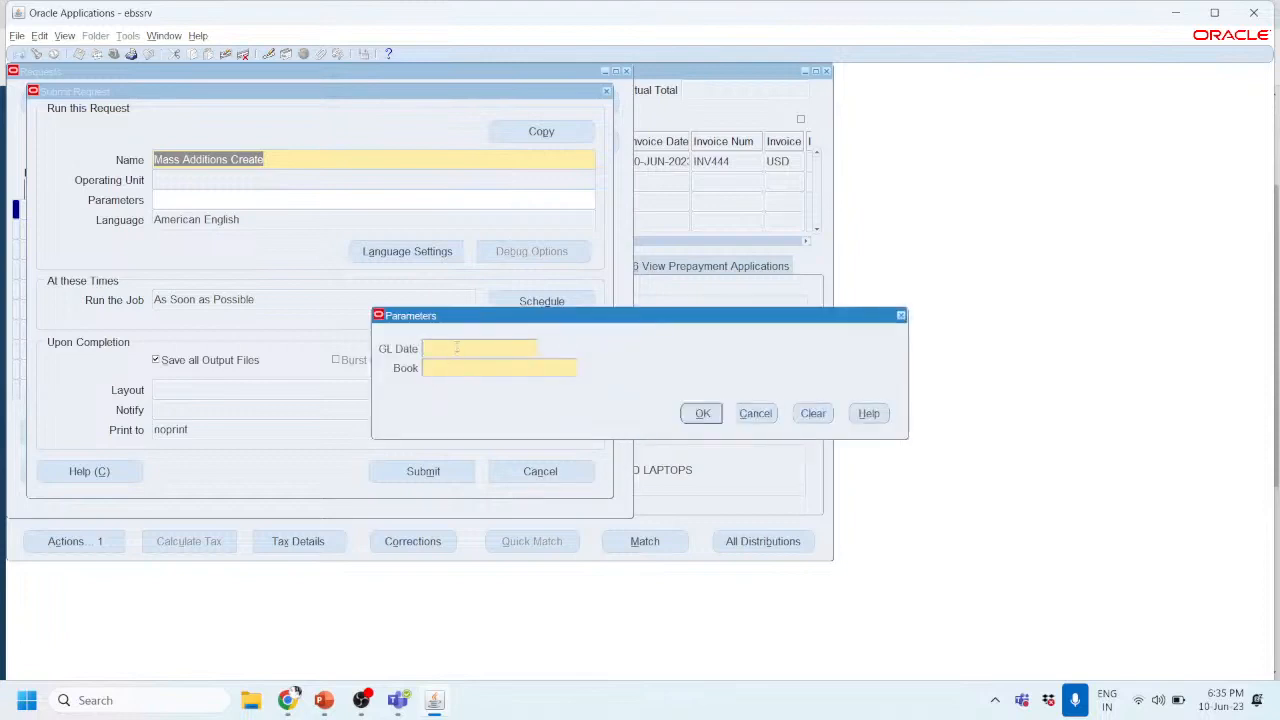
type("10-")
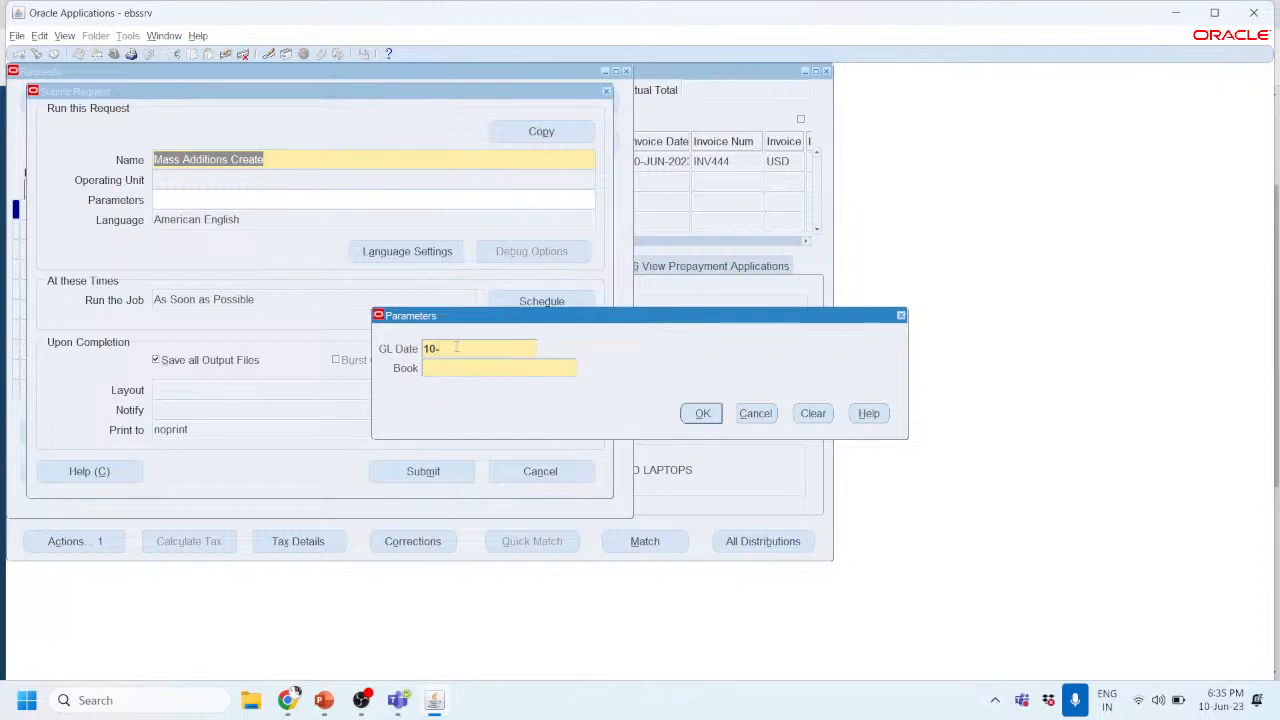
type("JUN-23")
left_click(458, 366)
left_click(584, 367)
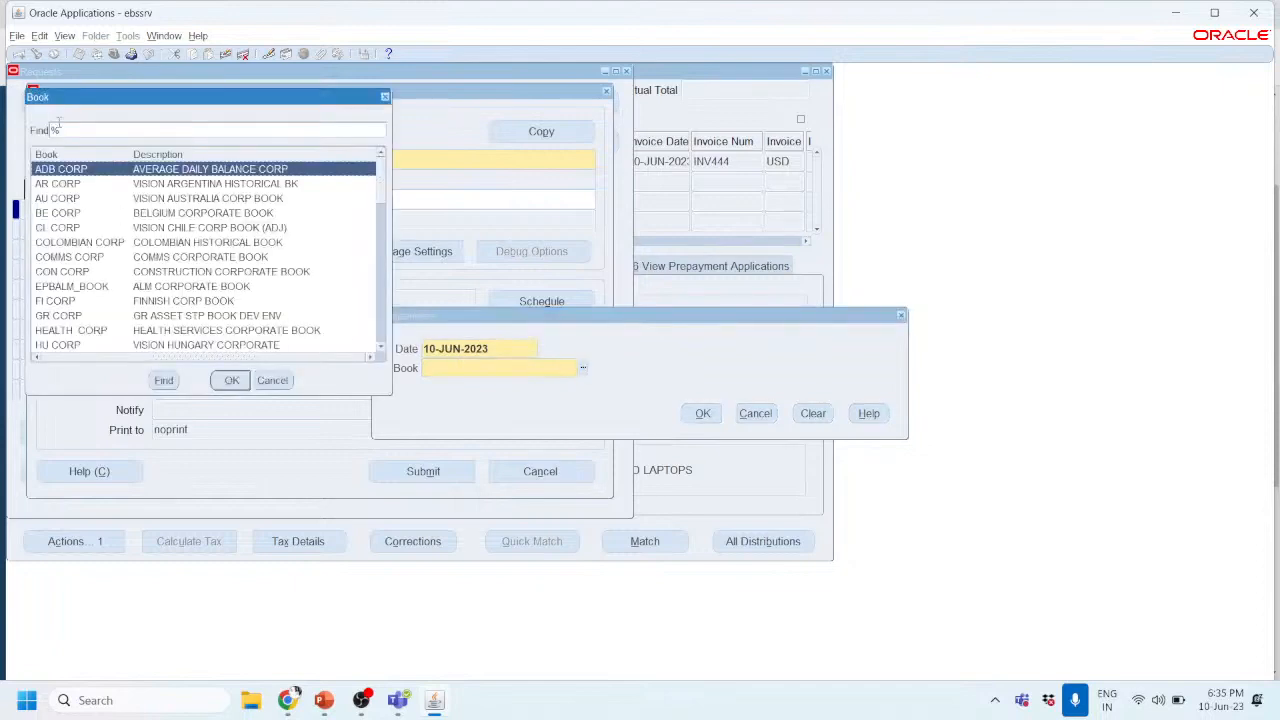
type("XNX")
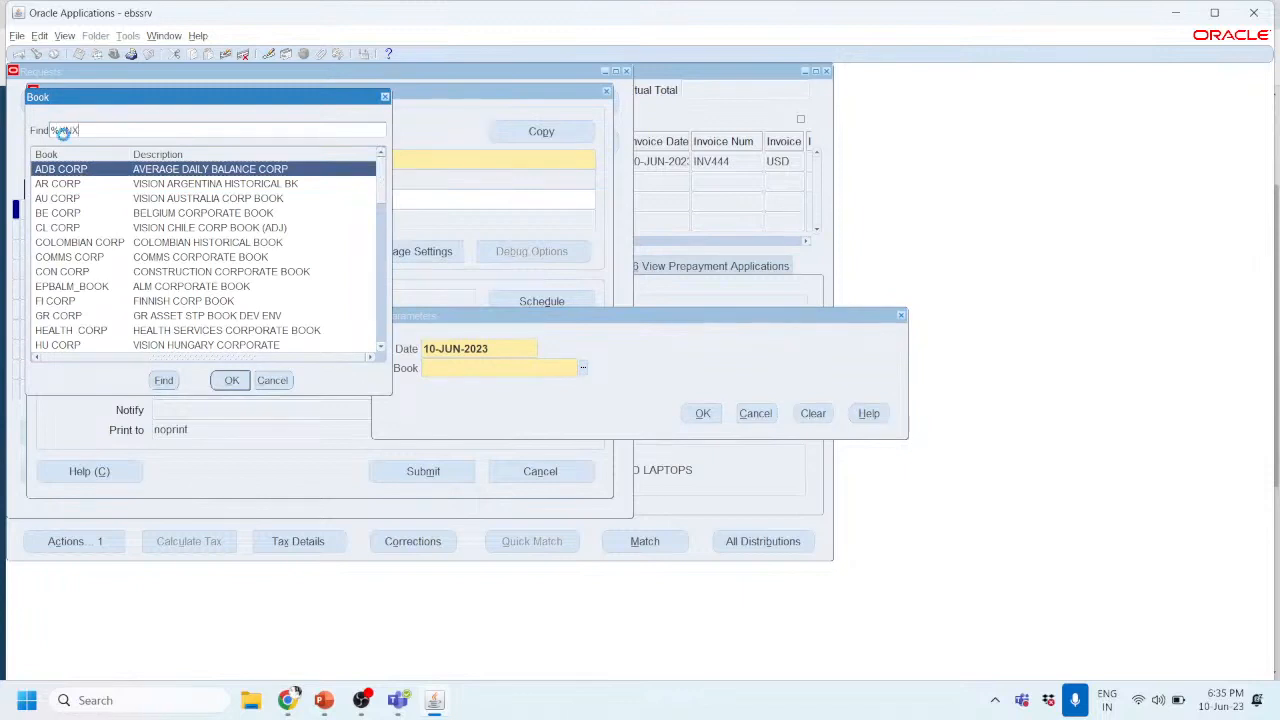
key("Return")
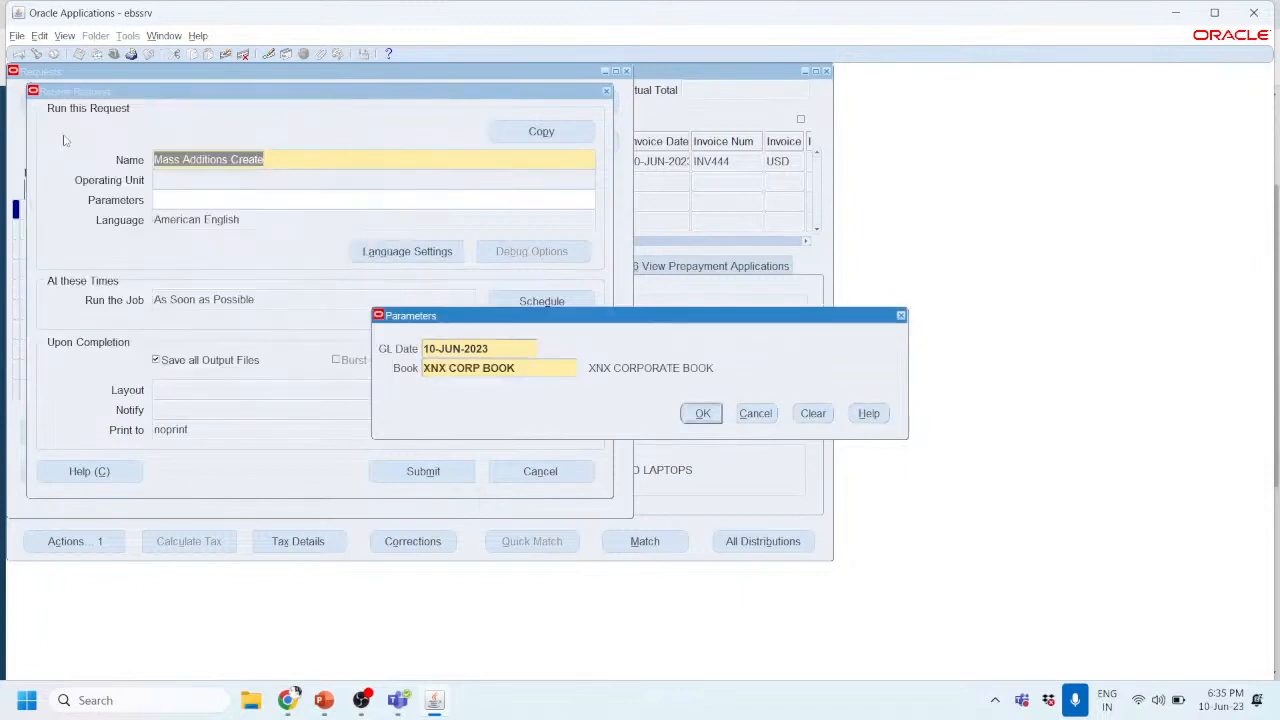
left_click(703, 413)
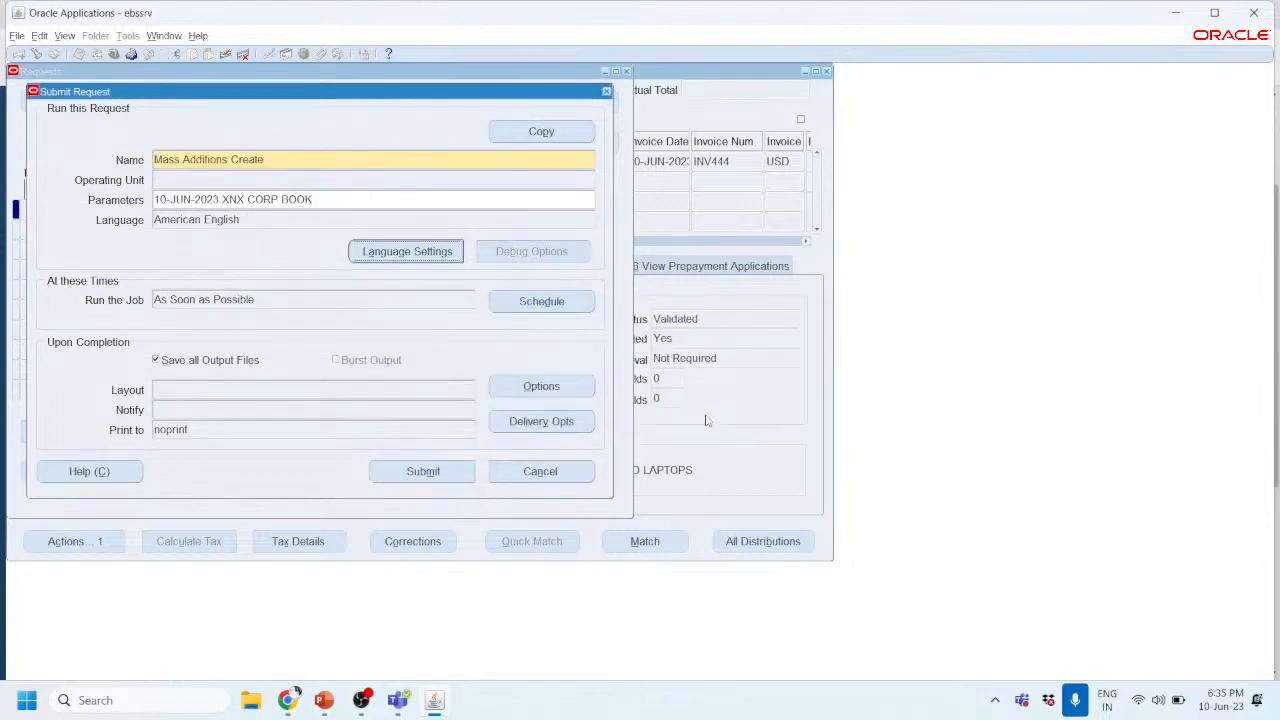
Step: Submit the Mass Additions Create request without adding another, and list all requests with Auto Refresh enabled
left_click(448, 470)
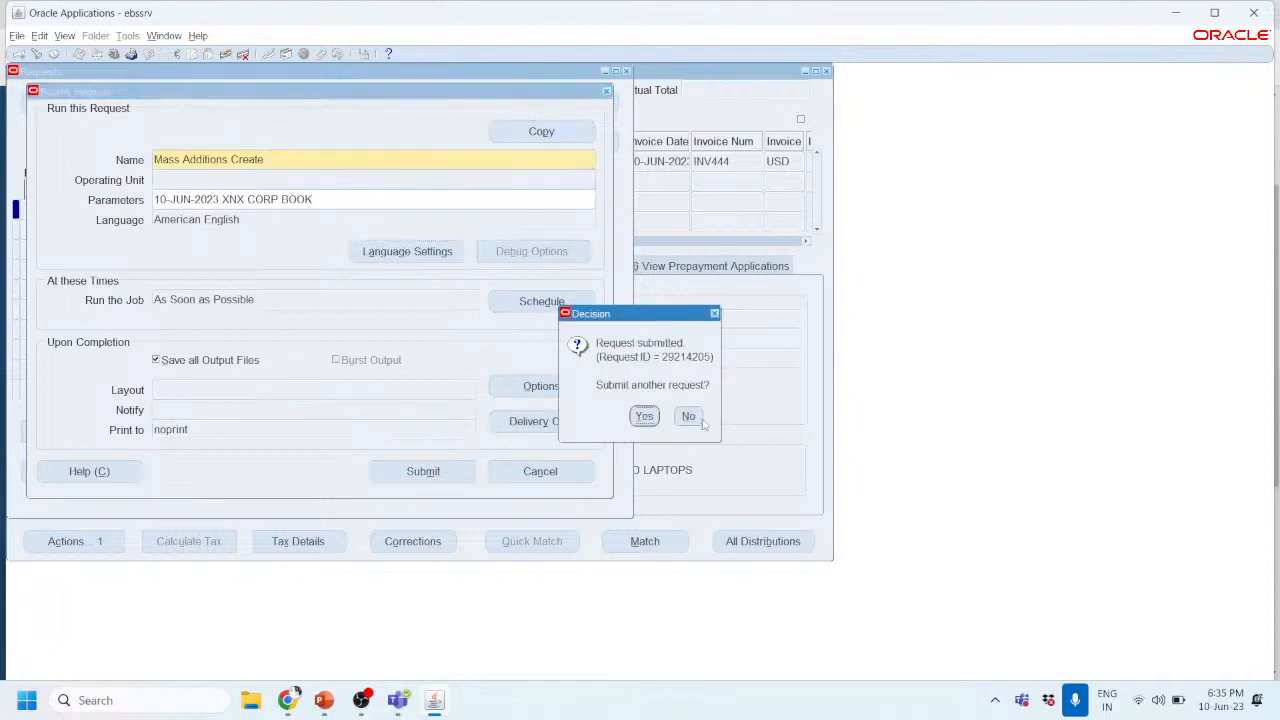
left_click(688, 416)
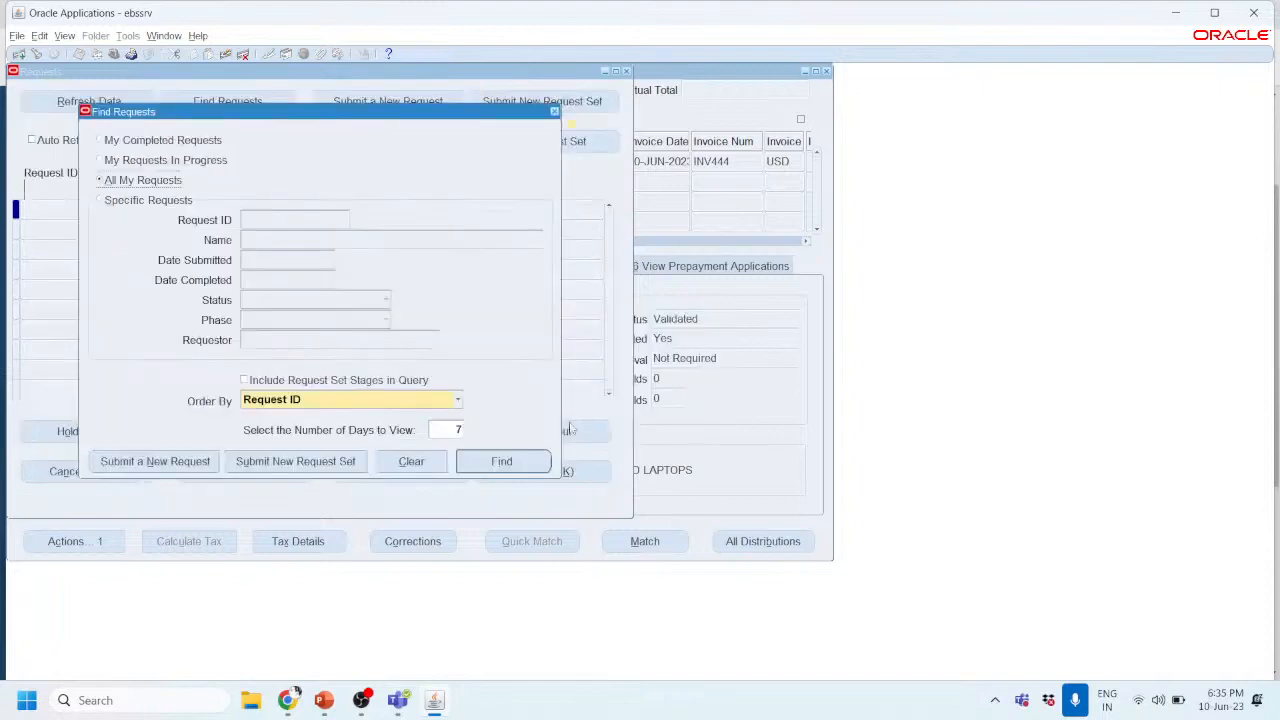
left_click(530, 461)
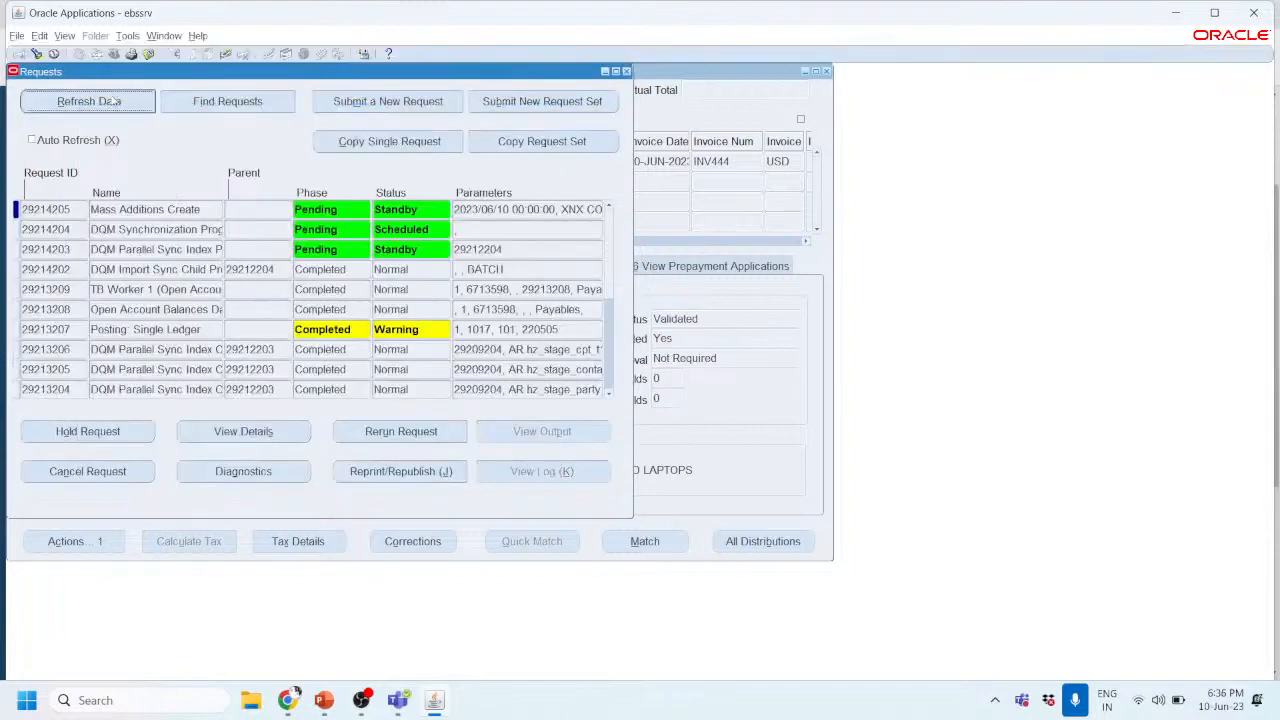
left_click(31, 141)
Step: Review the Process Flow from Payables slide in PowerPoint, return to Oracle Applications, check the Mass Additions Create request and close the request list
key("alt+Tab")
key("alt+Tab")
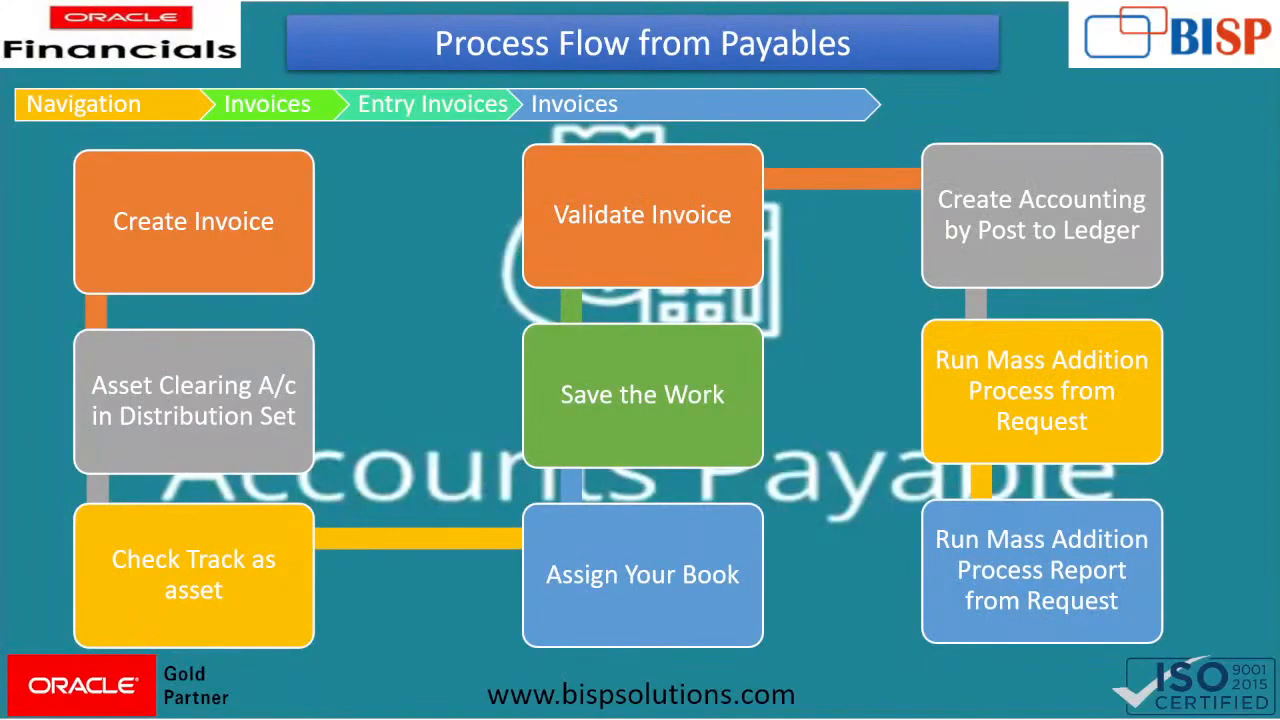
key("alt+Tab")
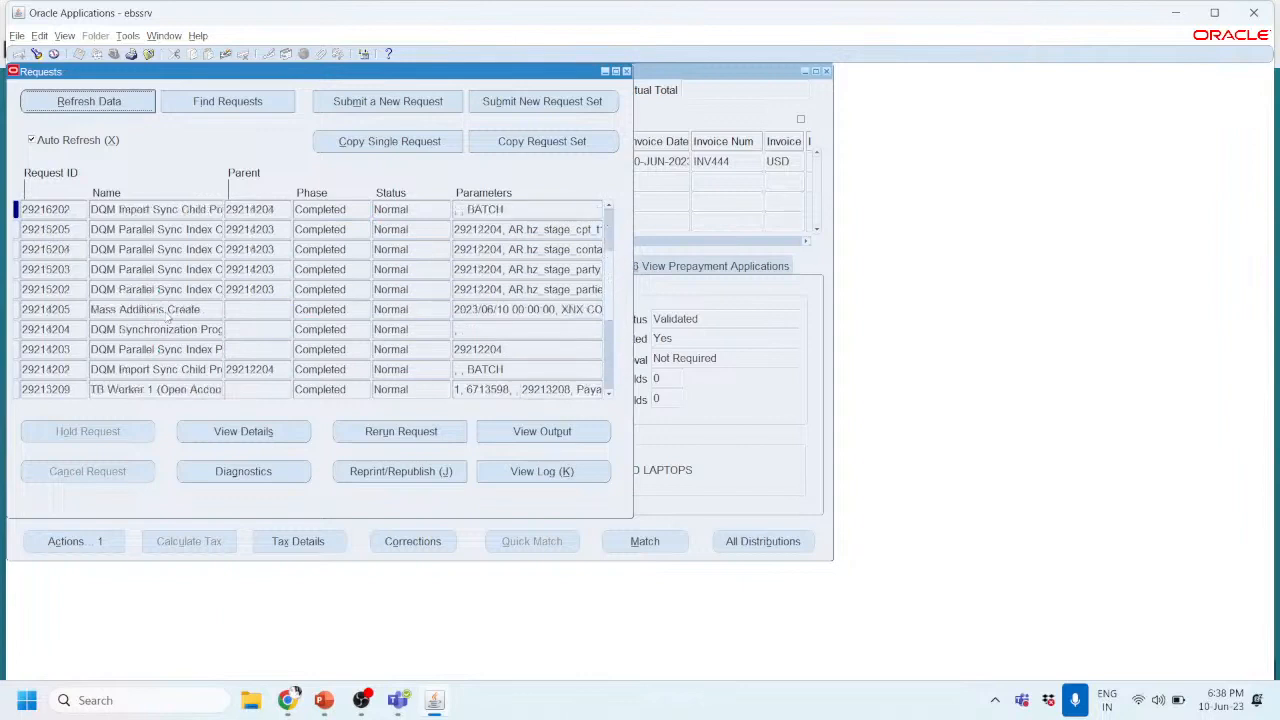
left_click(180, 309)
left_click(626, 71)
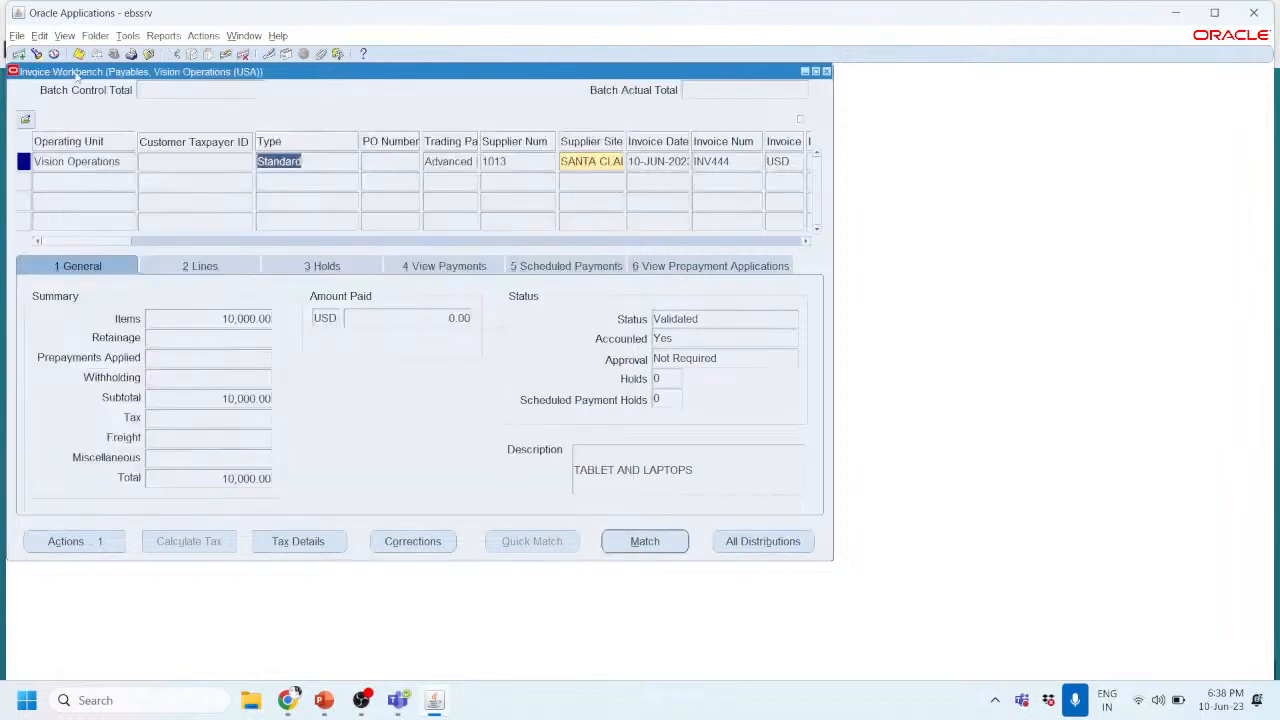
Step: Start a new concurrent request for the Assets program Mass Additions Create Report
left_click(65, 36)
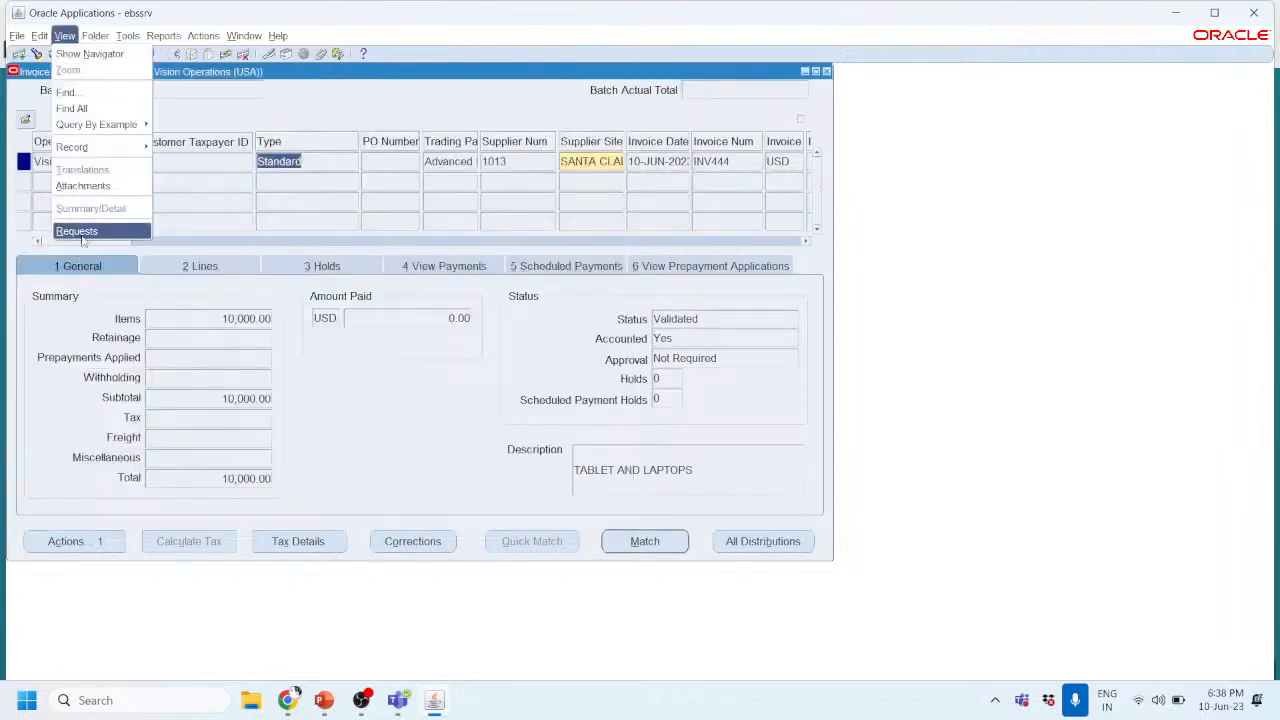
left_click(78, 231)
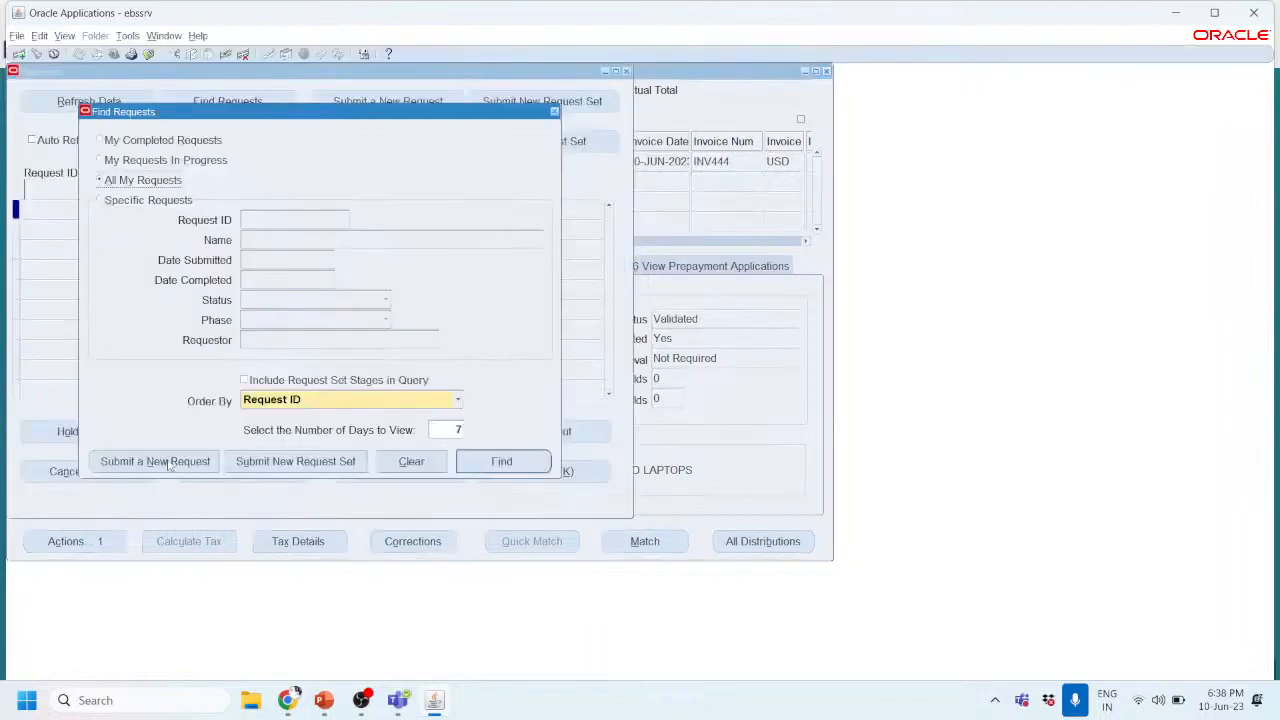
left_click(167, 461)
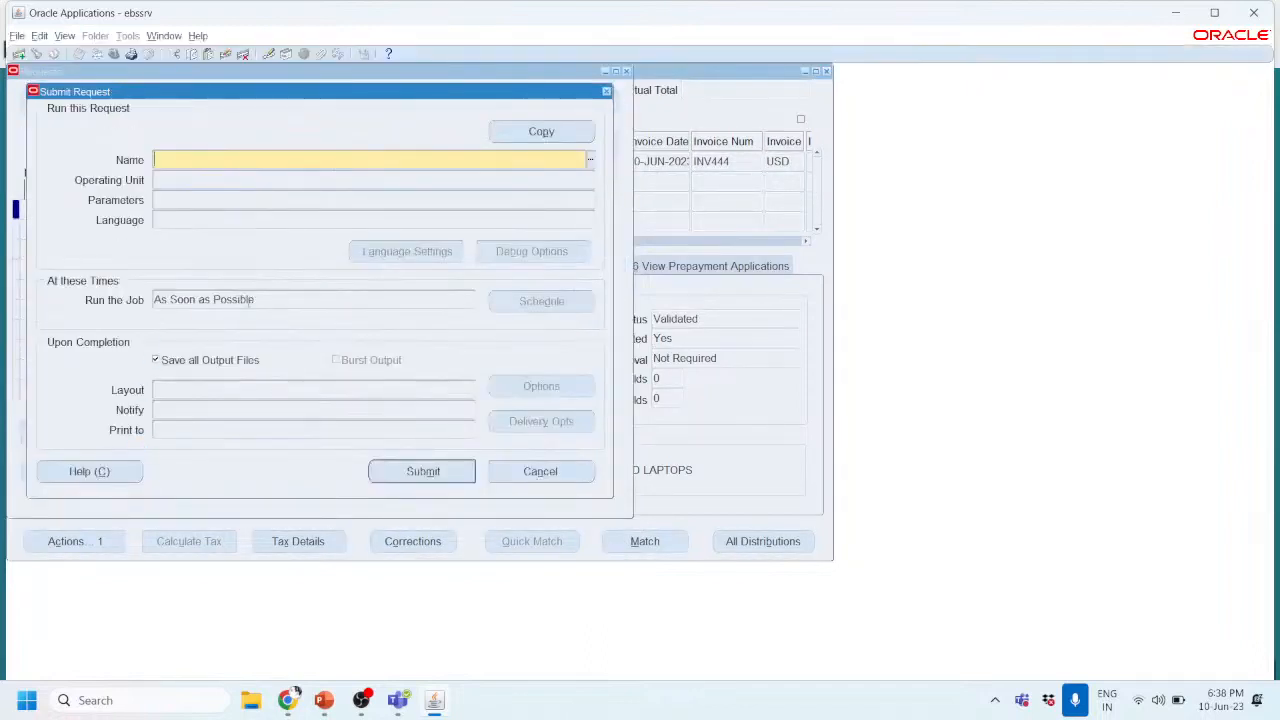
type("MASS")
key("Tab")
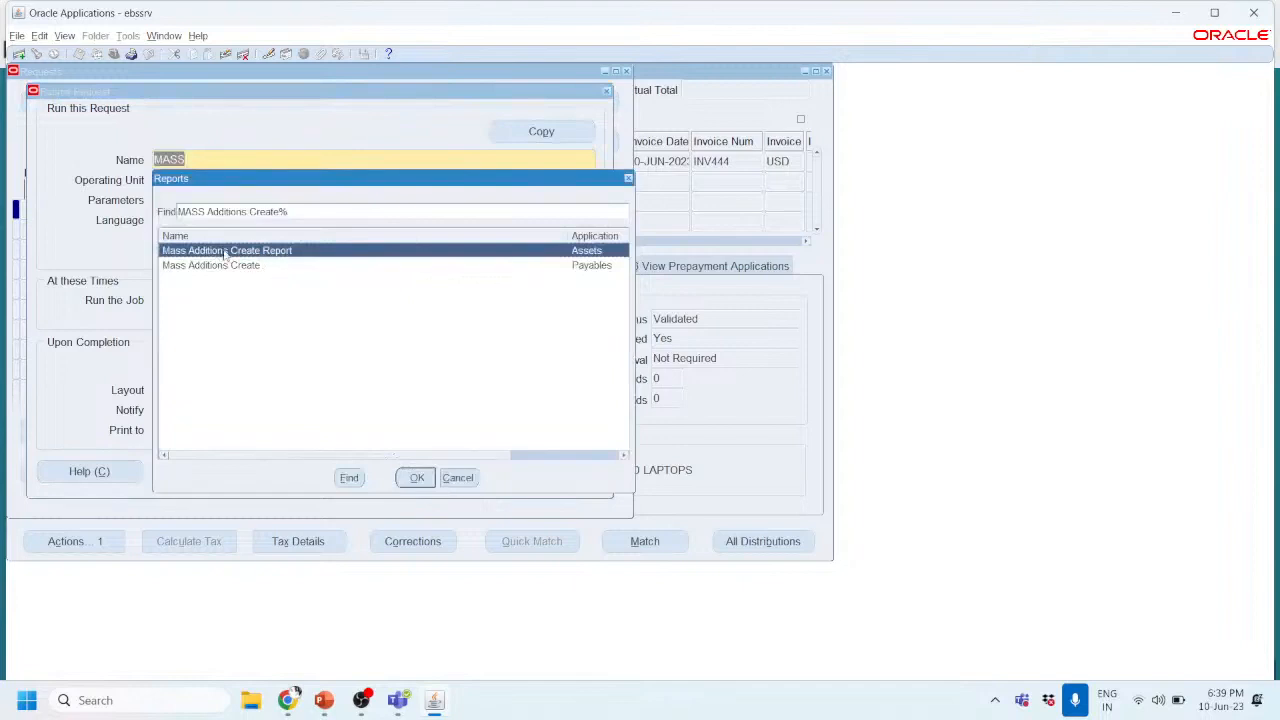
left_click(412, 478)
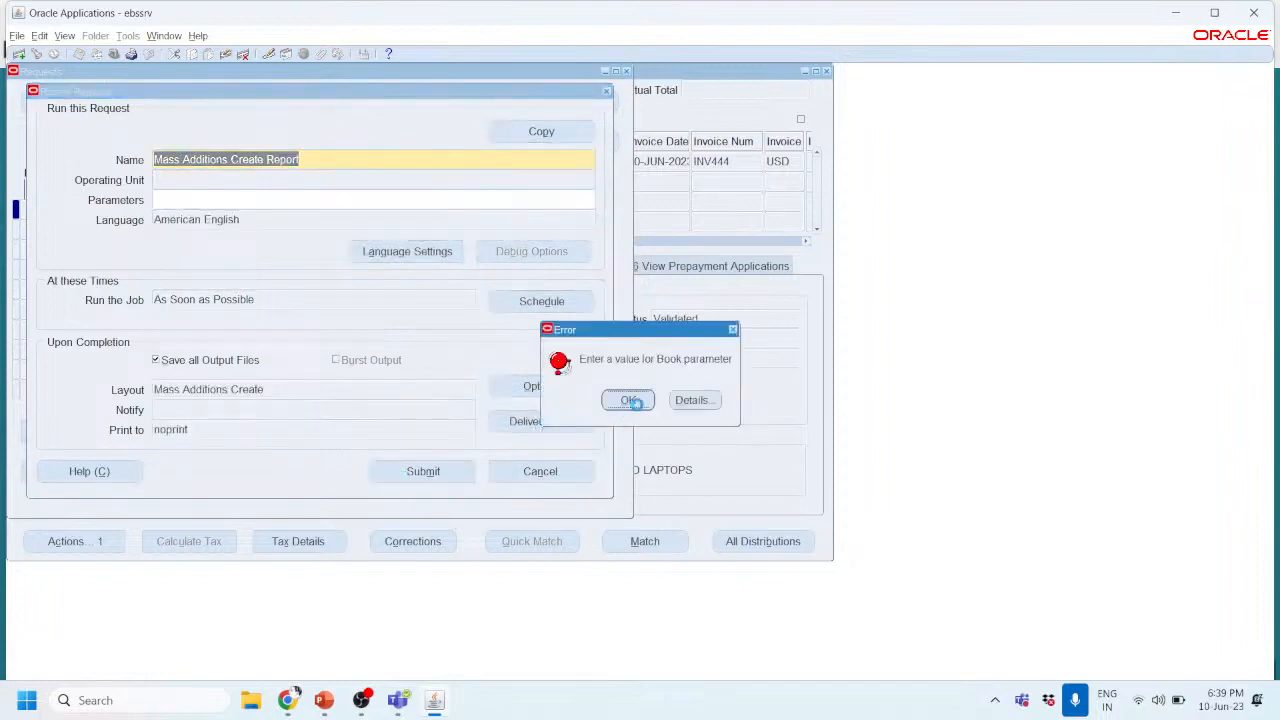
Step: Set the Book parameter of the Mass Additions Create Report to XNX CORP BOOK
left_click(638, 401)
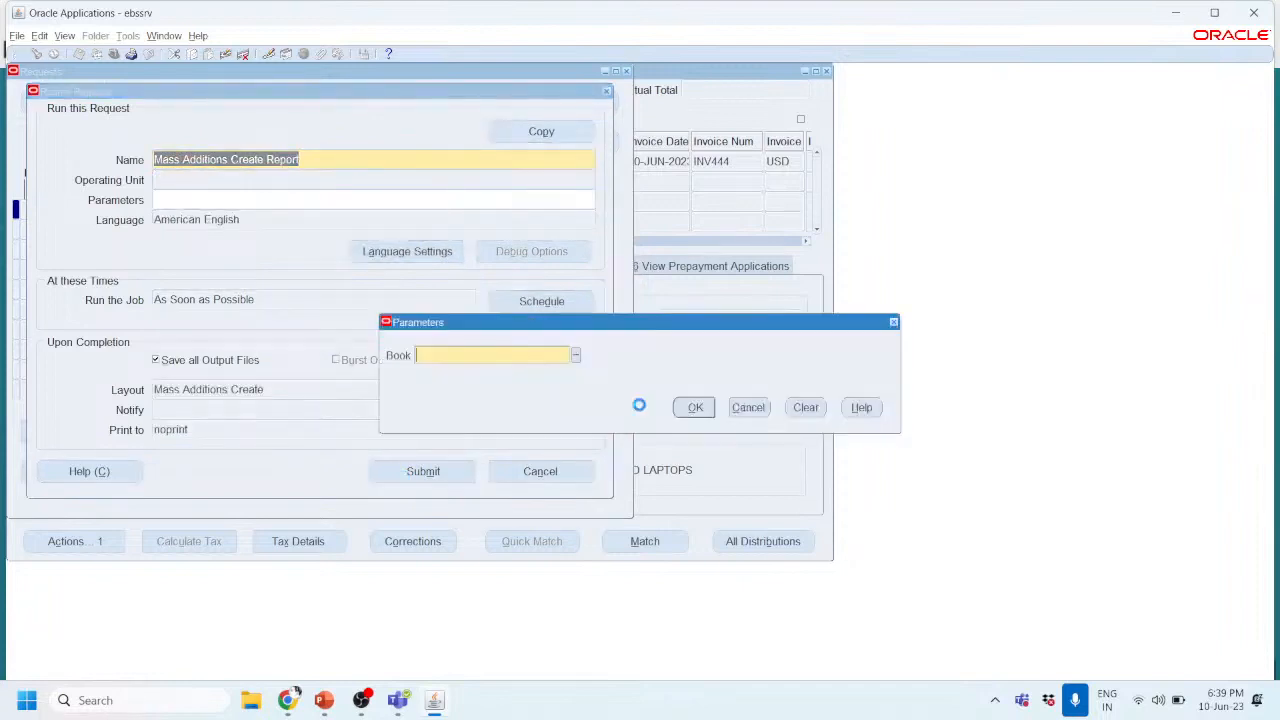
left_click(575, 356)
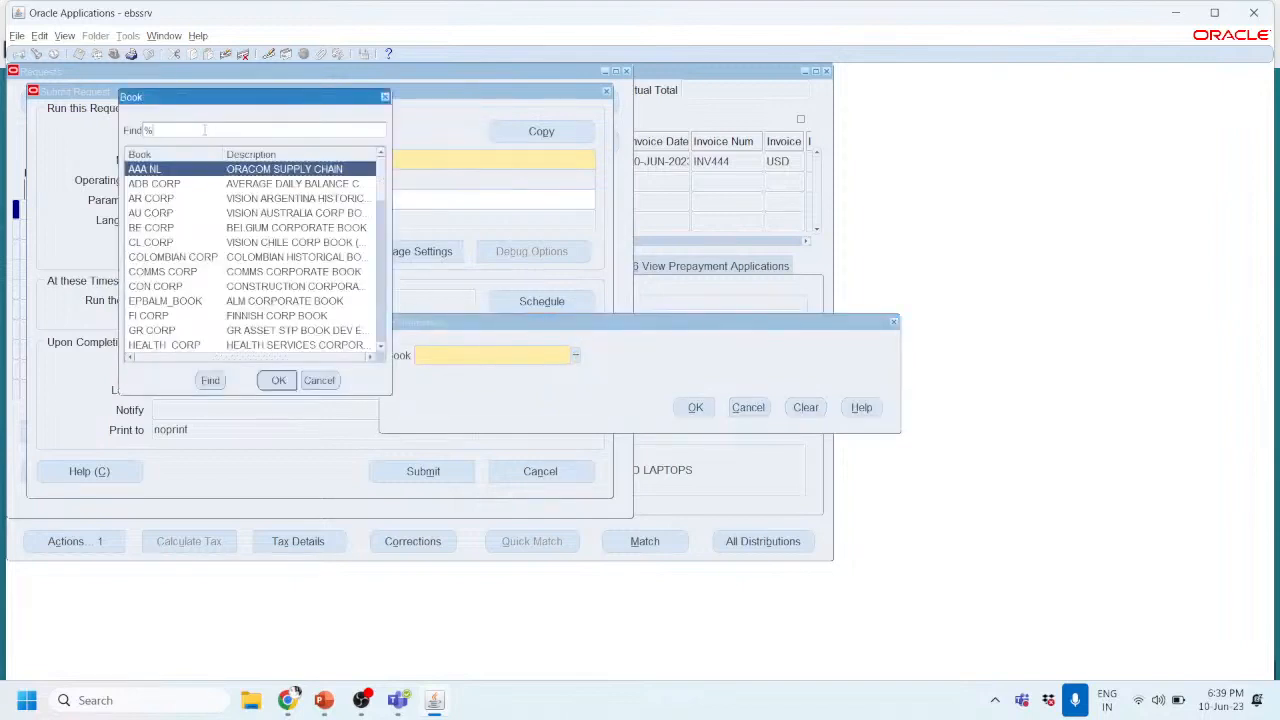
type("N")
key("BackSpace")
type("XNX")
left_click(211, 380)
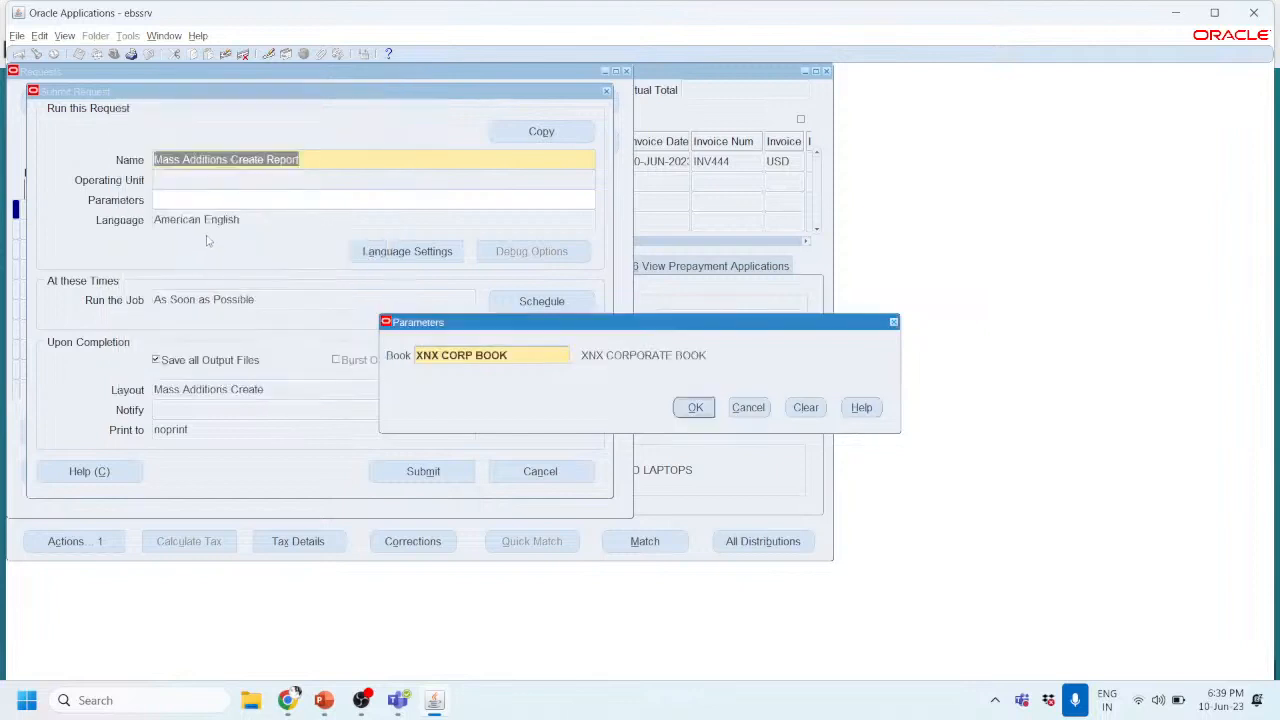
left_click(695, 408)
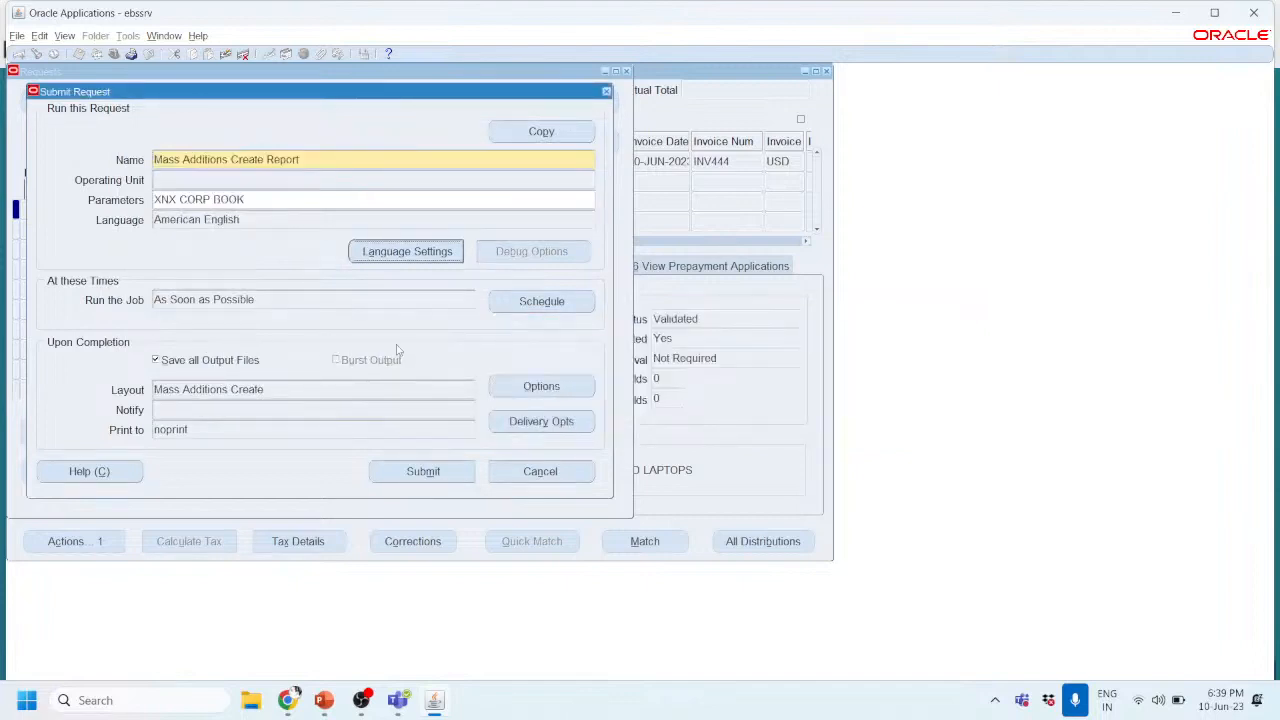
Step: Submit the Mass Additions Create Report request without adding another, and monitor it in the list of all requests with Auto Refresh enabled
left_click(423, 471)
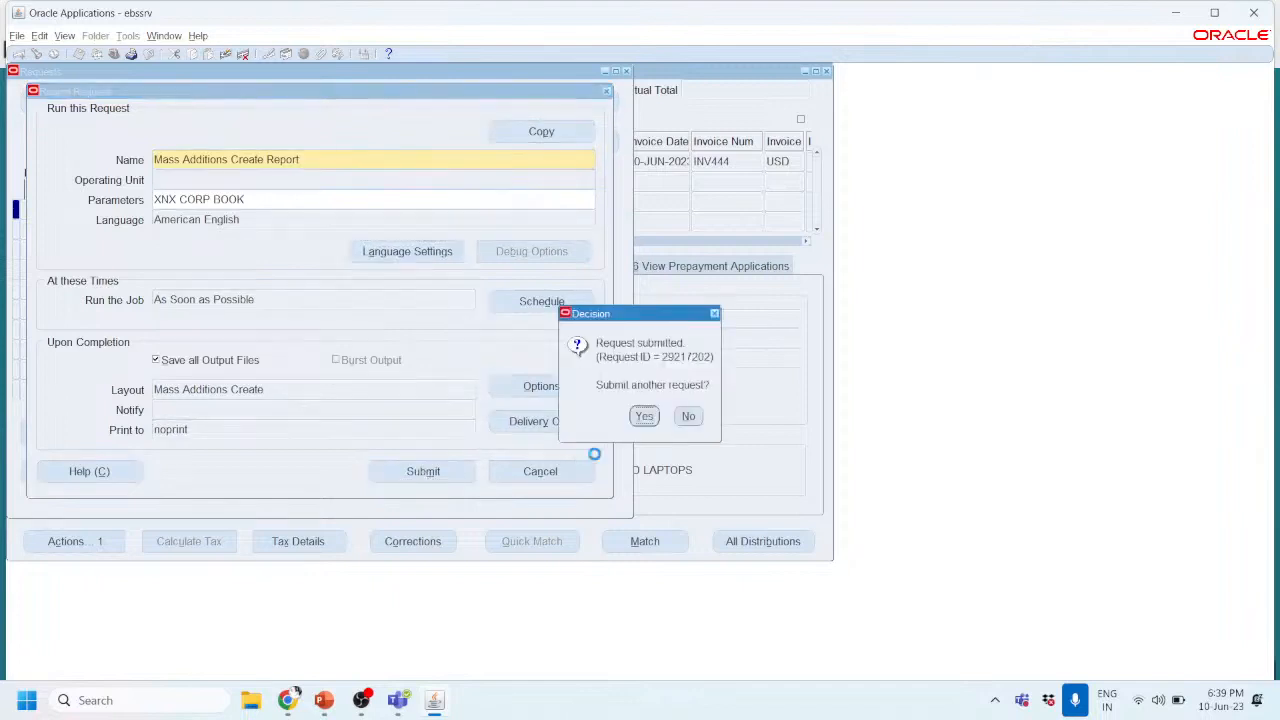
left_click(688, 418)
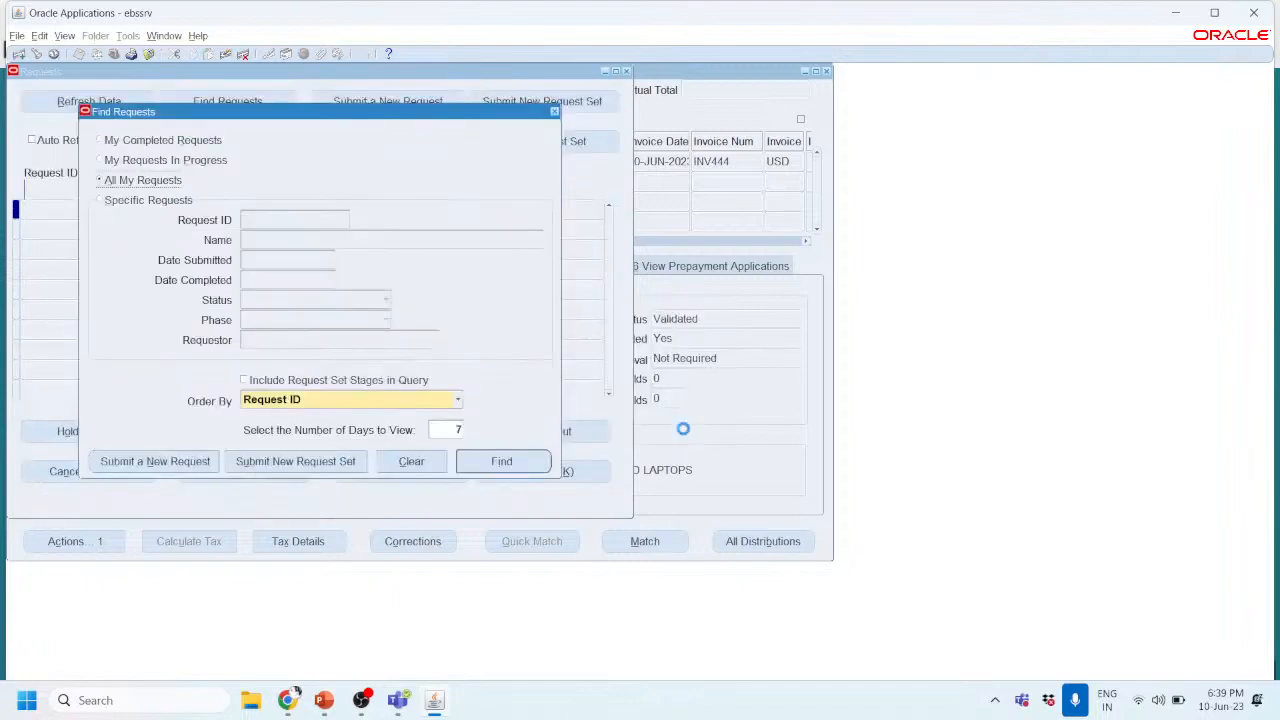
left_click(520, 461)
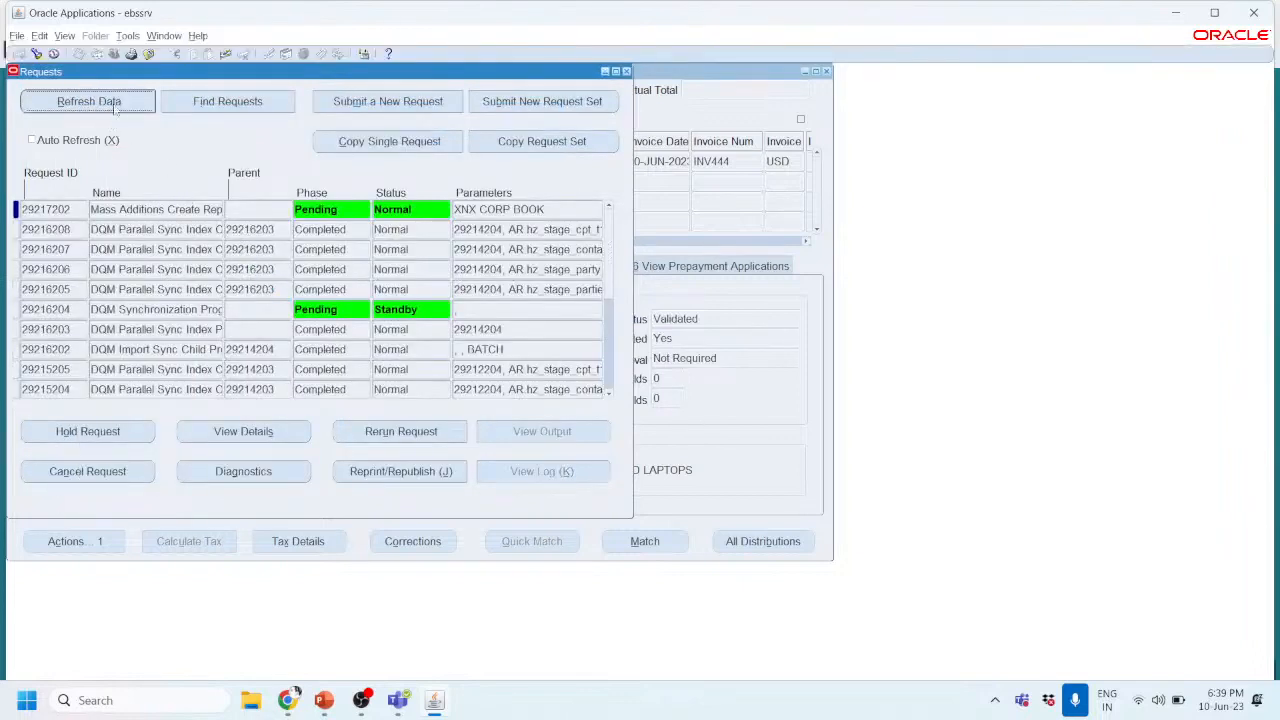
left_click(32, 141)
left_click(100, 104)
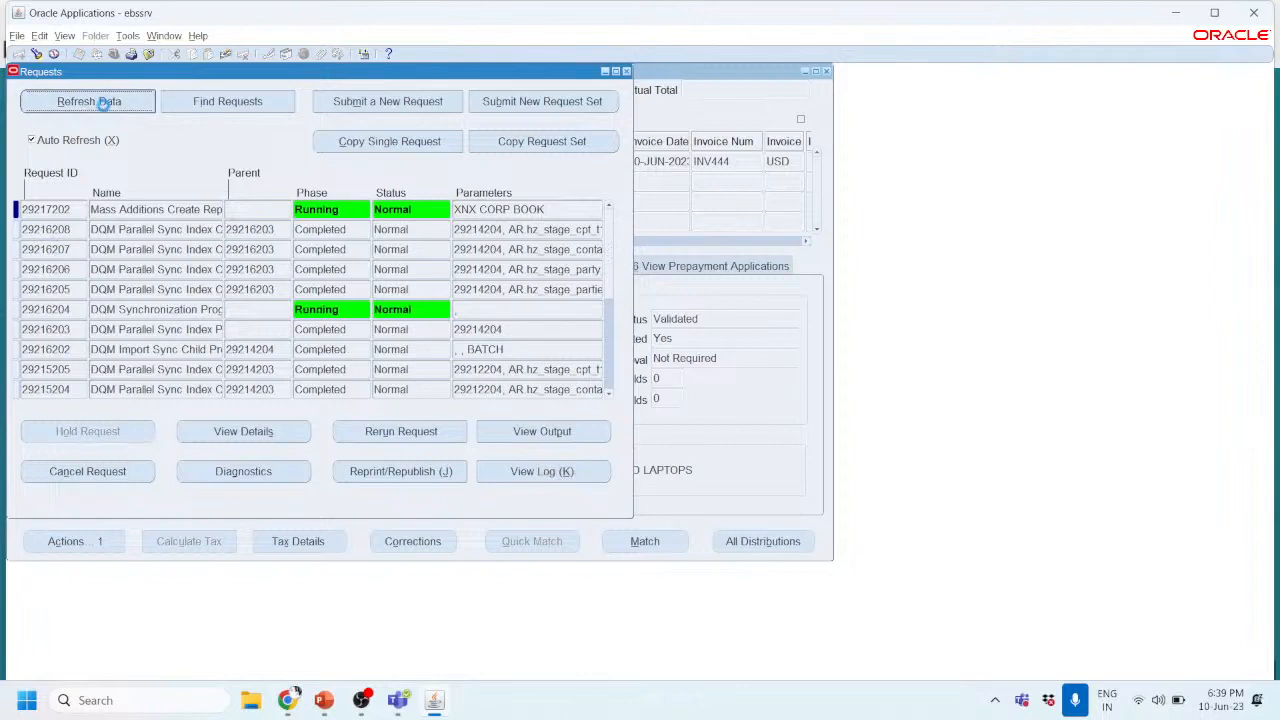
left_click(104, 106)
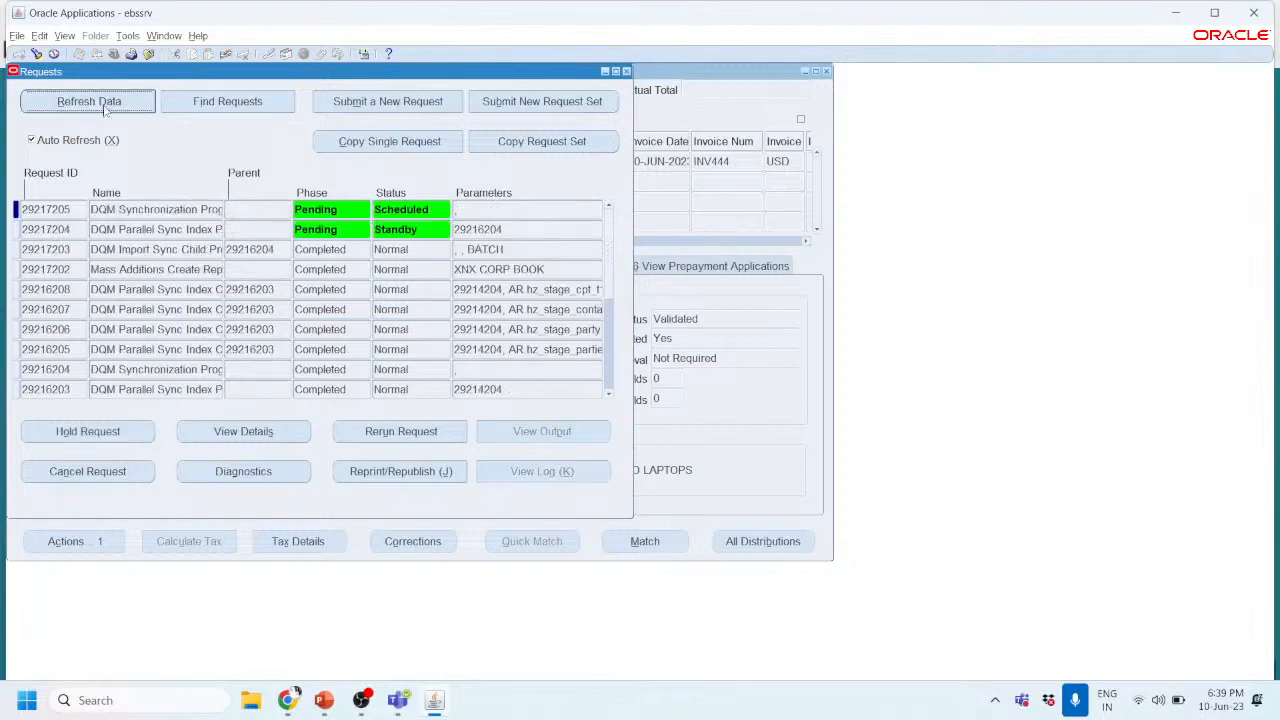
Step: View the output of the completed Mass Additions Create Report request, save it as Mass_Additions_Create_Report_100623 on the Desktop, and open the file
left_click(72, 268)
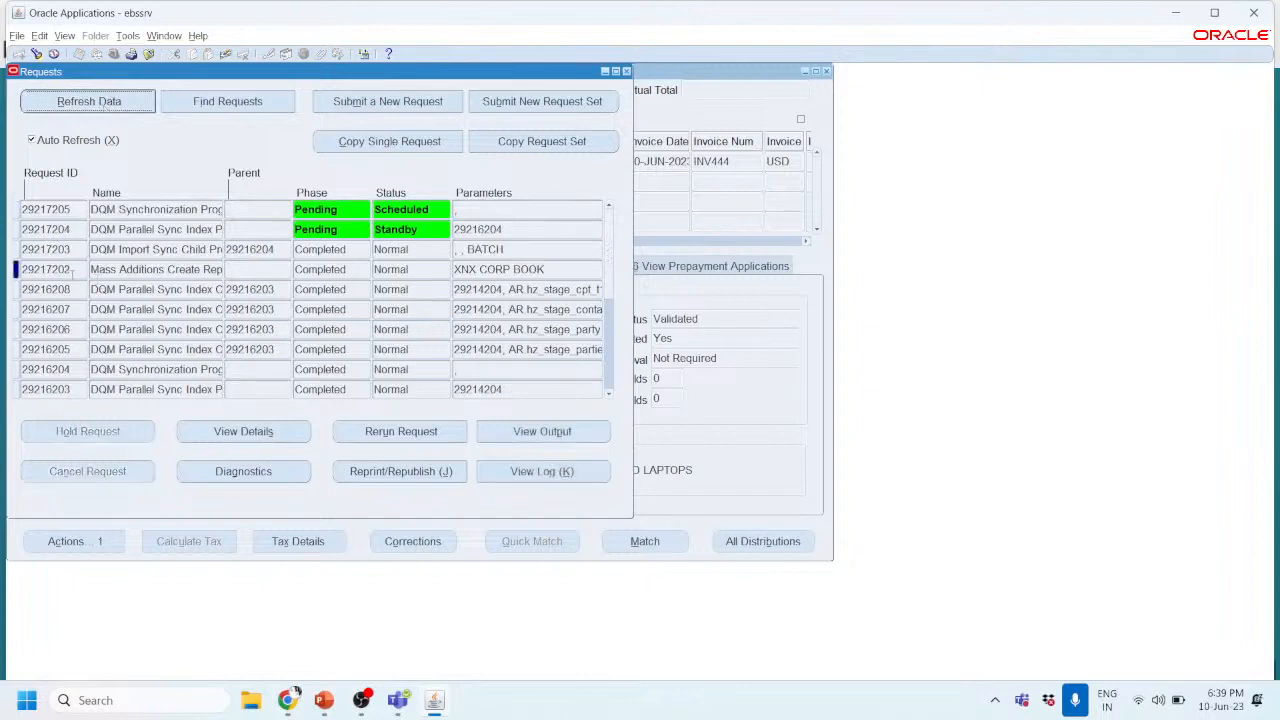
left_click(549, 432)
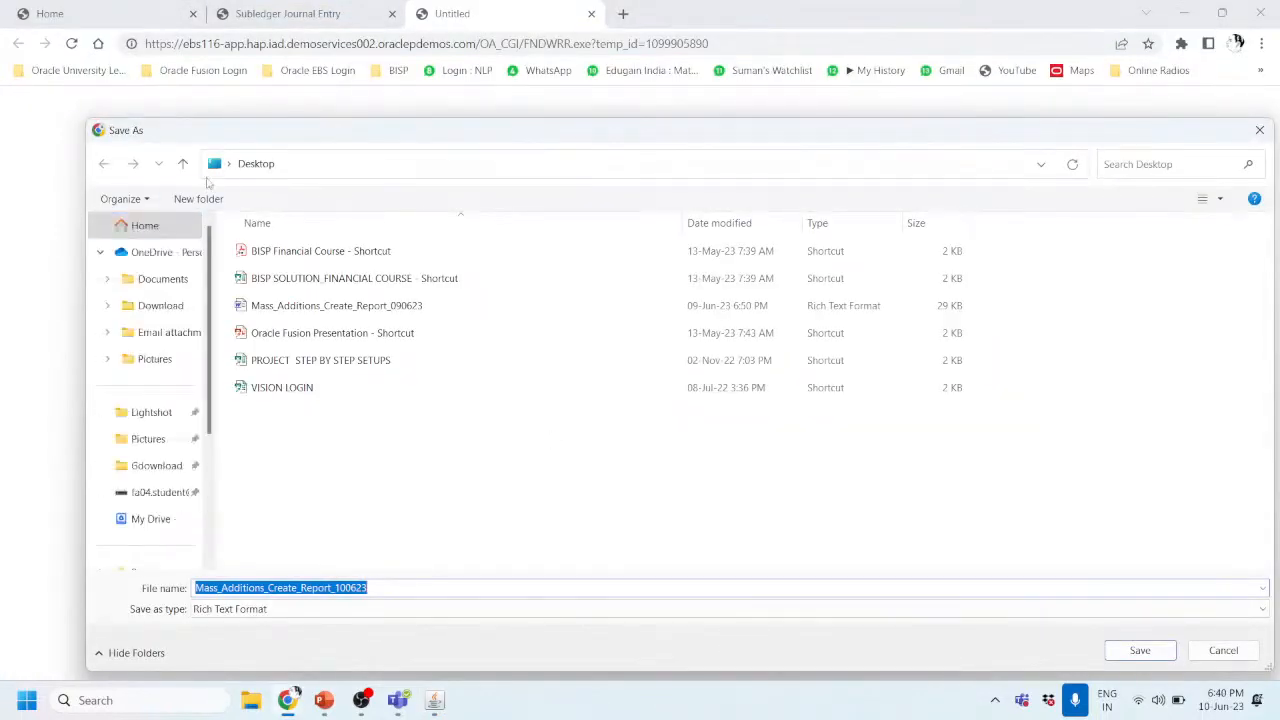
left_click(1140, 651)
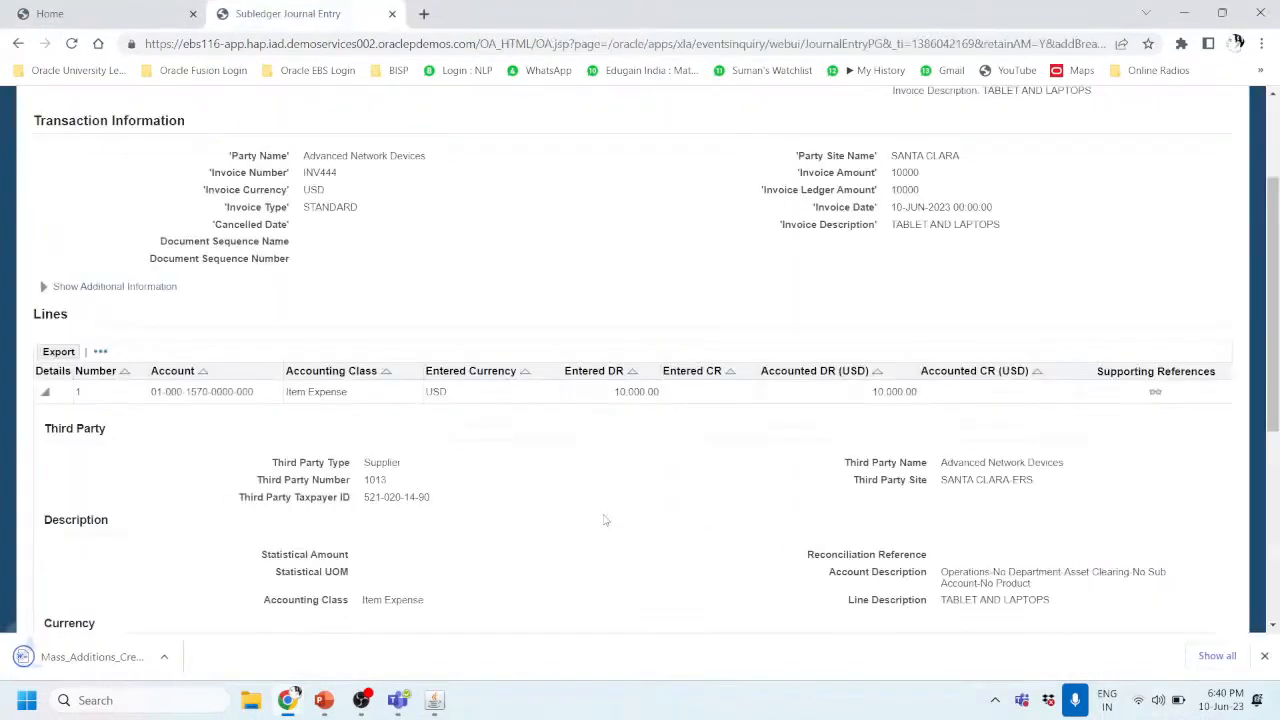
left_click(179, 660)
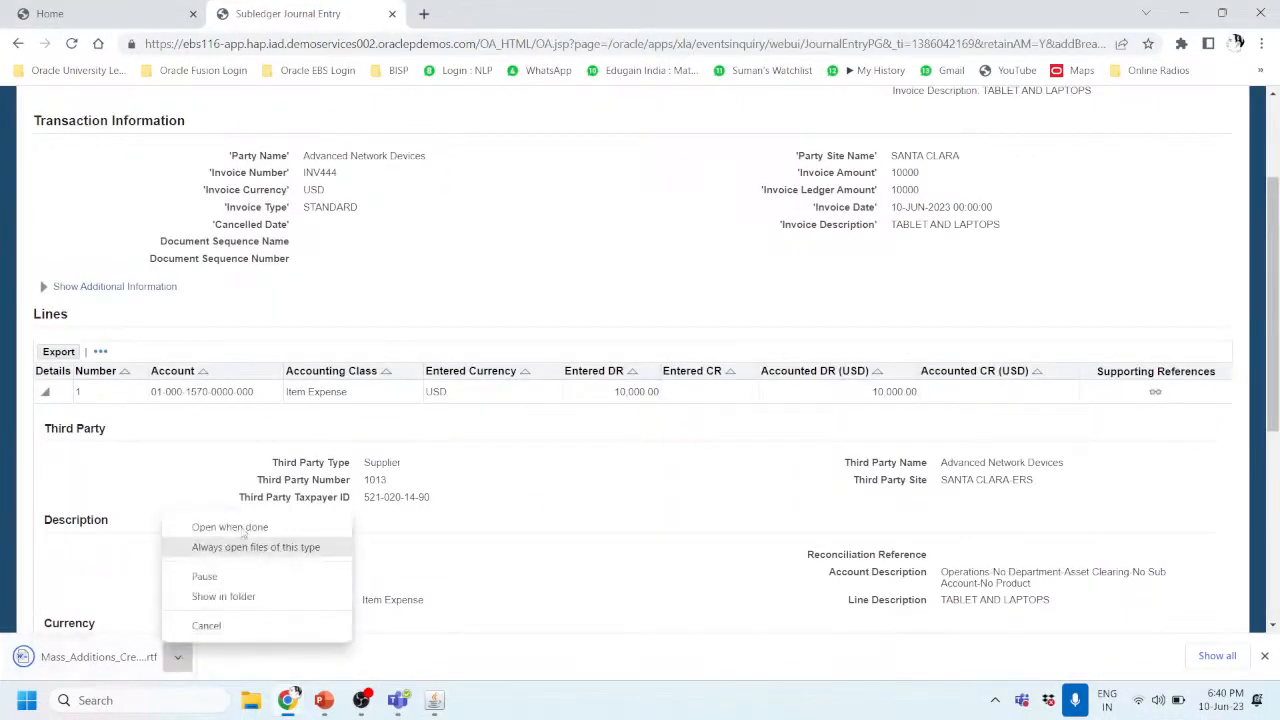
left_click(243, 528)
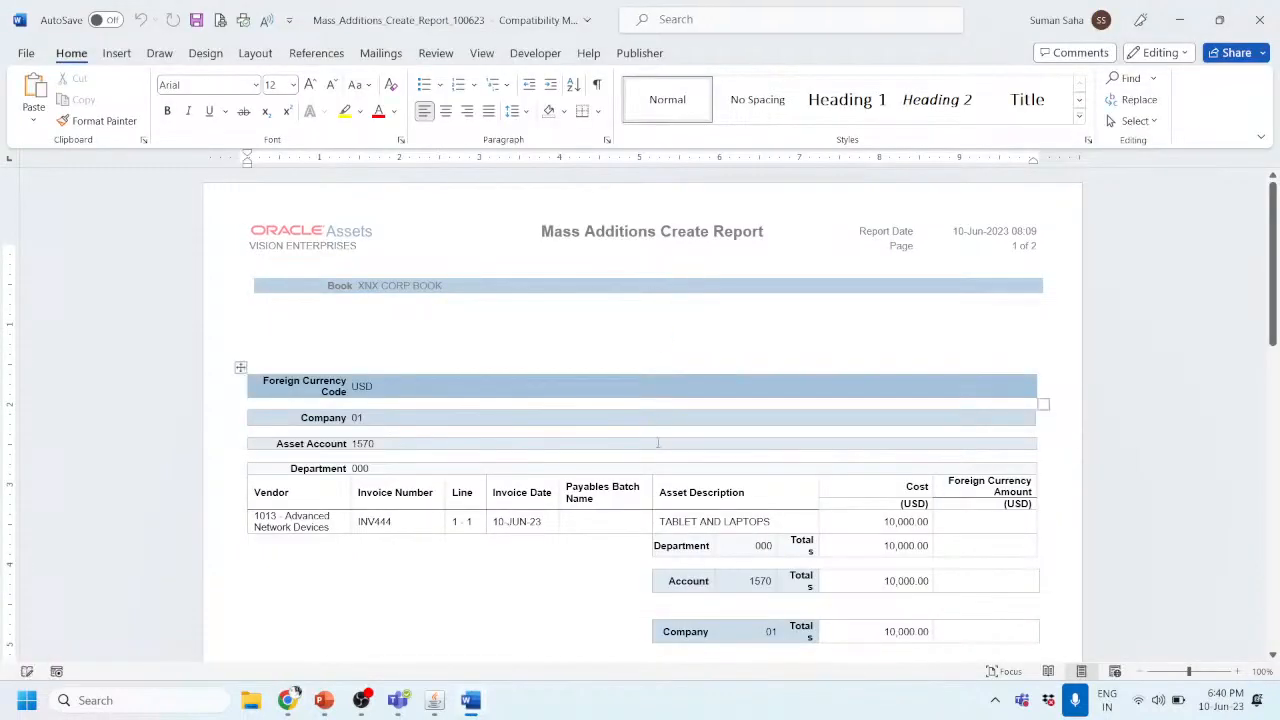
Step: Review both pages of the Mass Additions Create Report for XNX CORP BOOK in Word, including its totals, and close the document
scroll(657, 442, "down", 2)
scroll(657, 444, "down", 4)
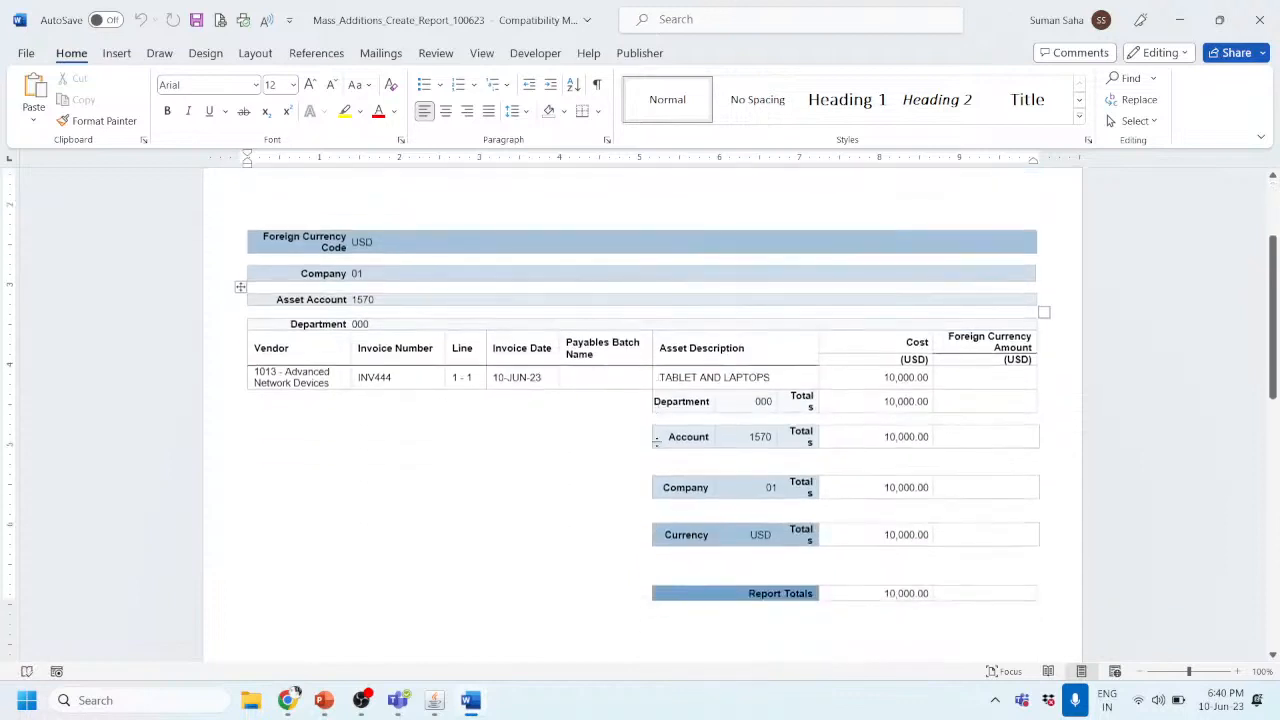
scroll(657, 443, "down", 3)
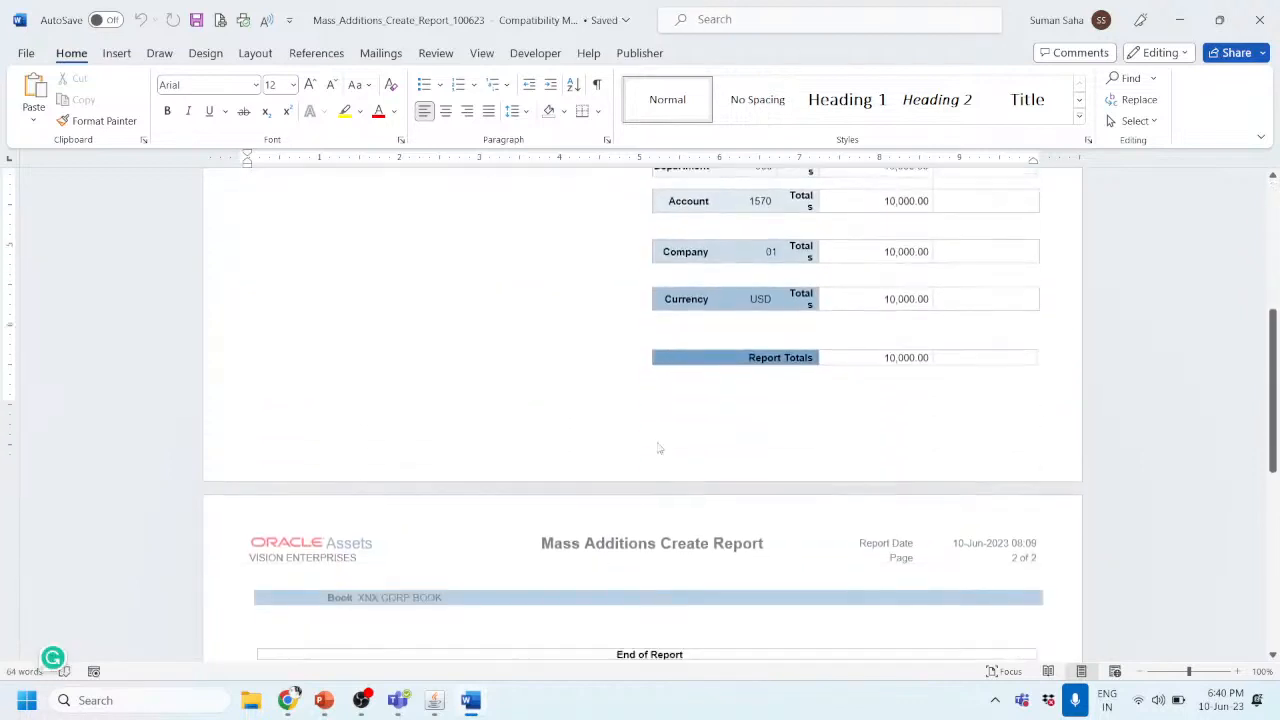
scroll(658, 445, "up", 9)
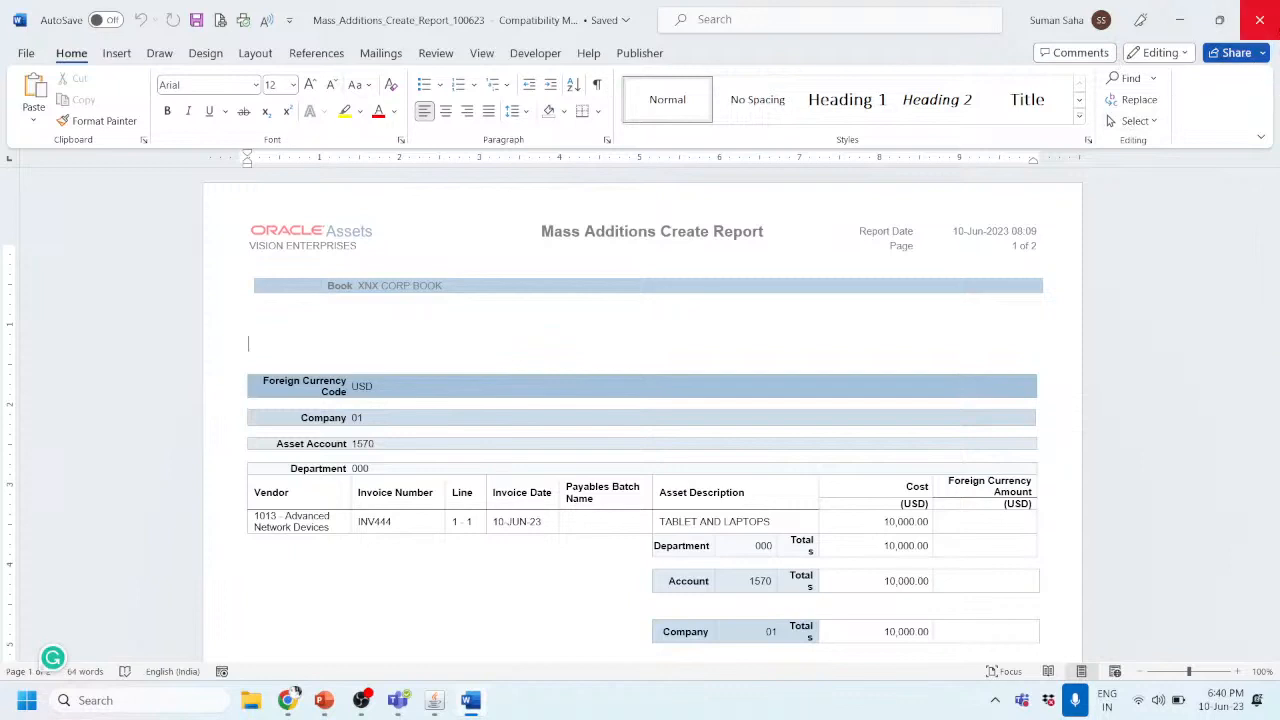
left_click(1276, 22)
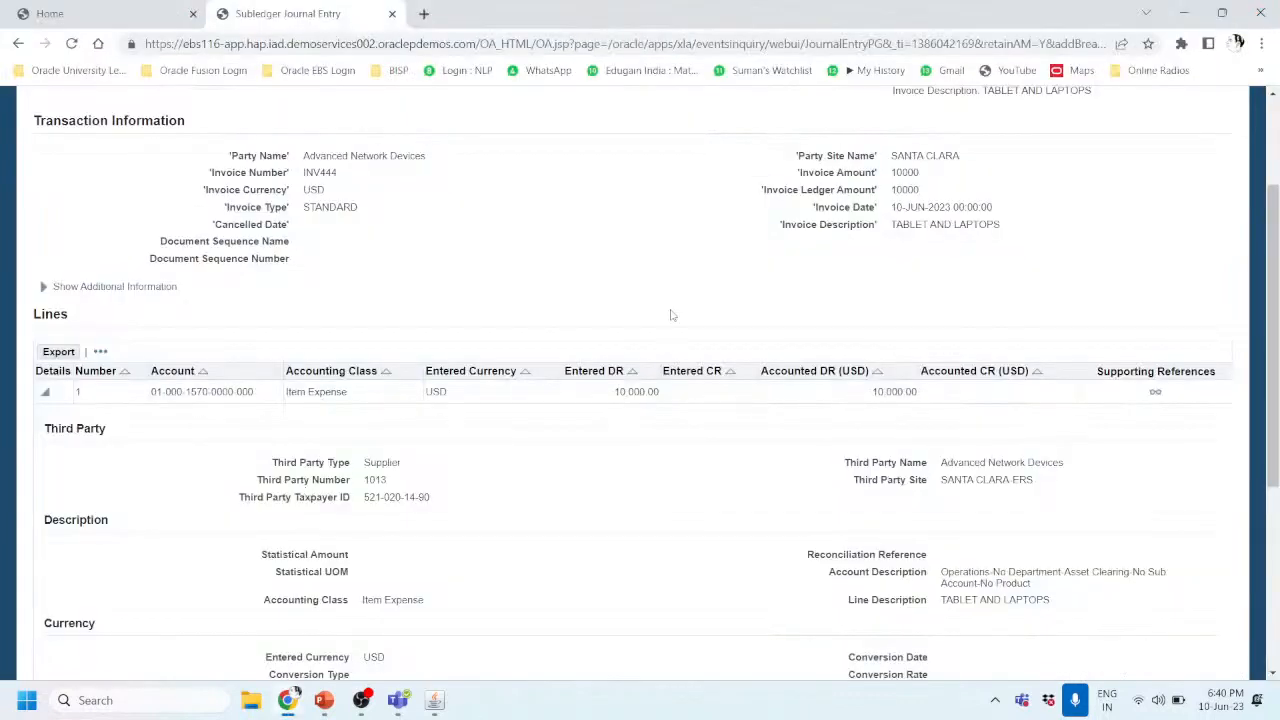
Step: Close the Subledger Journal Entry page in the browser, switch back to Oracle Applications, and close the Requests window to return to the Navigator
left_click(392, 13)
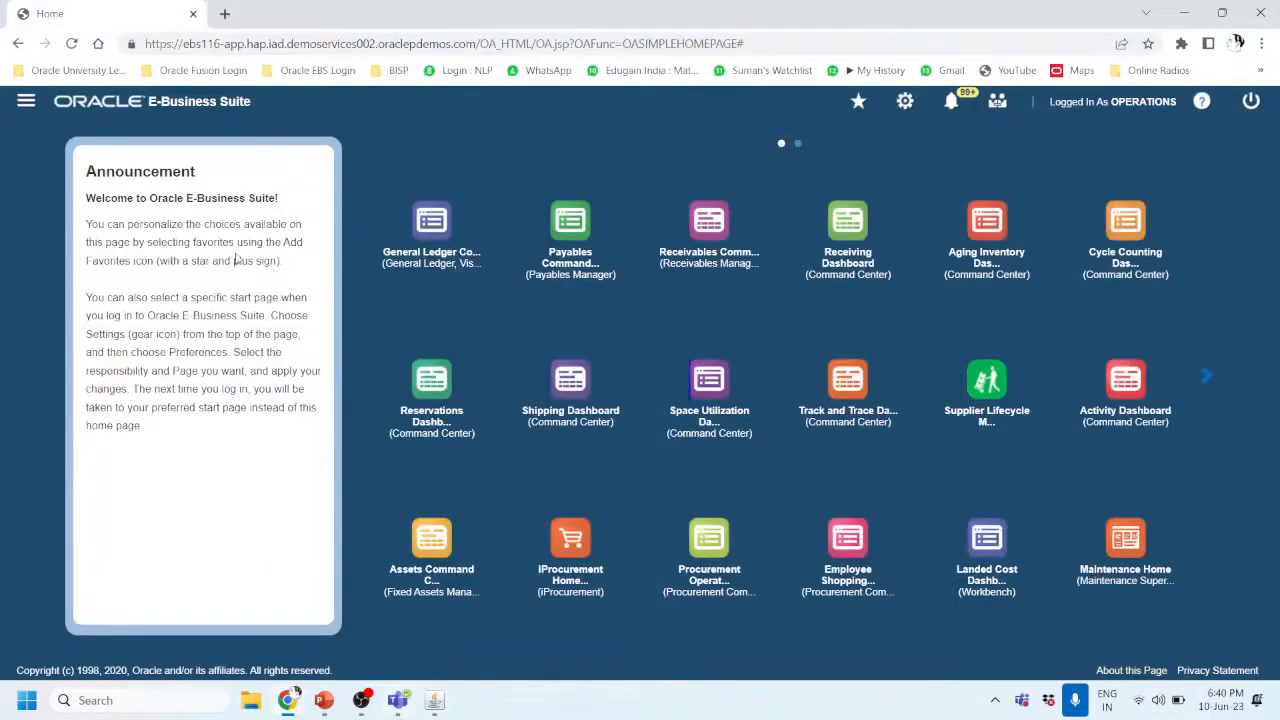
left_click(436, 700)
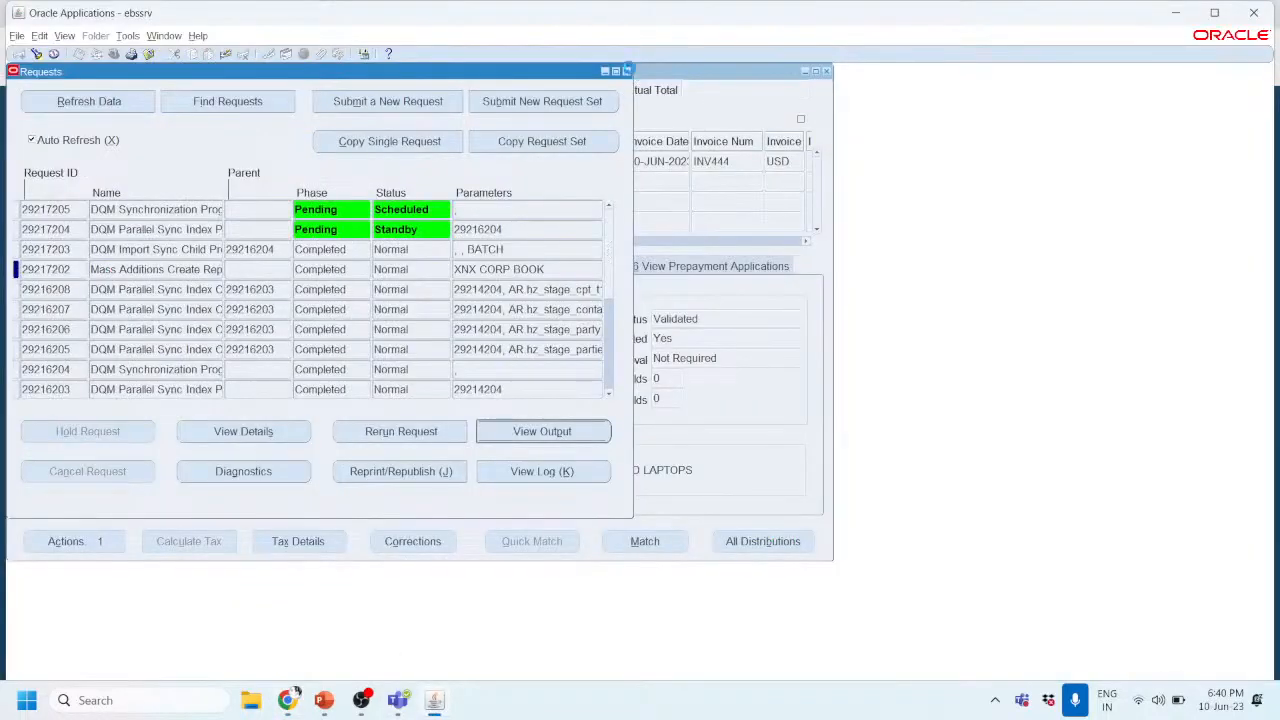
left_click(627, 71)
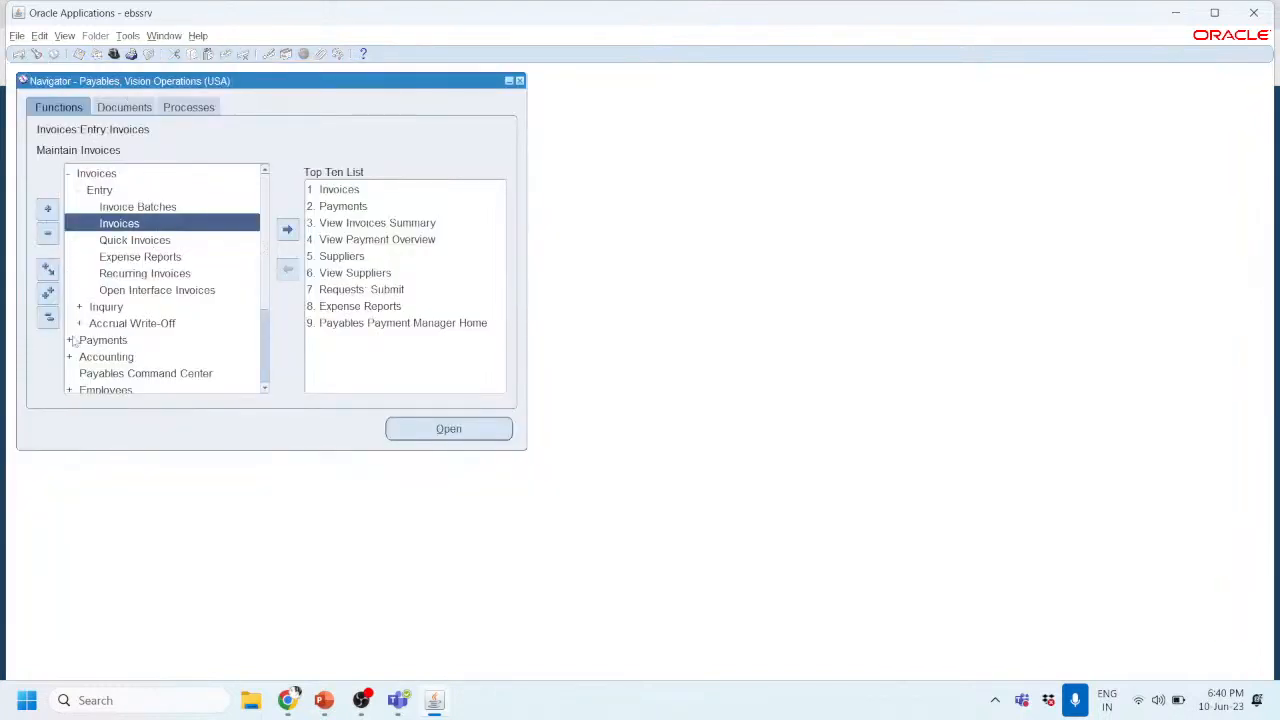
left_click(48, 318)
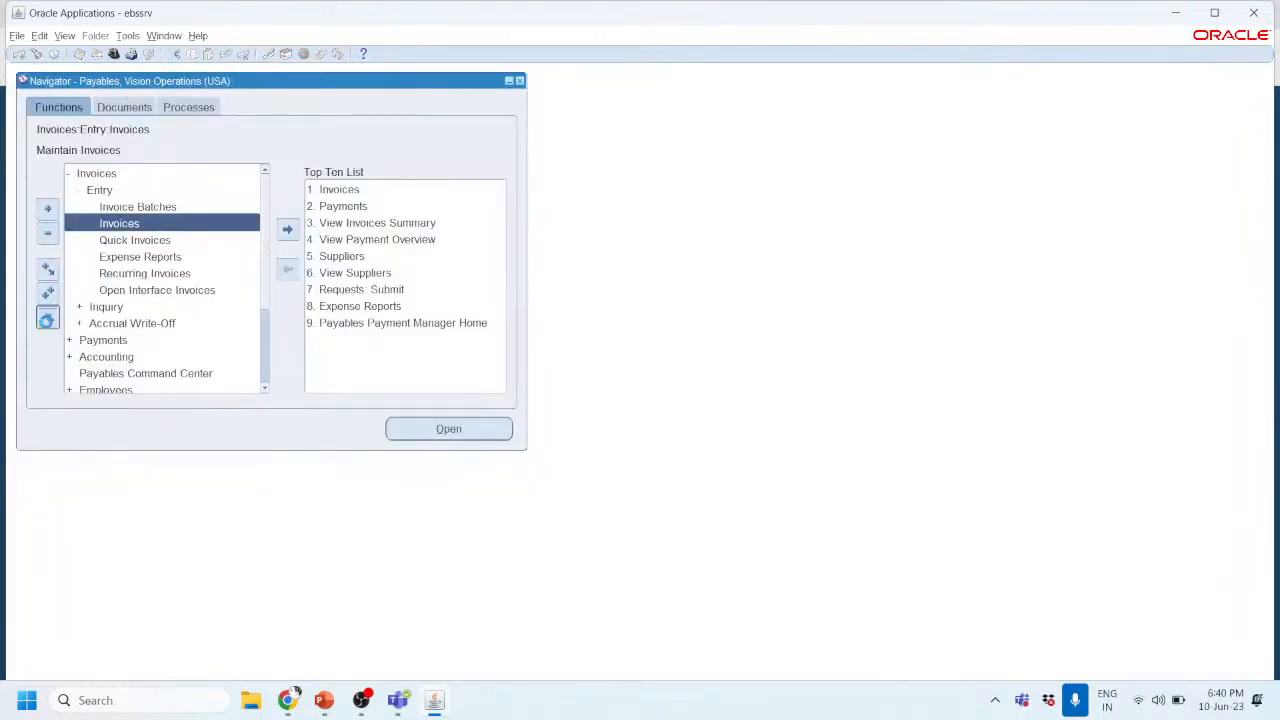
Step: Switch to the Assets, Vision Operations (USA) responsibility by searching the responsibilities for ASSET
left_click(113, 53)
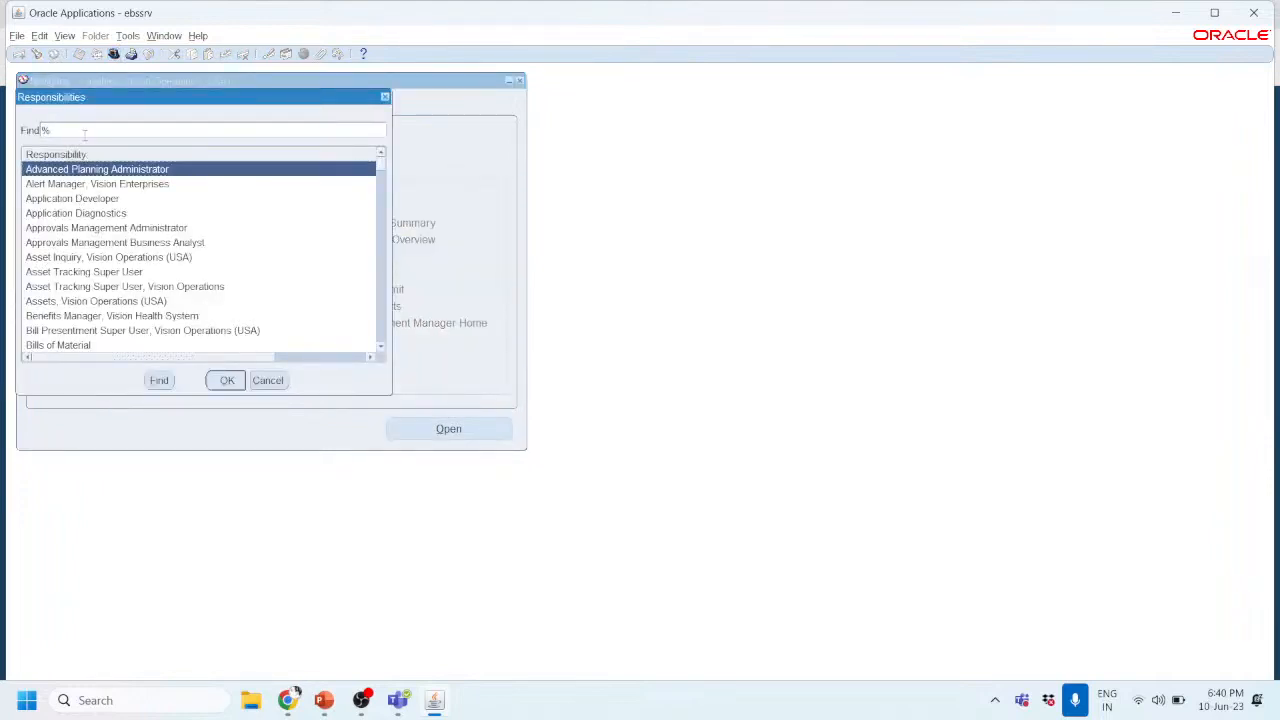
type("ASSET")
key("Return")
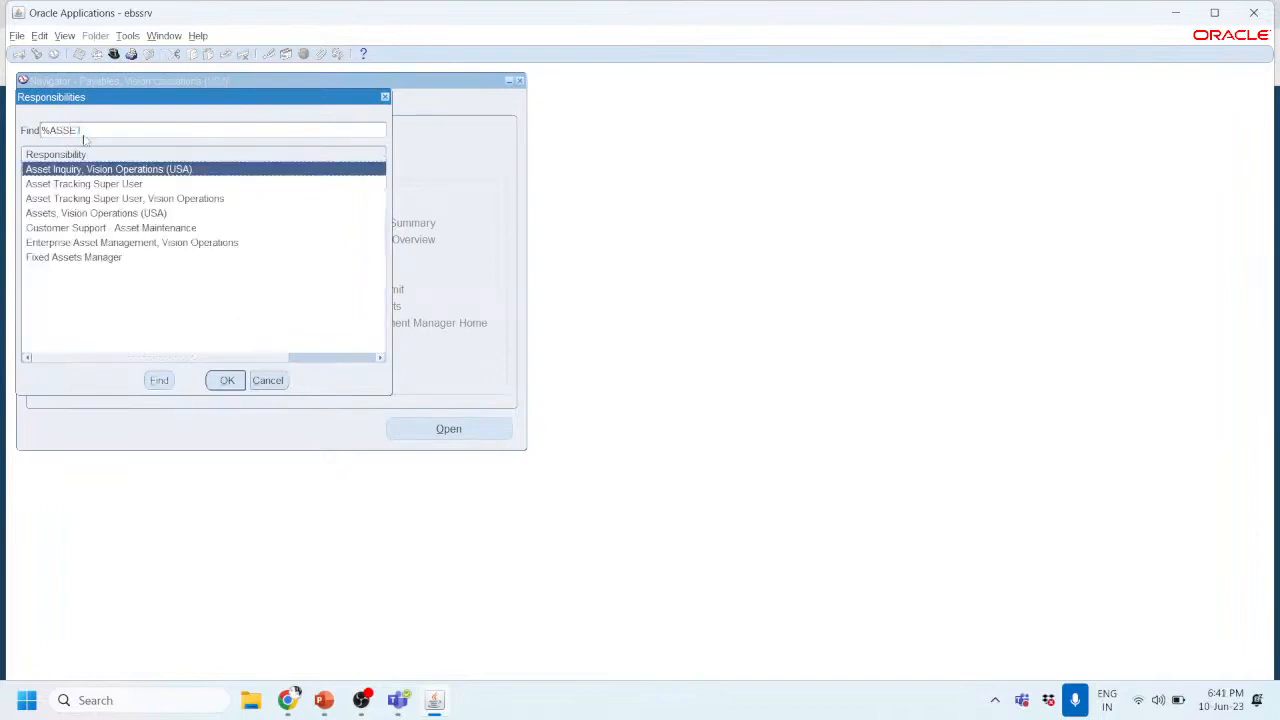
left_click(122, 216)
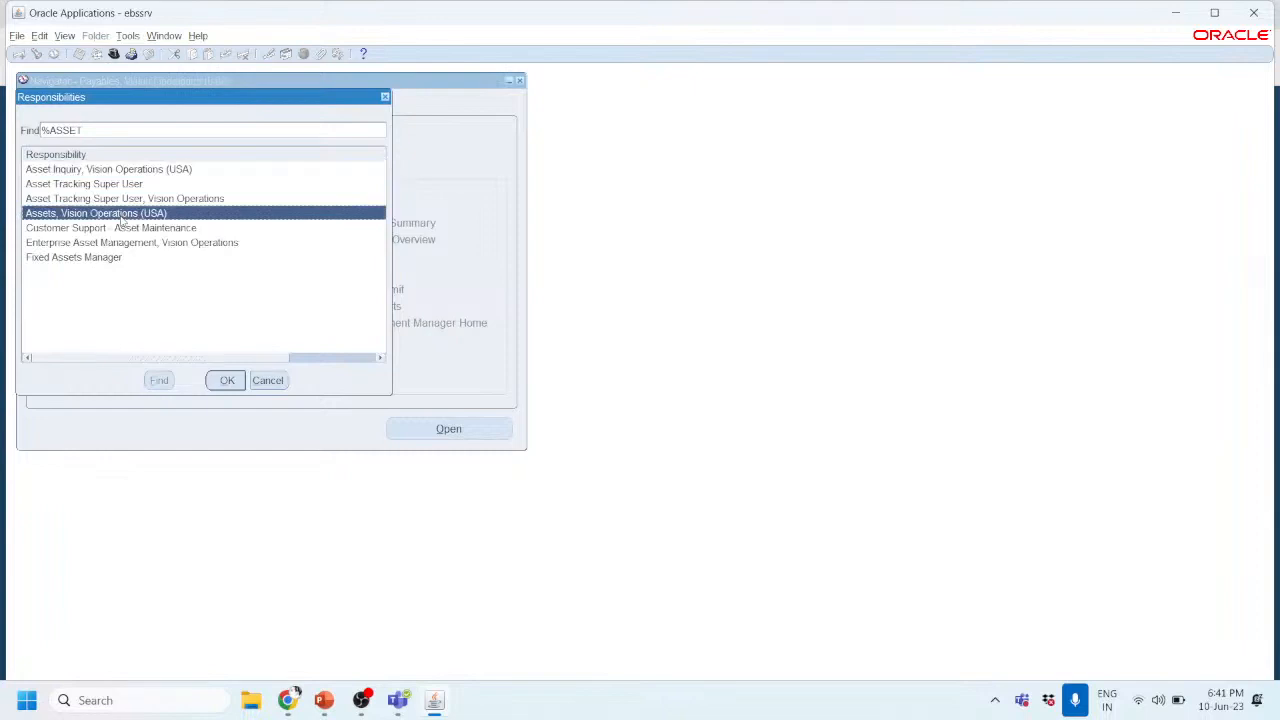
double_click(122, 216)
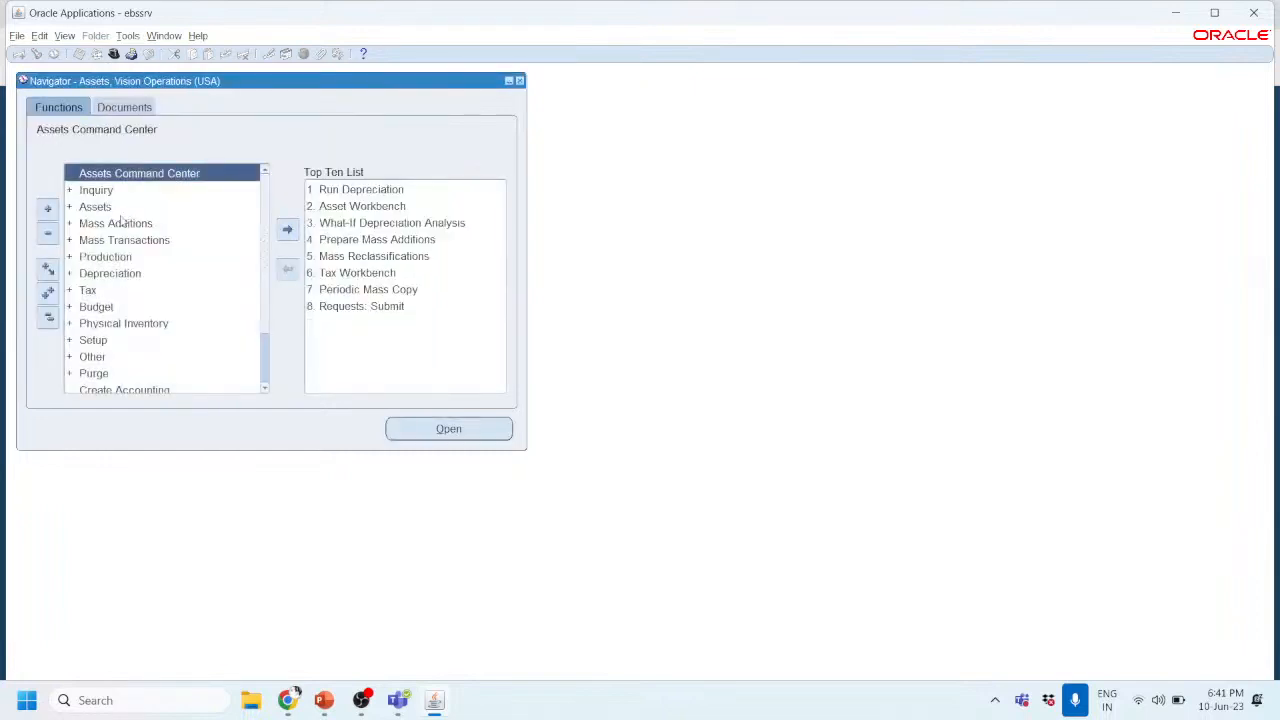
Step: Open the Find Mass Additions form from the Mass Additions functions and set the Book to XNX CORP BOOK
left_click(89, 224)
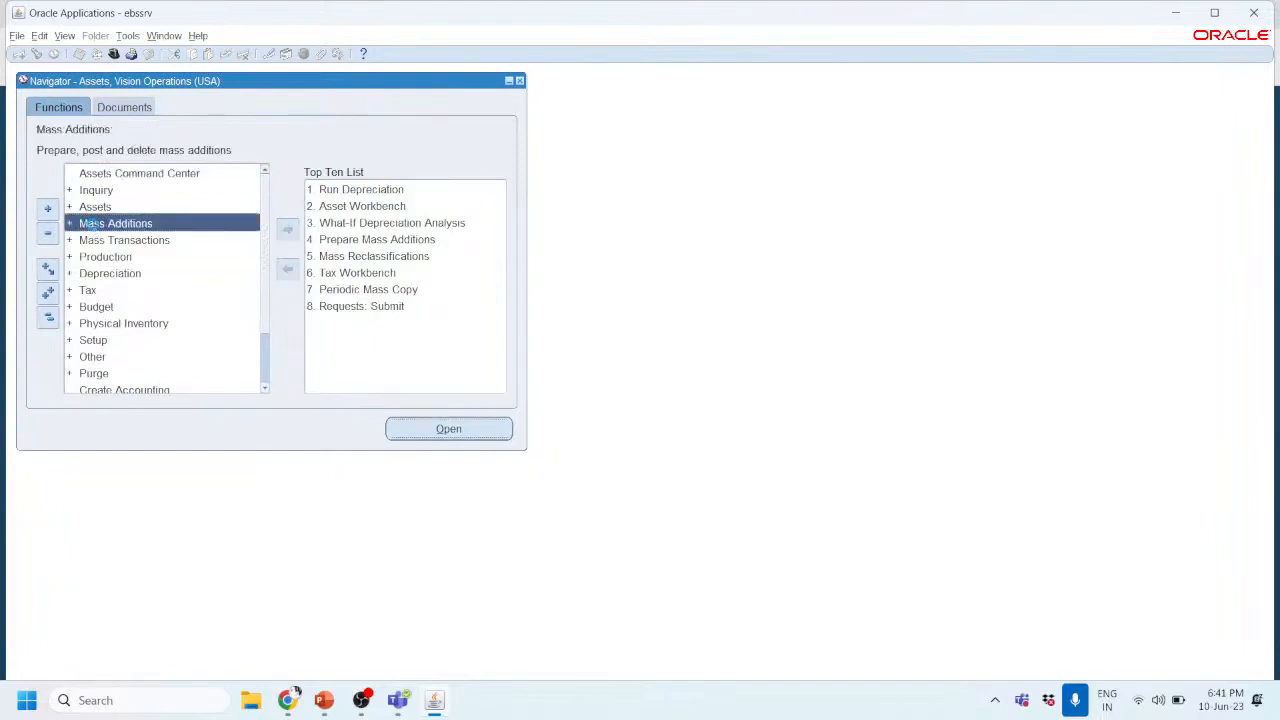
double_click(93, 224)
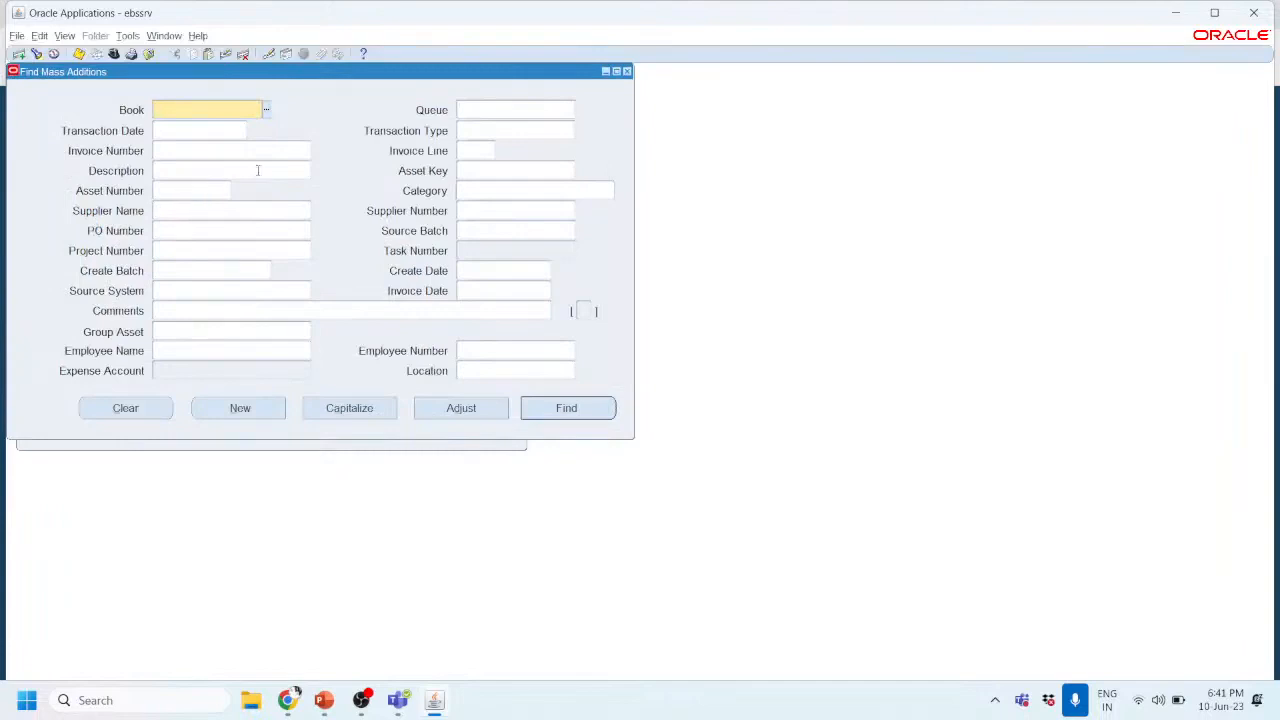
left_click(267, 110)
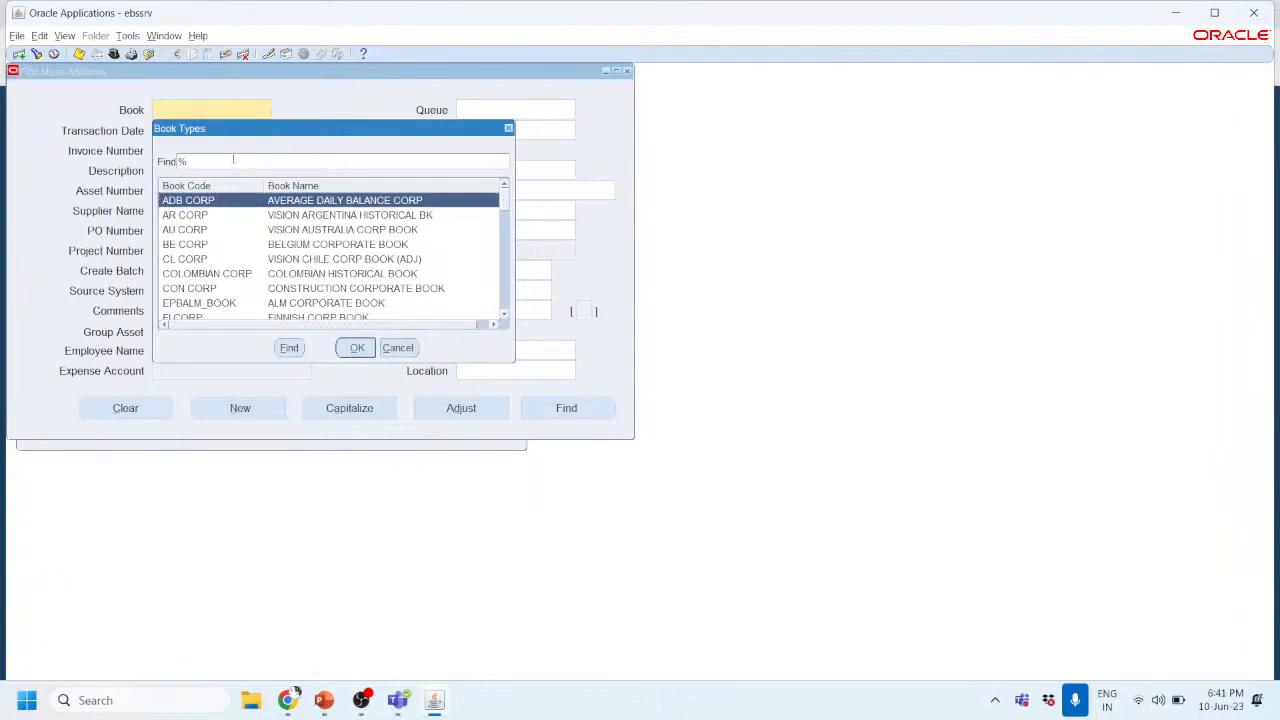
type("XNX")
left_click(289, 348)
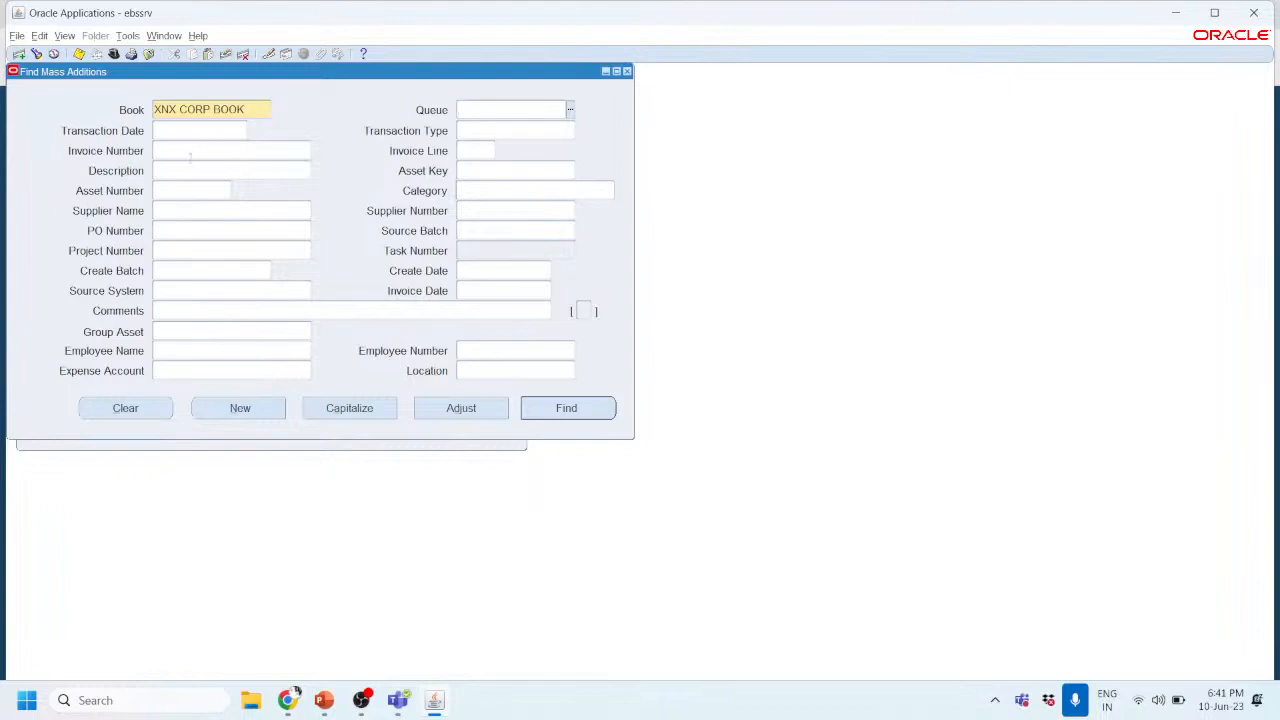
Step: Try to find the book's mass additions using 10-JUN-2023 as the Transaction Date
left_click(193, 152)
left_click(184, 131)
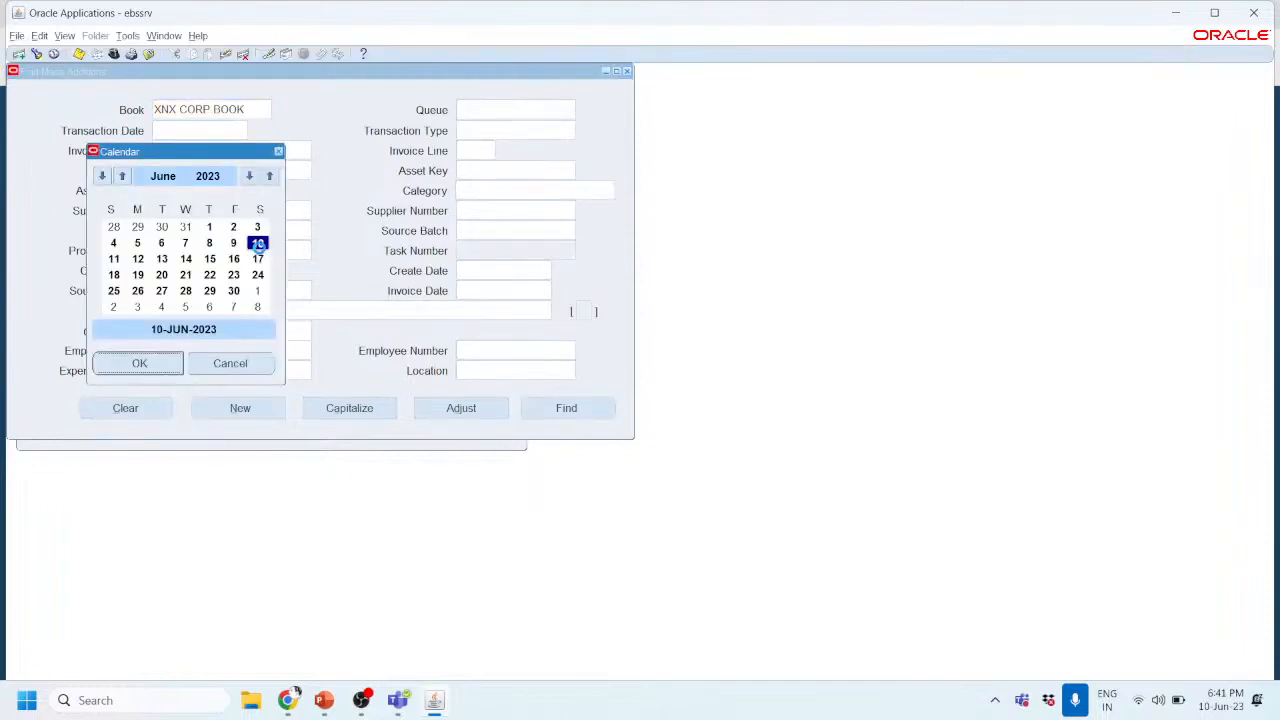
left_click(145, 364)
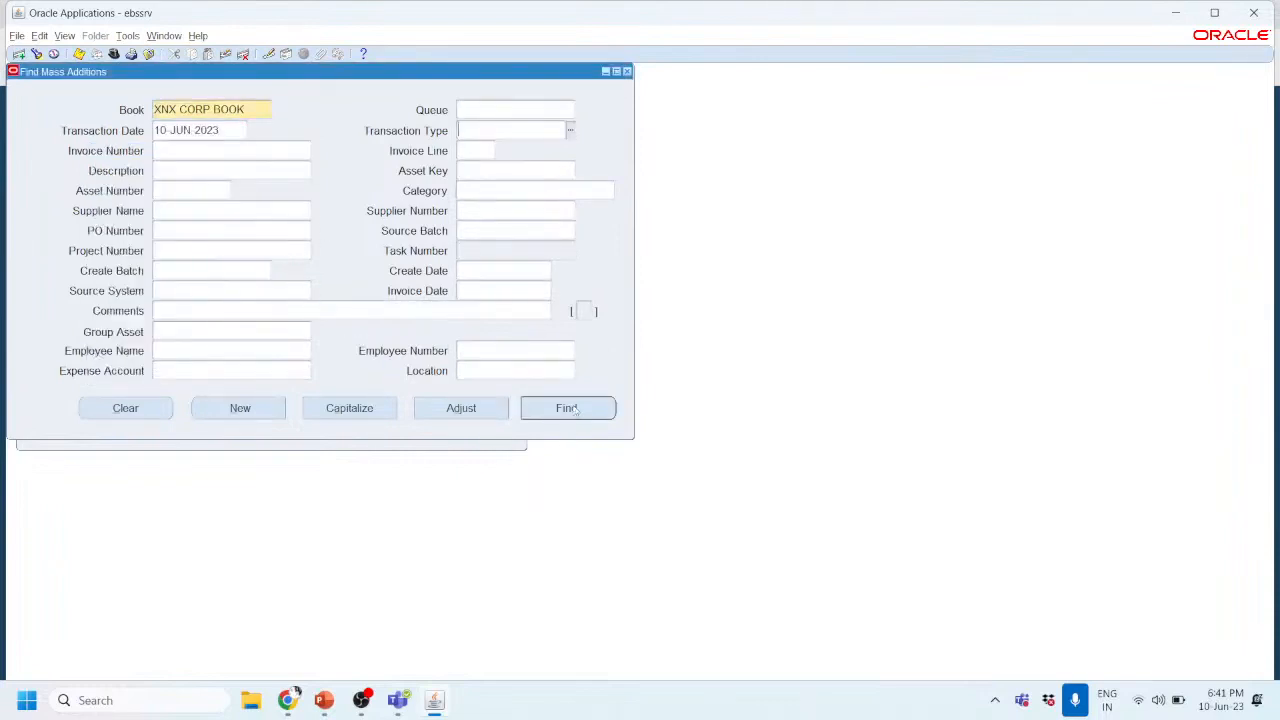
left_click(573, 405)
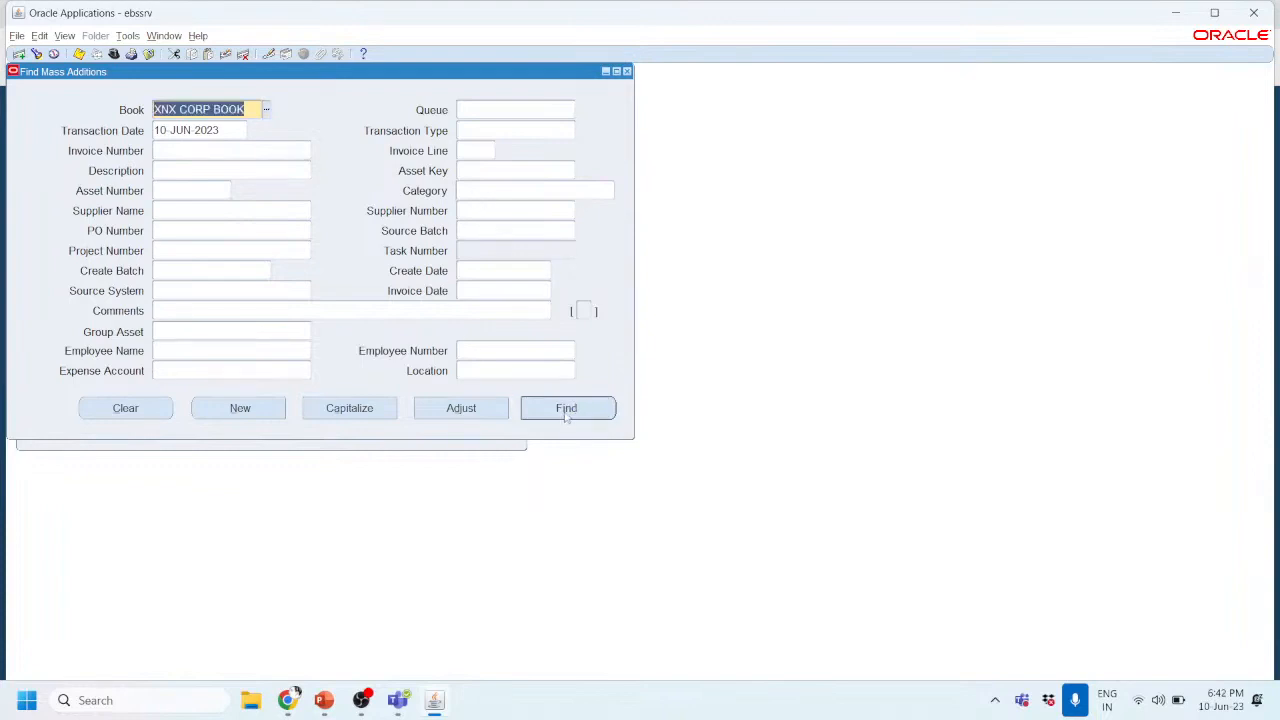
left_click(566, 408)
Step: Clear the Transaction Date criterion and find the mass additions for XNX CORP BOOK
left_click(232, 130)
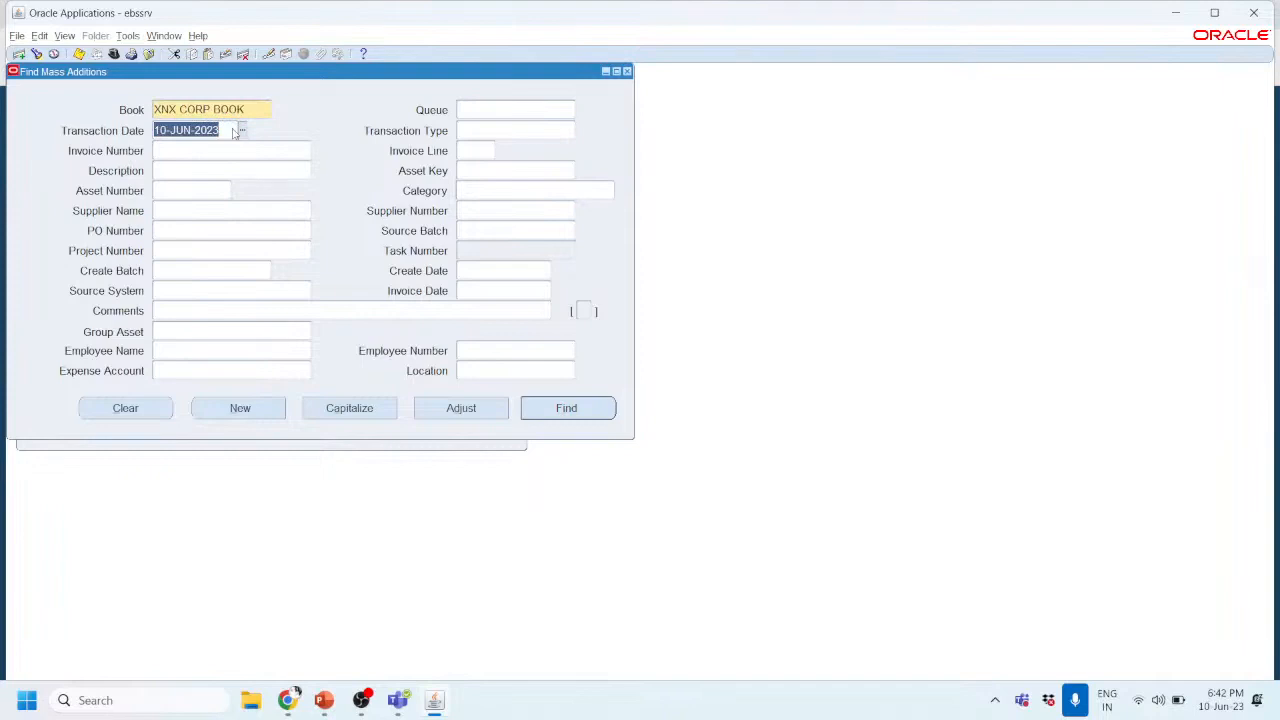
key("Delete")
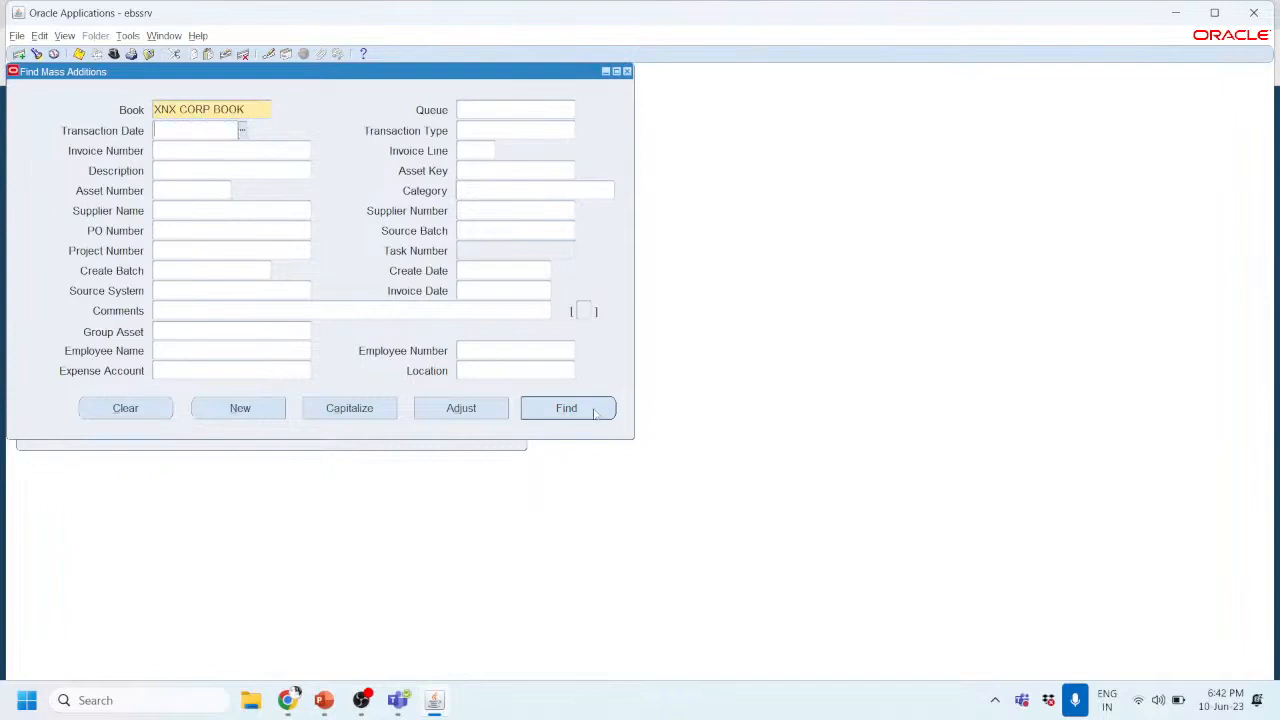
left_click(592, 408)
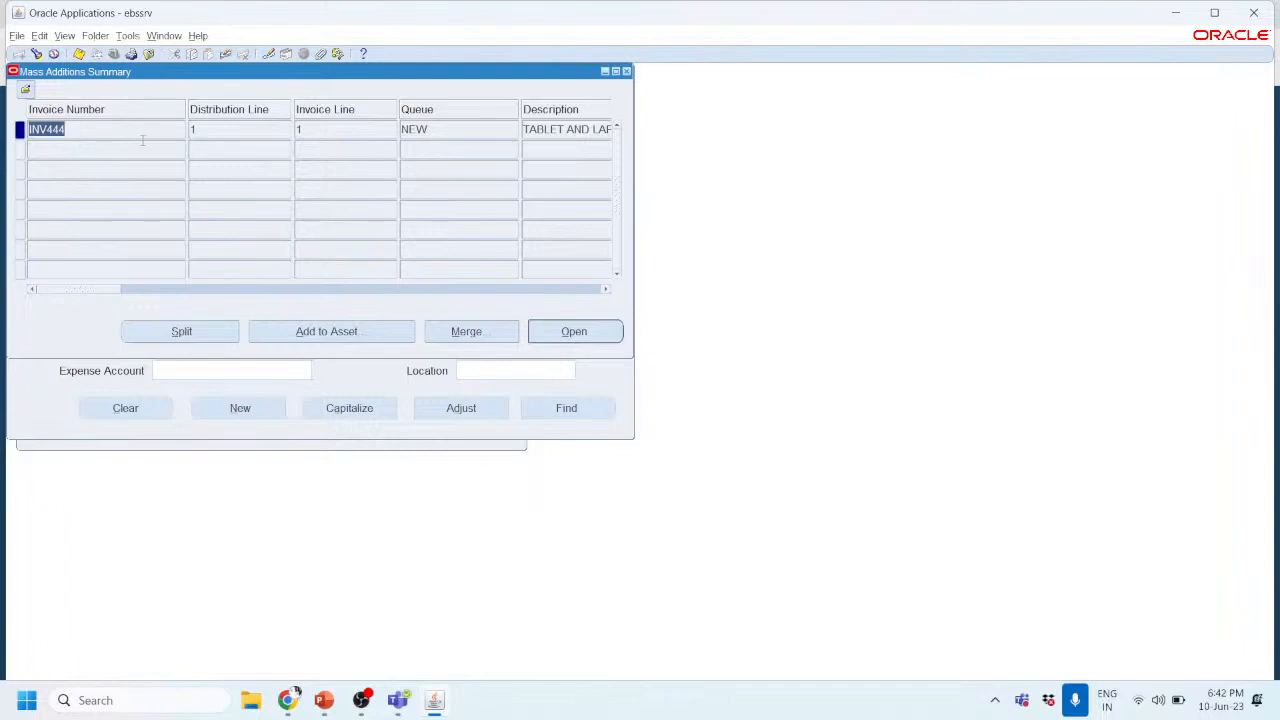
Step: Examine the INV444 line's queue, cost, supplier, clearing account, book and depreciation columns in the Mass Additions Summary, and open its detail record
left_click(361, 129)
left_click(444, 129)
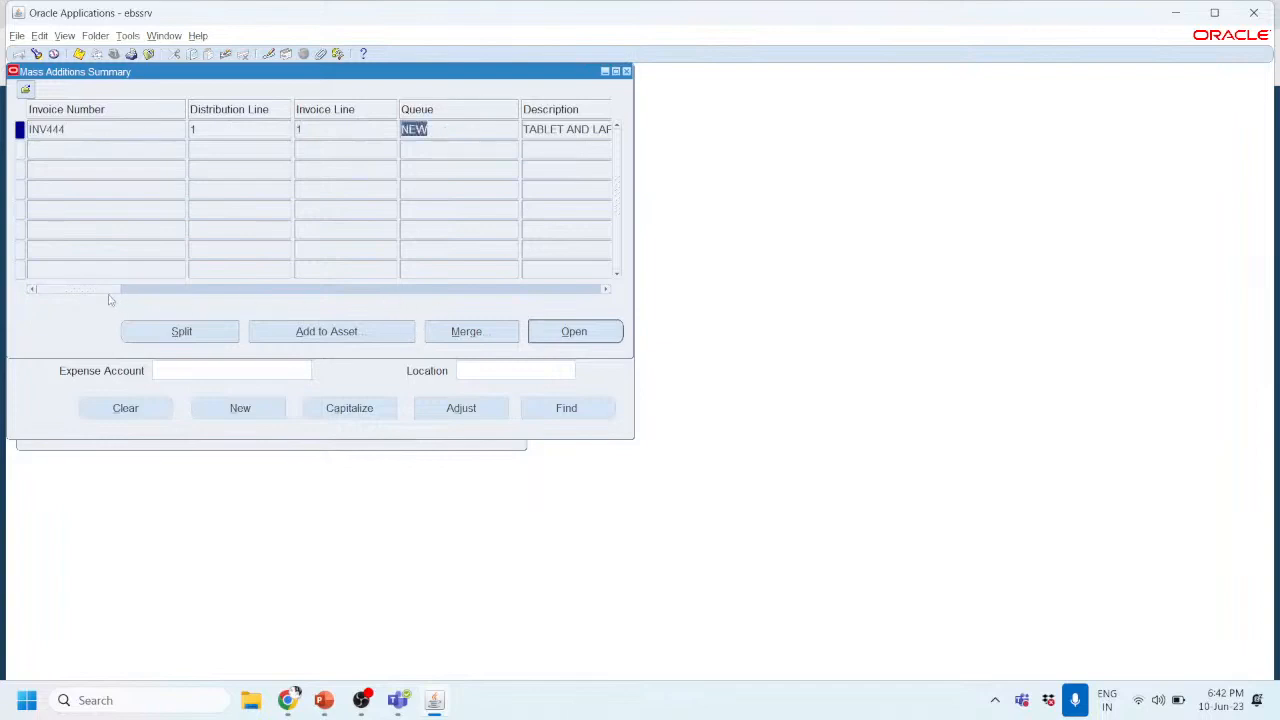
left_click(168, 291)
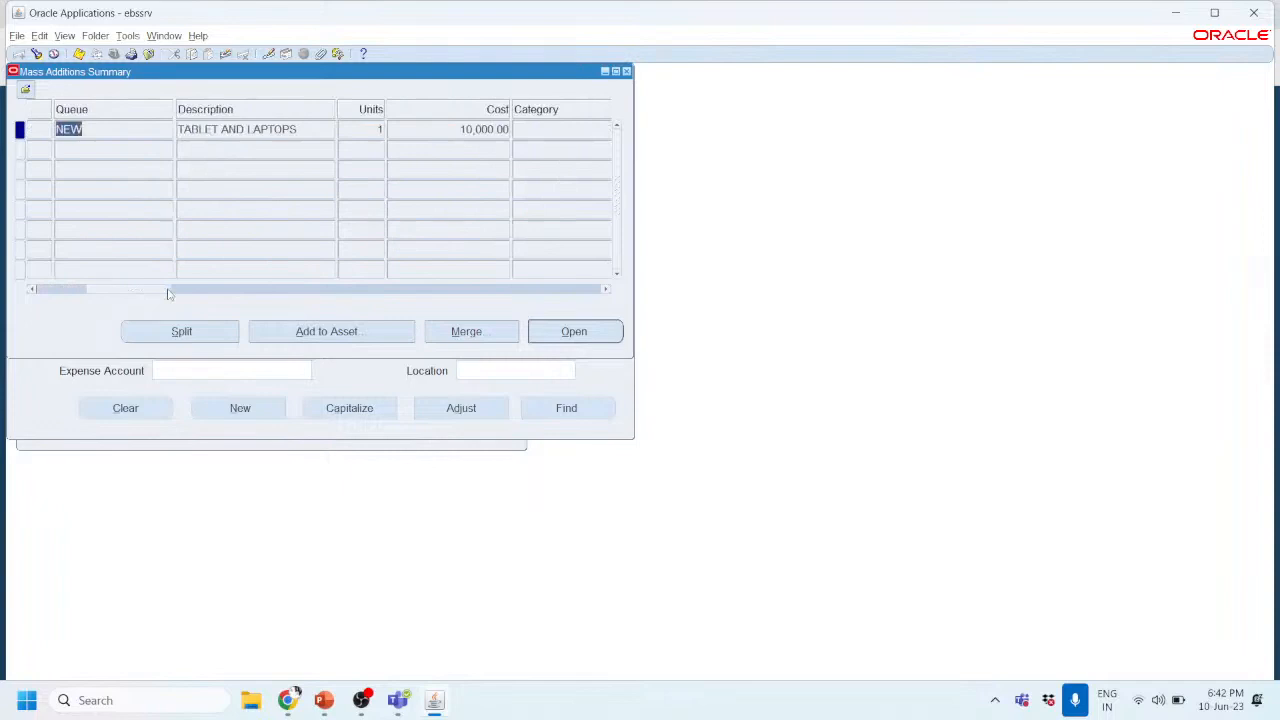
left_click_drag(168, 292, 203, 300)
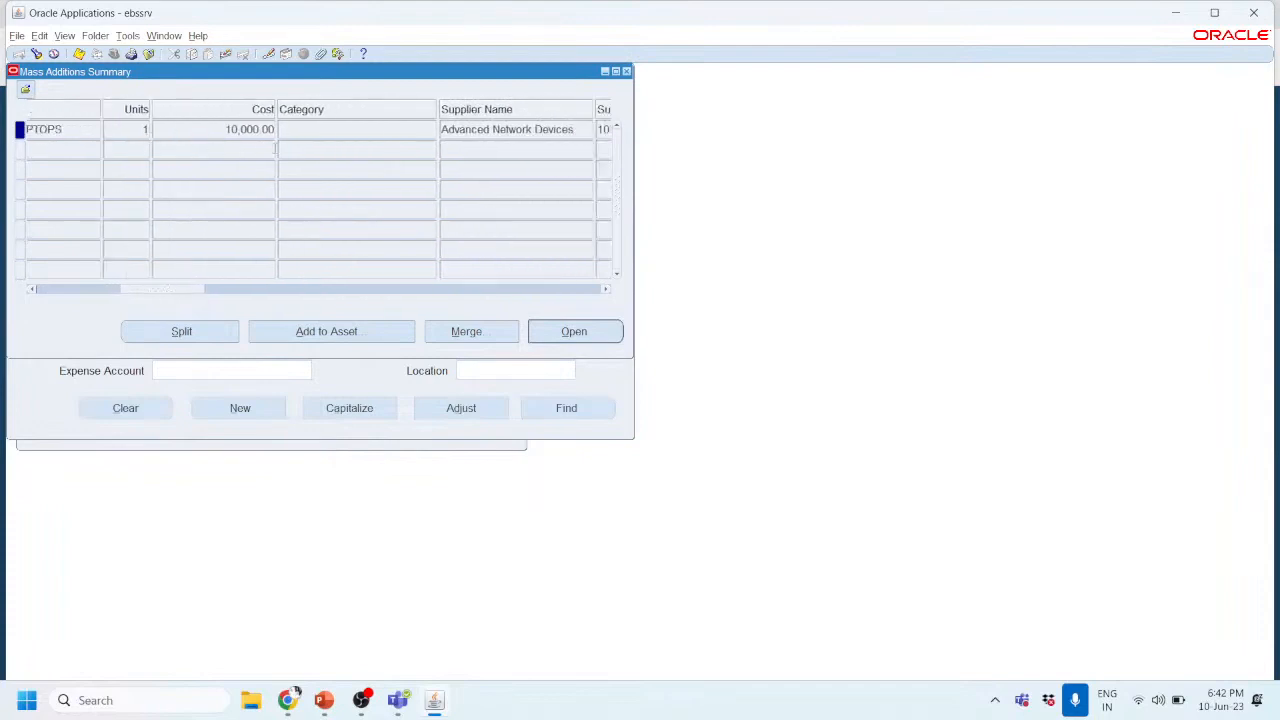
left_click_drag(169, 289, 276, 296)
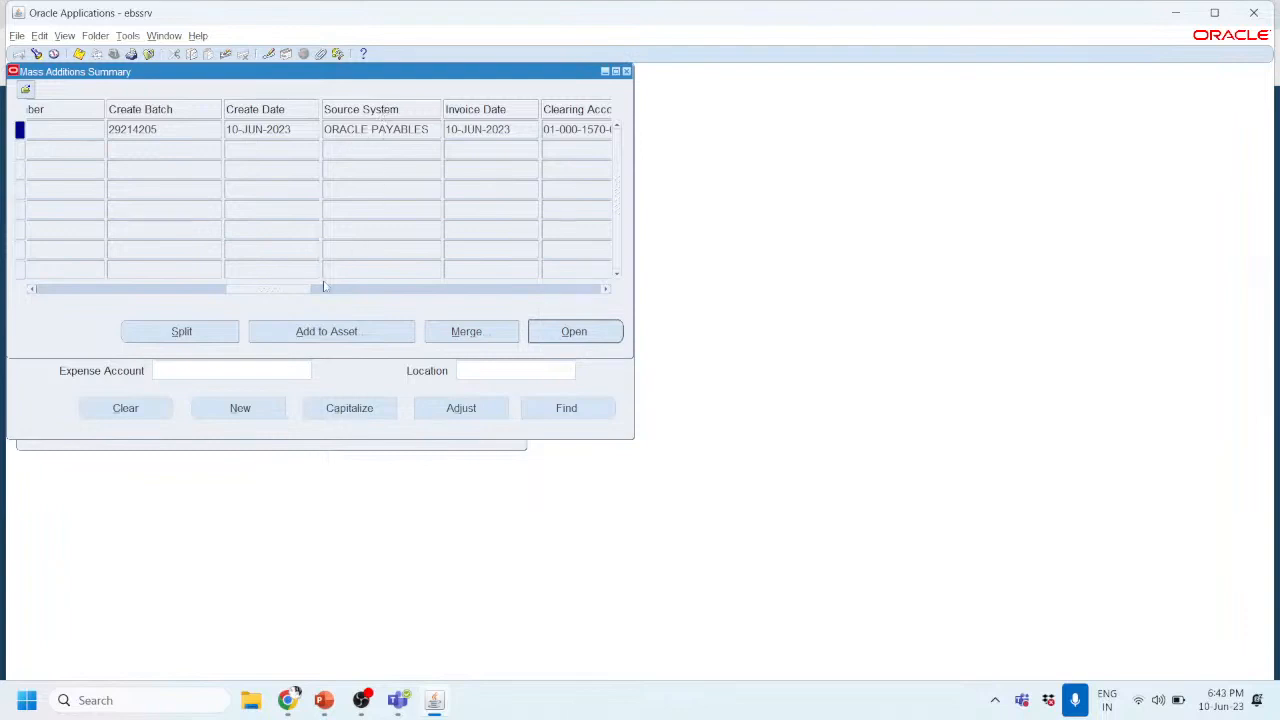
left_click_drag(282, 289, 331, 291)
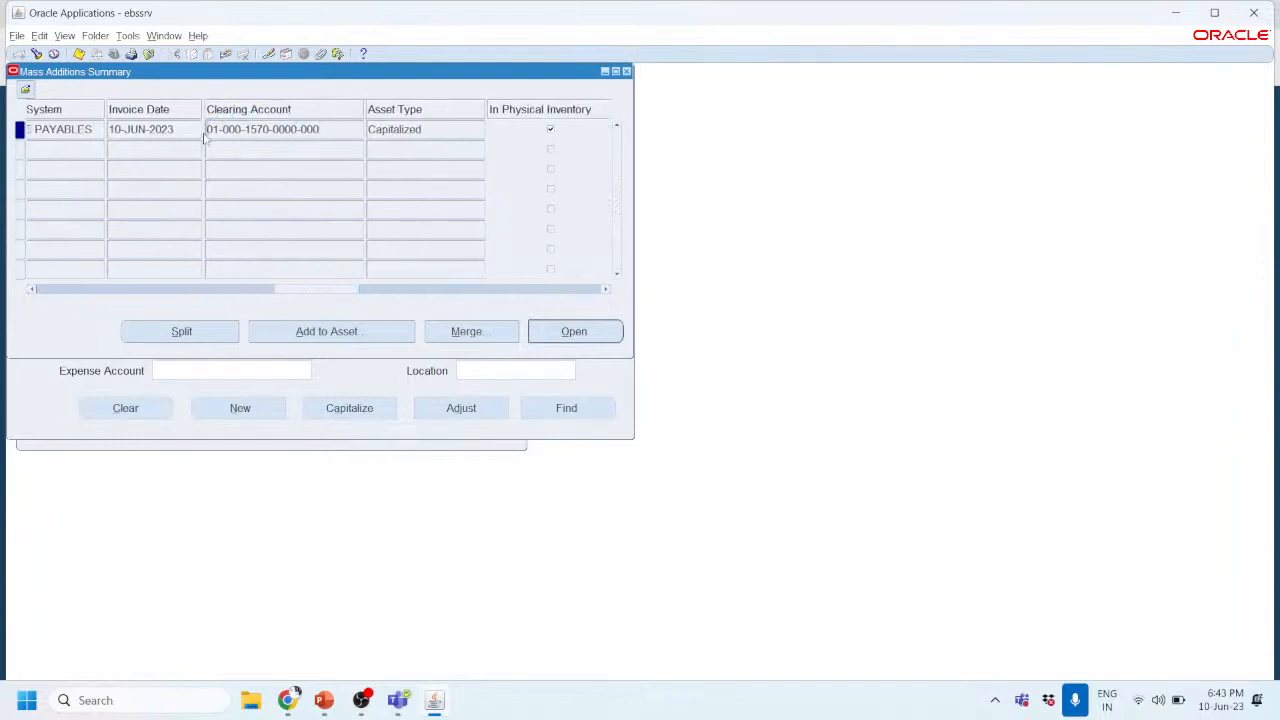
left_click_drag(337, 291, 410, 291)
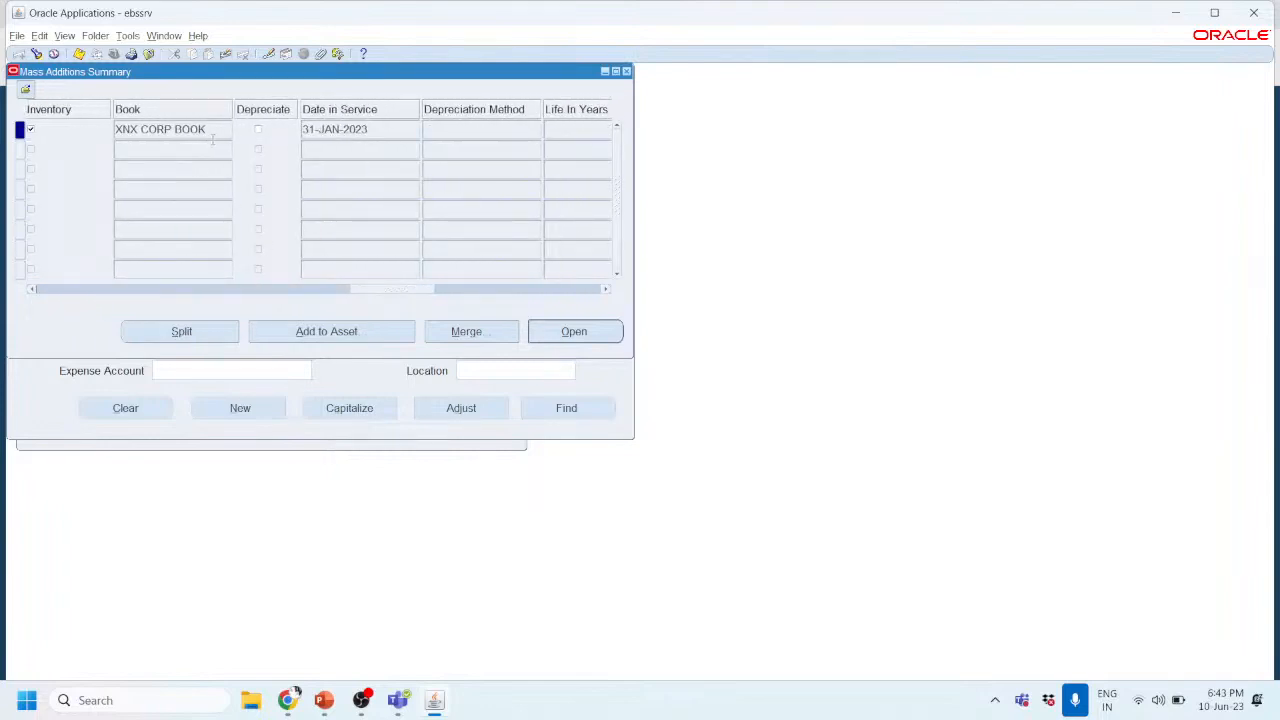
left_click_drag(410, 290, 40, 270)
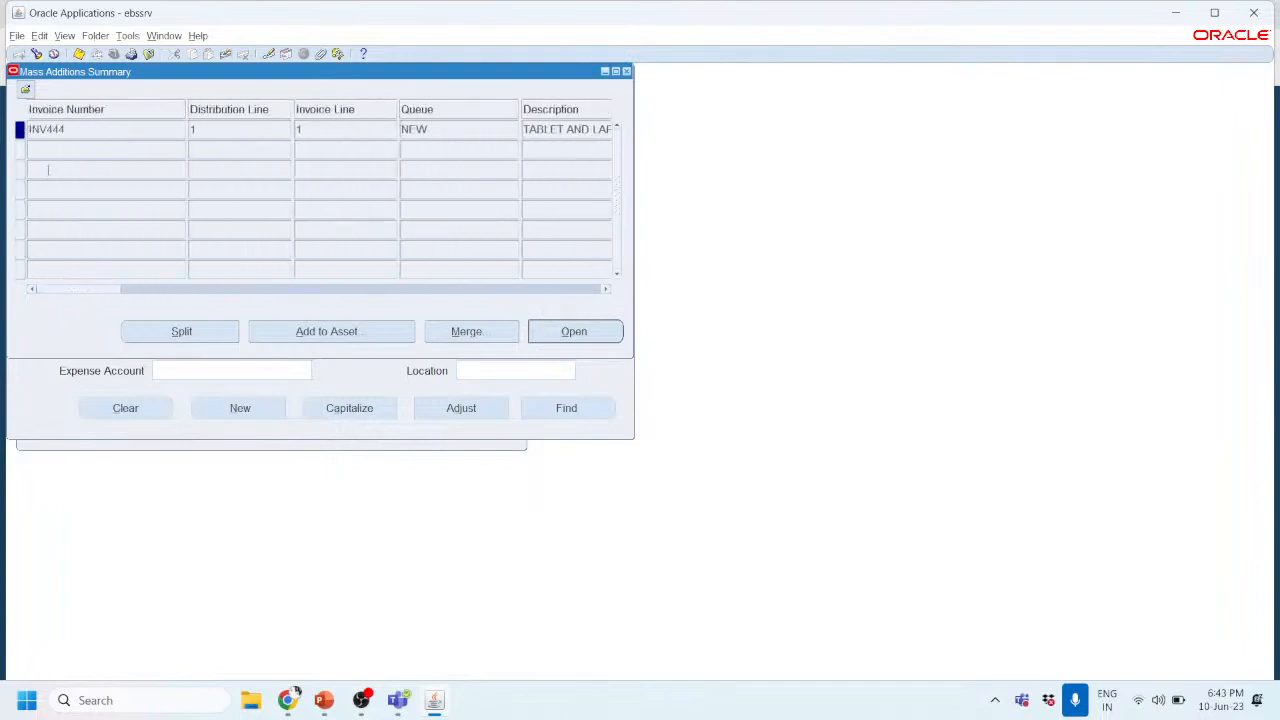
left_click(598, 334)
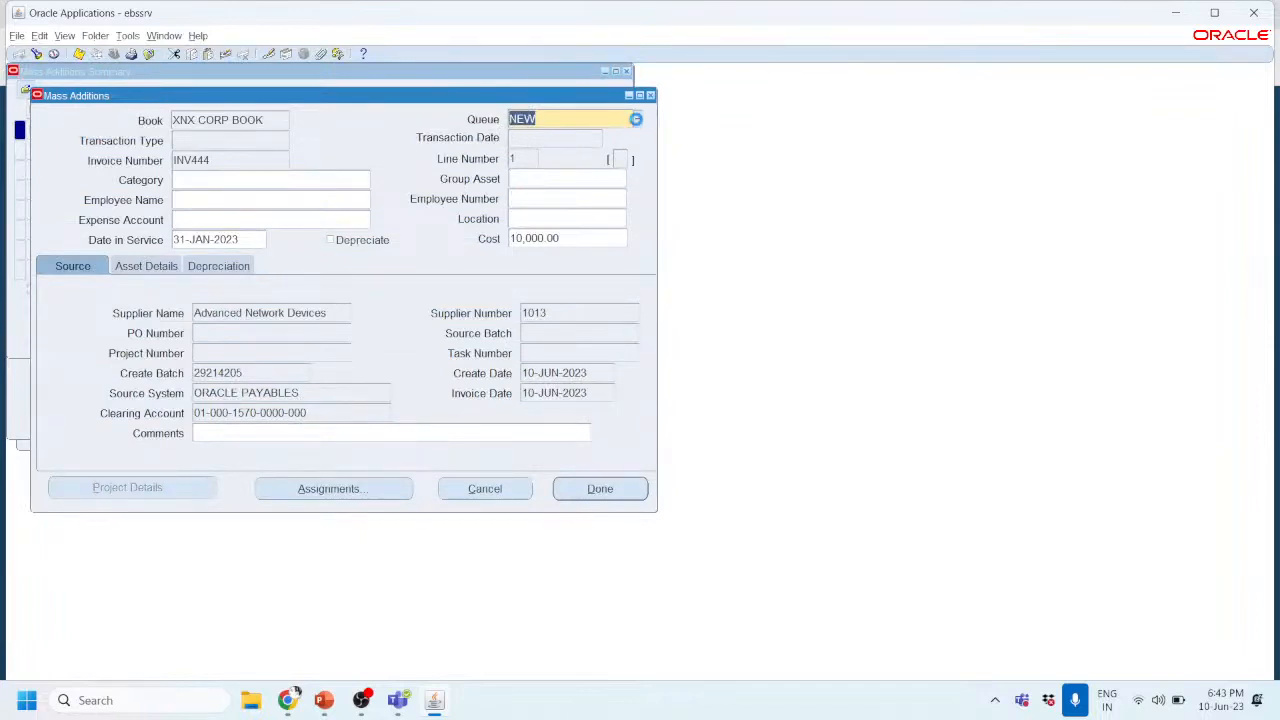
Step: Set the Queue of the INV444 mass addition to Post
left_click(635, 119)
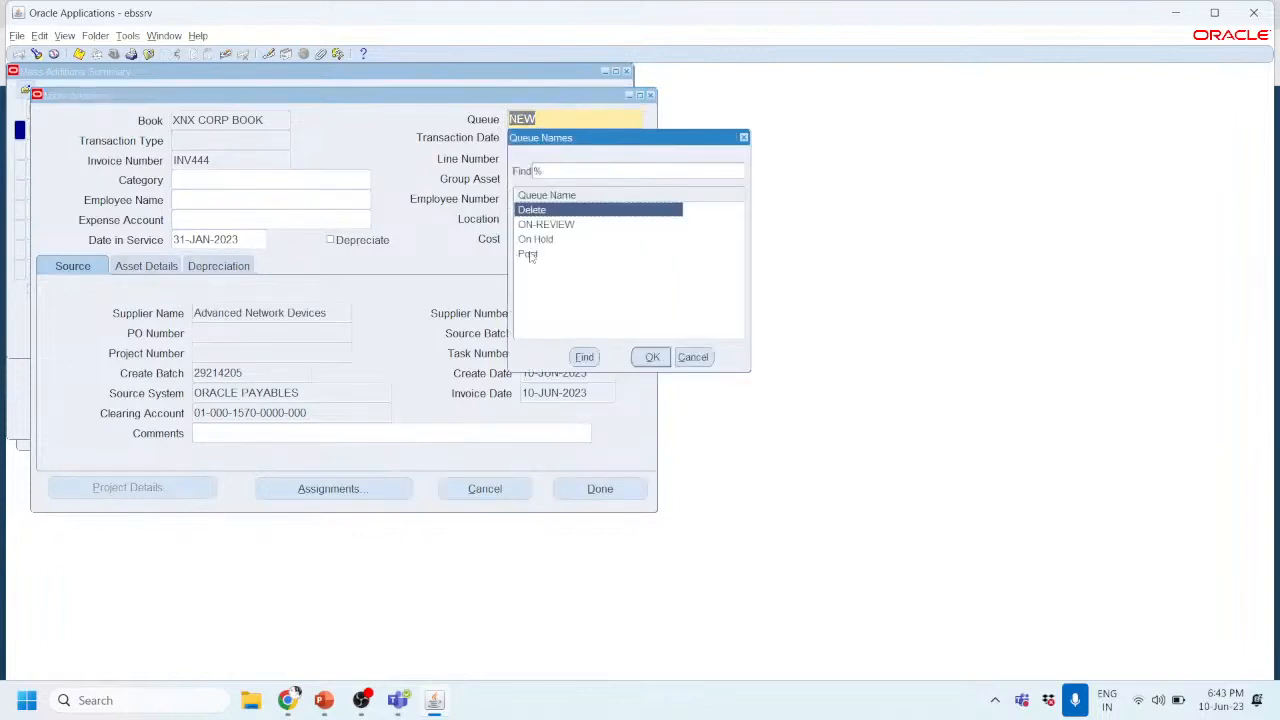
left_click(530, 254)
left_click(647, 357)
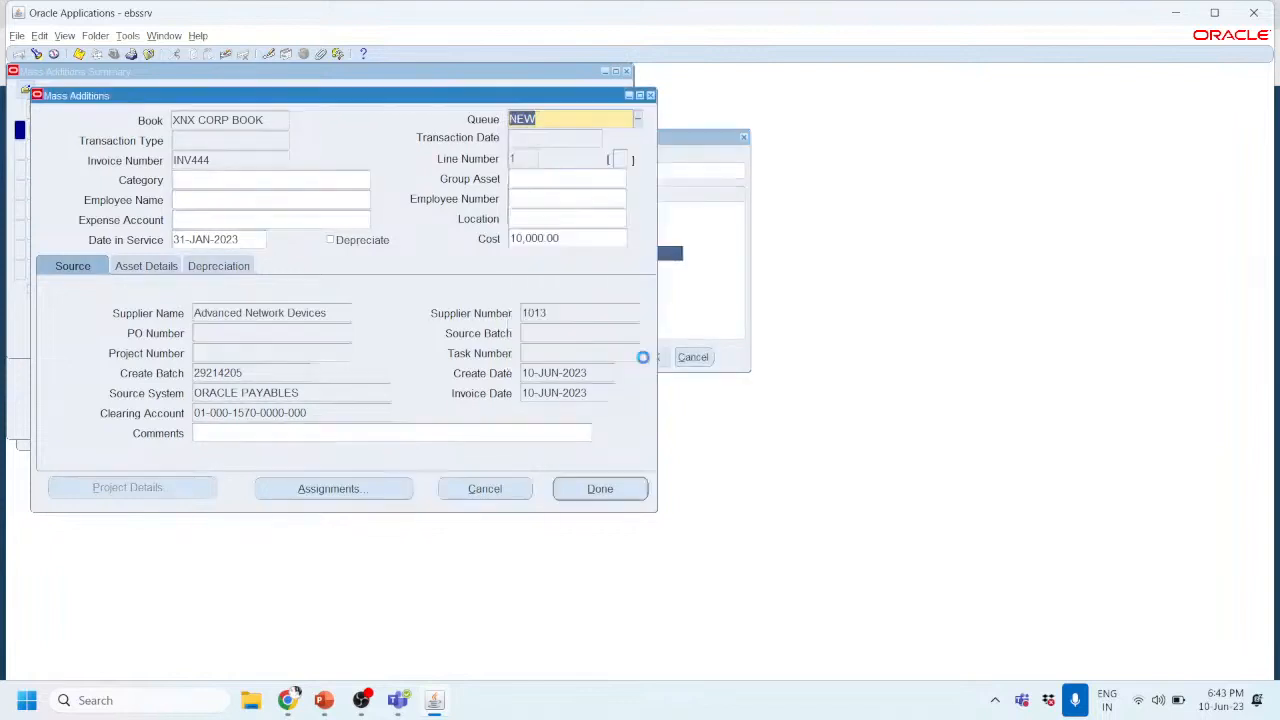
Step: Assign the COMPUTER1-LAPTOP category to the INV444 mass addition using the LAPTOP short alias
left_click(188, 179)
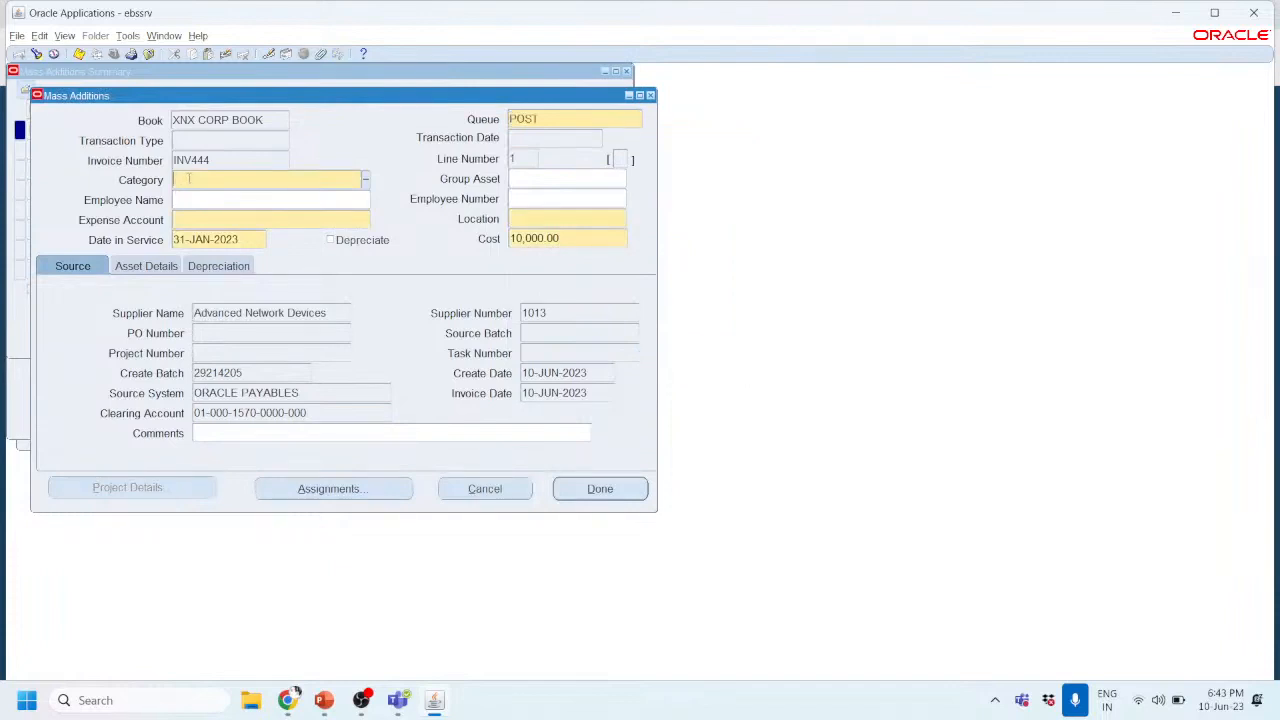
left_click(365, 181)
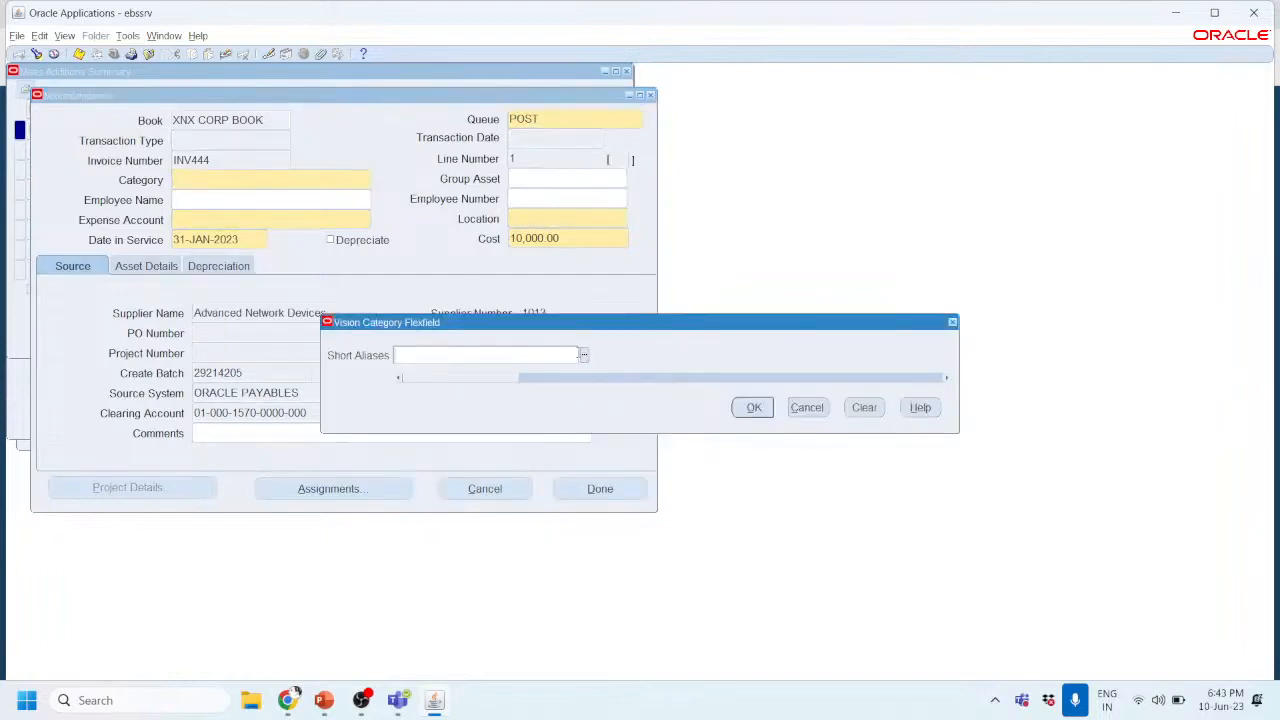
left_click(584, 355)
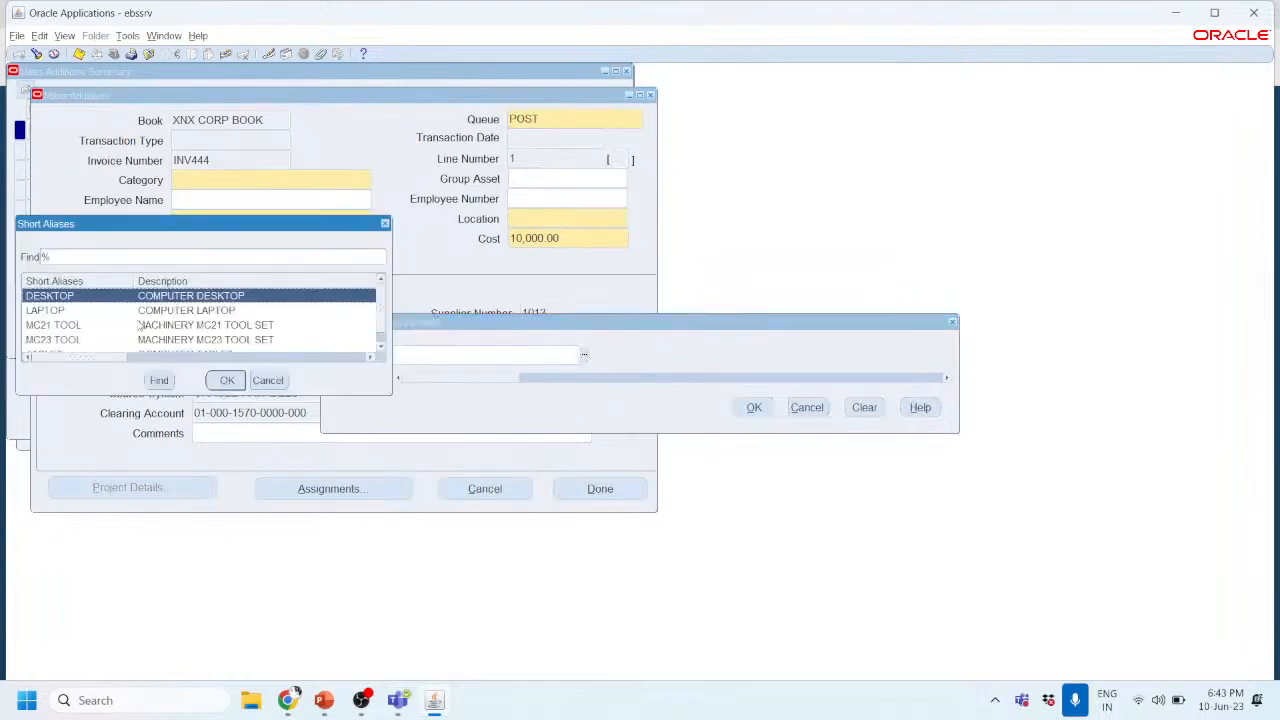
left_click(150, 312)
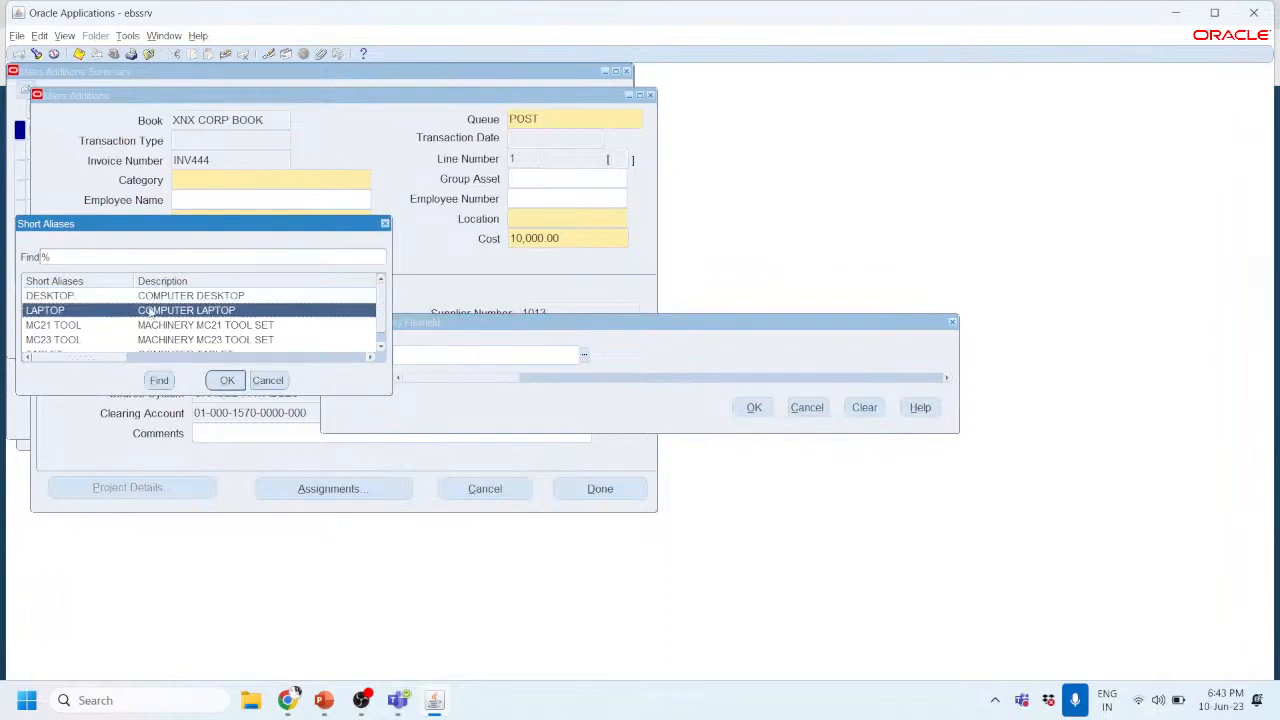
scroll(150, 312, "down", 1)
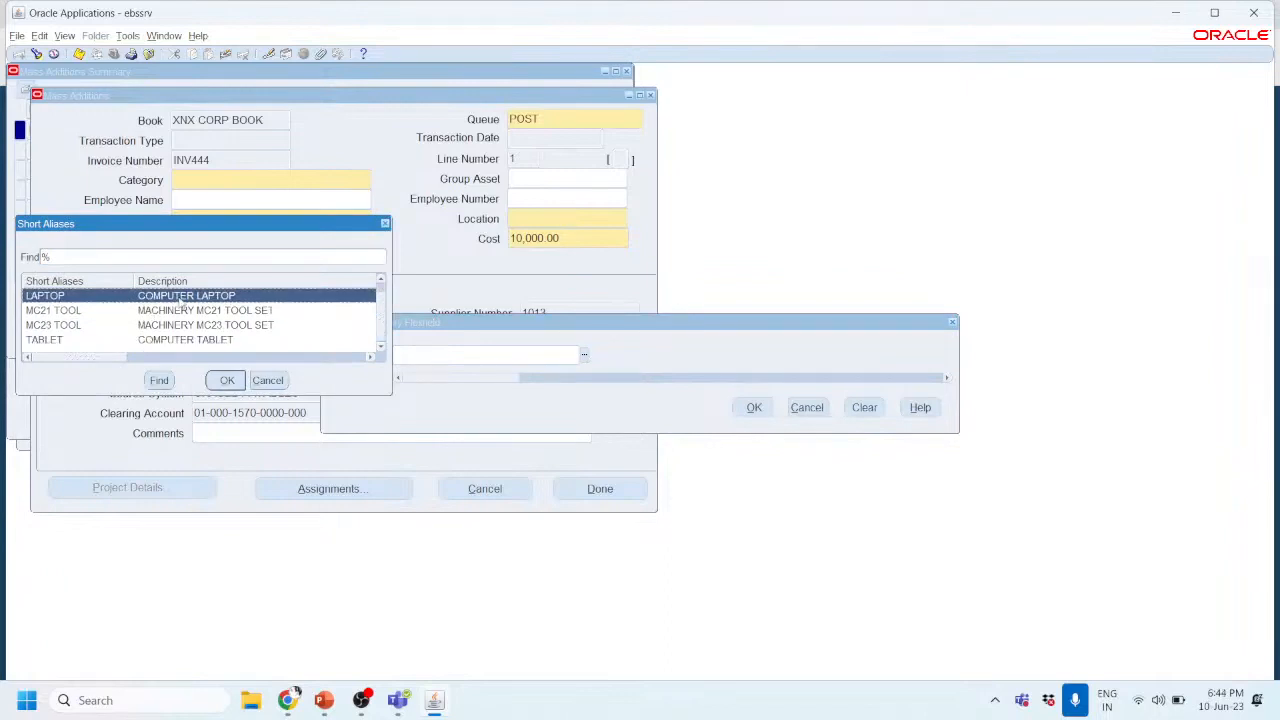
left_click(227, 380)
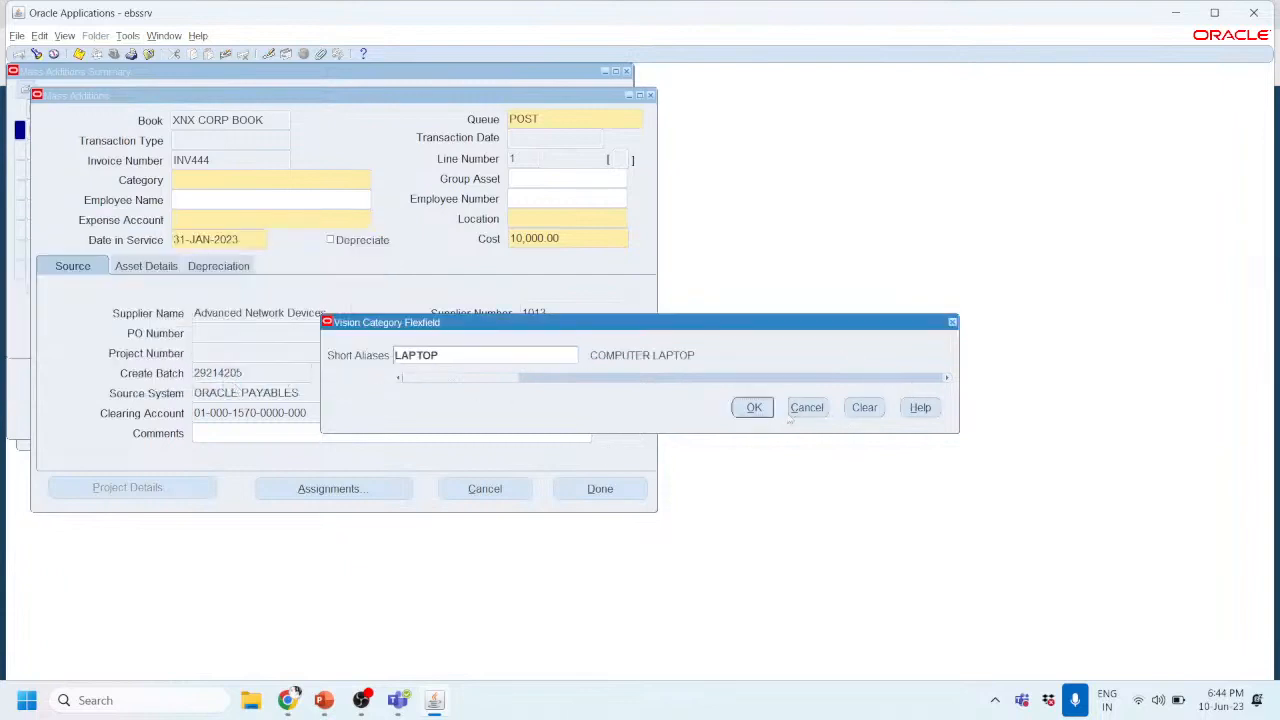
left_click(754, 408)
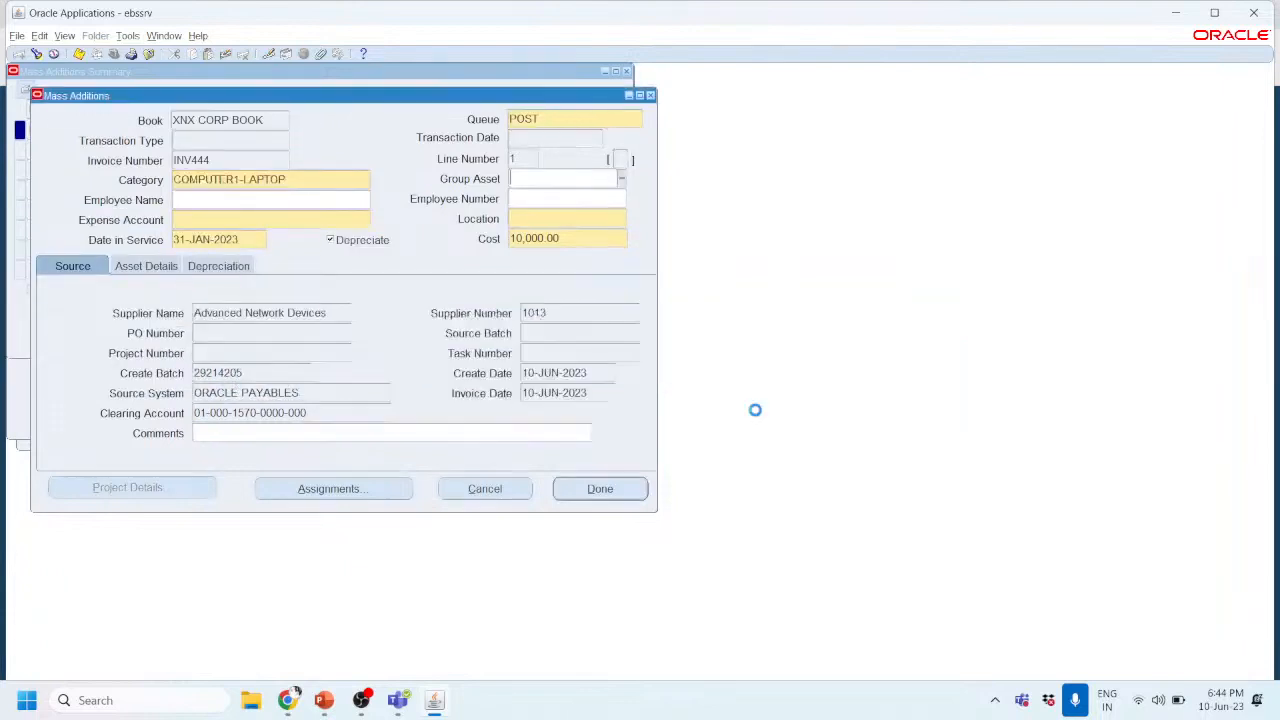
left_click(253, 222)
left_click(366, 222)
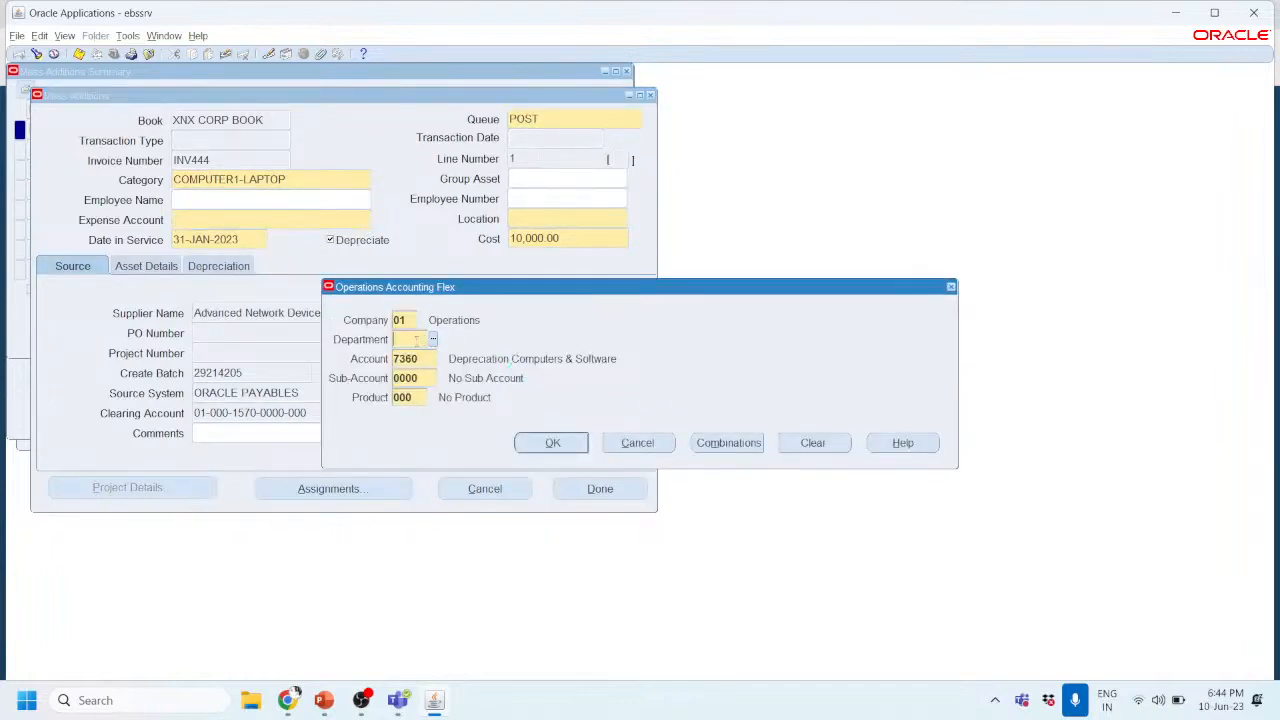
type("000")
key("Tab")
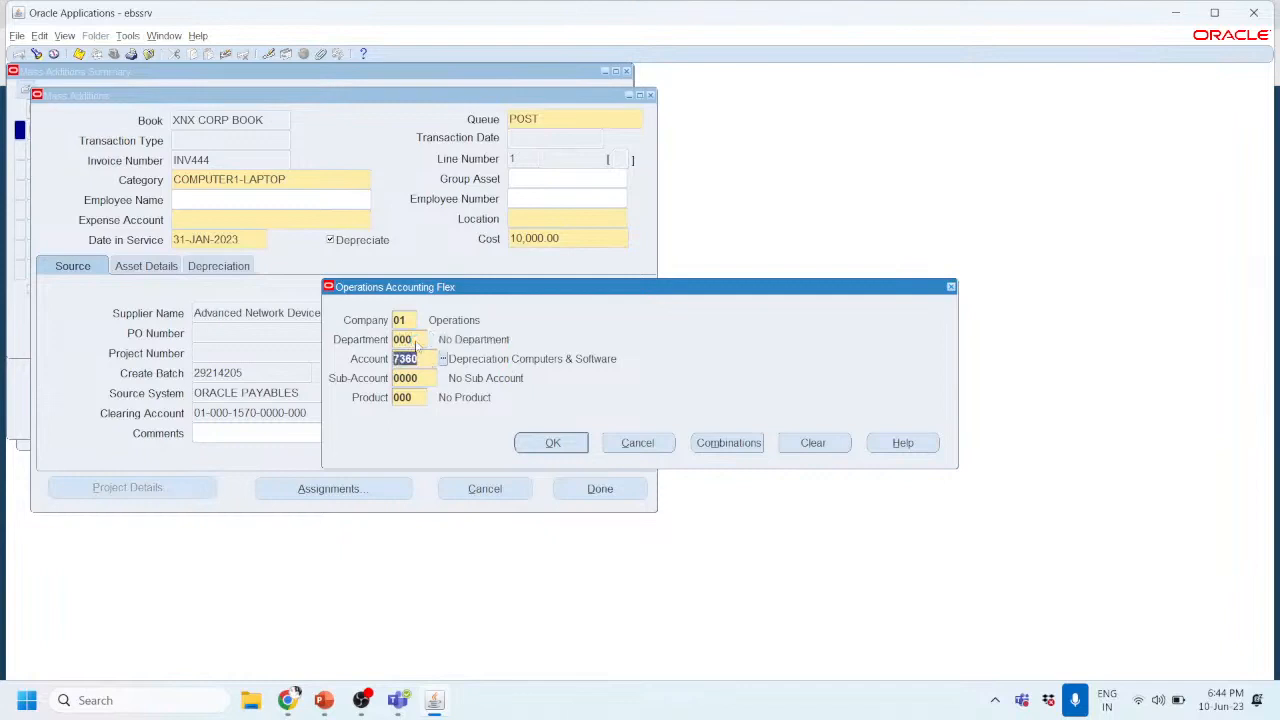
left_click(556, 443)
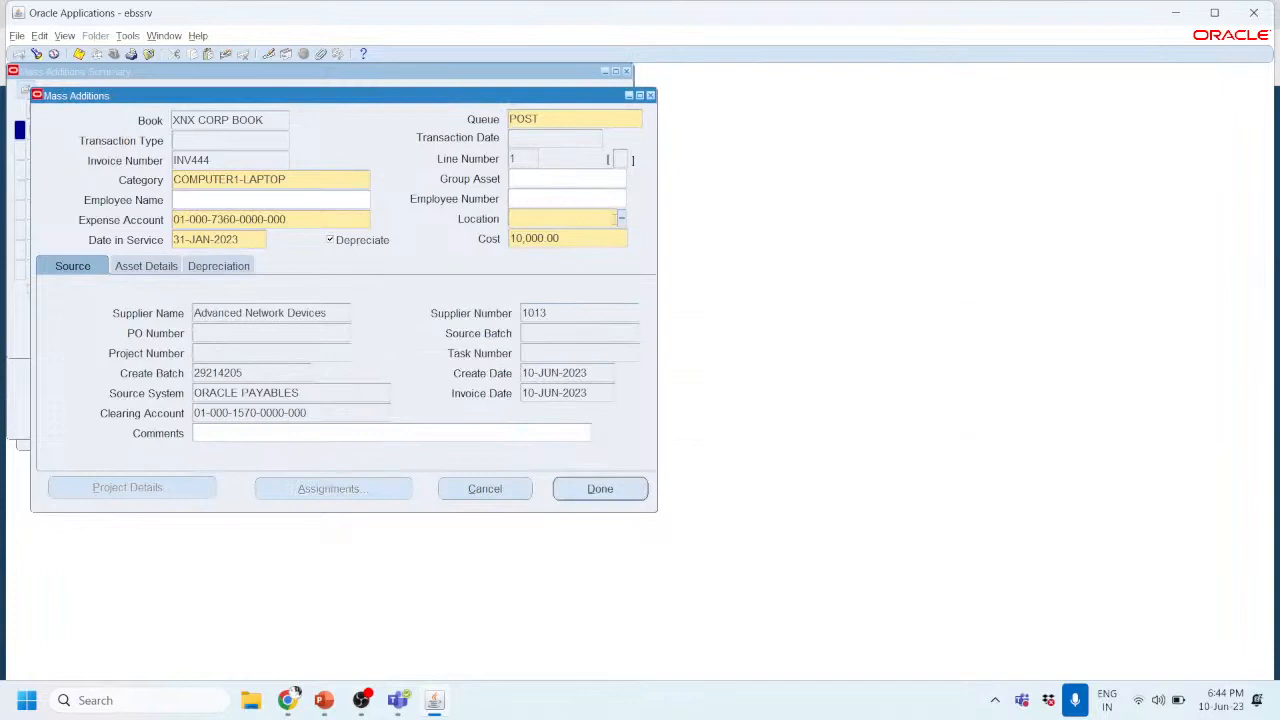
left_click(615, 218)
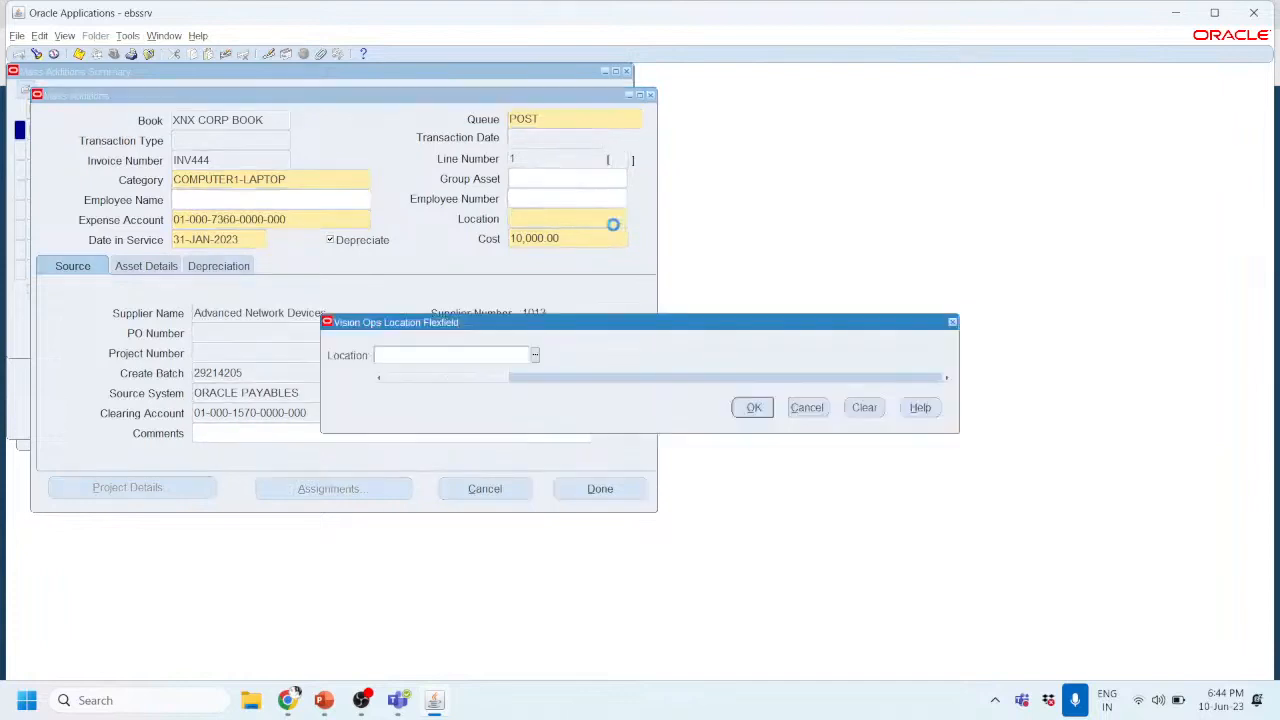
left_click(534, 354)
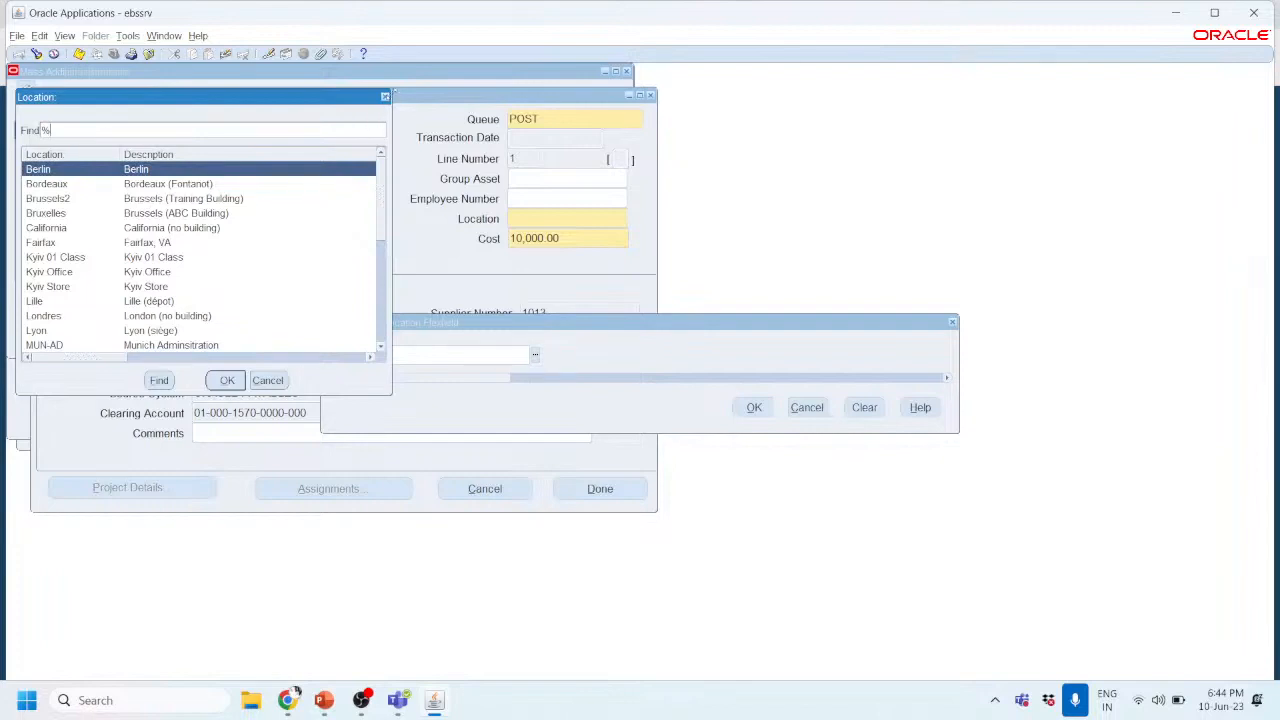
left_click(385, 97)
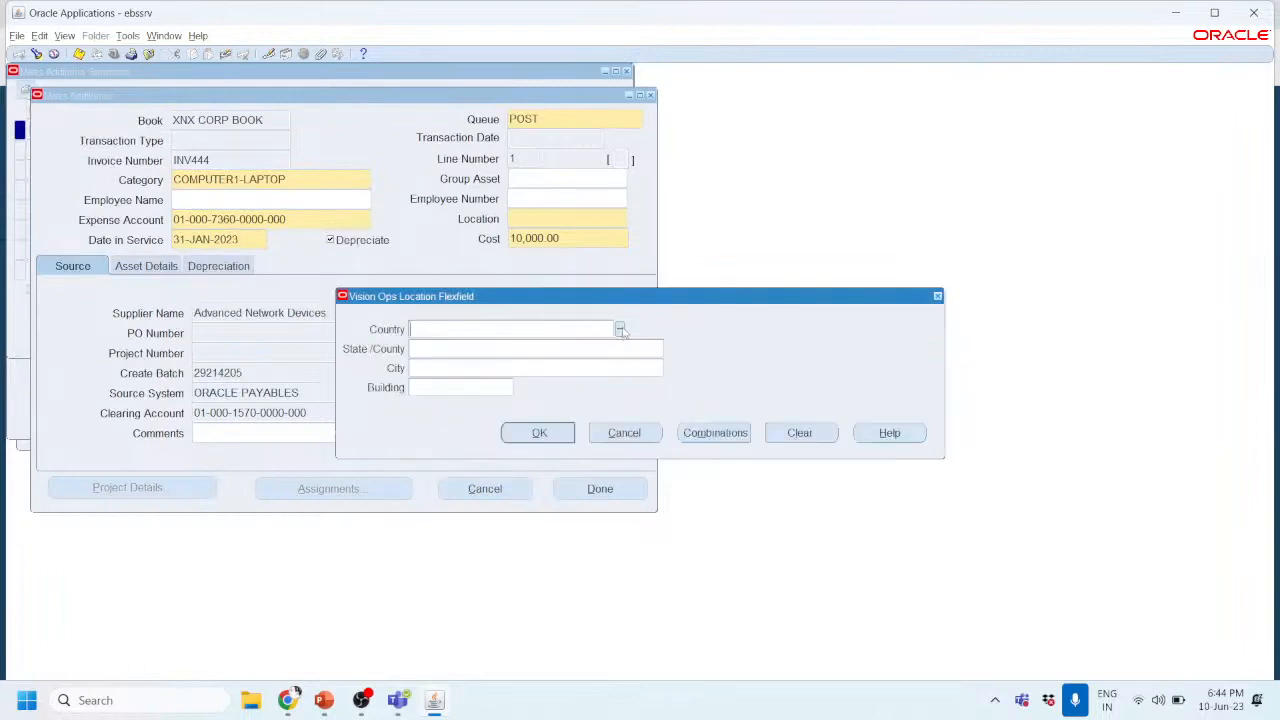
left_click(620, 330)
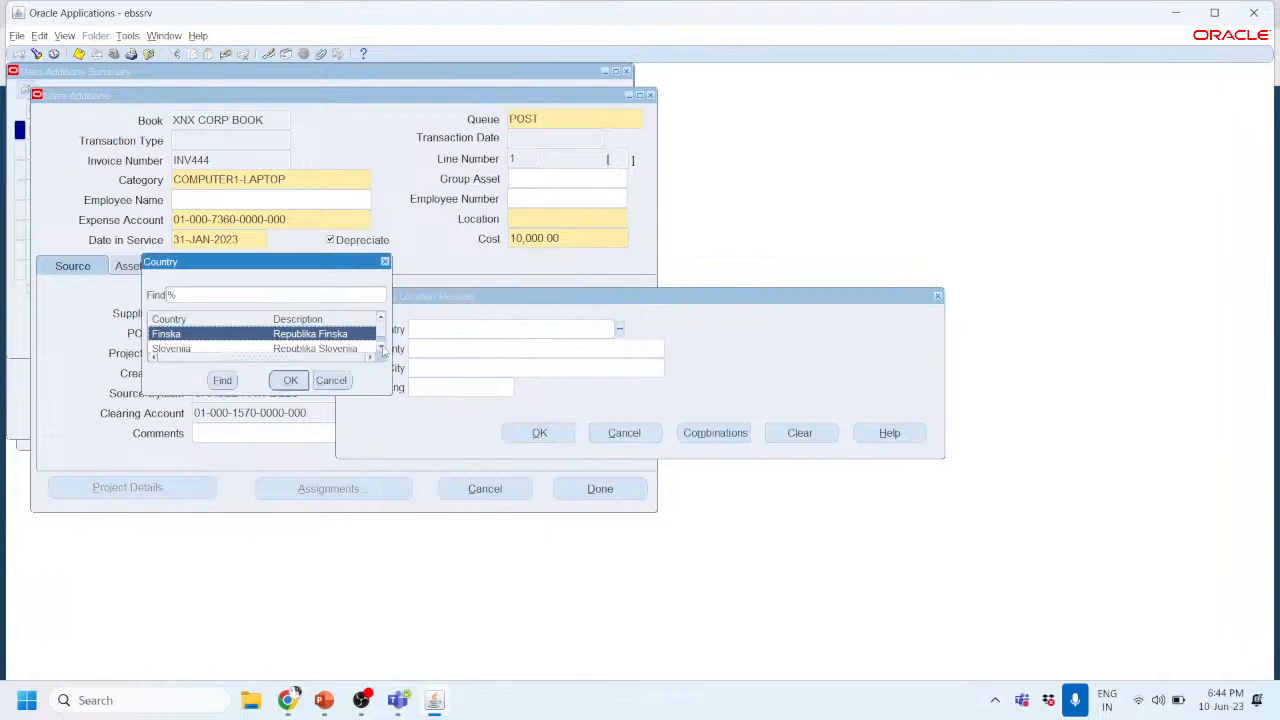
left_click(380, 348)
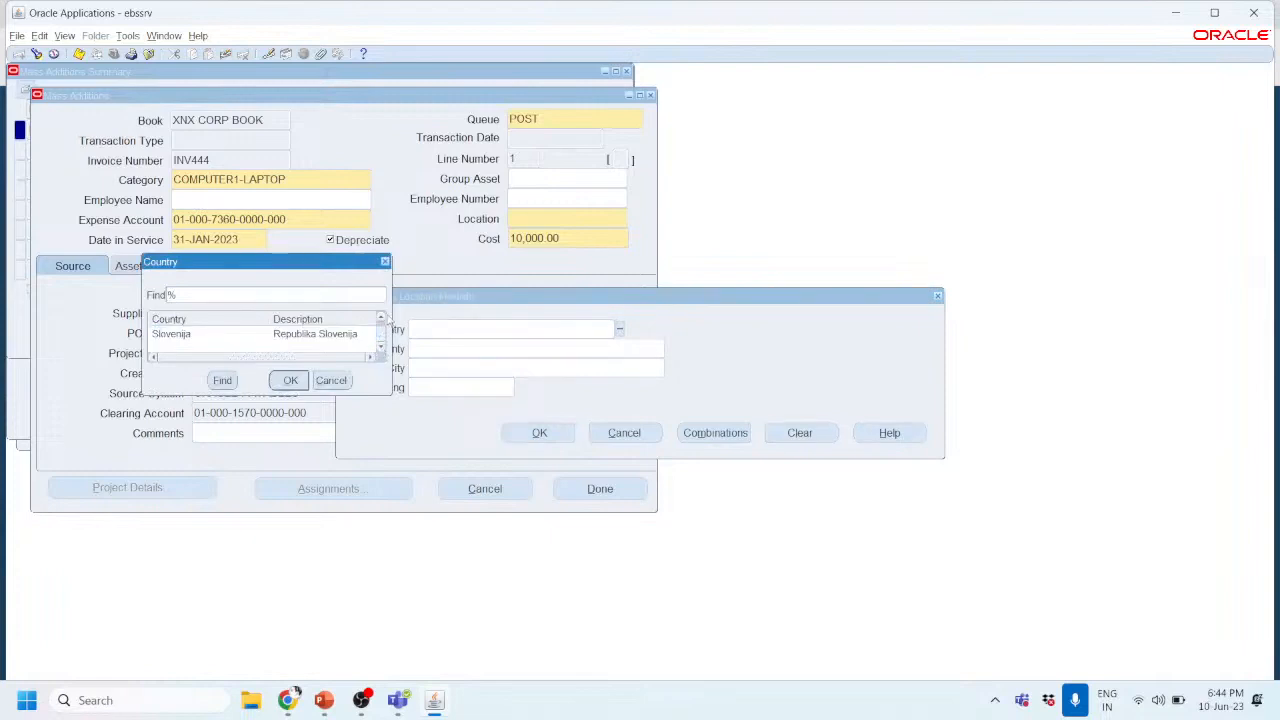
left_click(381, 318)
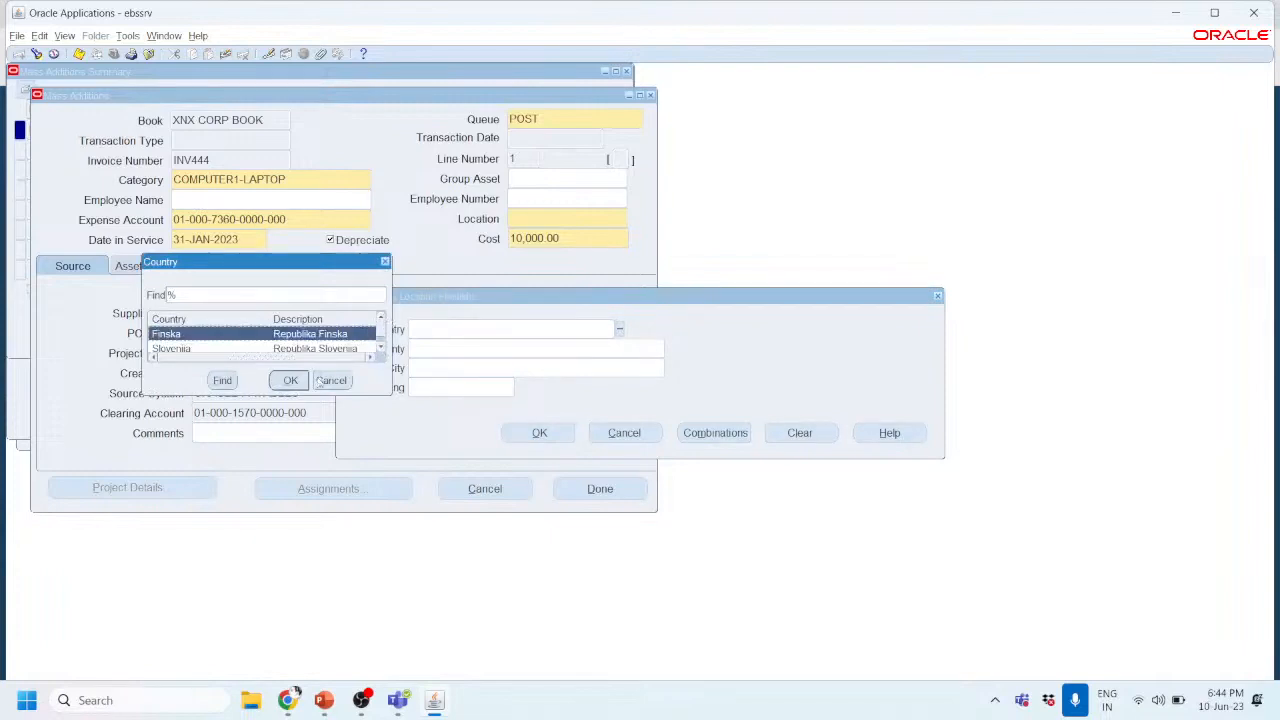
left_click(333, 382)
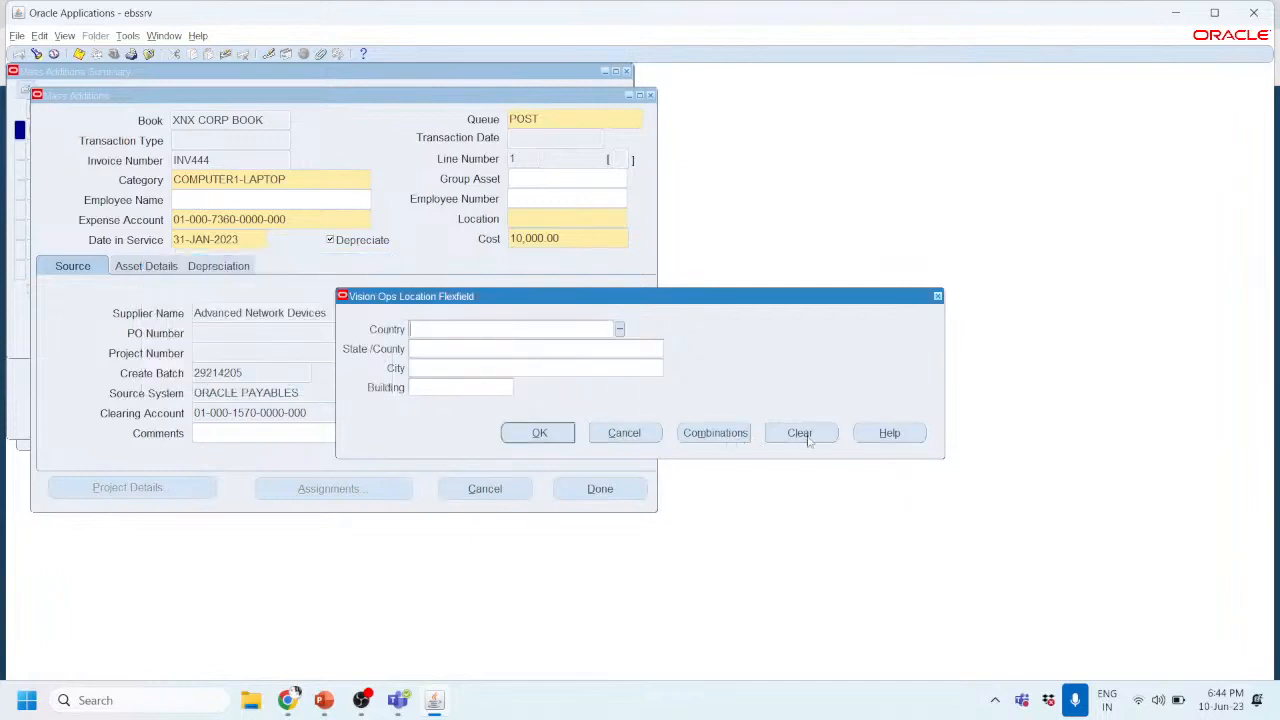
left_click(636, 438)
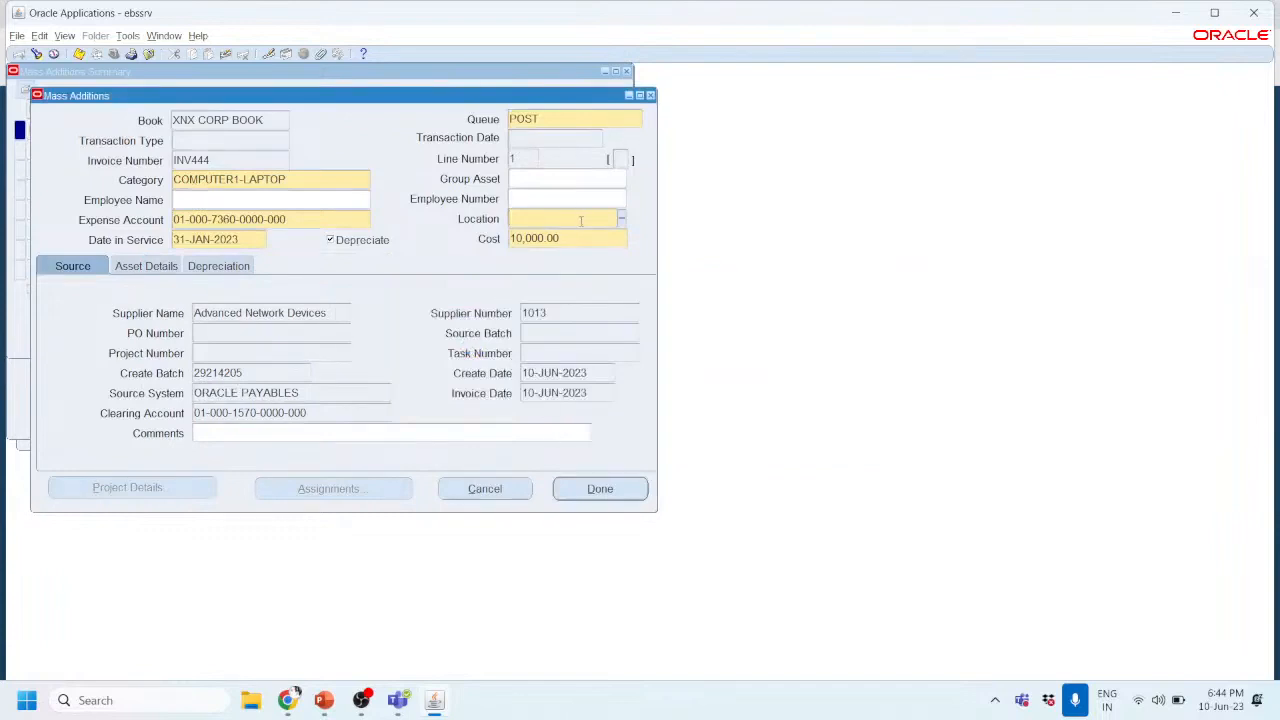
Step: Choose the Redwood City alias (Redwood City Store 419) for the mass addition's Location and dismiss the alias error
left_click(621, 218)
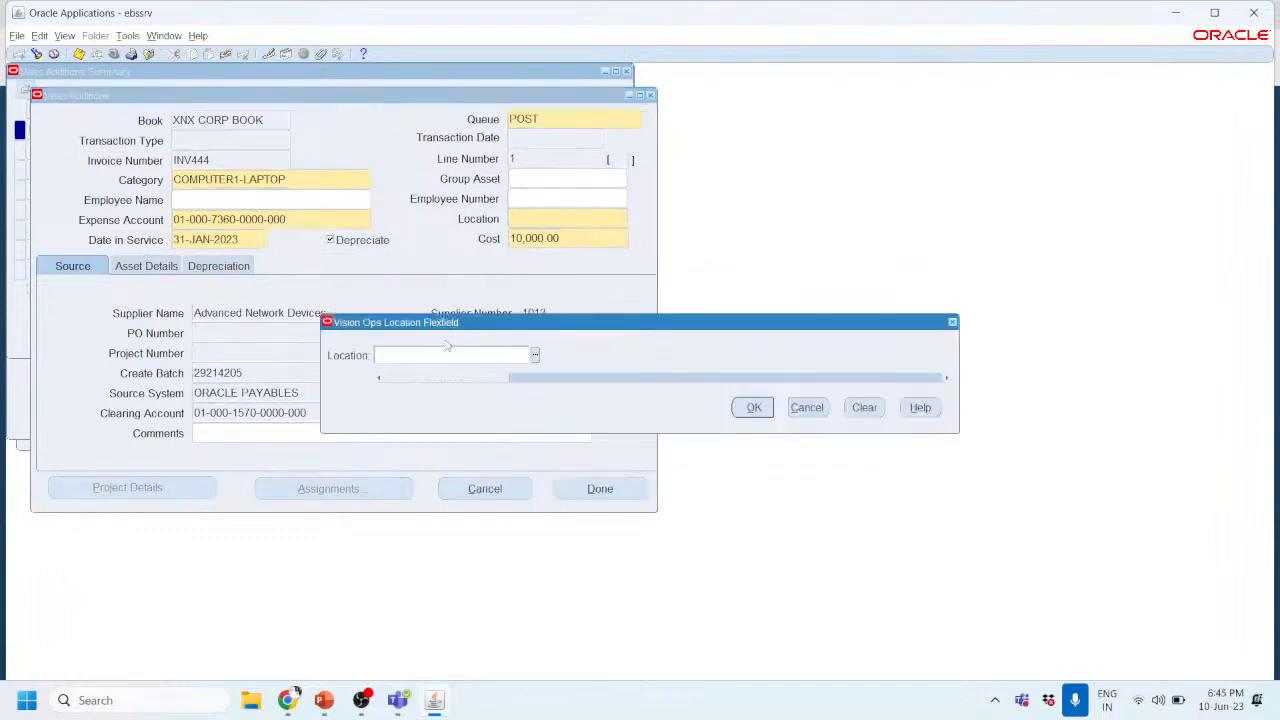
left_click(535, 355)
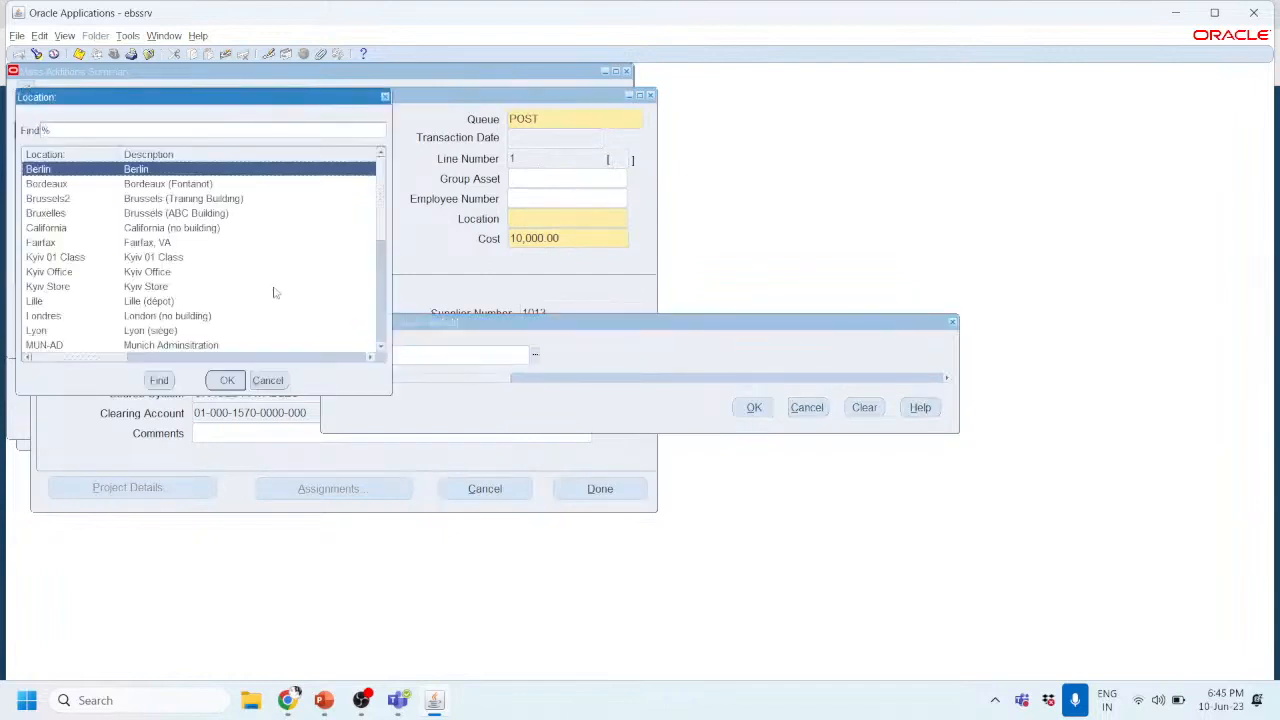
scroll(275, 292, "down", 3)
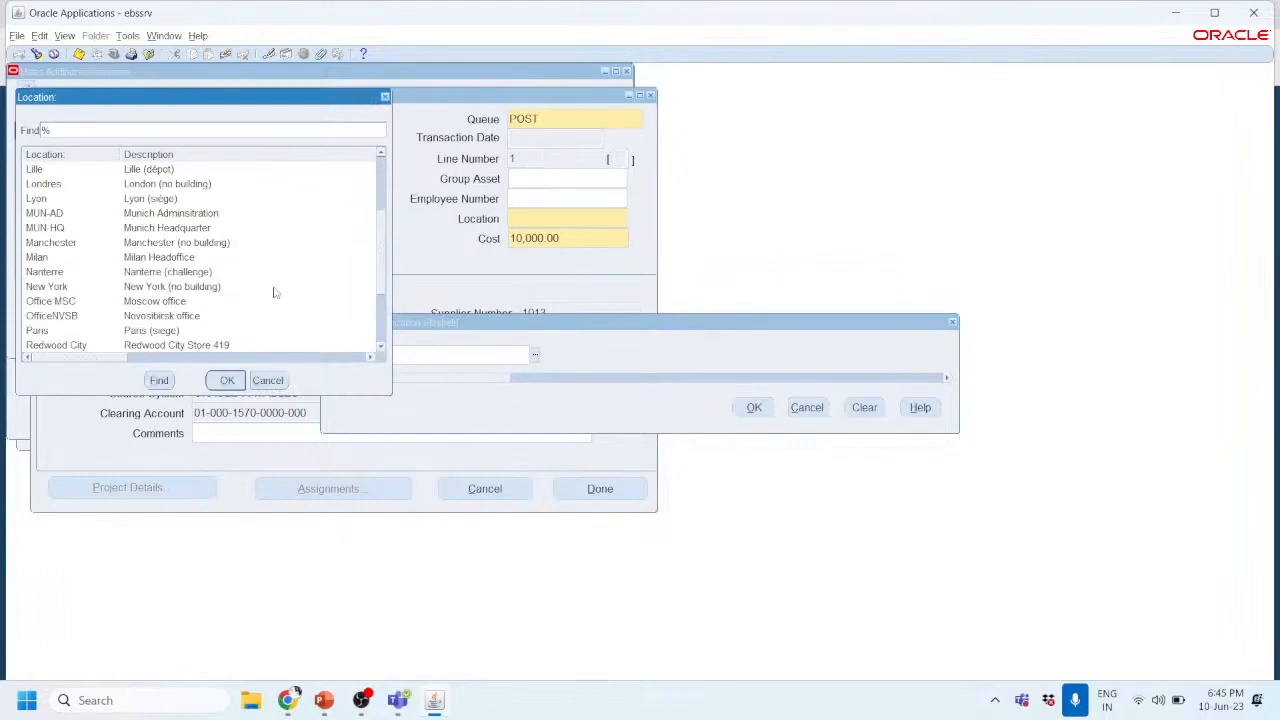
scroll(275, 292, "down", 1)
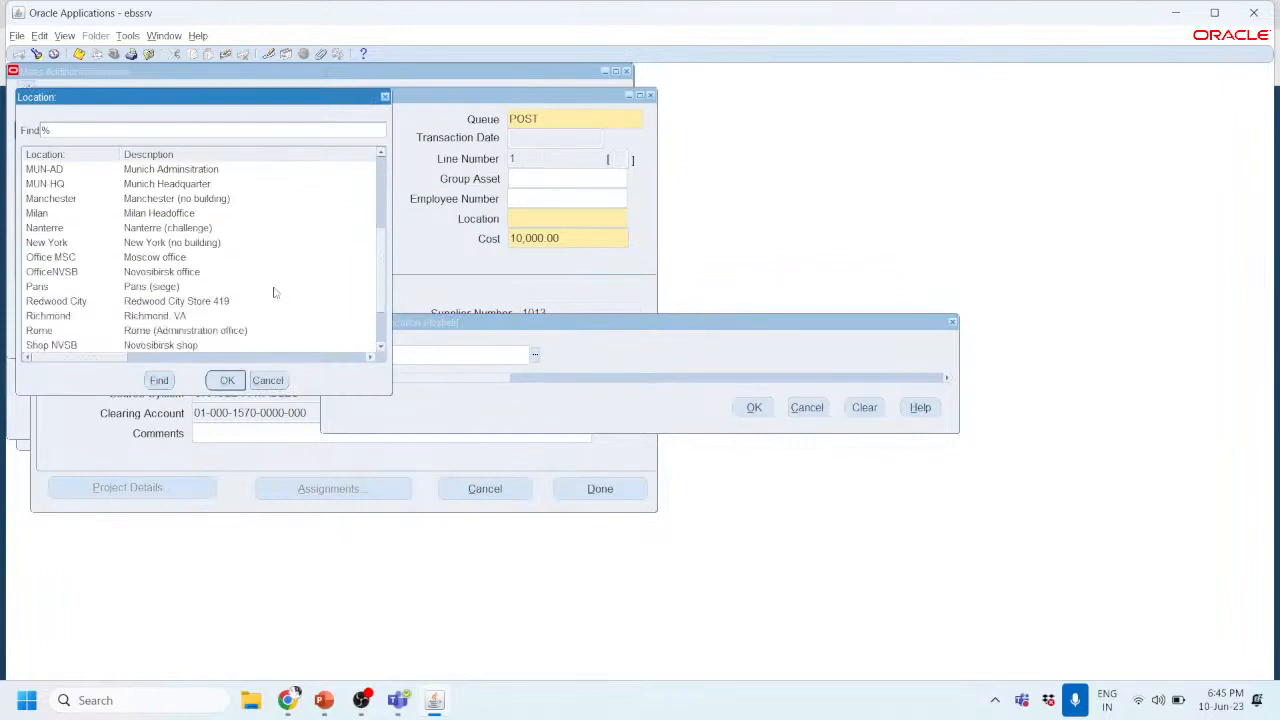
scroll(275, 292, "down", 2)
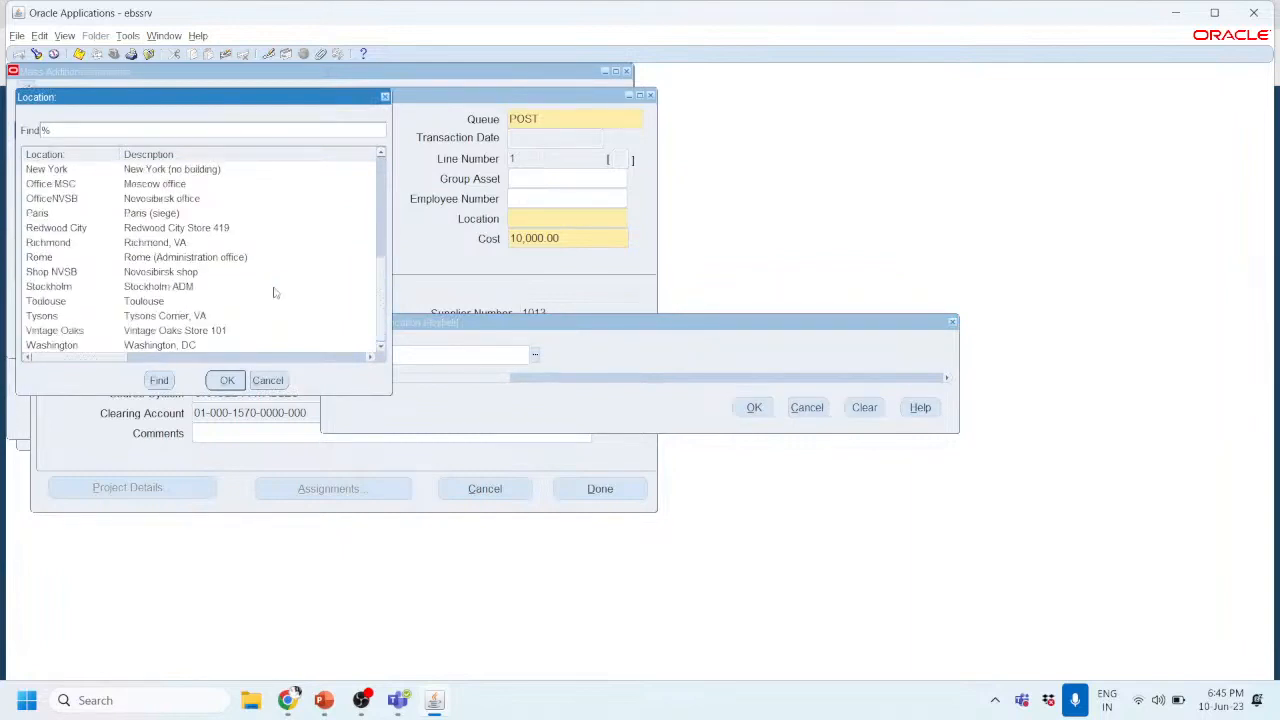
scroll(275, 292, "up", 1)
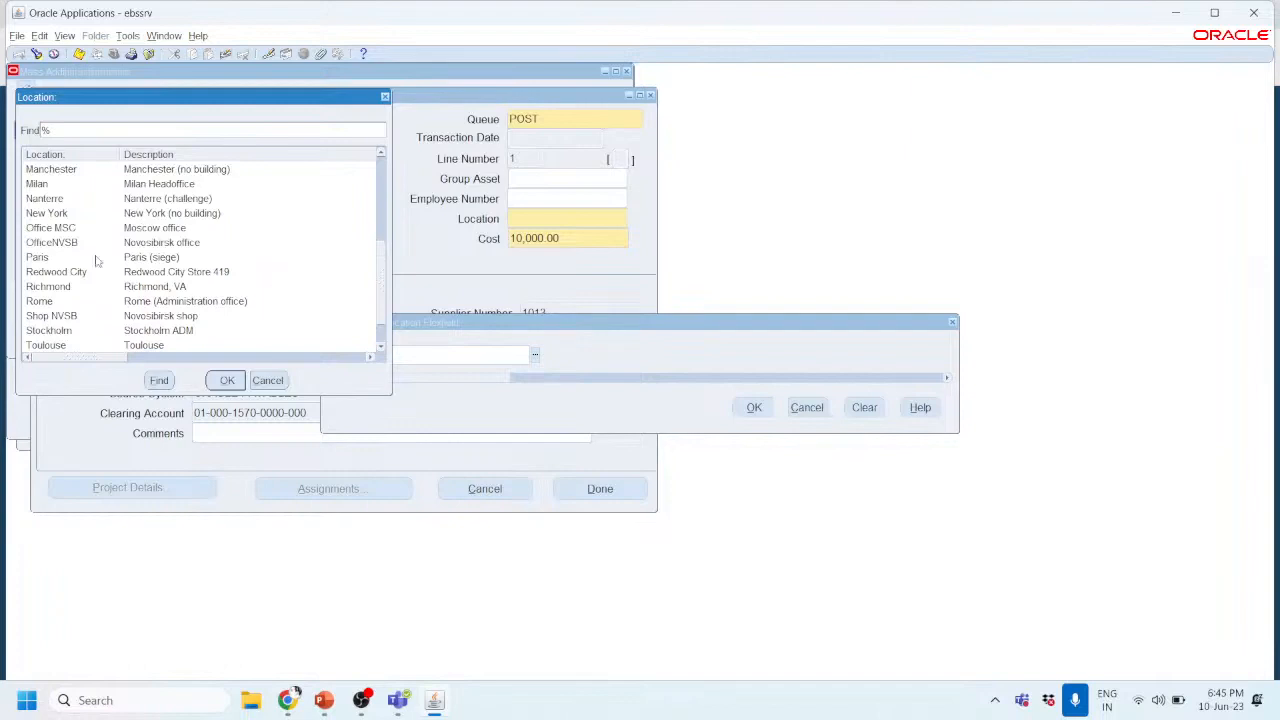
left_click(175, 277)
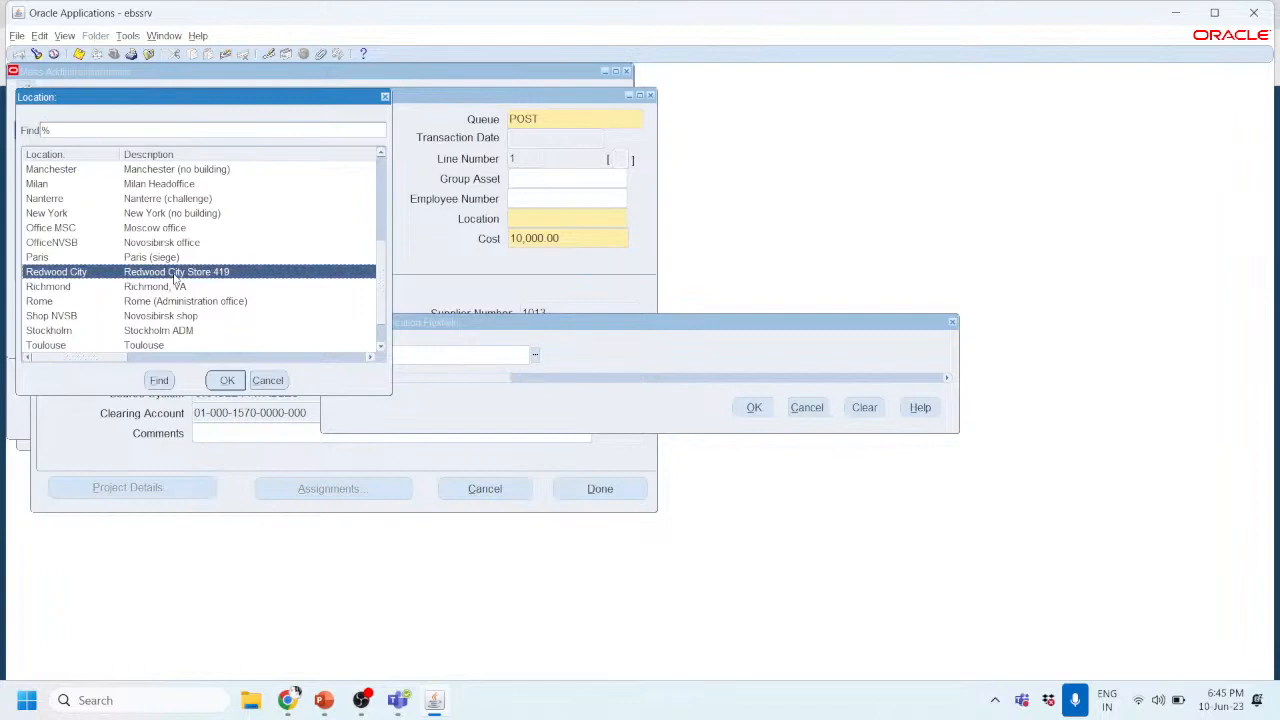
double_click(175, 277)
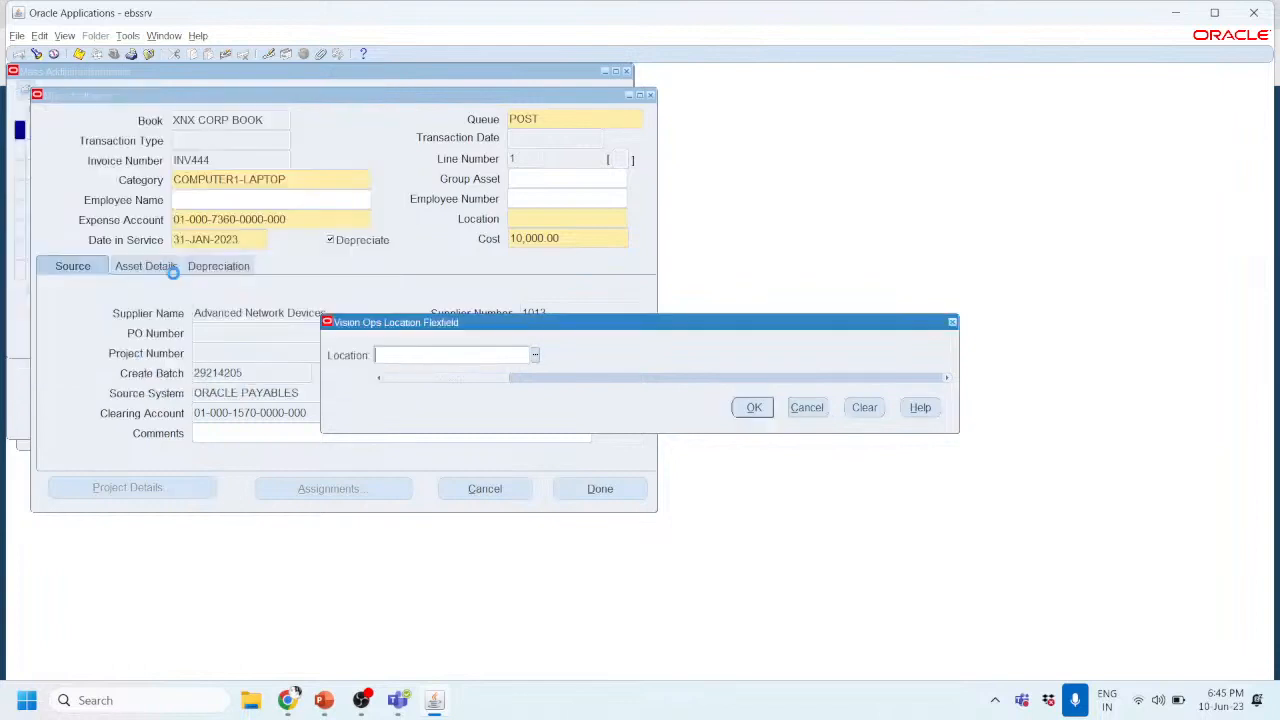
left_click(740, 407)
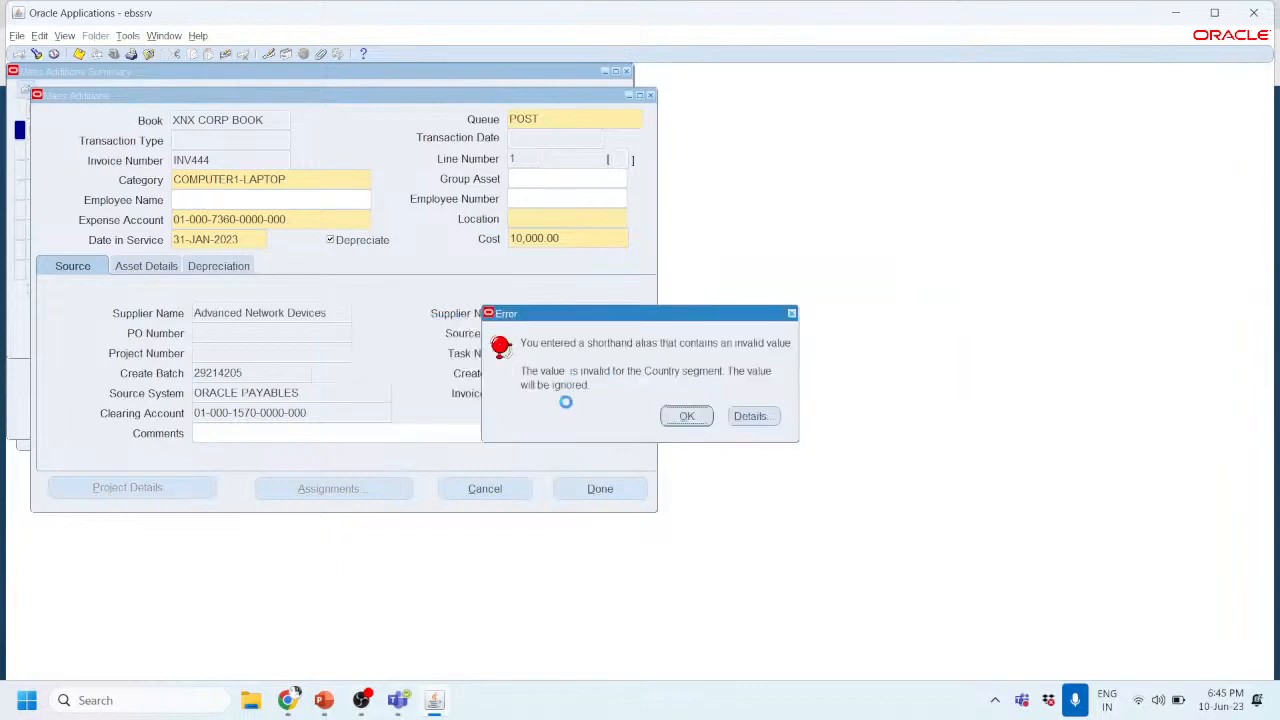
left_click(700, 414)
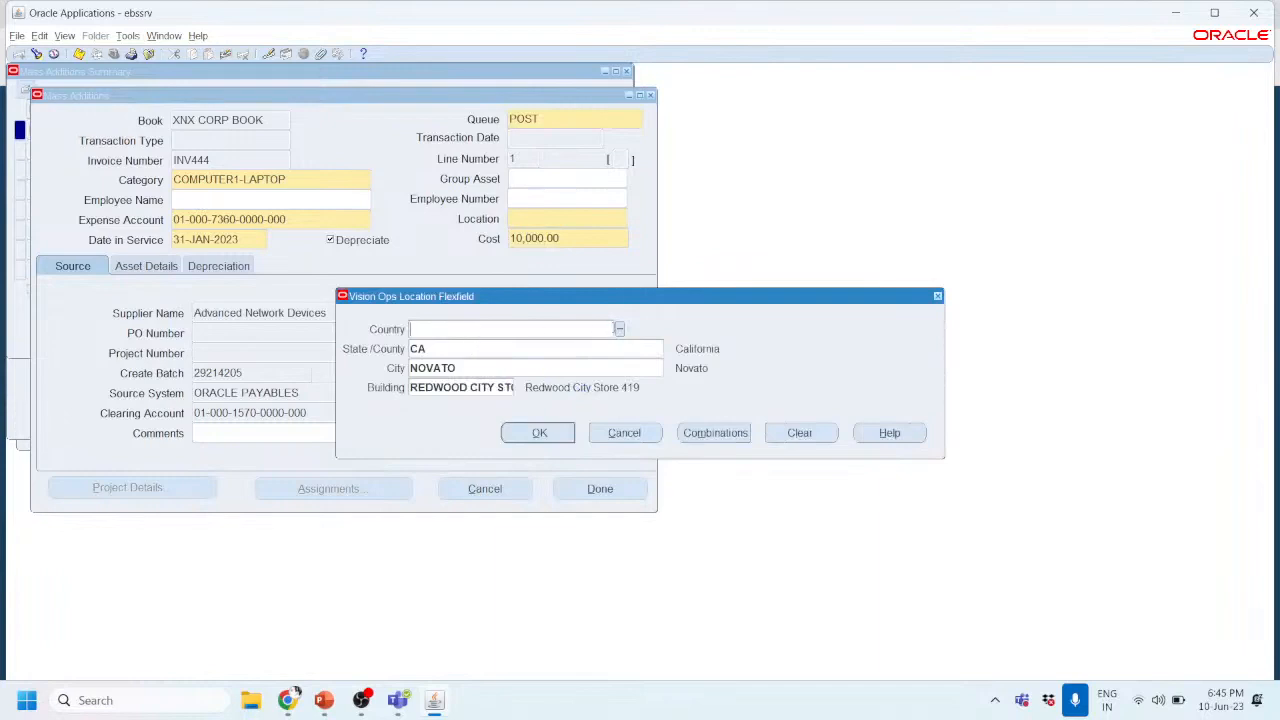
Step: Set the mass addition's Location to country Finska, state DELHI, city NEW DELHI and building HQ BLDG
left_click(619, 328)
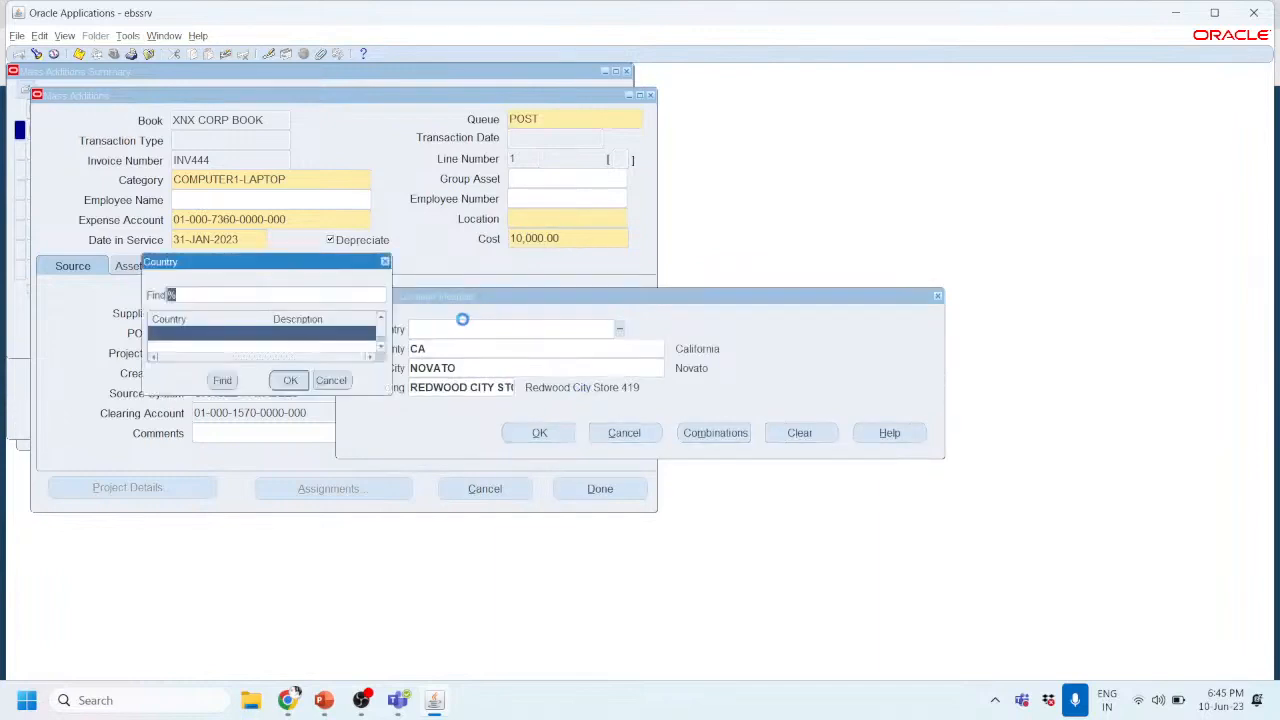
double_click(290, 336)
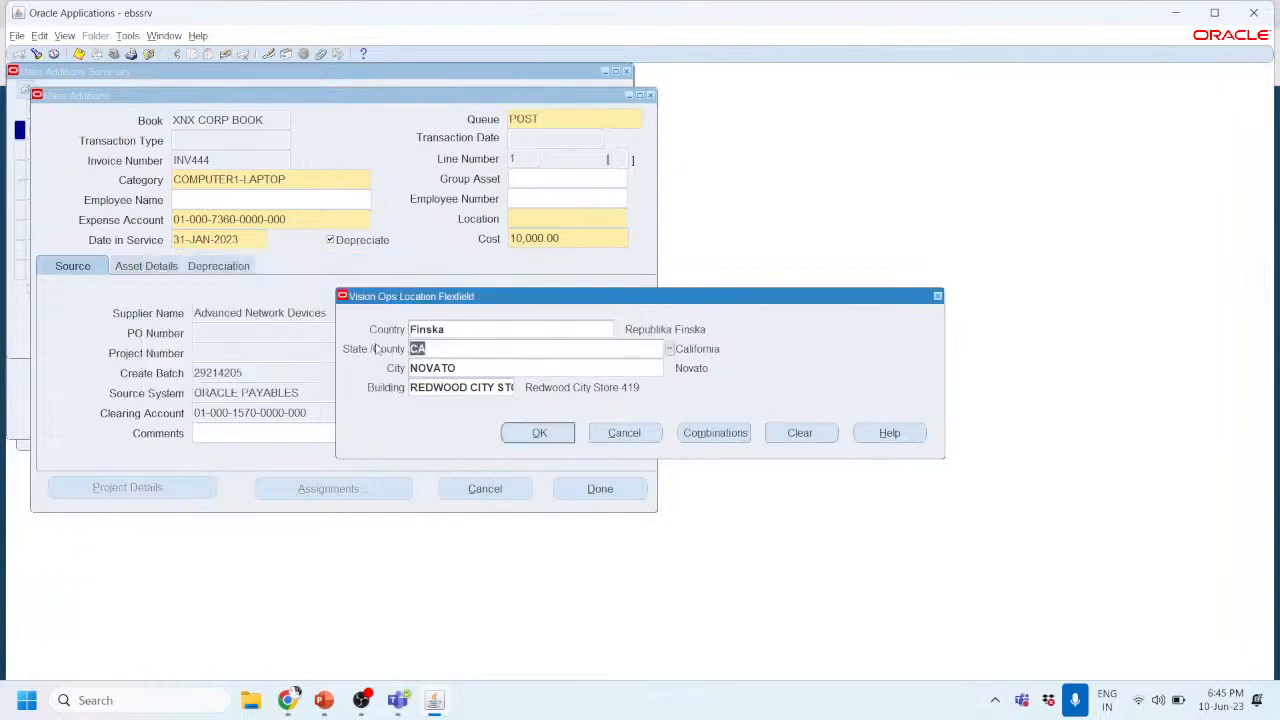
left_click_drag(478, 348, 403, 355)
type("DELHI")
key("Tab")
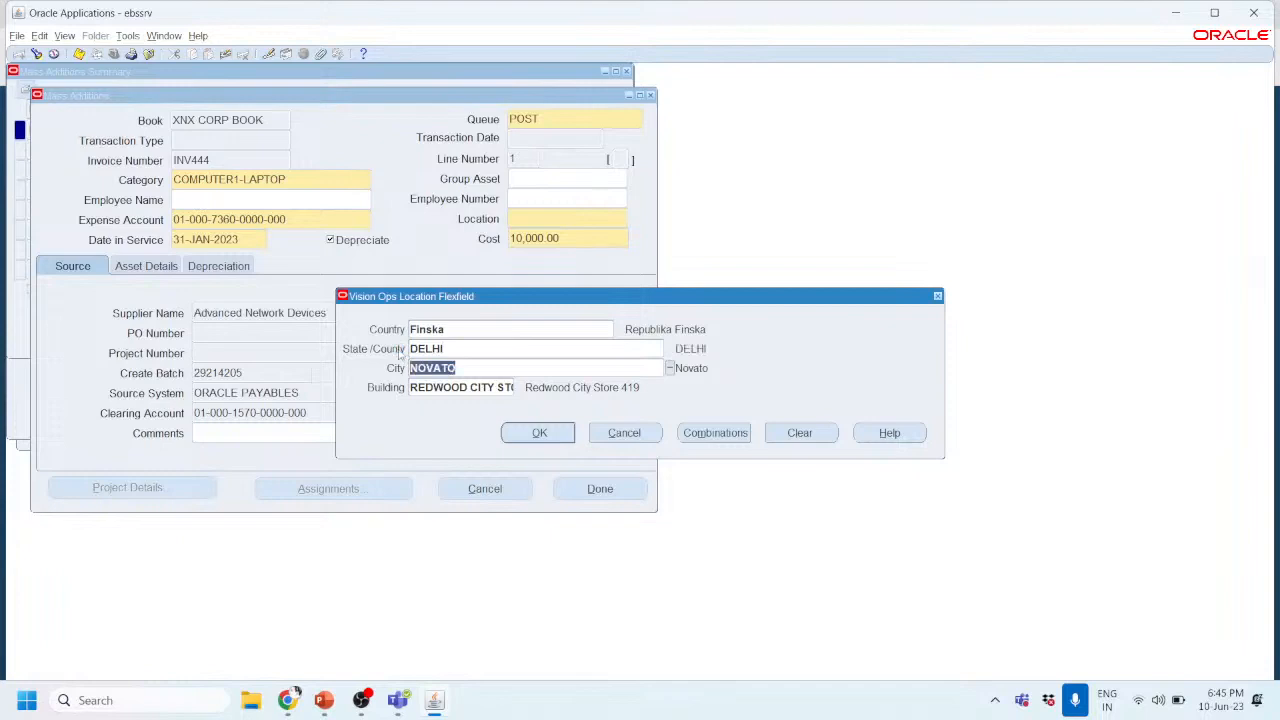
type("NEW DELHI")
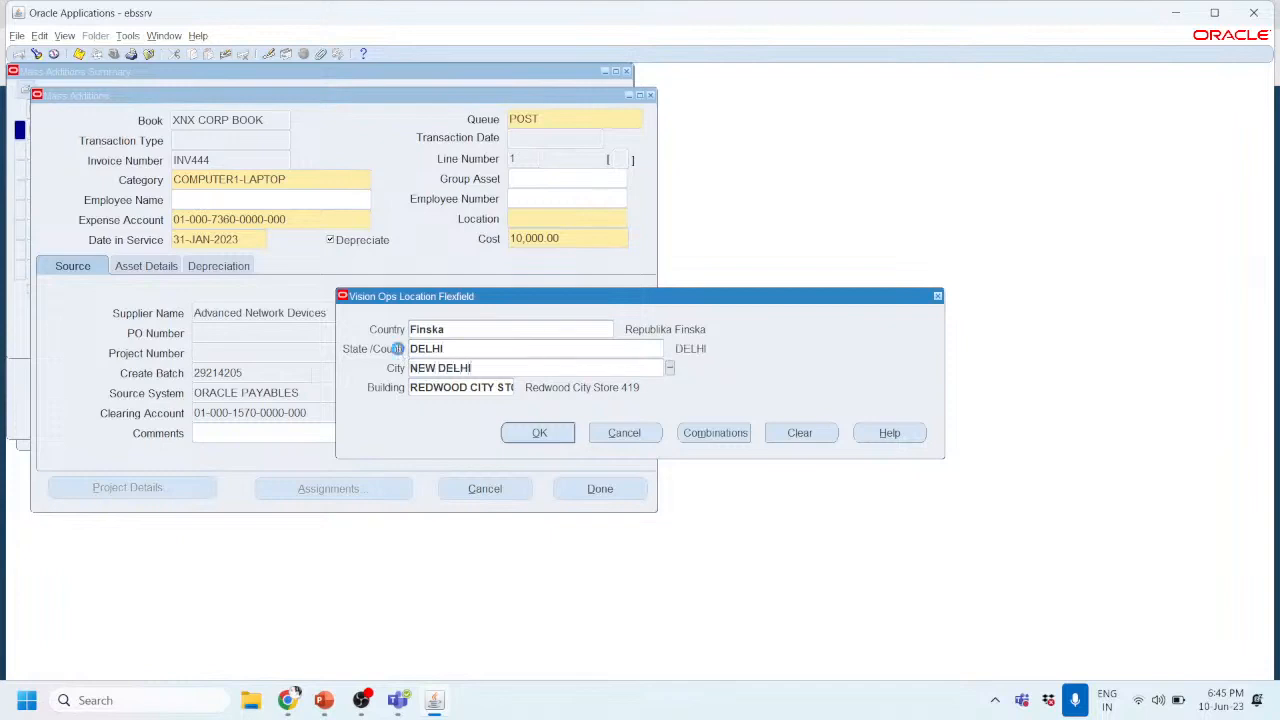
key("Tab")
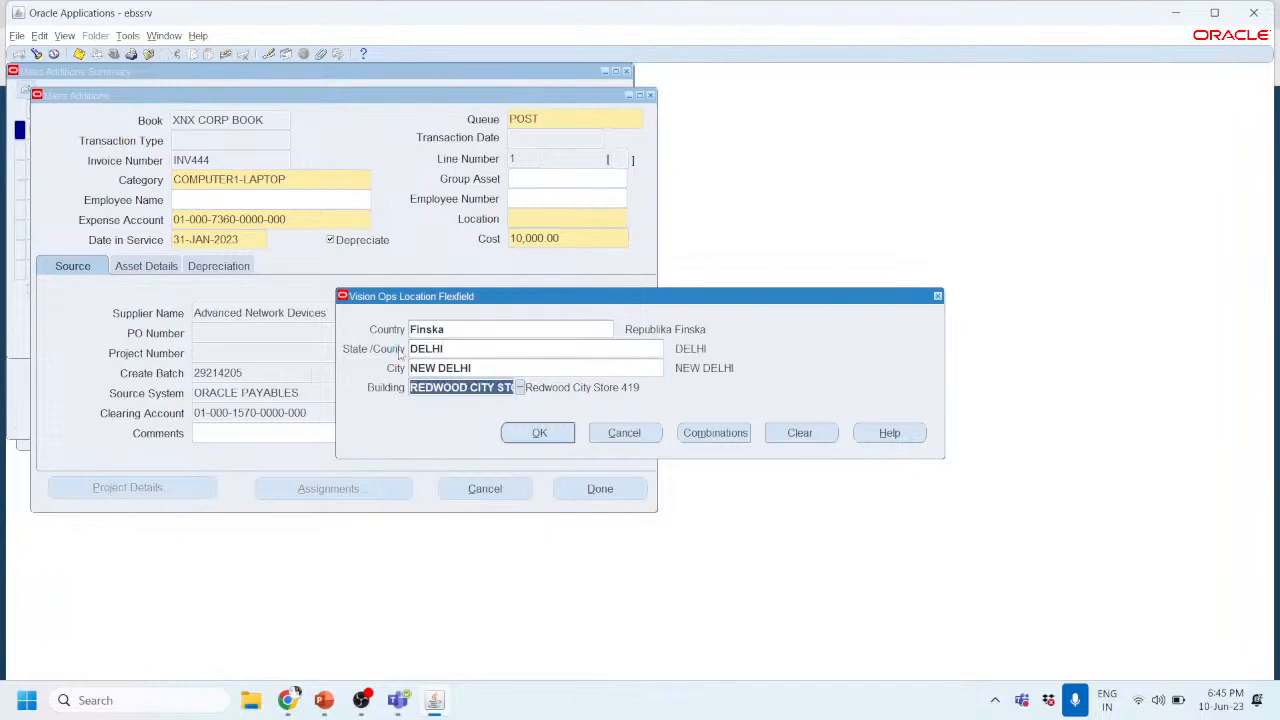
type("HQ")
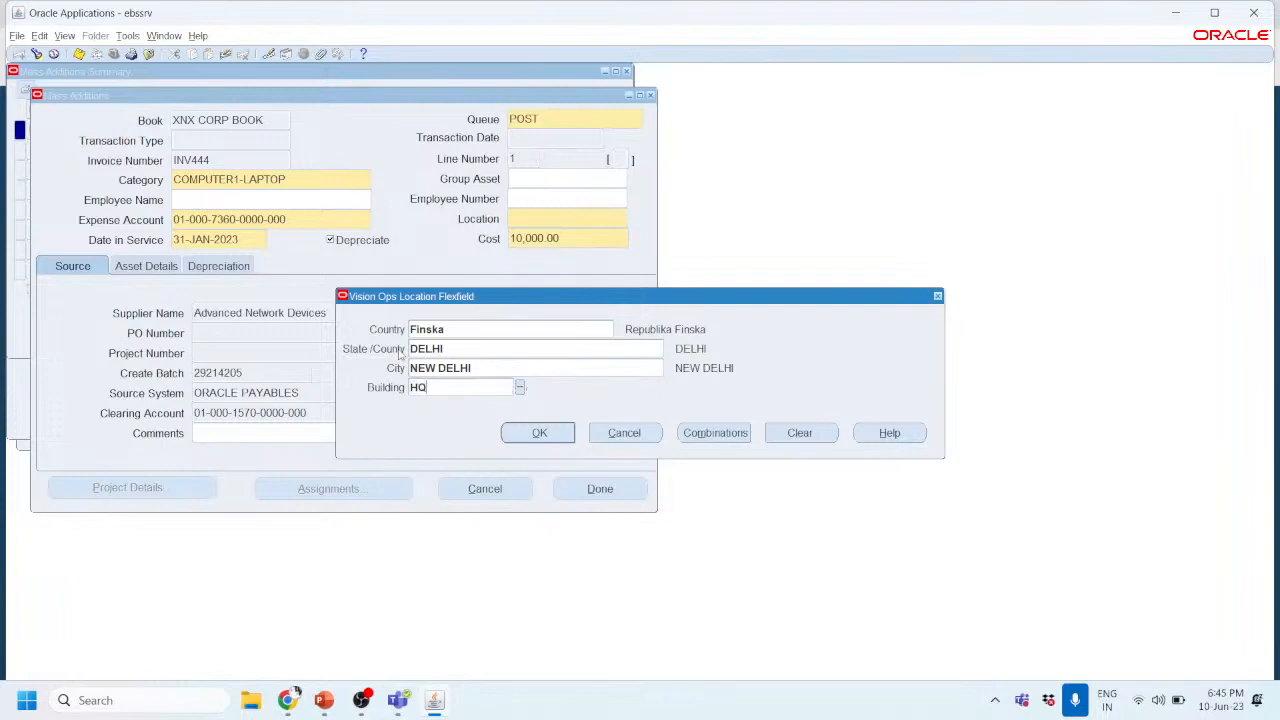
type(" BLDG")
key("Tab")
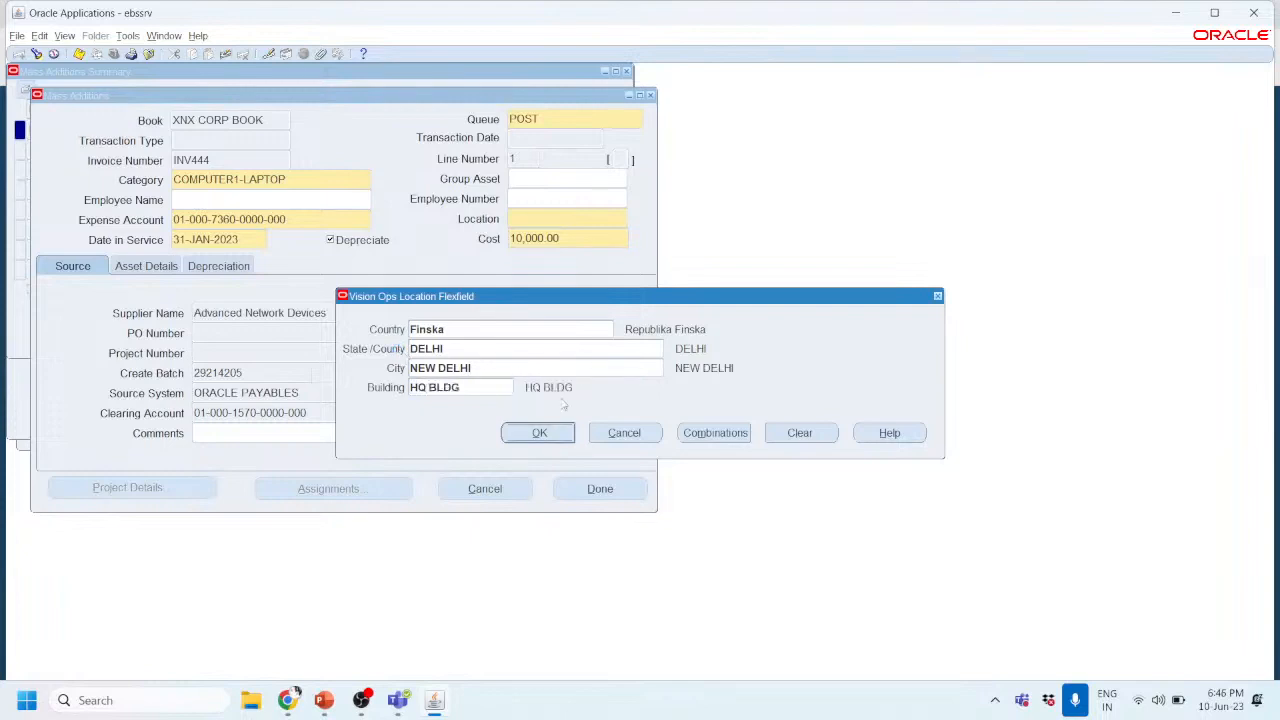
left_click(548, 433)
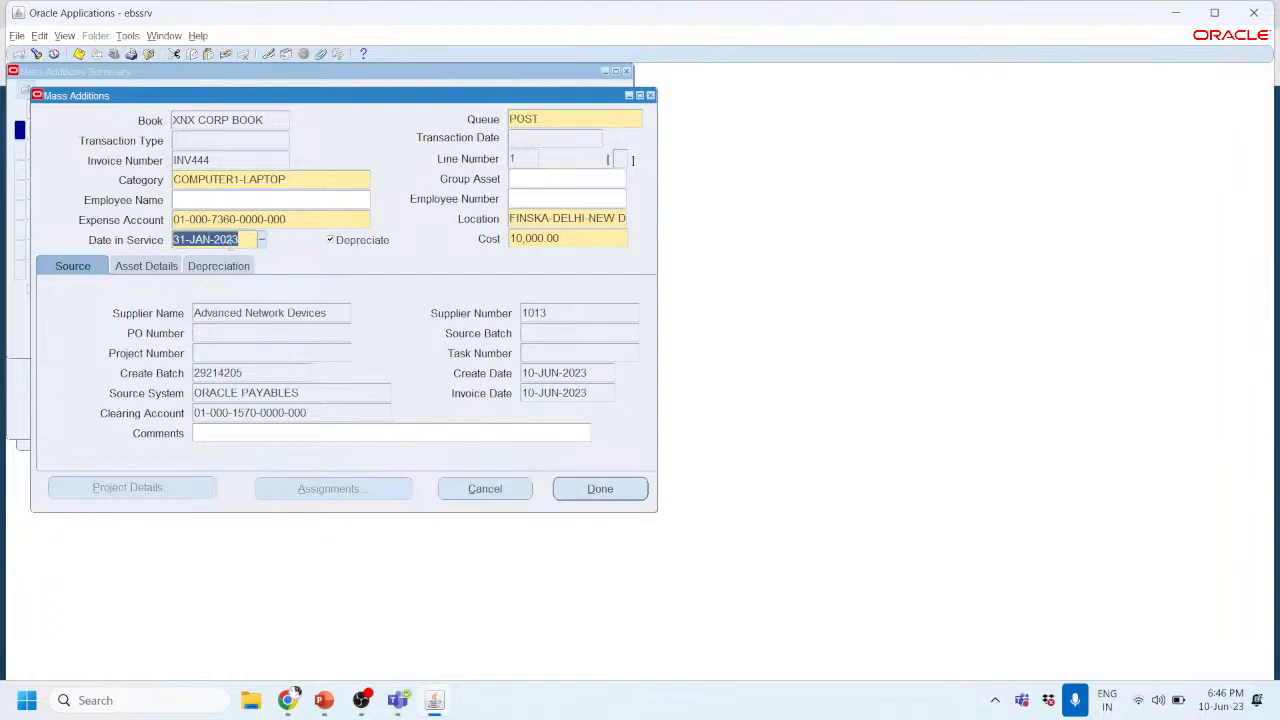
Step: Set the Date in Service to 20-JAN-2023 and check the Source System of the mass addition
left_click(263, 239)
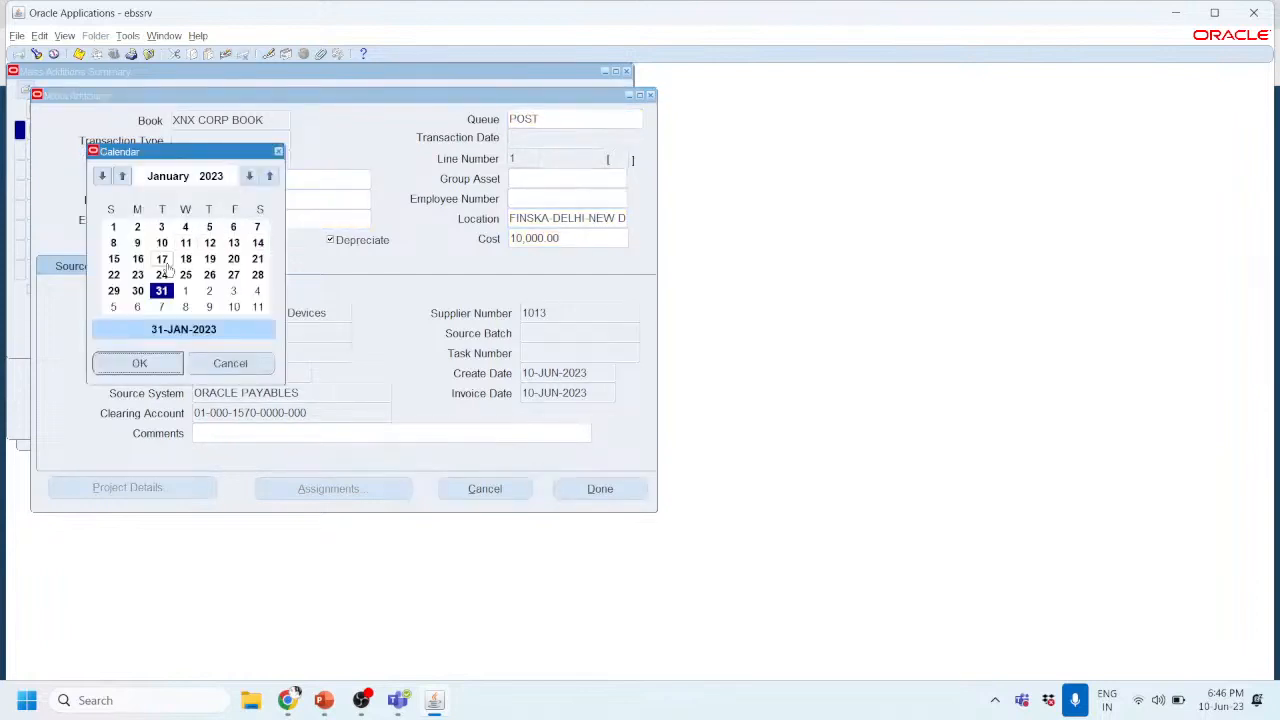
left_click(235, 259)
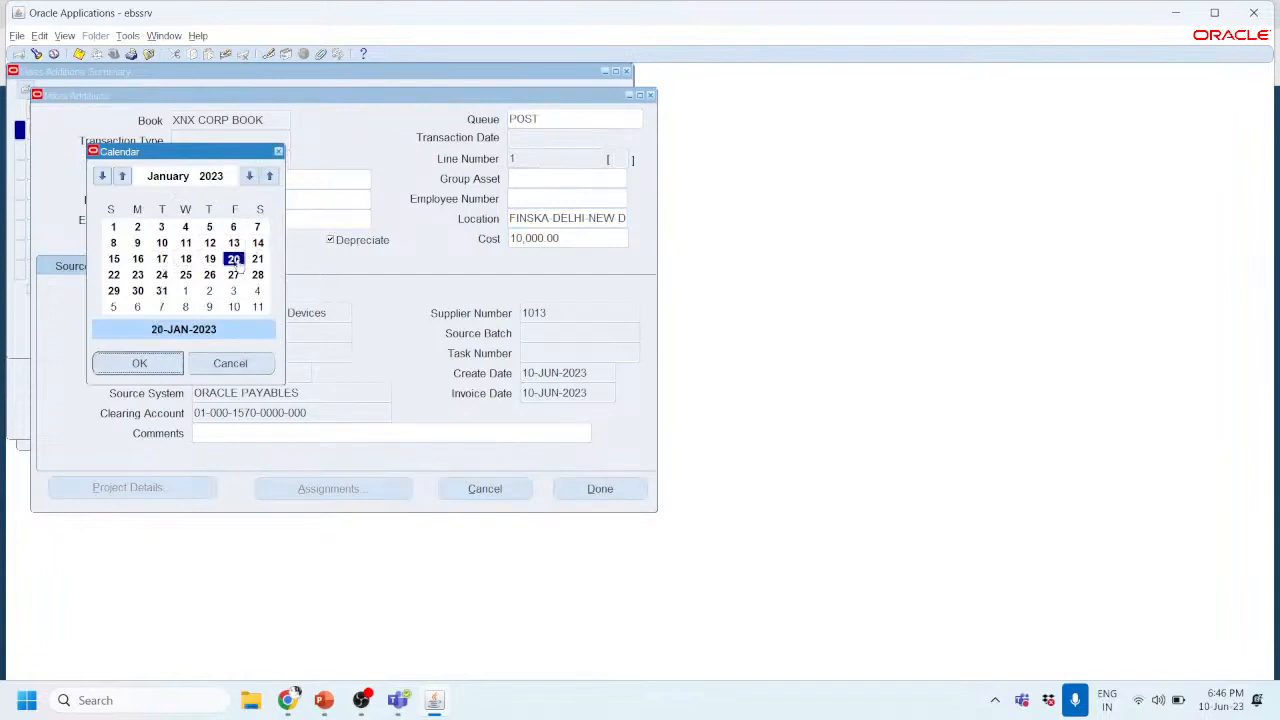
left_click(146, 364)
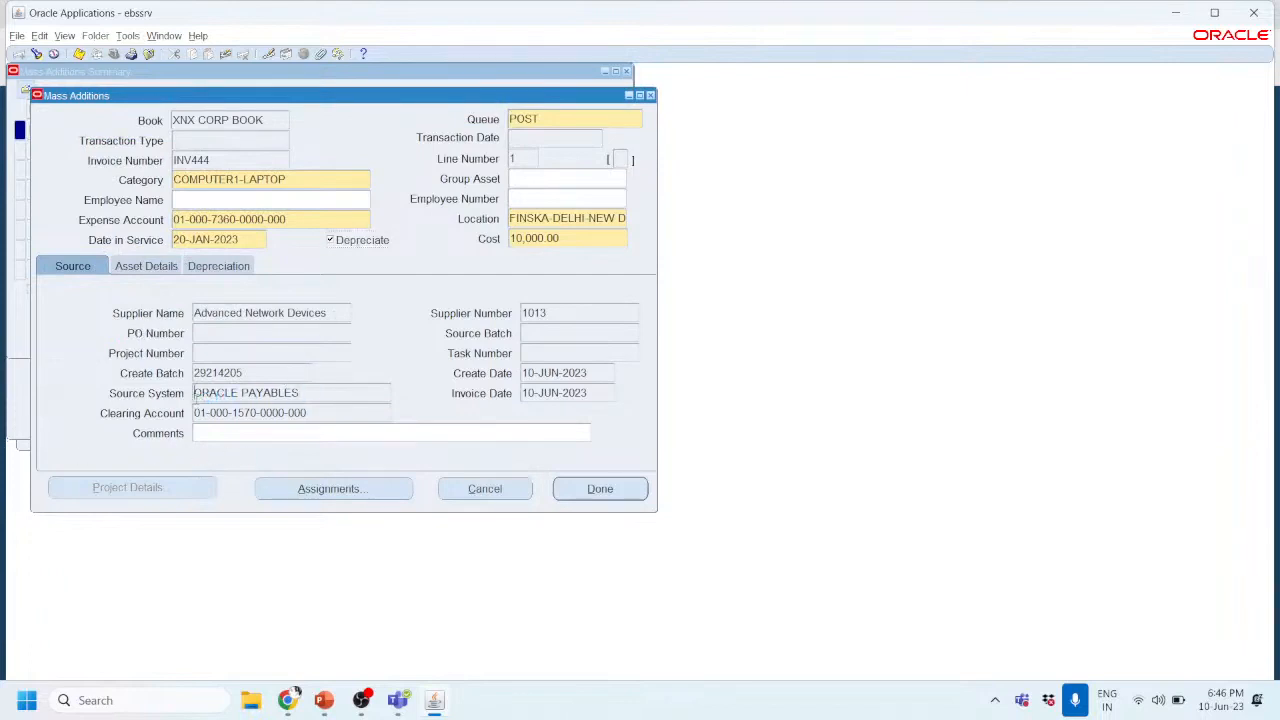
left_click_drag(309, 392, 162, 393)
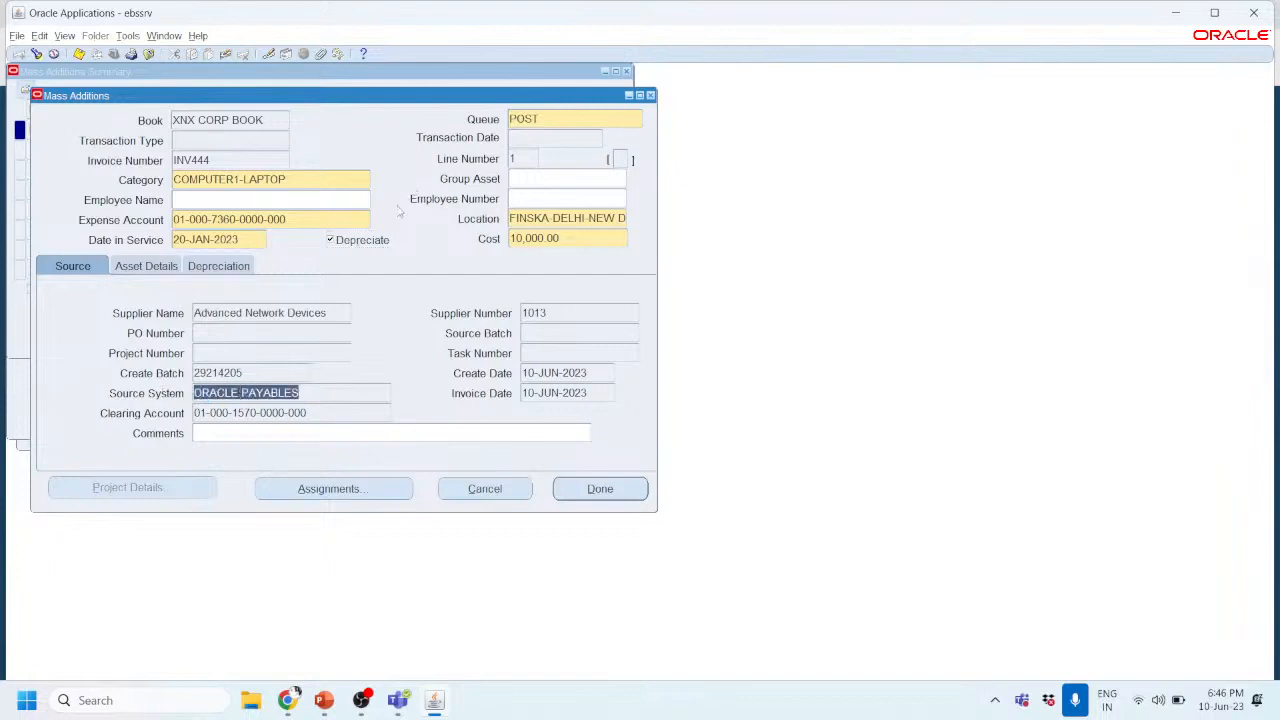
Step: Set the Units in the asset details of the INV444 mass addition to 10
left_click(140, 269)
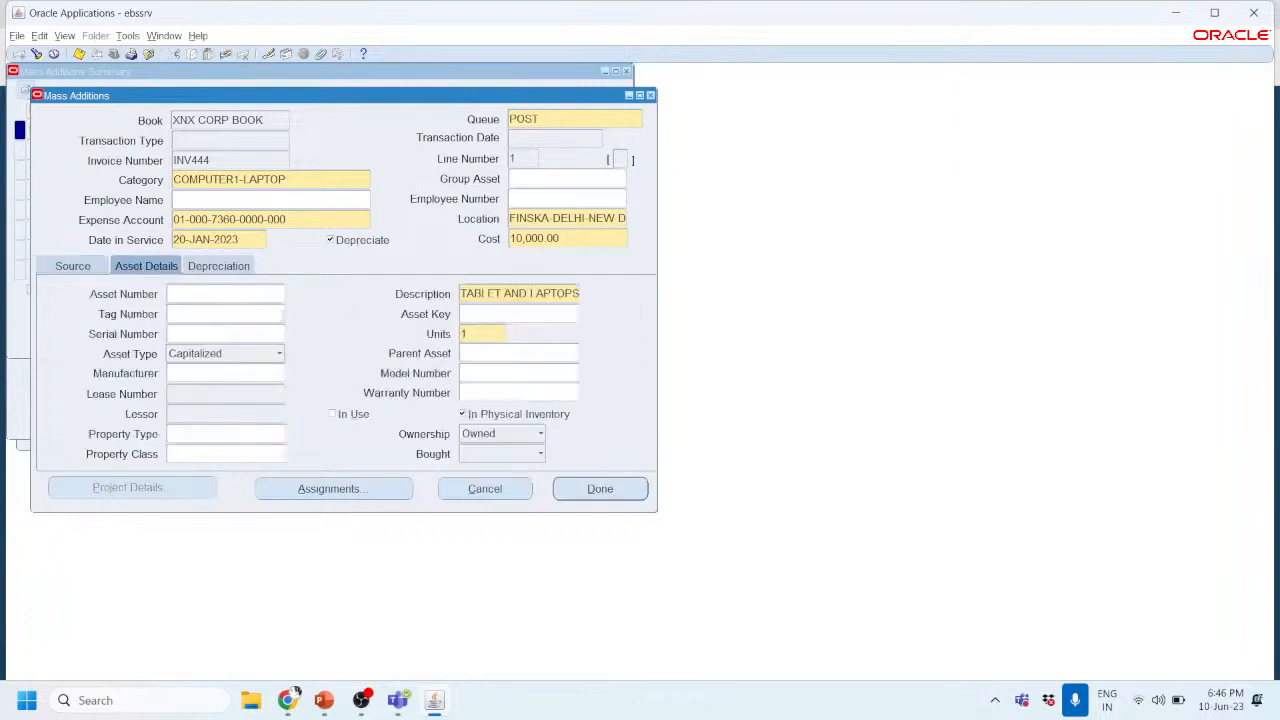
left_click(190, 314)
left_click(184, 333)
left_click(500, 330)
type("10")
left_click(500, 330)
Step: Enter HP as Manufacturer and LAPTOPS as Model Number, and set Bought to New
left_click(225, 373)
type("HP")
type("LAP")
type("TOP")
type("S")
left_click(483, 392)
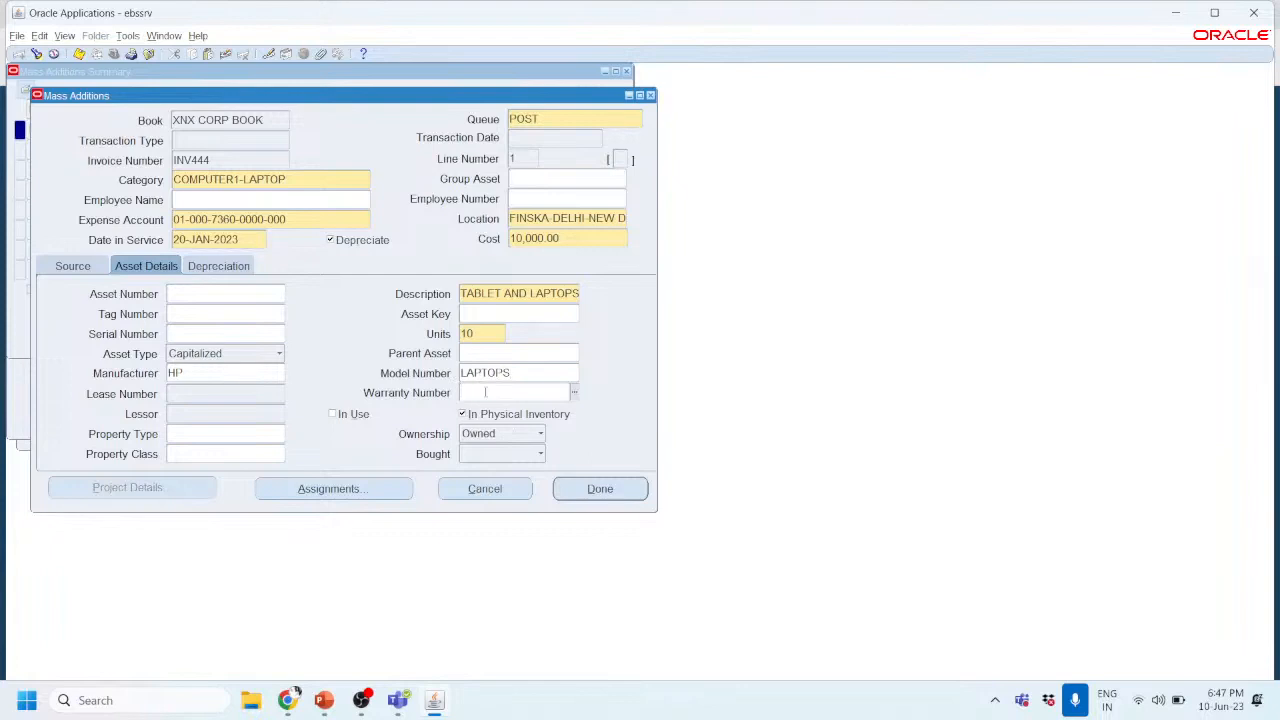
left_click(508, 454)
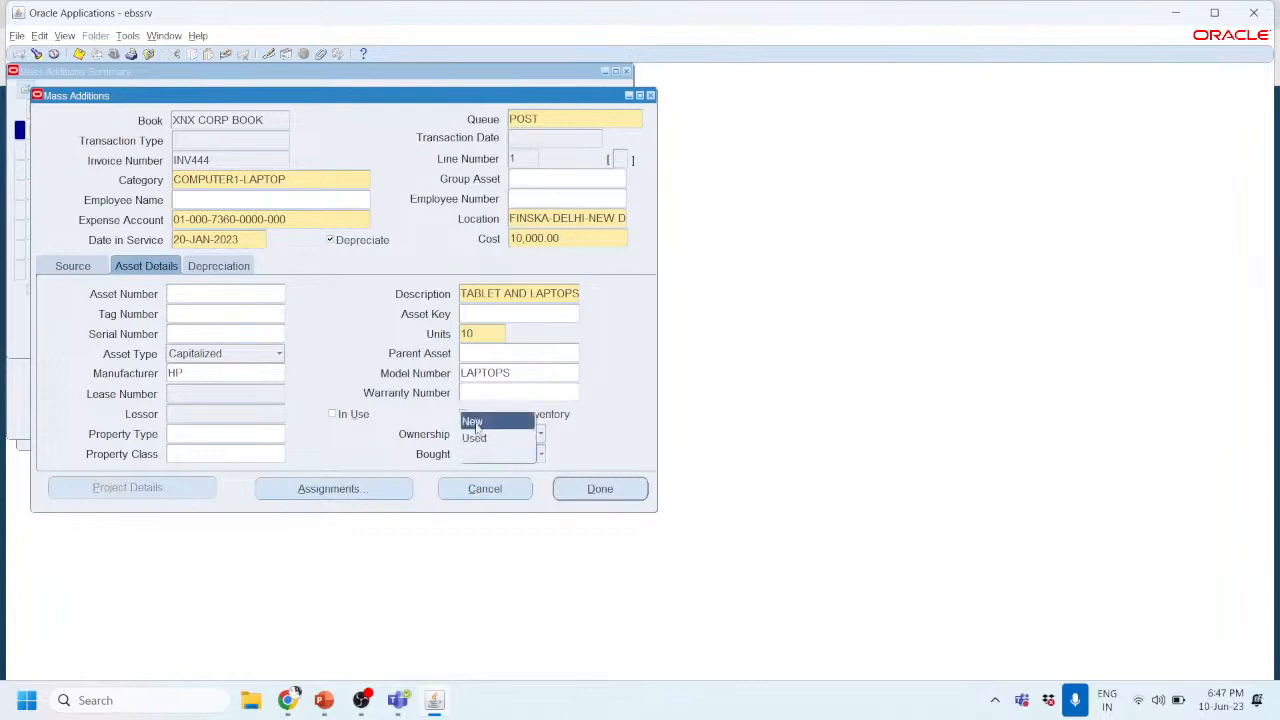
left_click(476, 425)
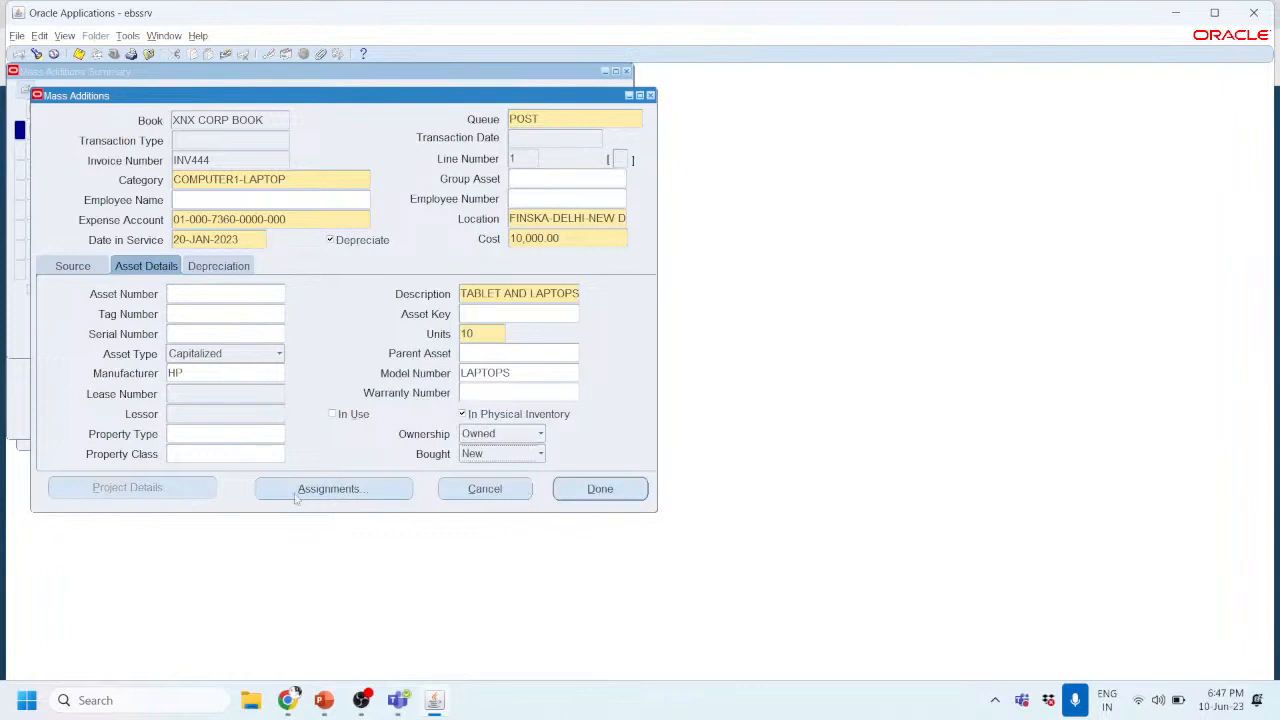
Step: Review the depreciation method, life and prorate convention defaulted from the category, and try to complete the mass addition
left_click(219, 265)
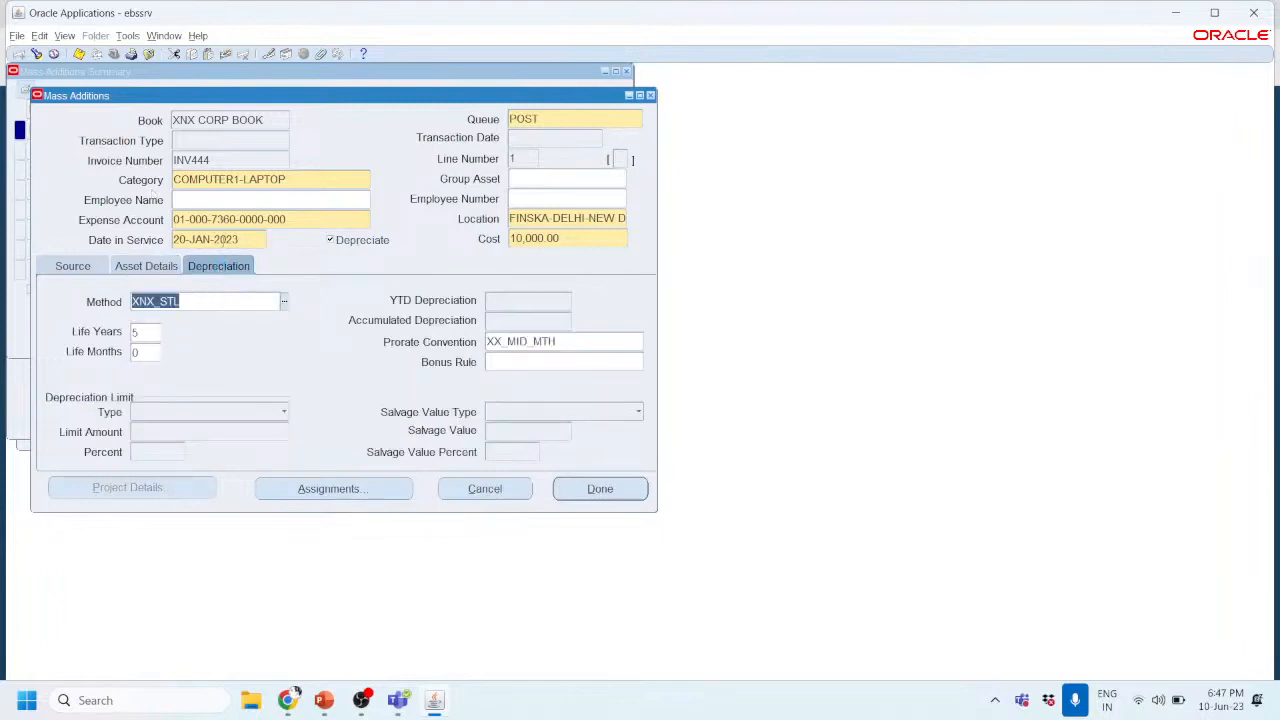
left_click(311, 183)
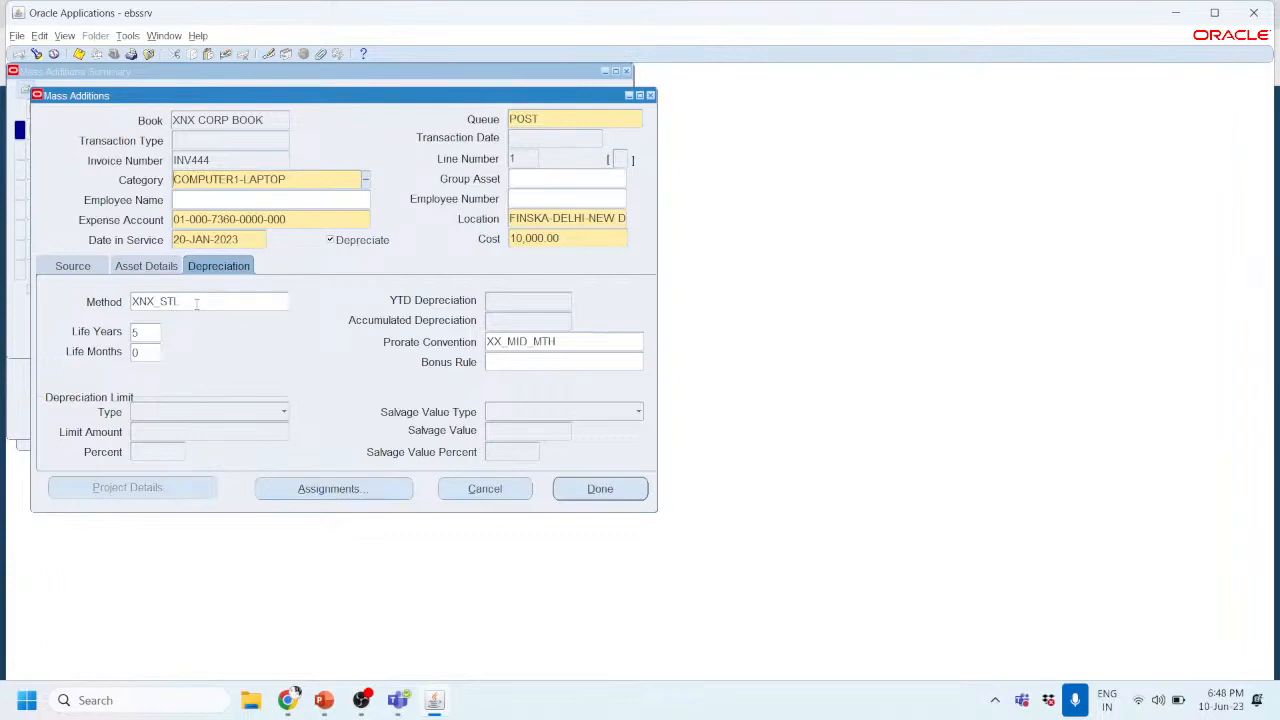
left_click(193, 301)
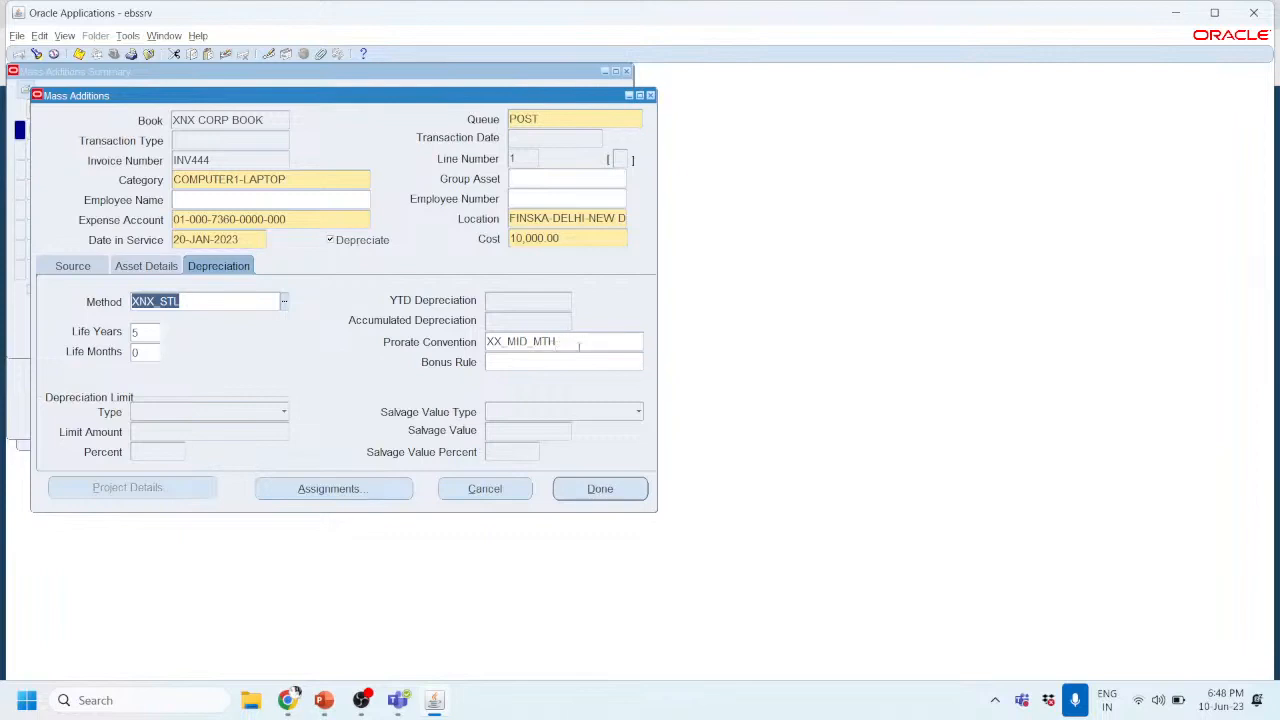
left_click(603, 492)
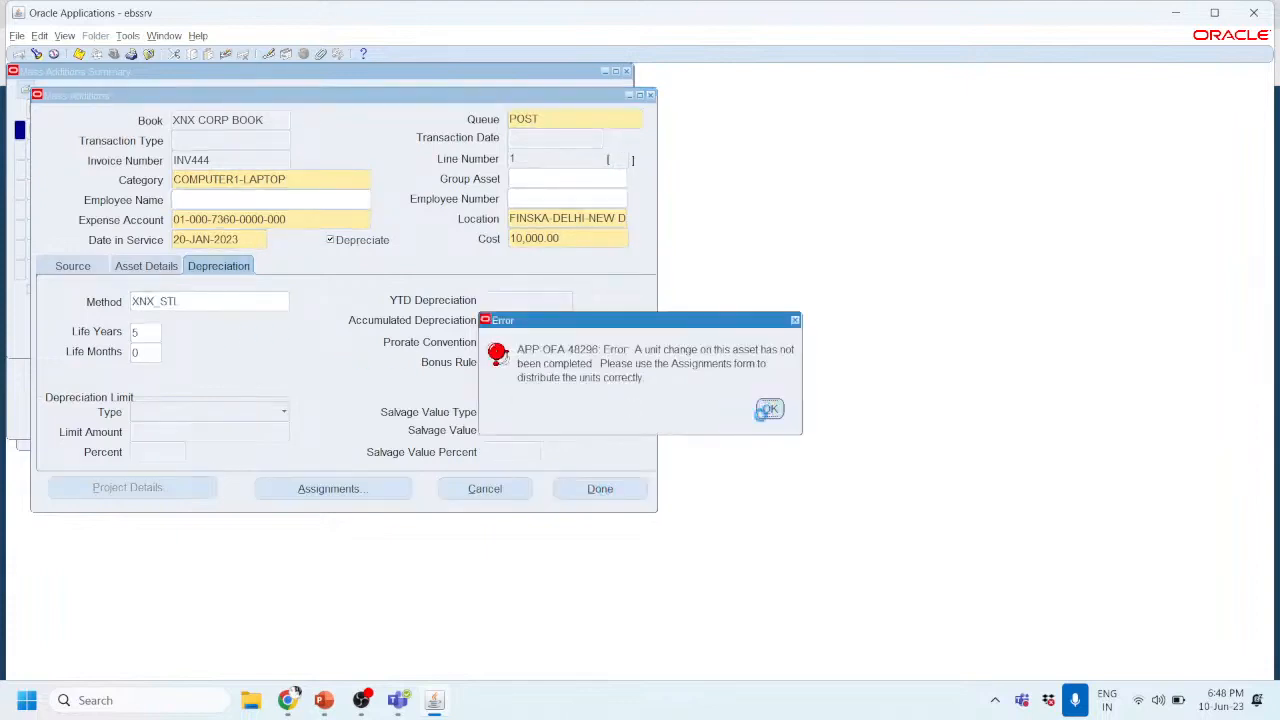
Step: Open the assignments of the INV444 mass addition and set the first distribution line's Units to 10
left_click(352, 489)
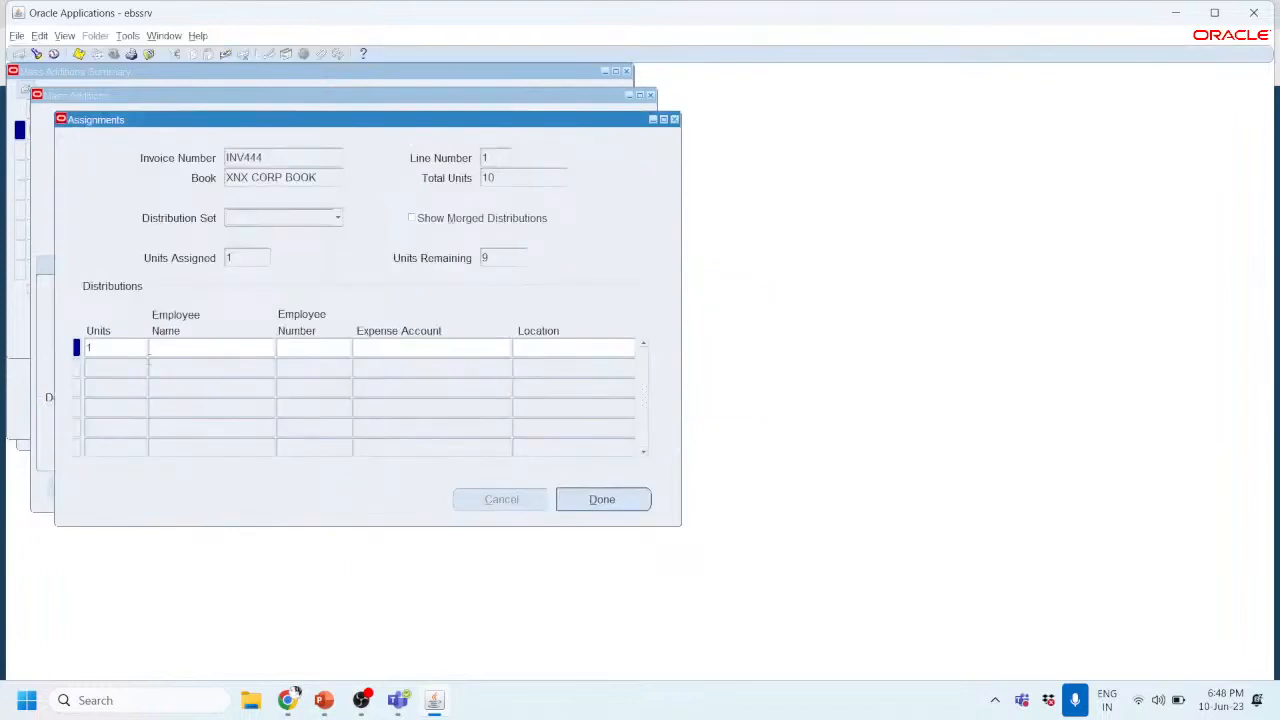
left_click(113, 346)
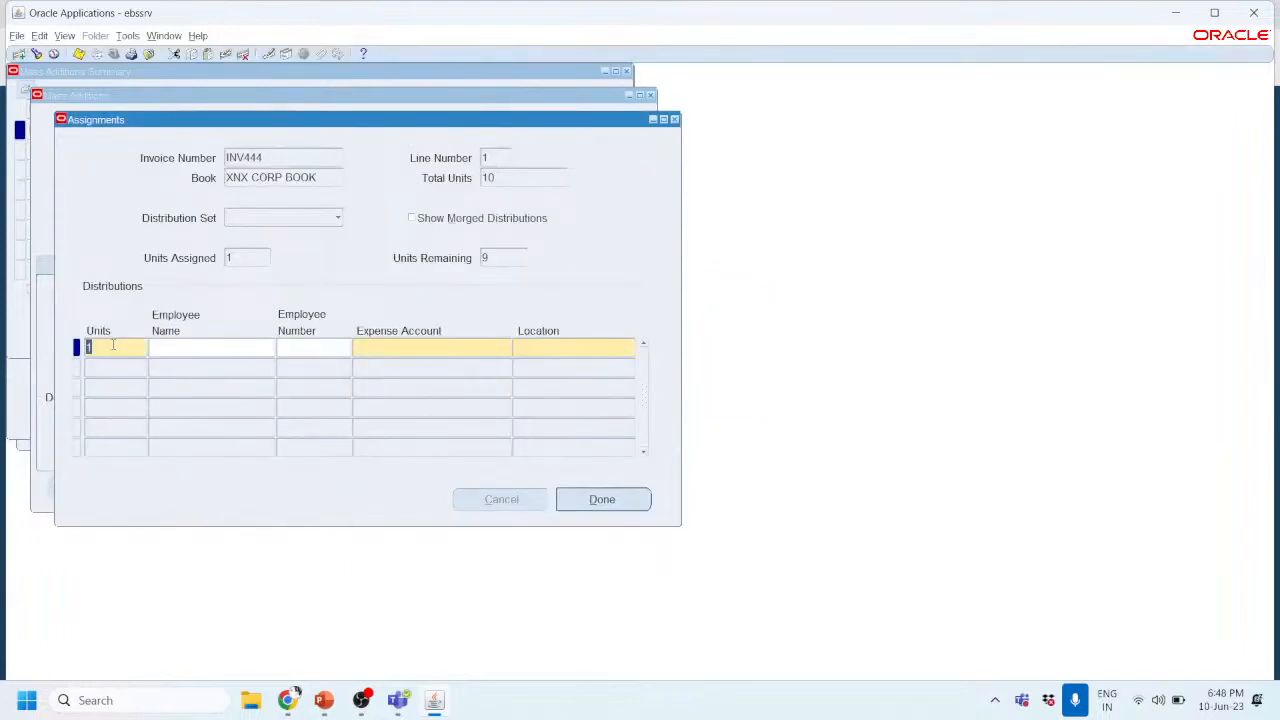
type("10")
left_click(413, 347)
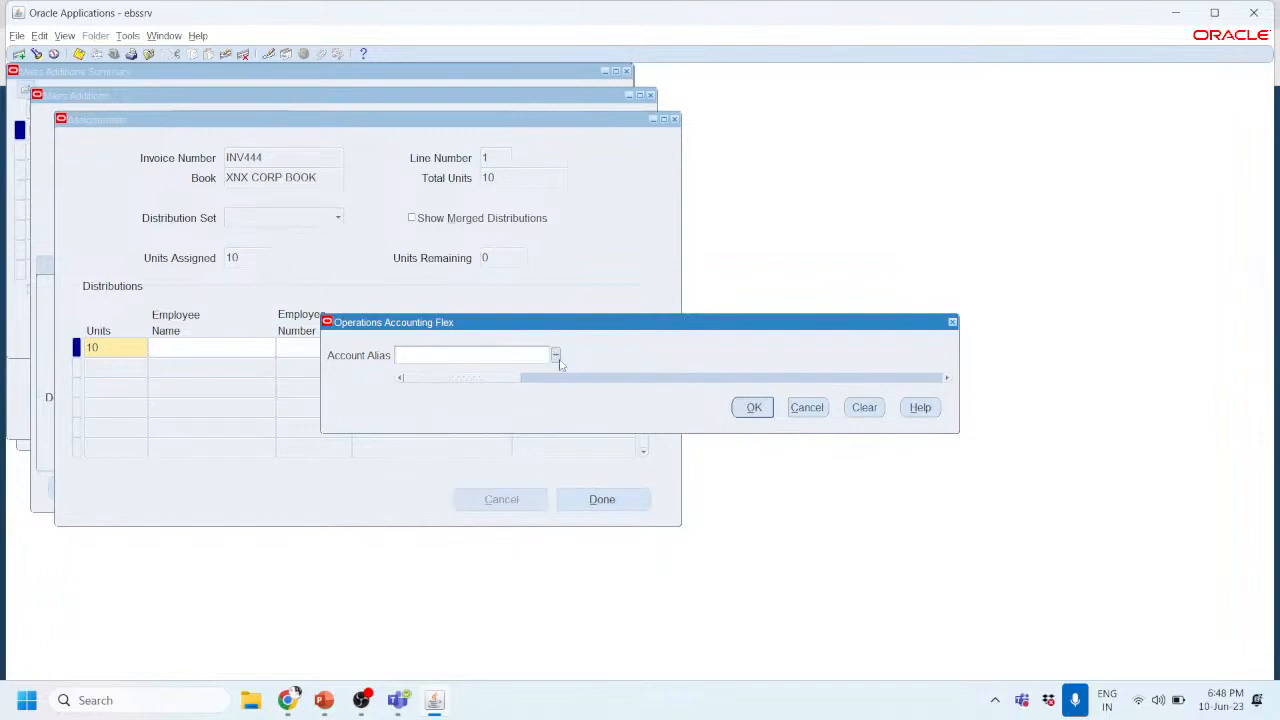
left_click(754, 407)
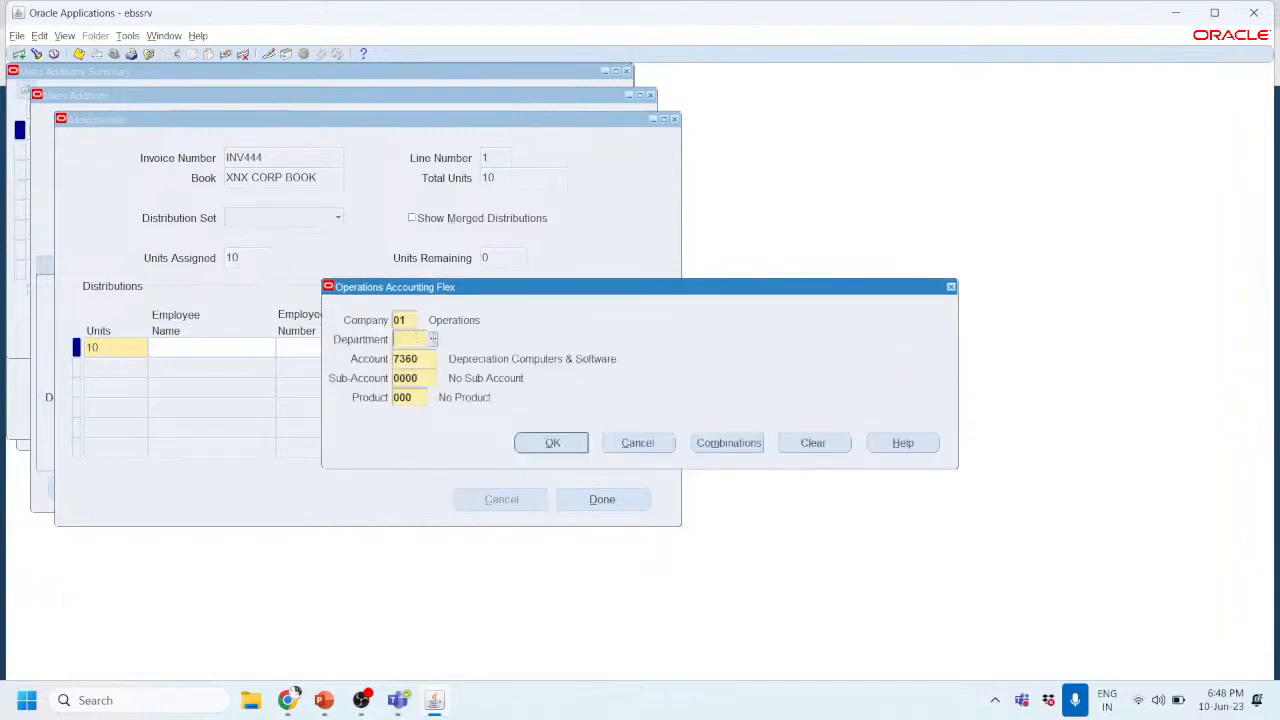
type("000")
key("Tab")
left_click(558, 443)
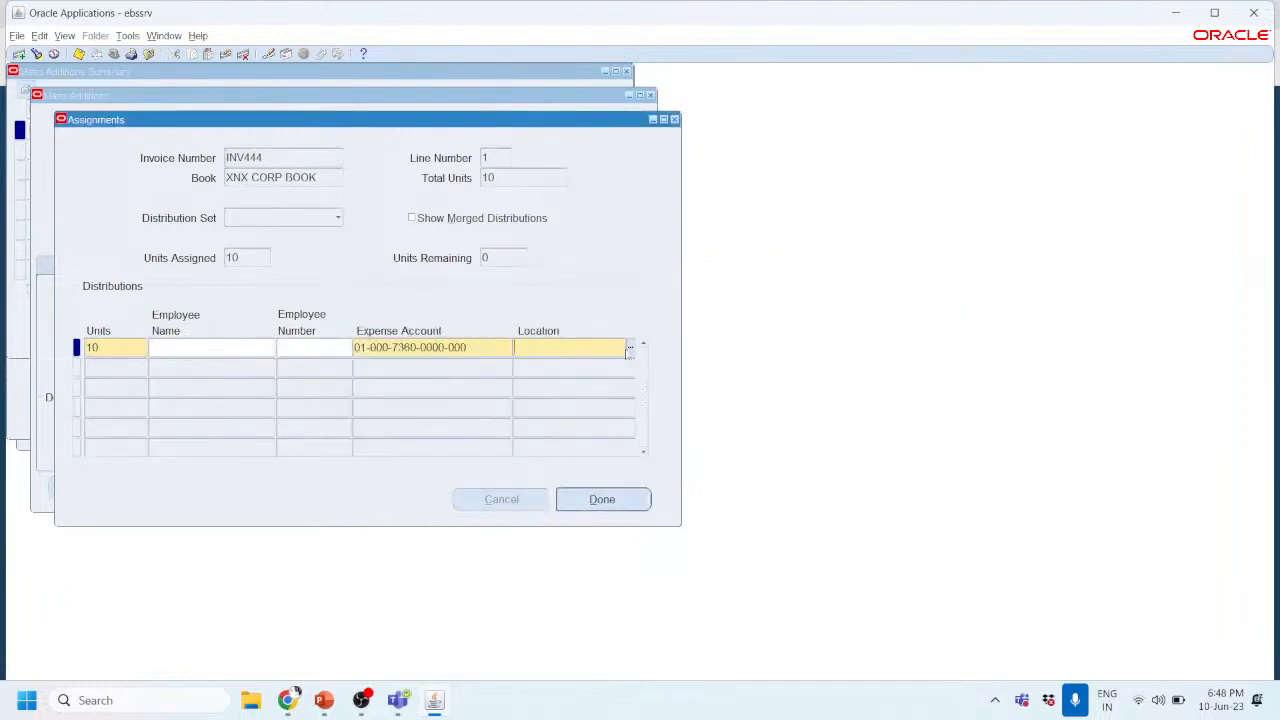
Step: Set the distribution line's Location to Finska, DELHI, NEW DELHI, HQ BLDG and complete the assignments
left_click(628, 347)
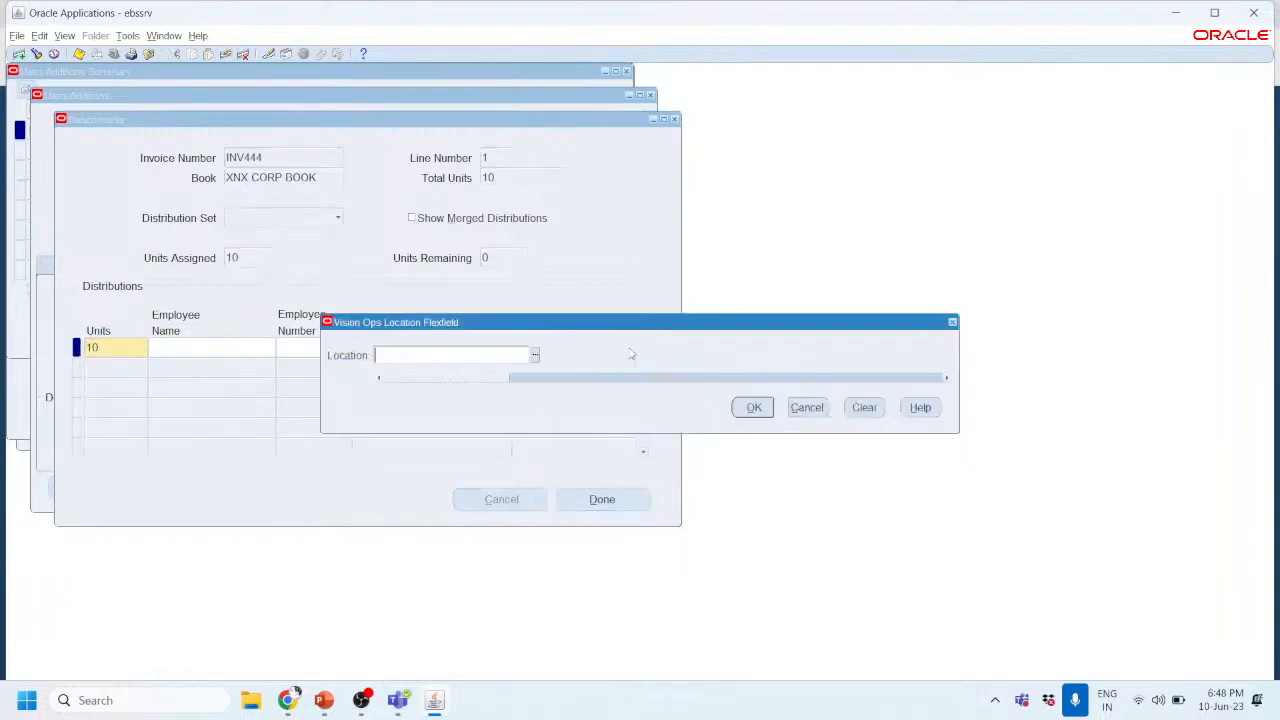
left_click(758, 407)
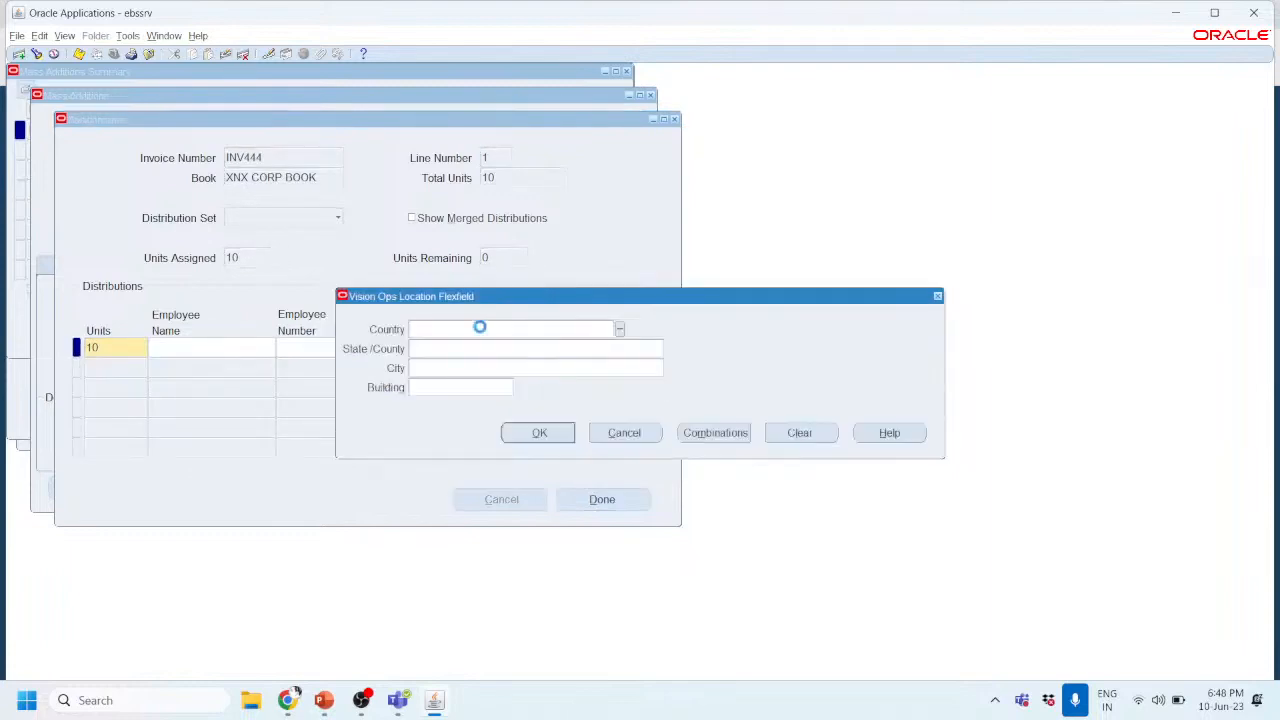
left_click(619, 329)
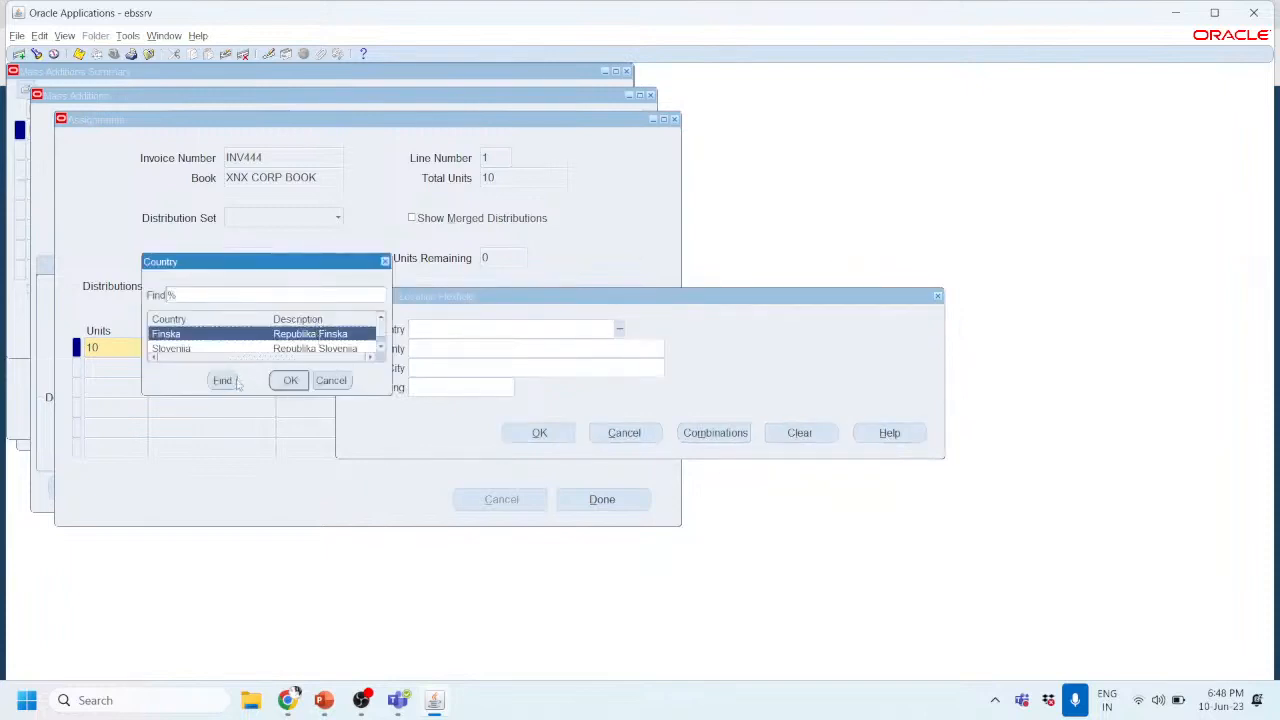
left_click(286, 388)
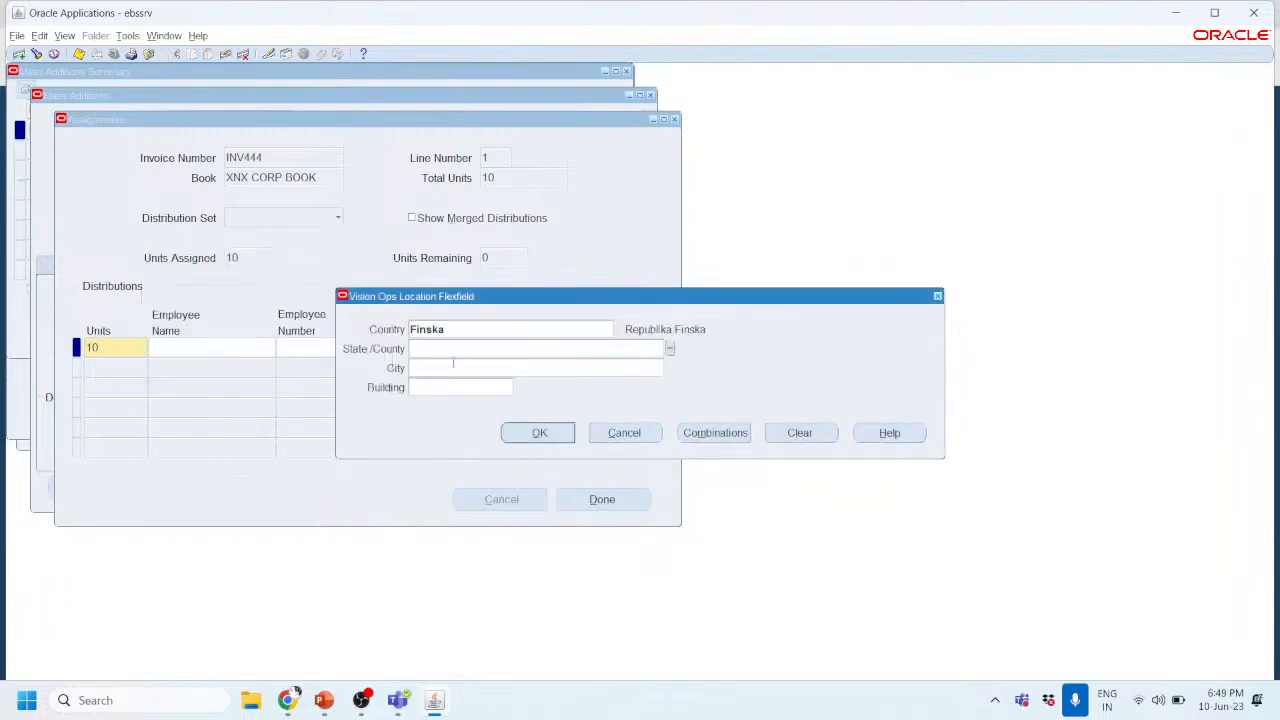
type("DELHI")
key("Tab")
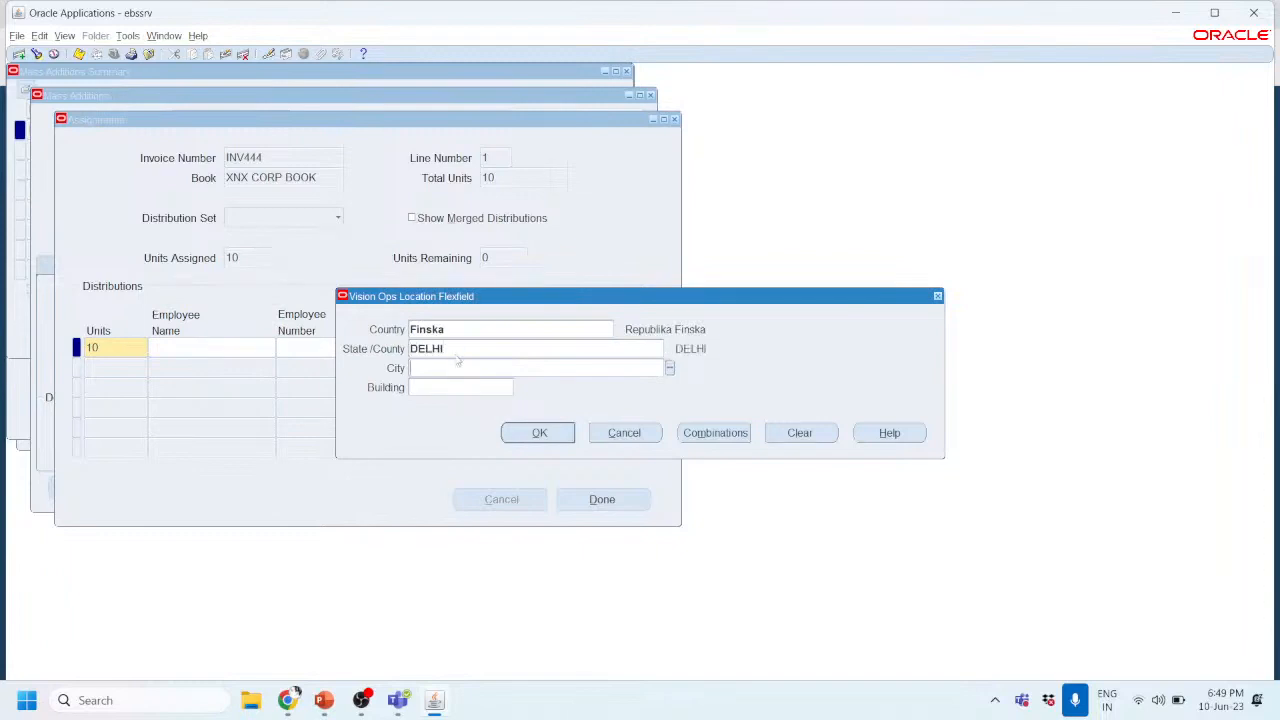
type("NEW DELHI")
key("Tab")
type("HW")
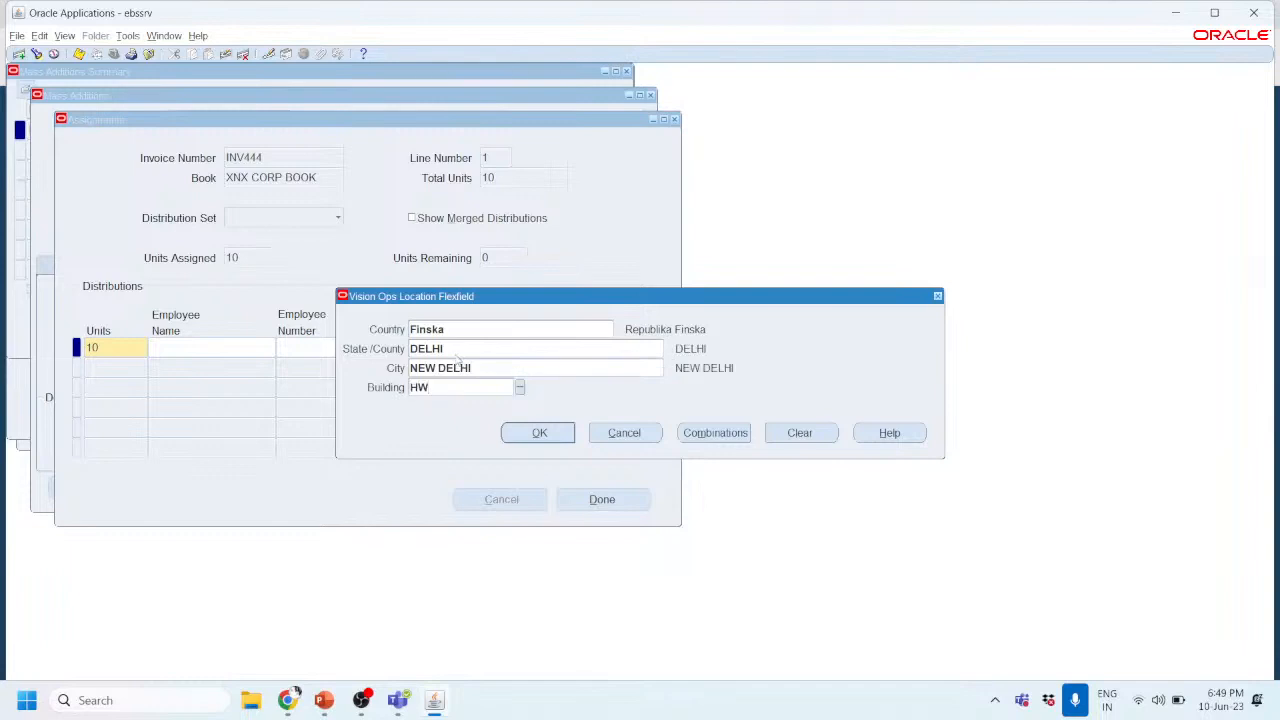
key("BackSpace")
type("Q BLDG")
key("Tab")
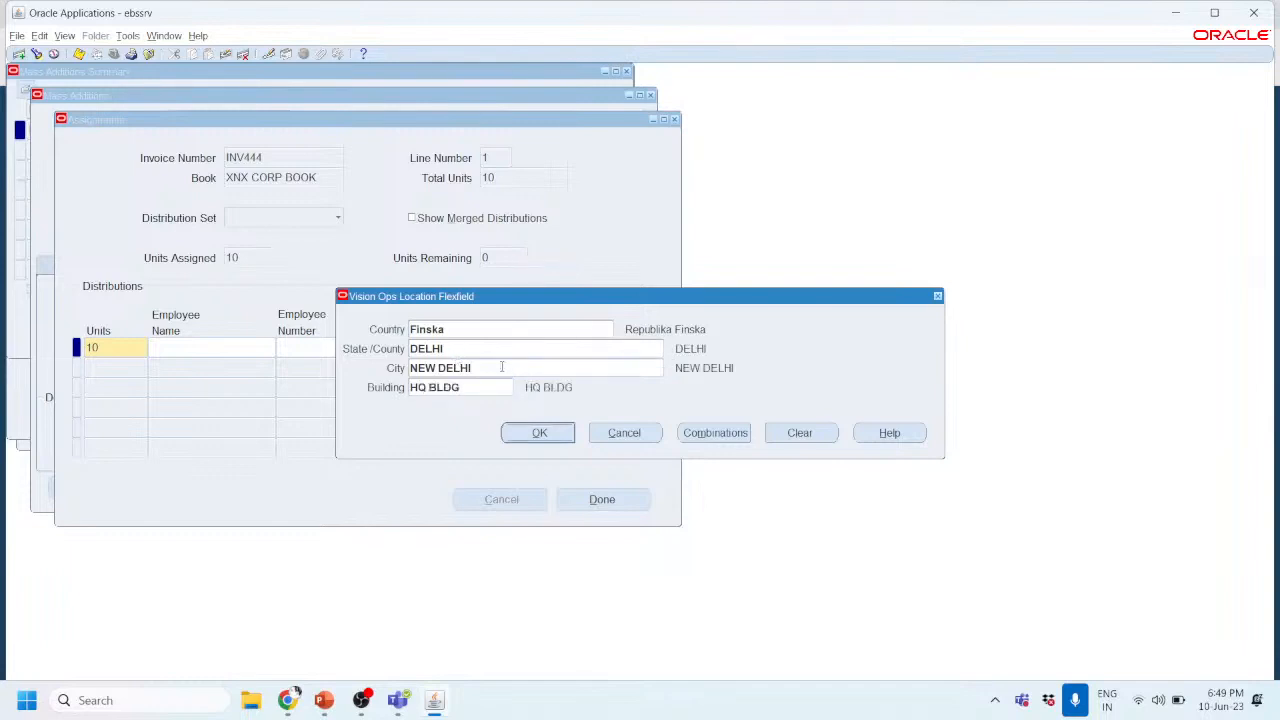
left_click(541, 434)
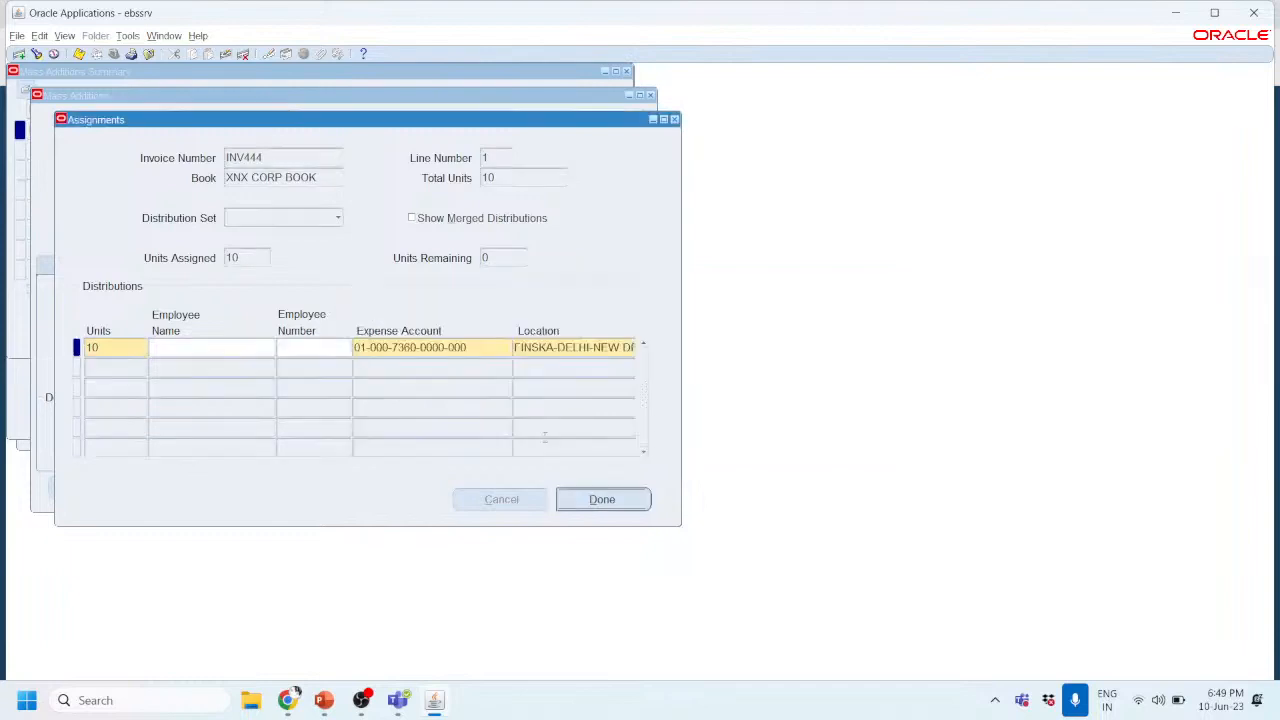
left_click(610, 500)
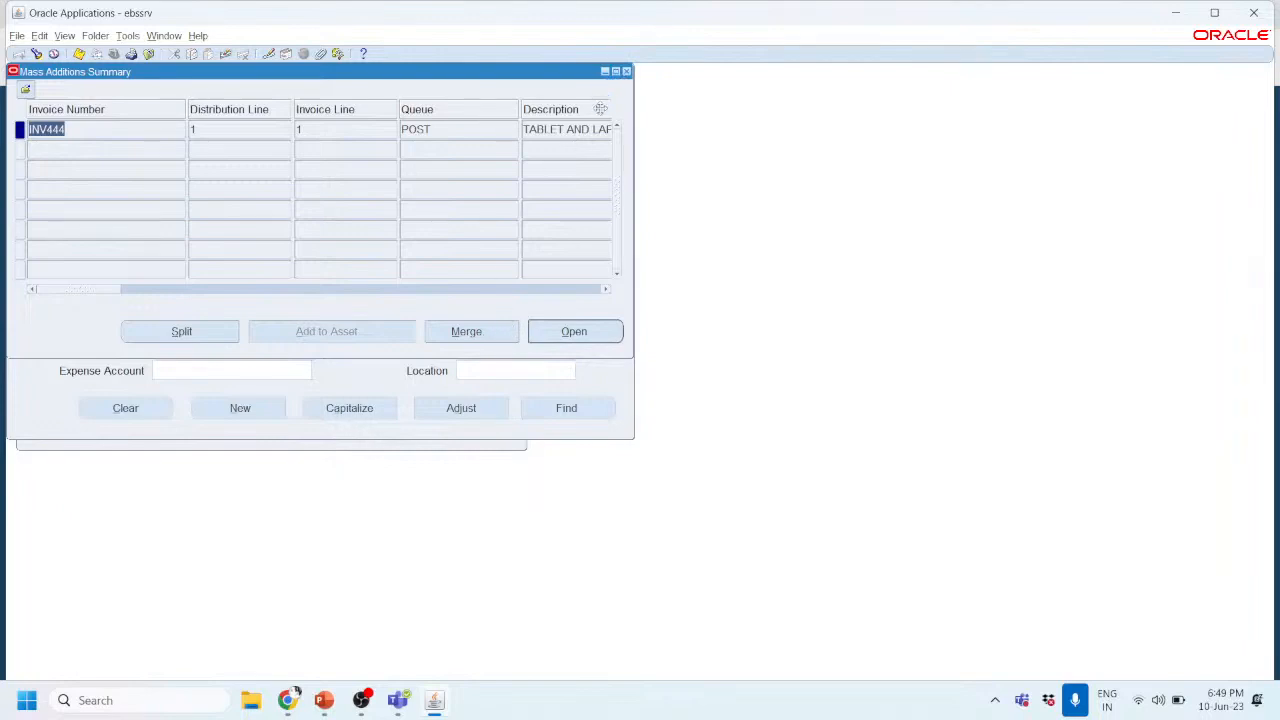
Step: Review the INV444 mass addition's source, asset details and depreciation, and close the mass additions summary
left_click(589, 332)
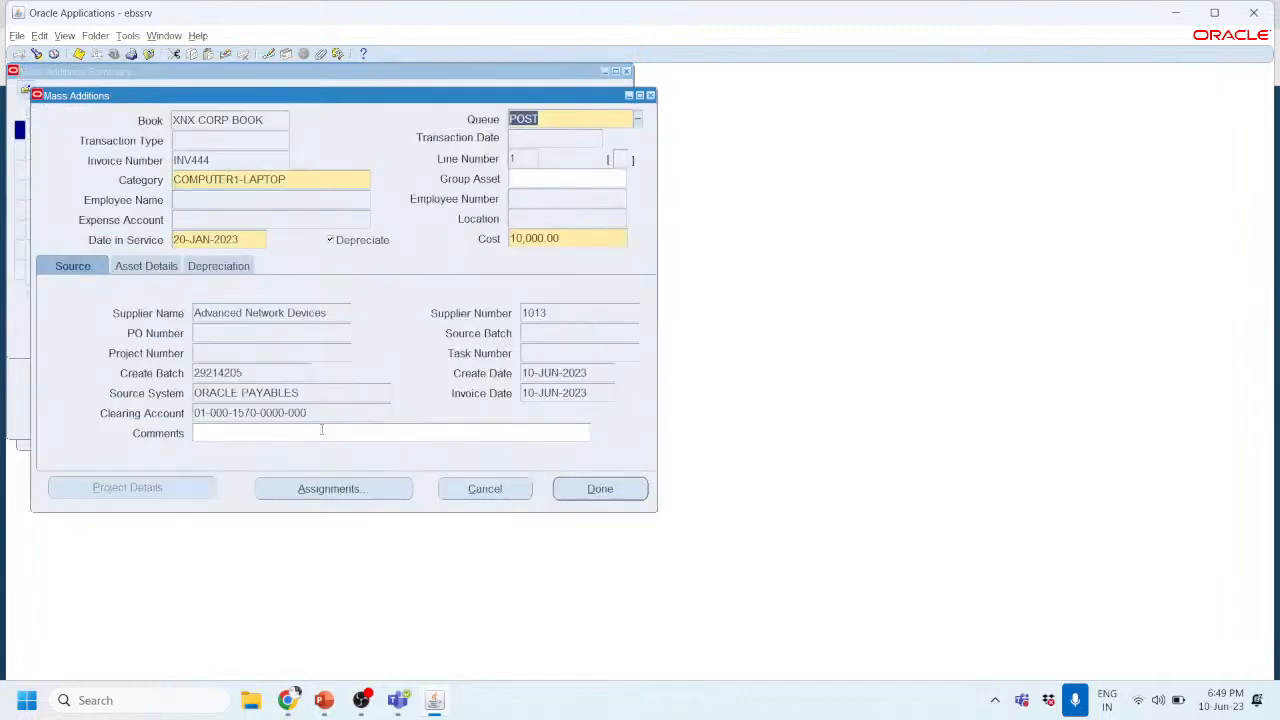
left_click(156, 266)
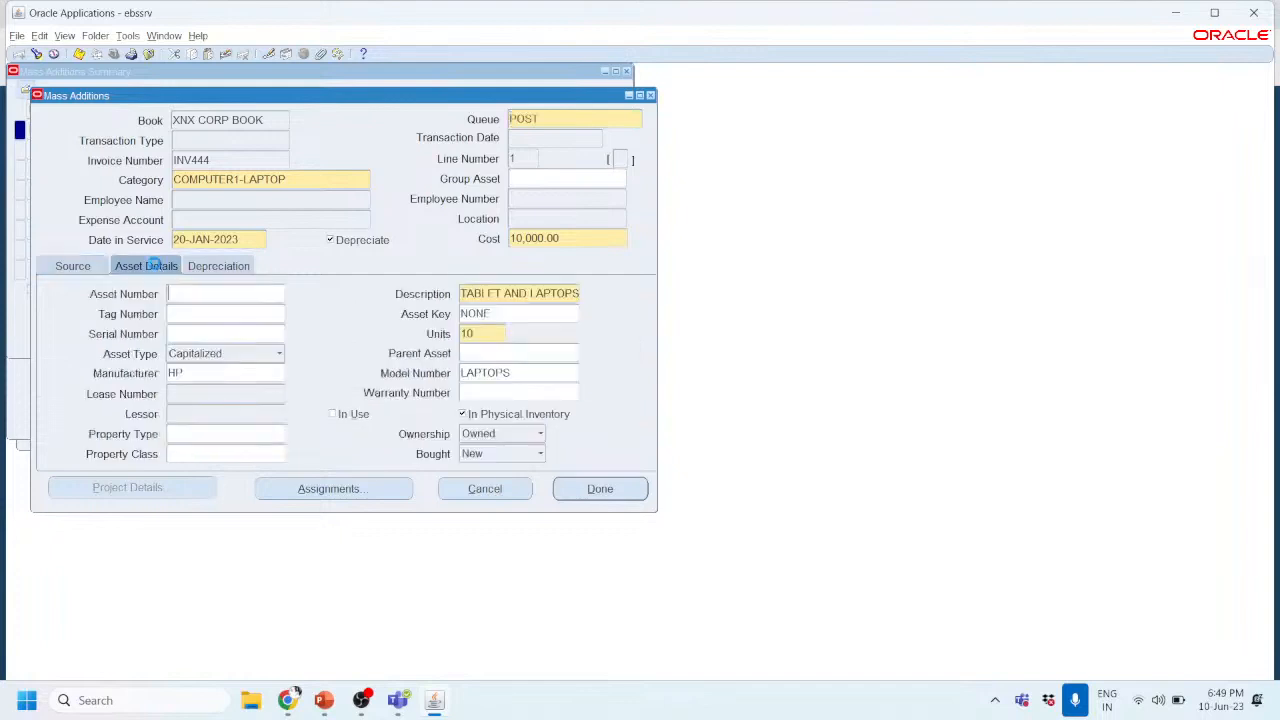
left_click(228, 266)
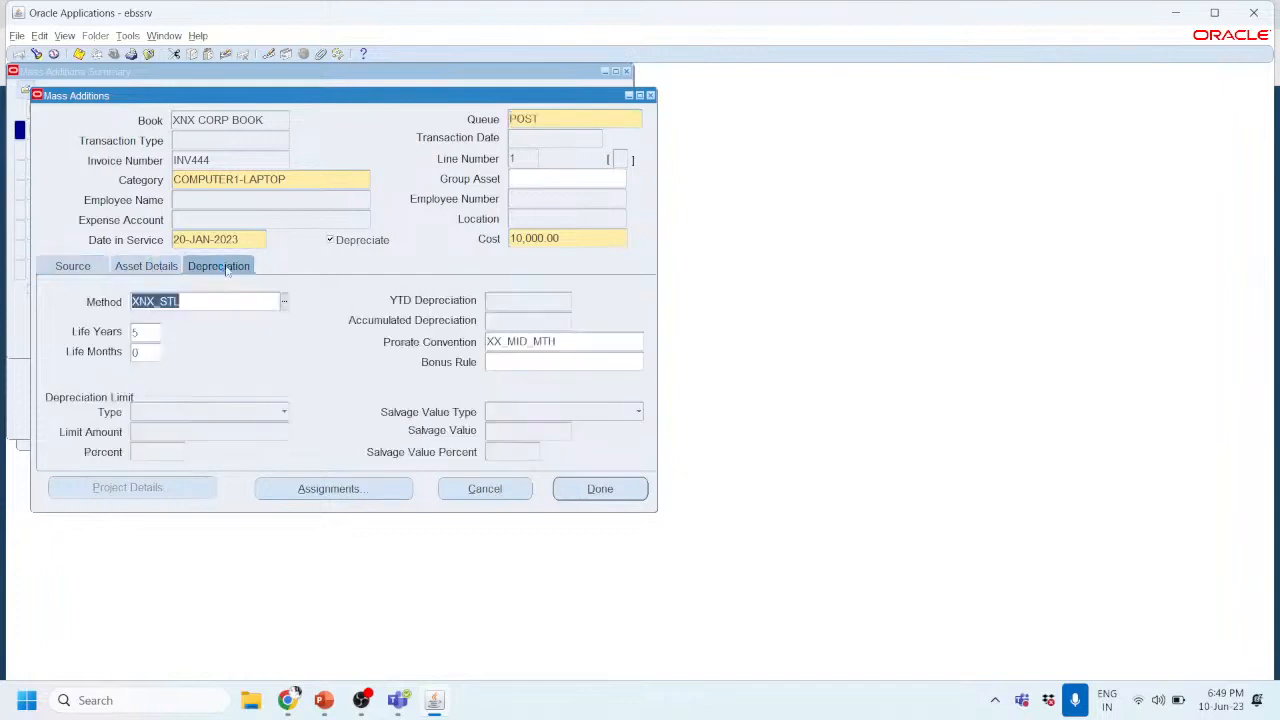
left_click(144, 267)
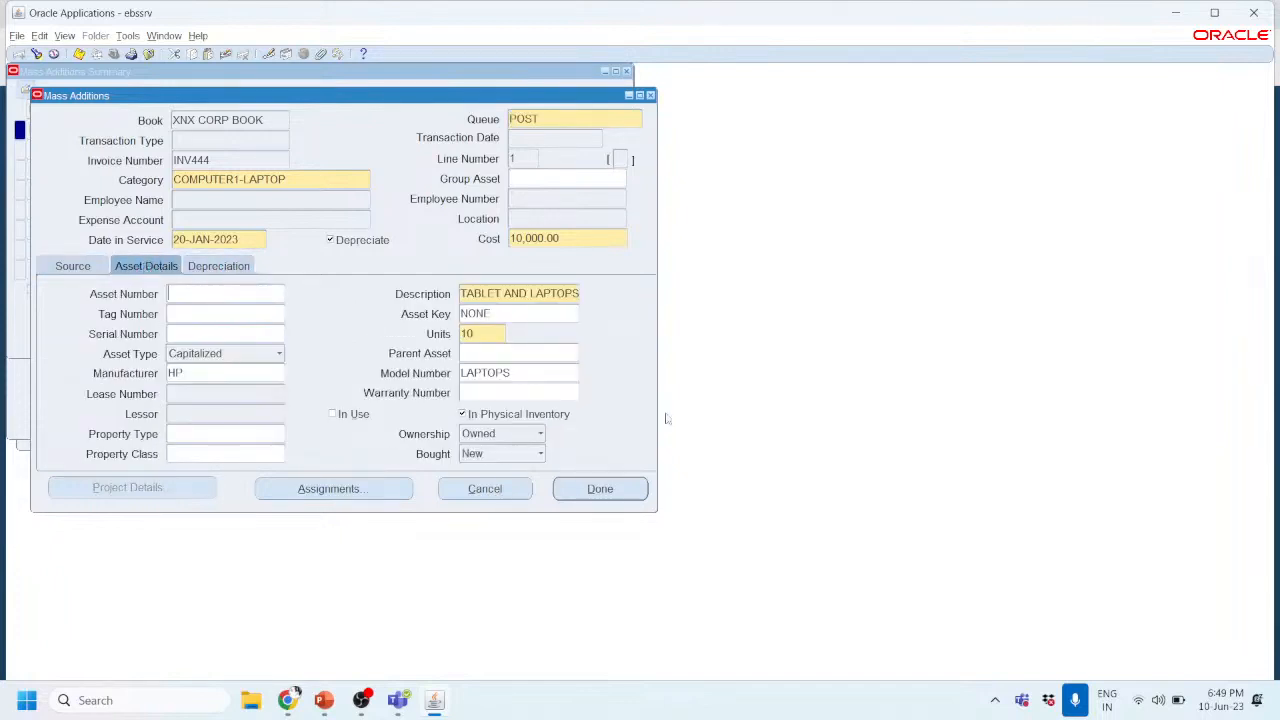
left_click(600, 488)
left_click(626, 71)
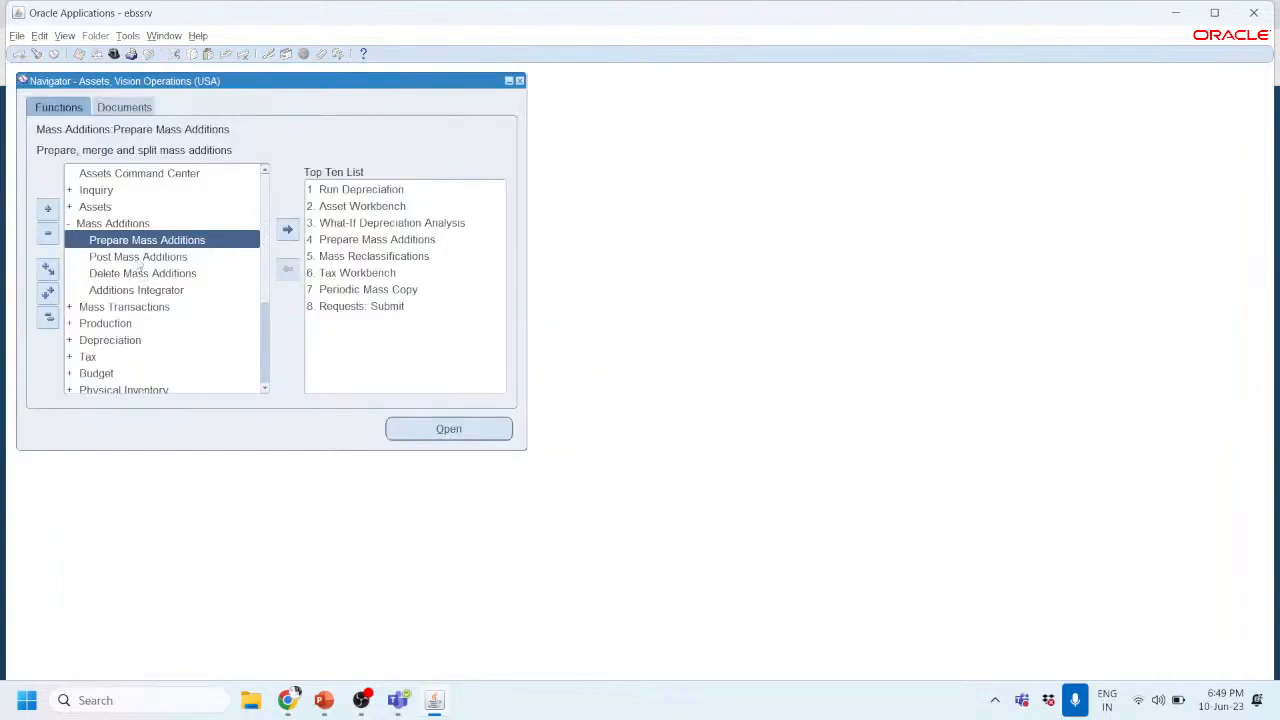
Step: Open the Post Mass Additions request set and set the Mass Additions Post program's Book to XNX CORP BOOK
left_click(139, 258)
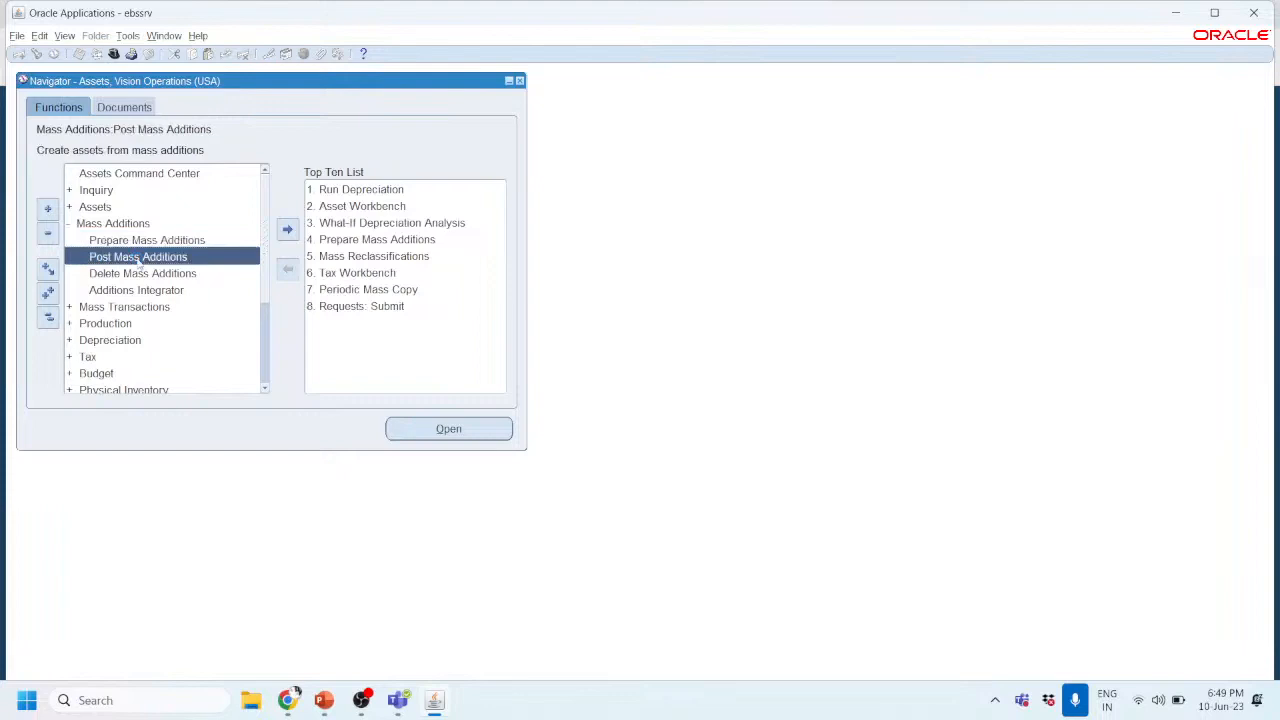
double_click(138, 259)
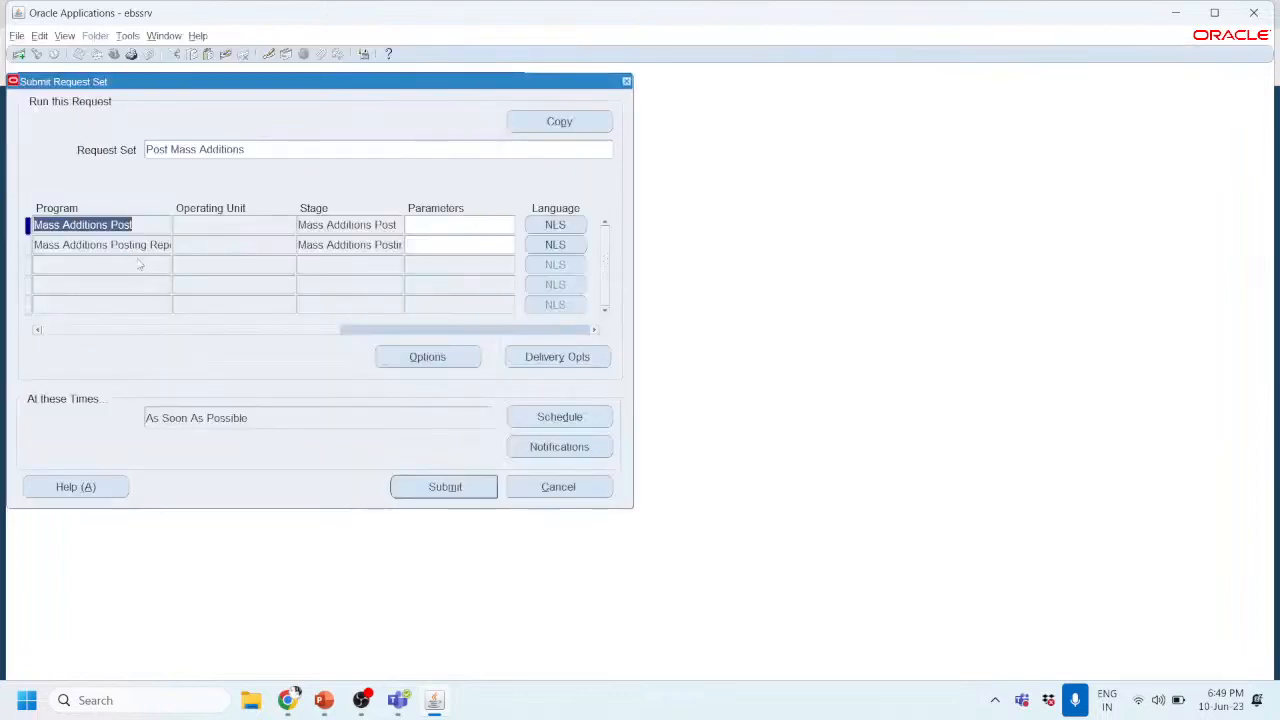
left_click(449, 229)
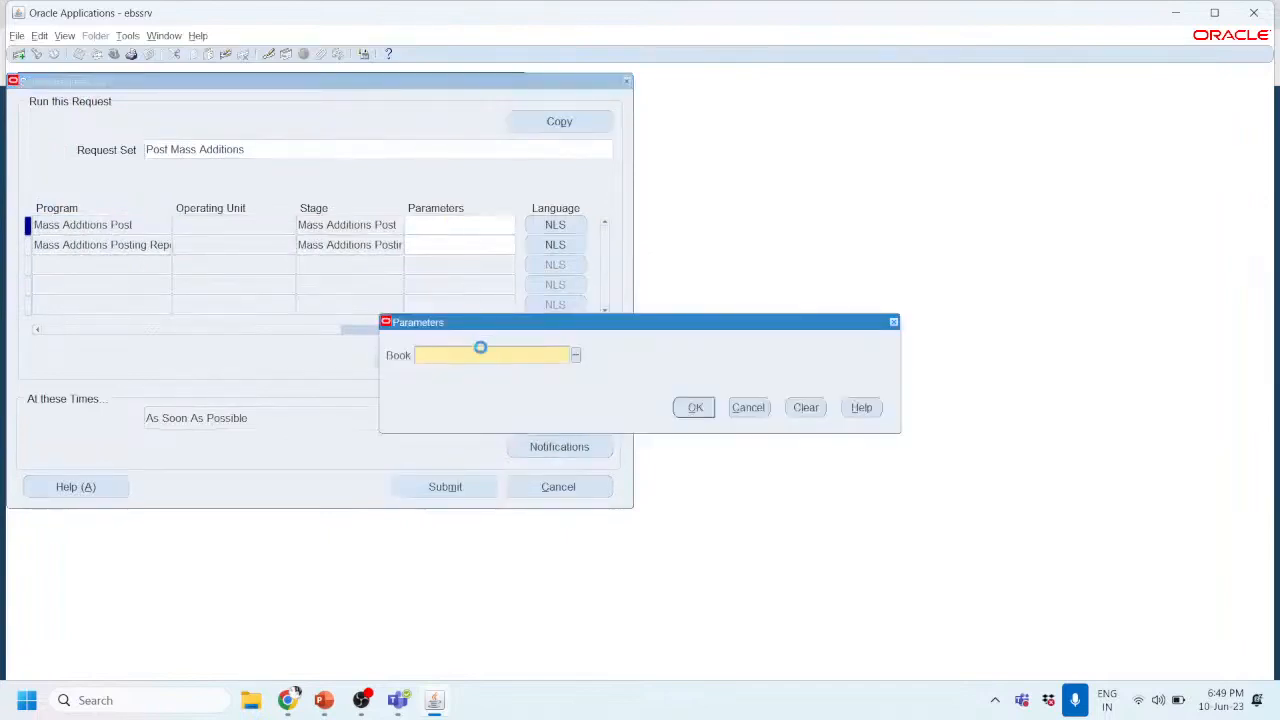
left_click(575, 355)
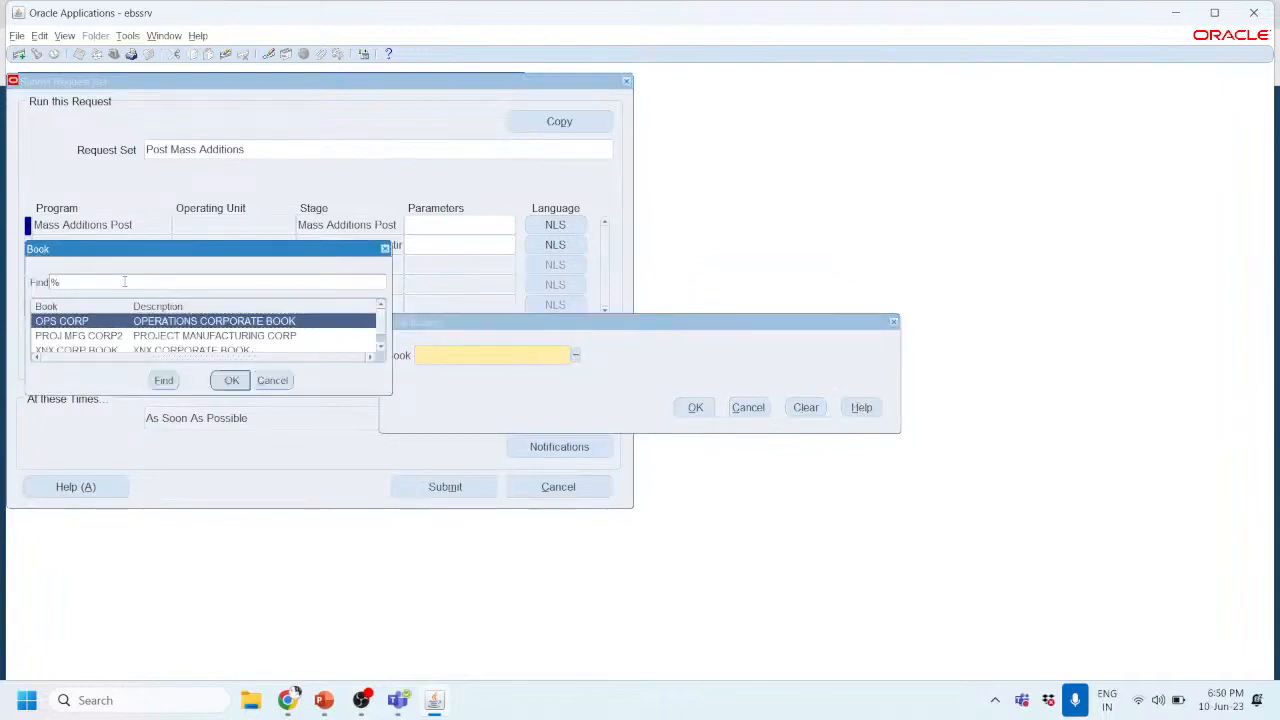
type("XNX CORP BOOK")
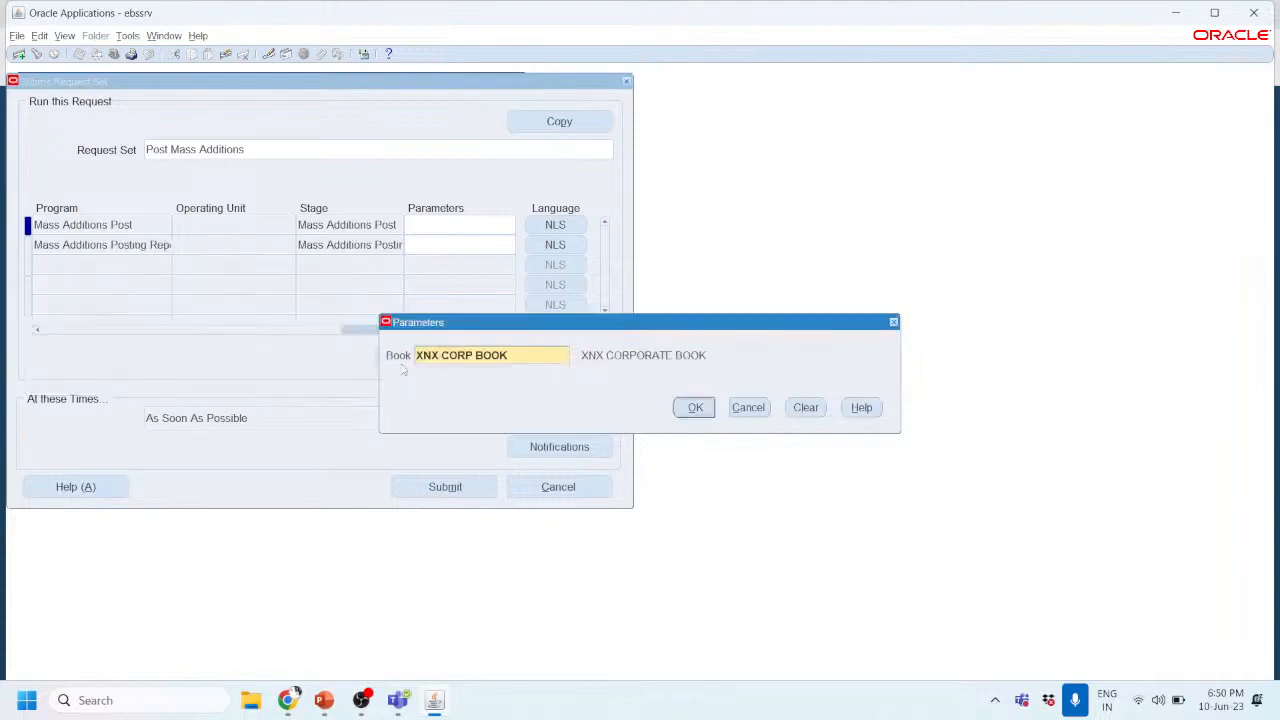
left_click(692, 407)
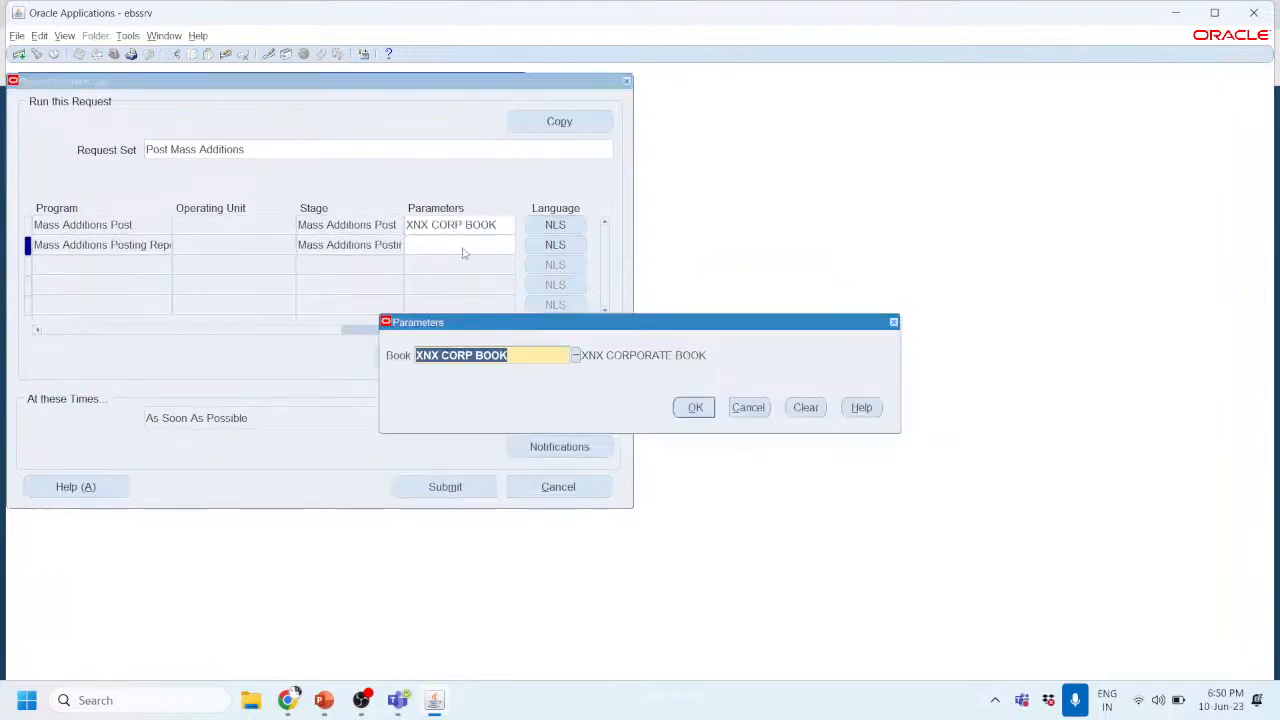
Step: Accept XNX CORP BOOK as the Book for the Mass Additions Posting Report and submit the request set
left_click(700, 410)
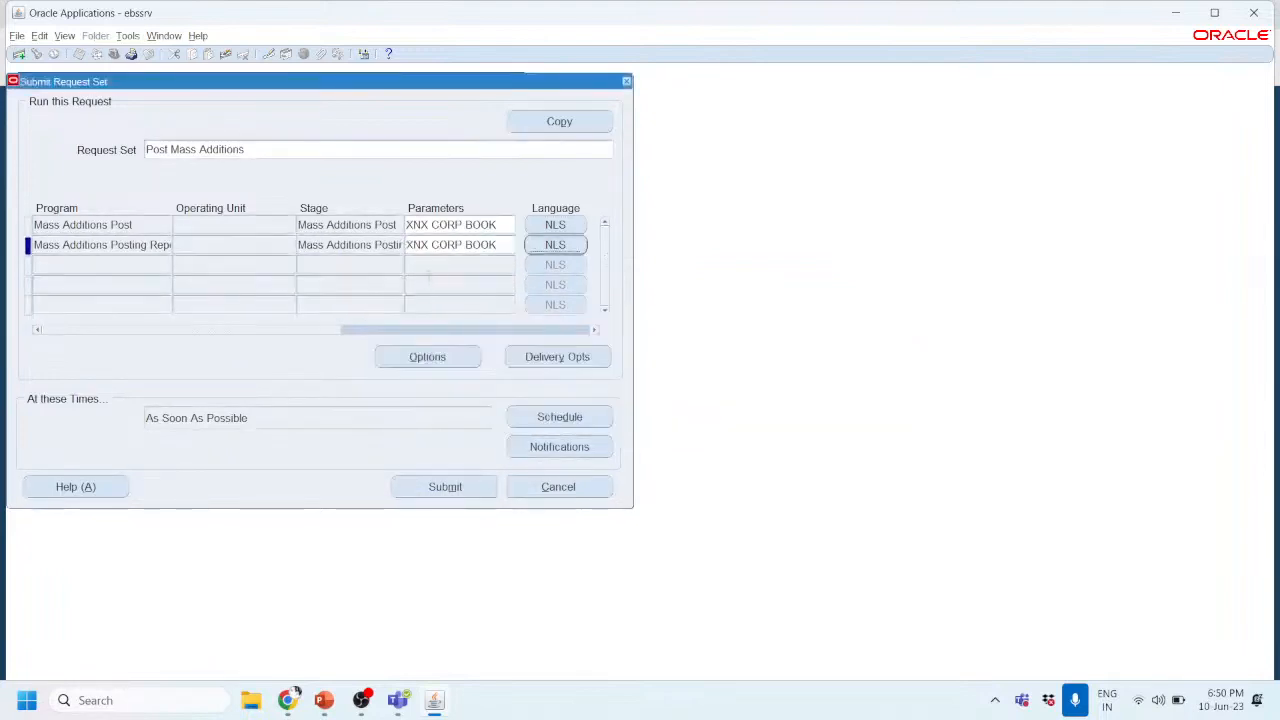
left_click(454, 490)
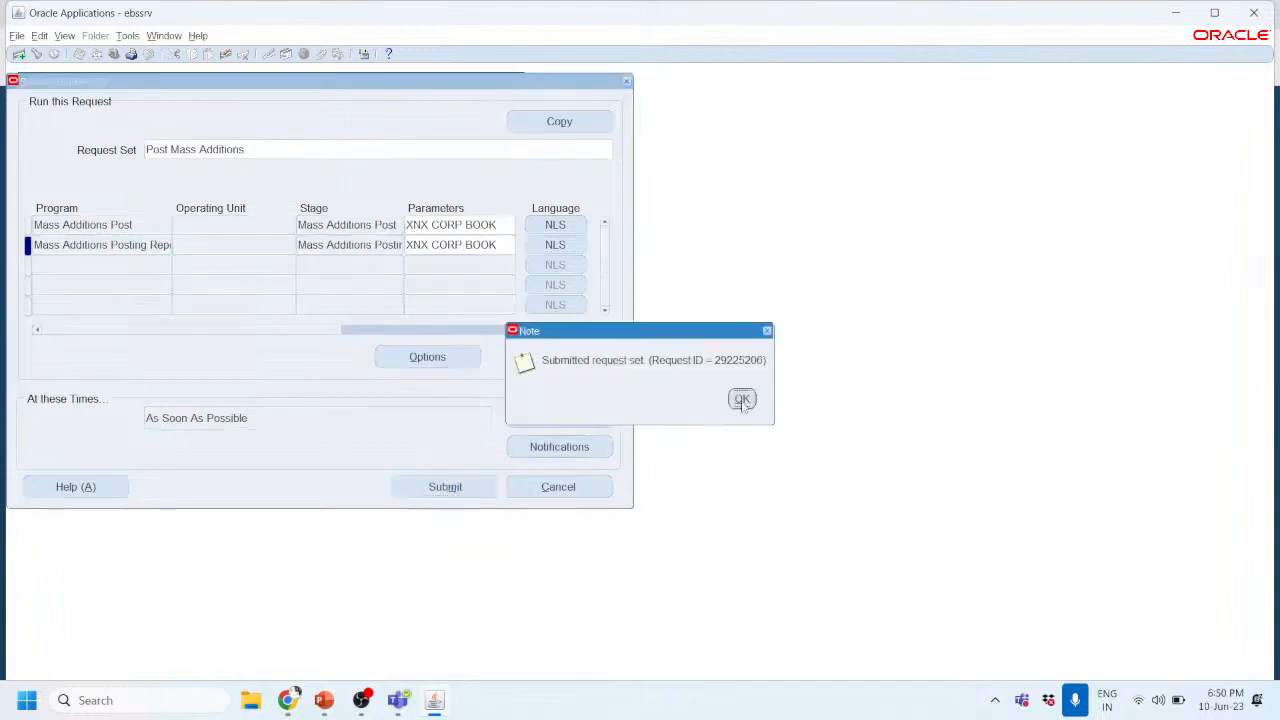
left_click(742, 400)
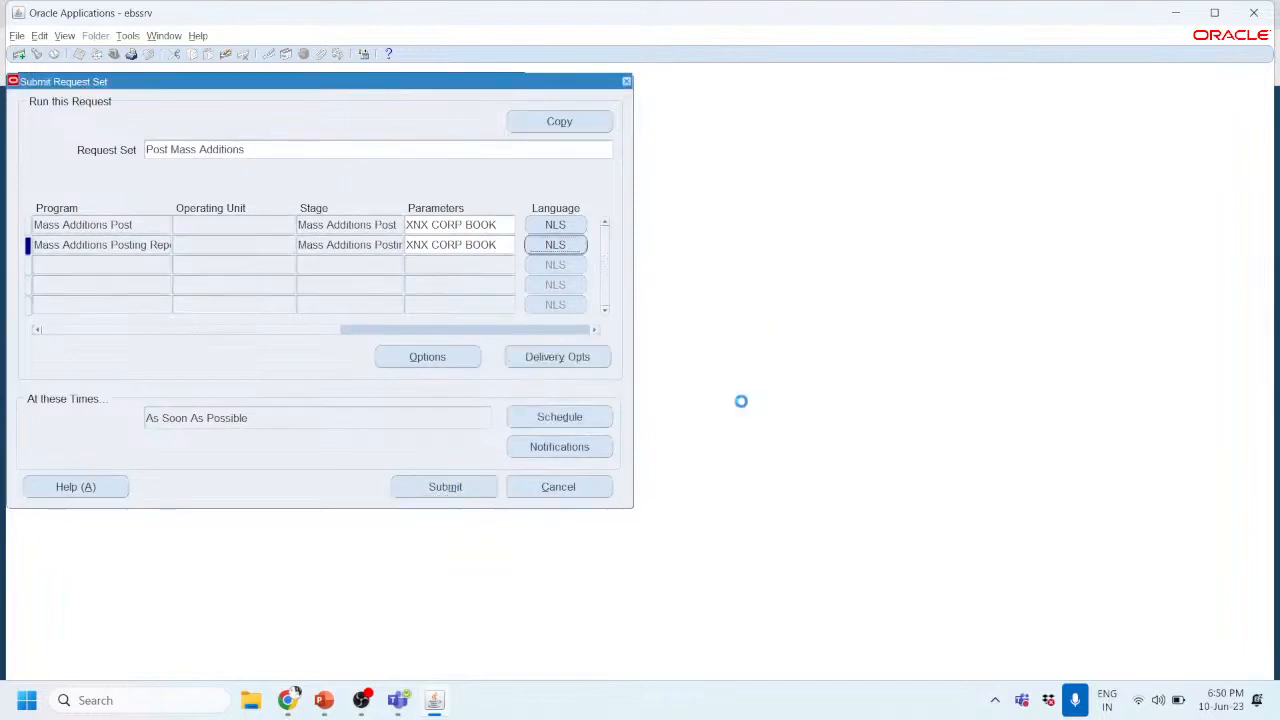
Step: Open the list of all concurrent requests, turn on Auto Refresh and refresh to monitor the Post Mass Additions requests
left_click(64, 36)
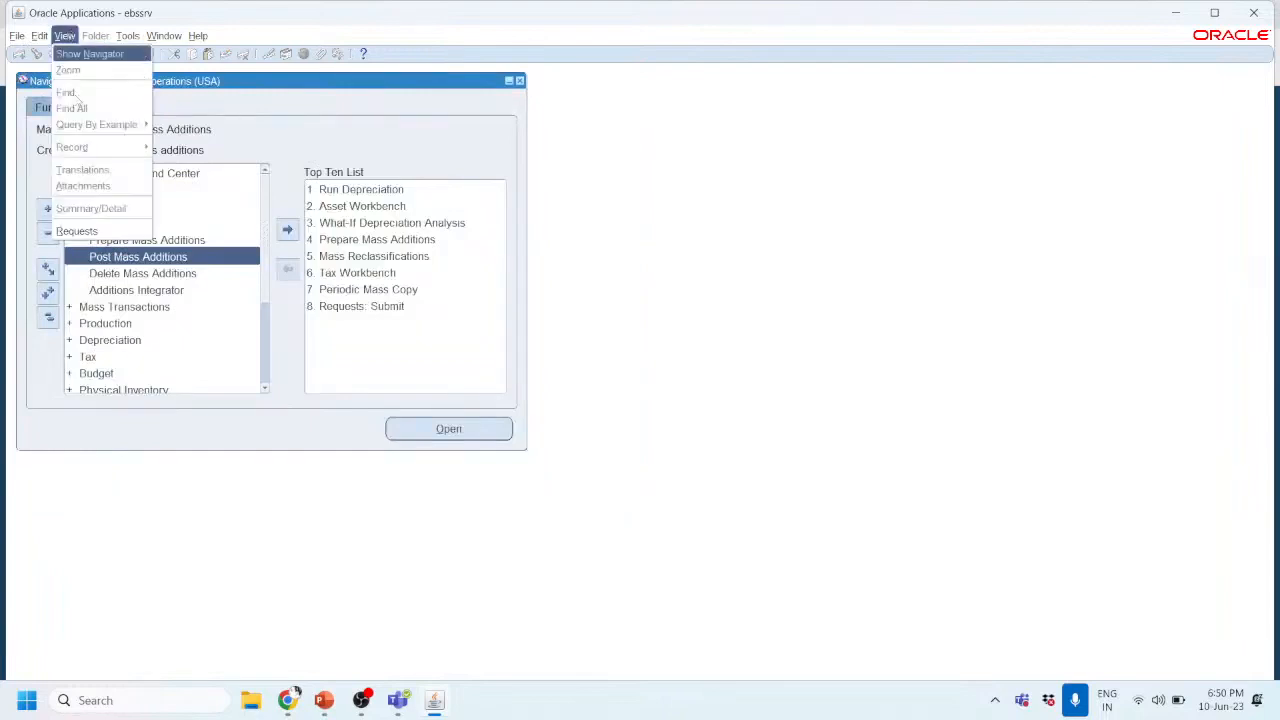
left_click(74, 231)
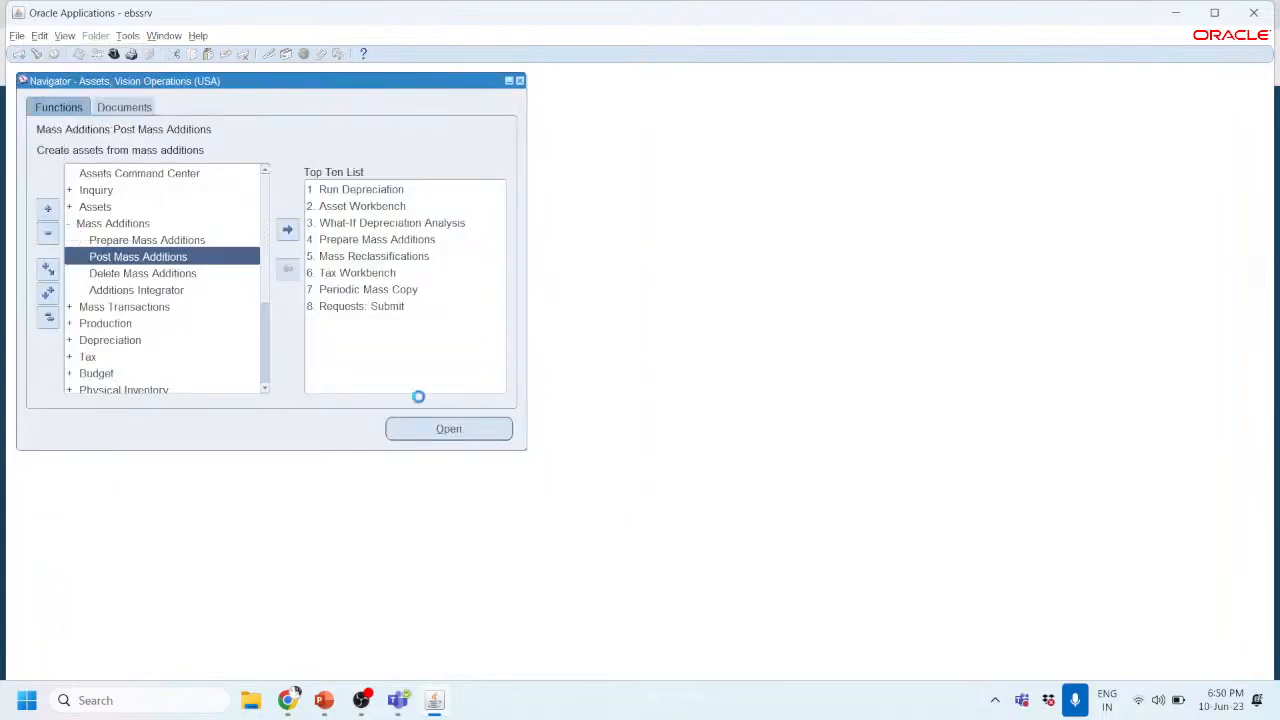
left_click(500, 461)
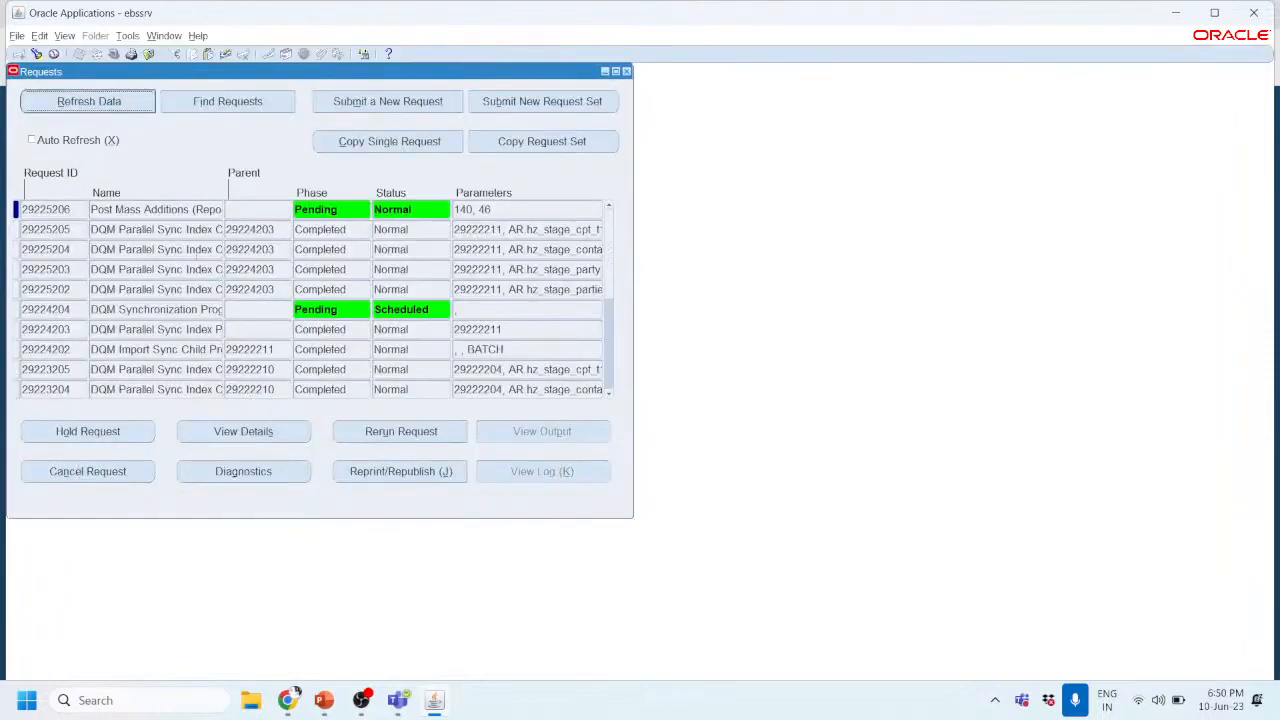
left_click(31, 140)
left_click(91, 103)
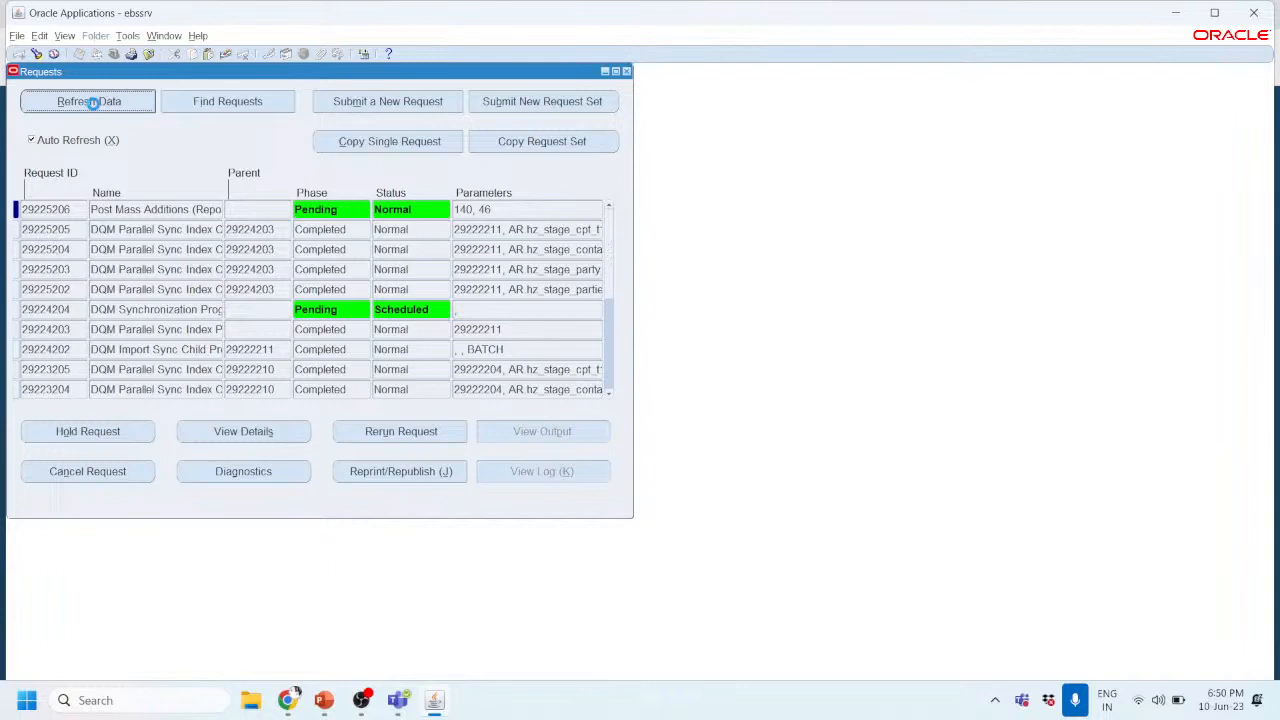
left_click(92, 103)
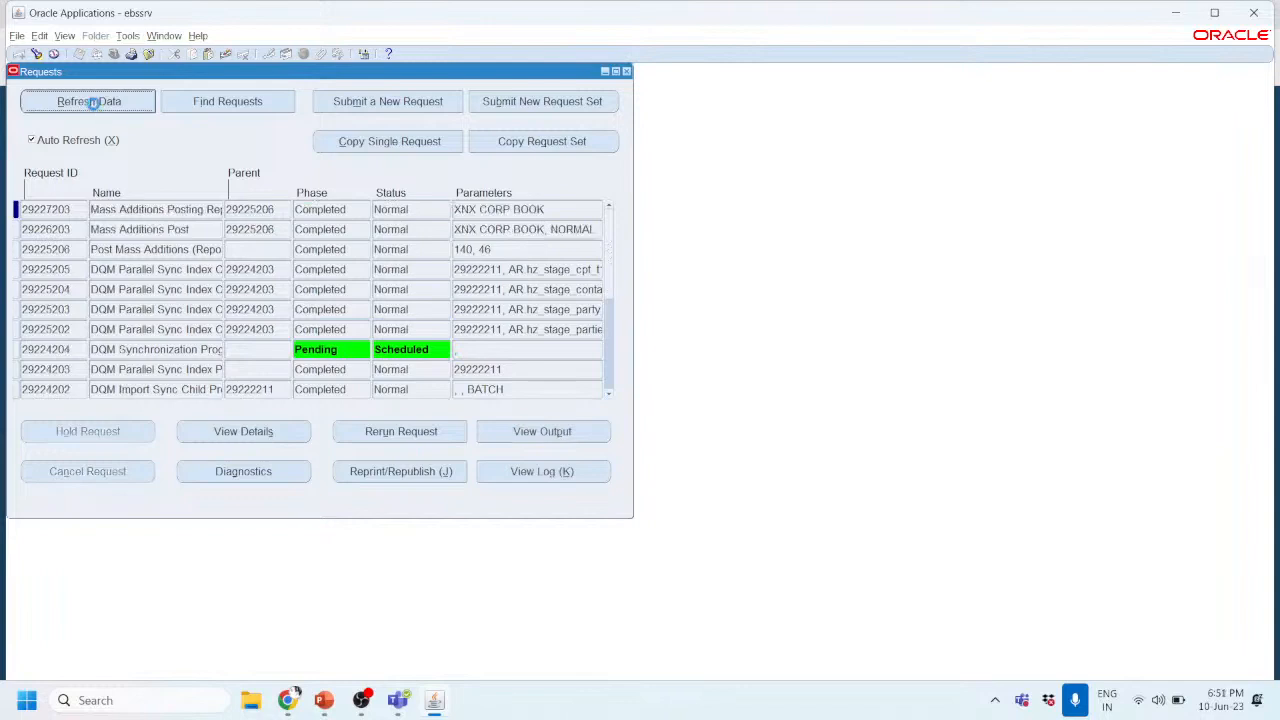
left_click(93, 103)
Step: View the Mass Additions Posting Report output, note the new asset number, and return to the Navigator
double_click(74, 211)
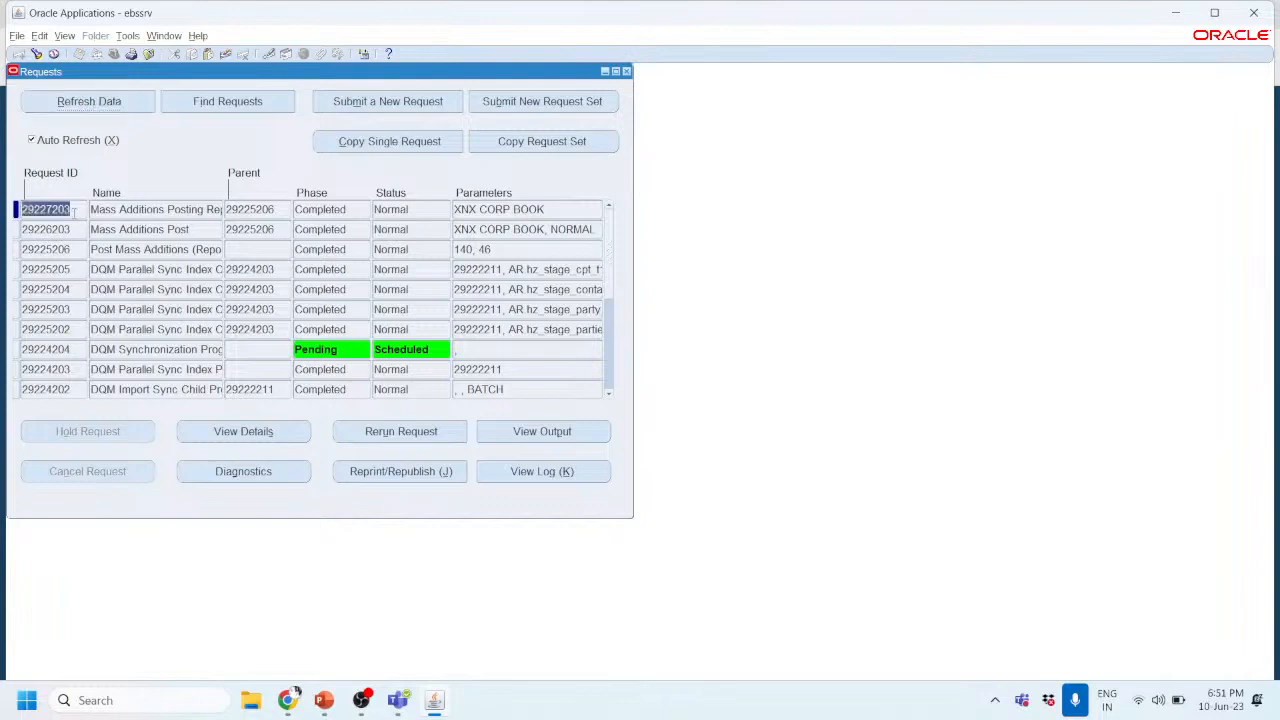
left_click(568, 431)
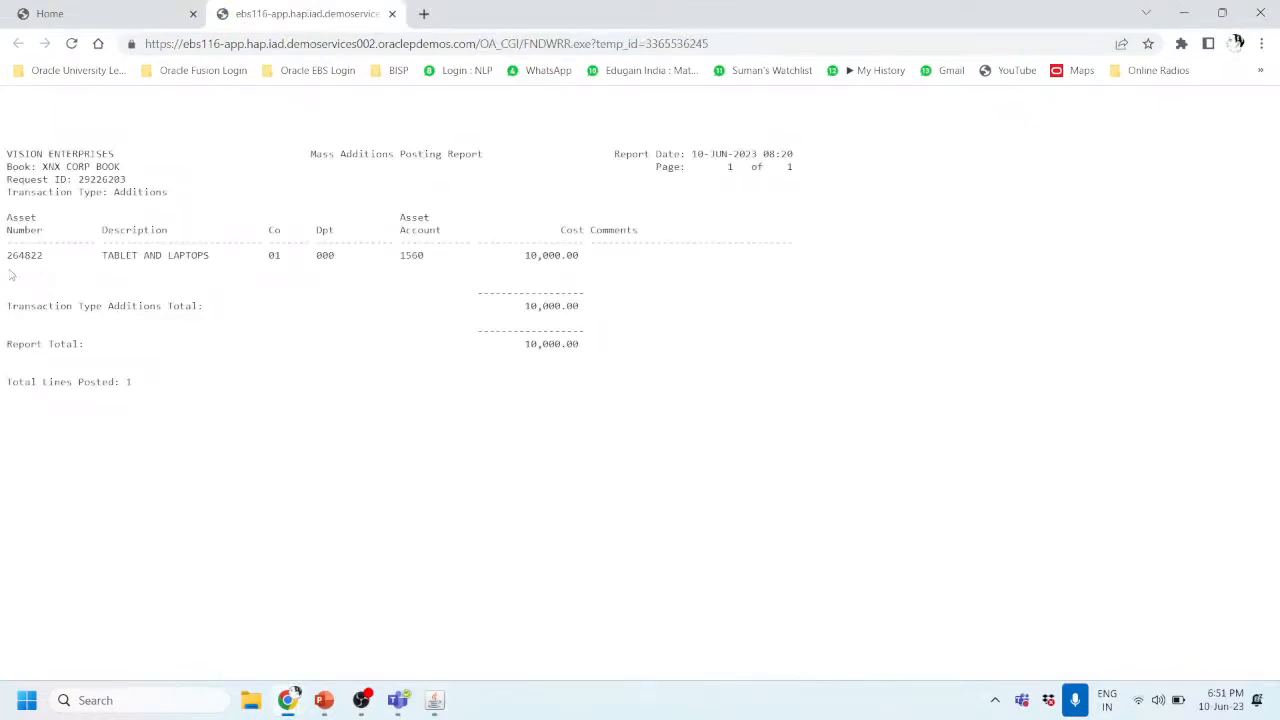
left_click_drag(8, 256, 49, 256)
left_click_drag(46, 256, 5, 256)
mouse_move(328, 703)
left_click(434, 700)
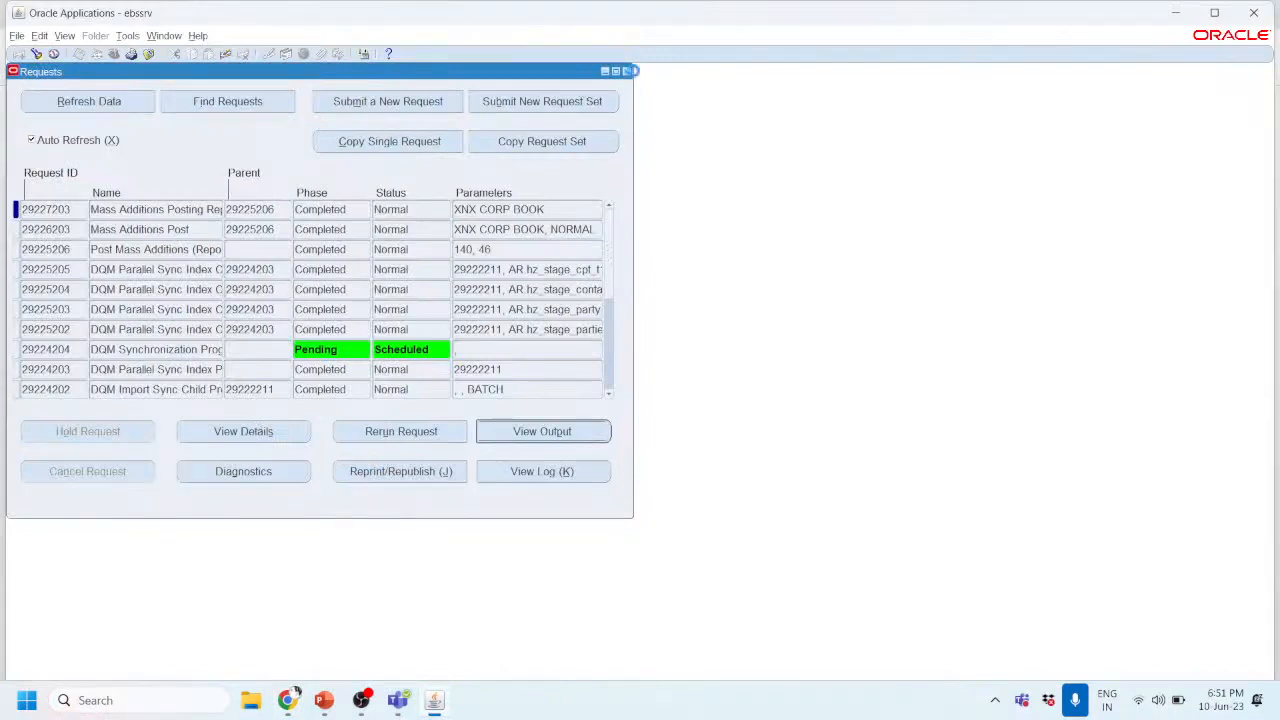
key("F4")
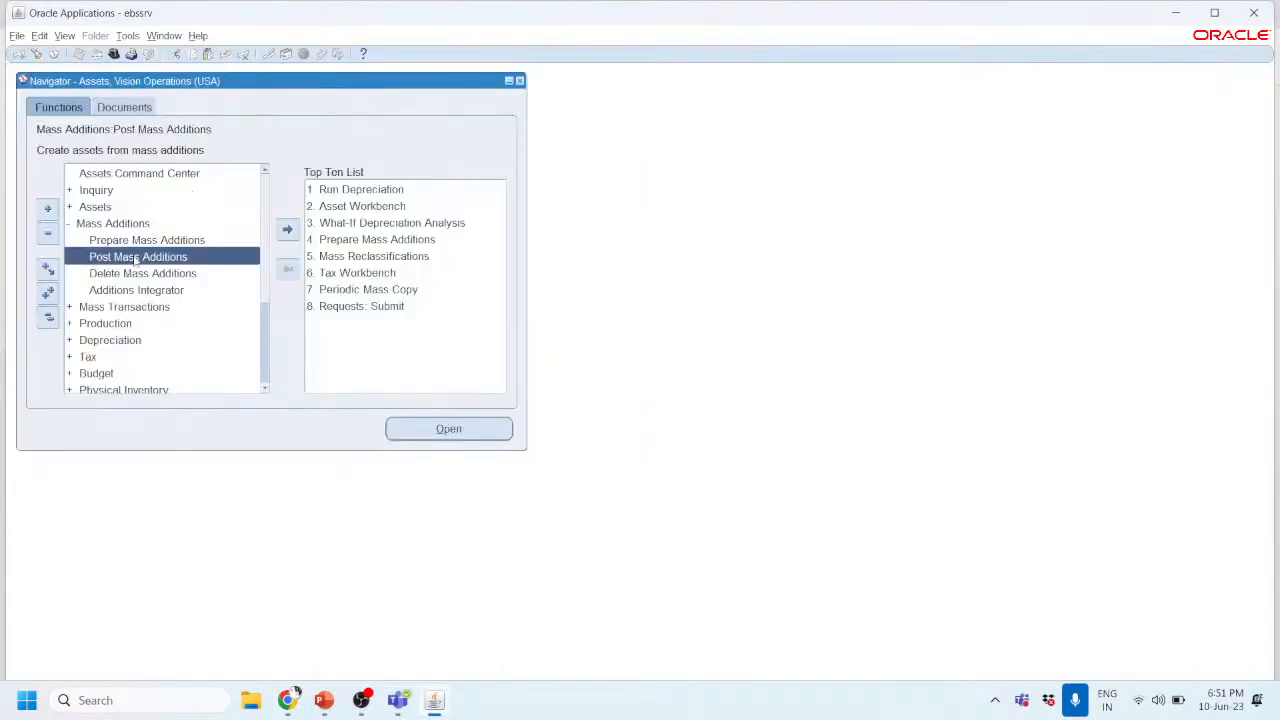
Step: Open the asset search and find asset 264822 in XNX CORP BOOK
left_click(100, 190)
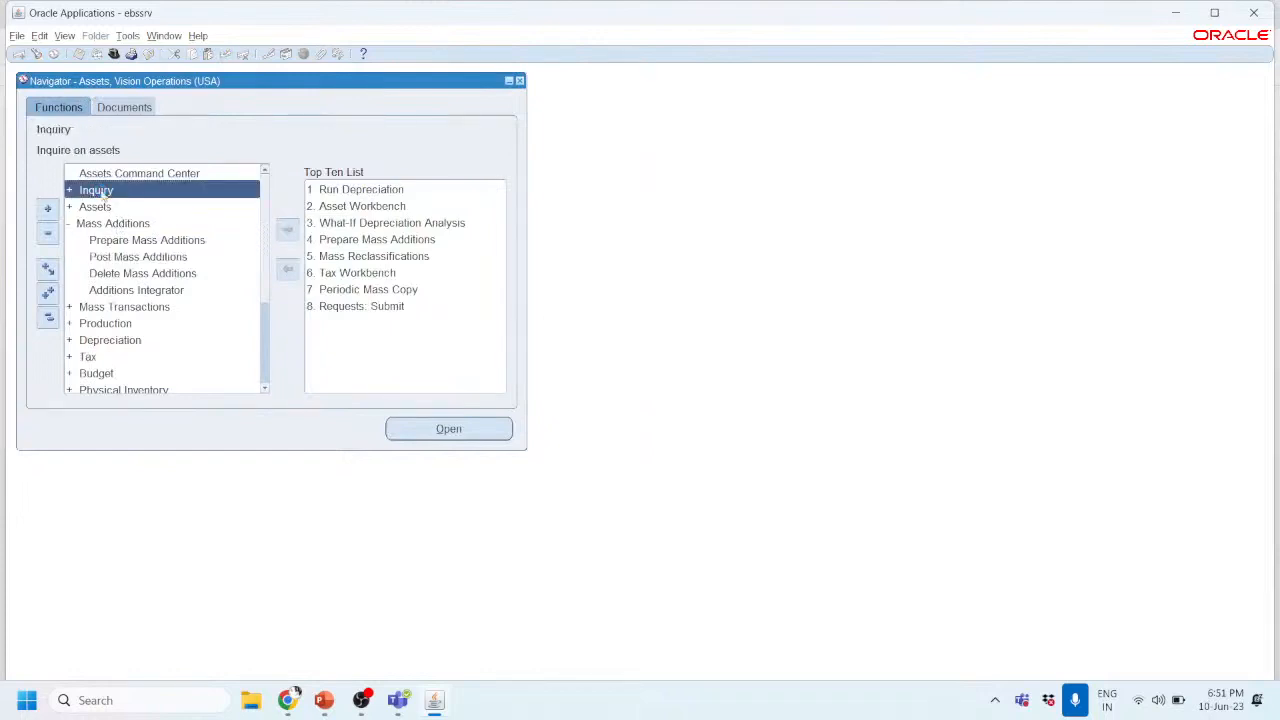
left_click(102, 200)
double_click(102, 198)
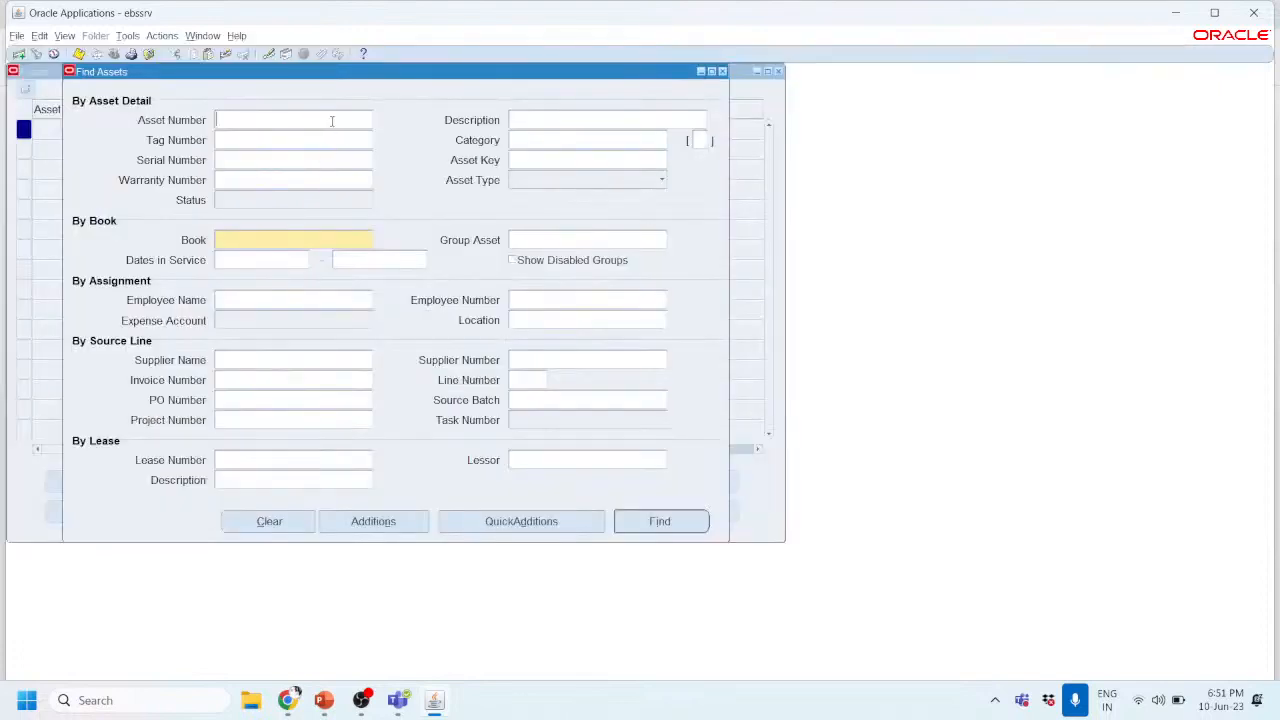
type("264822")
left_click(269, 236)
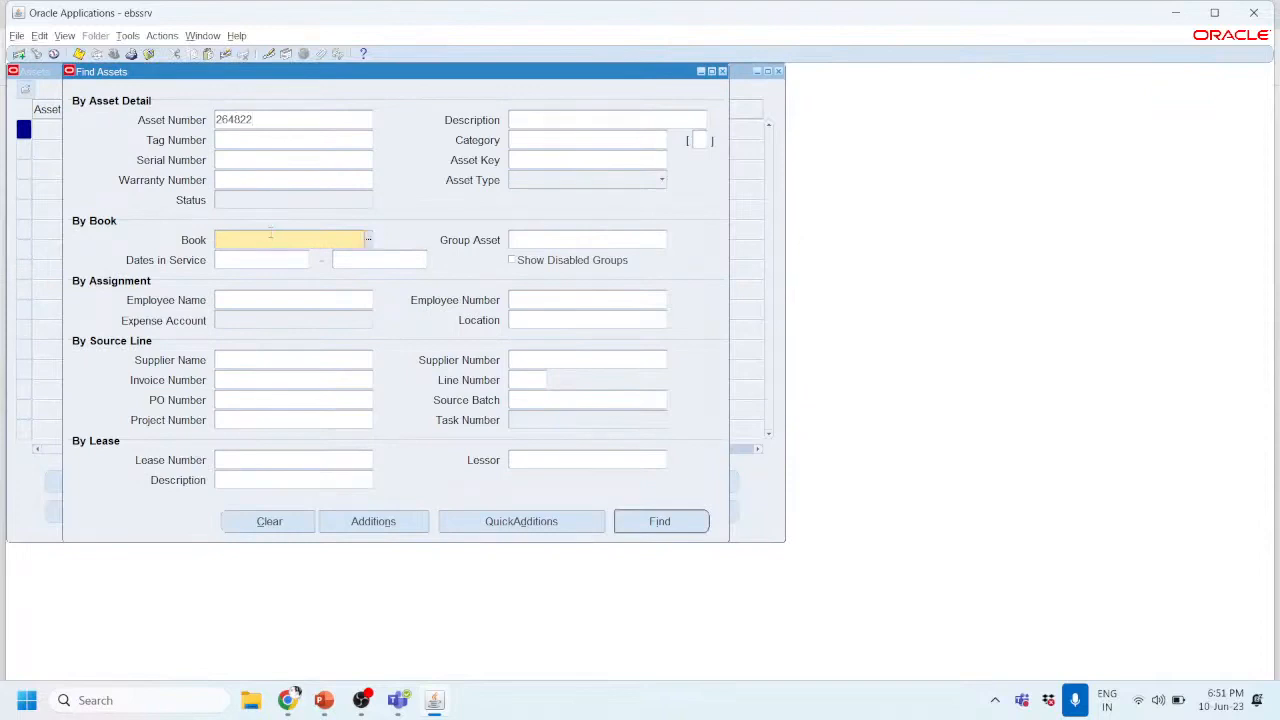
left_click(368, 241)
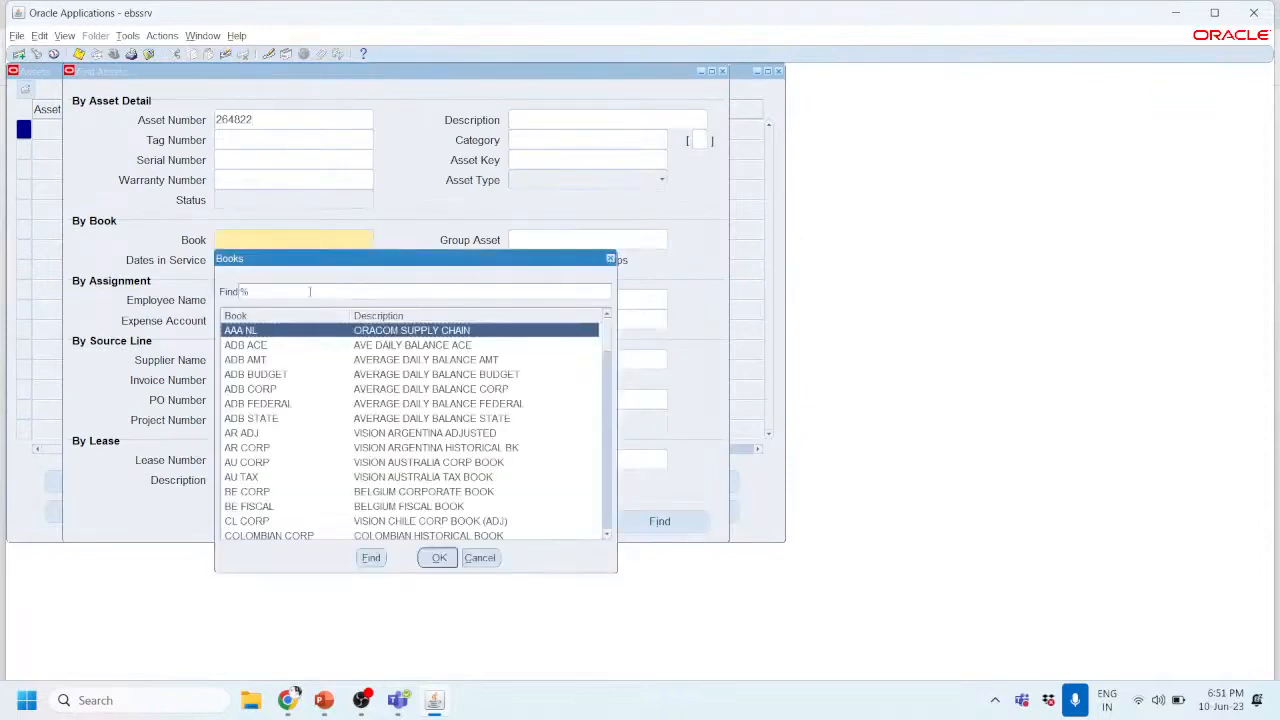
type("XNX")
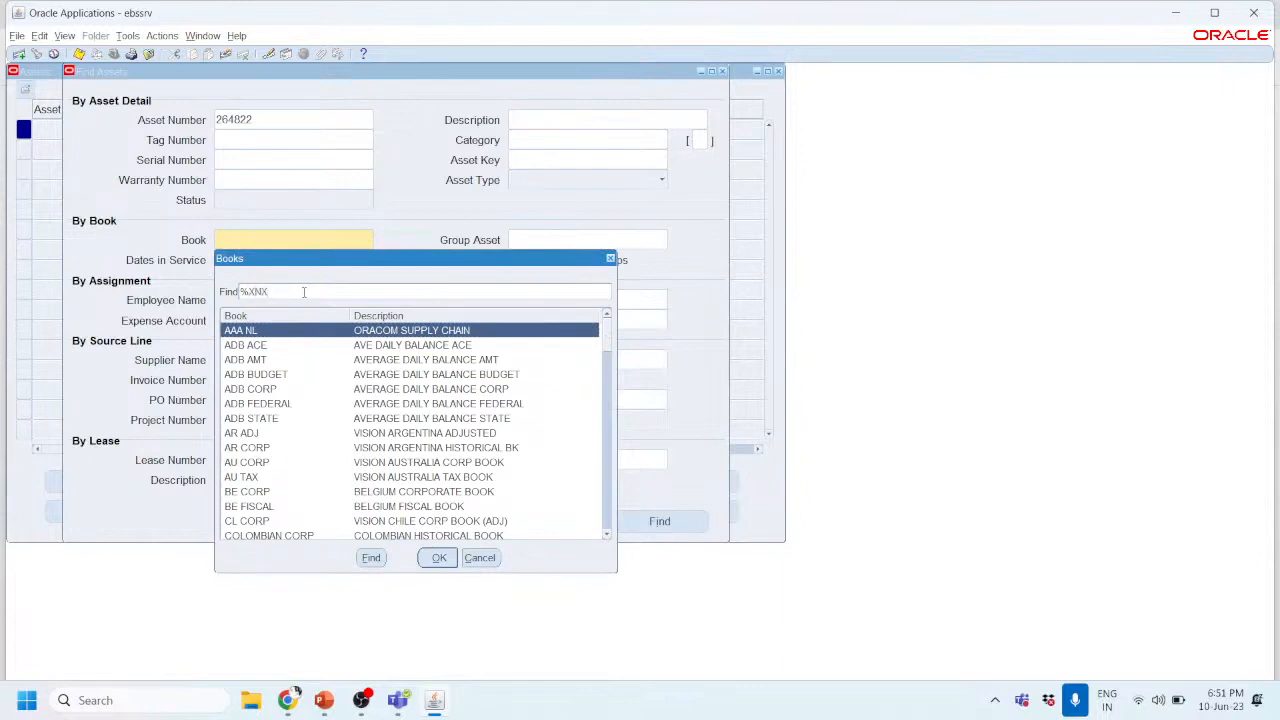
key("Return")
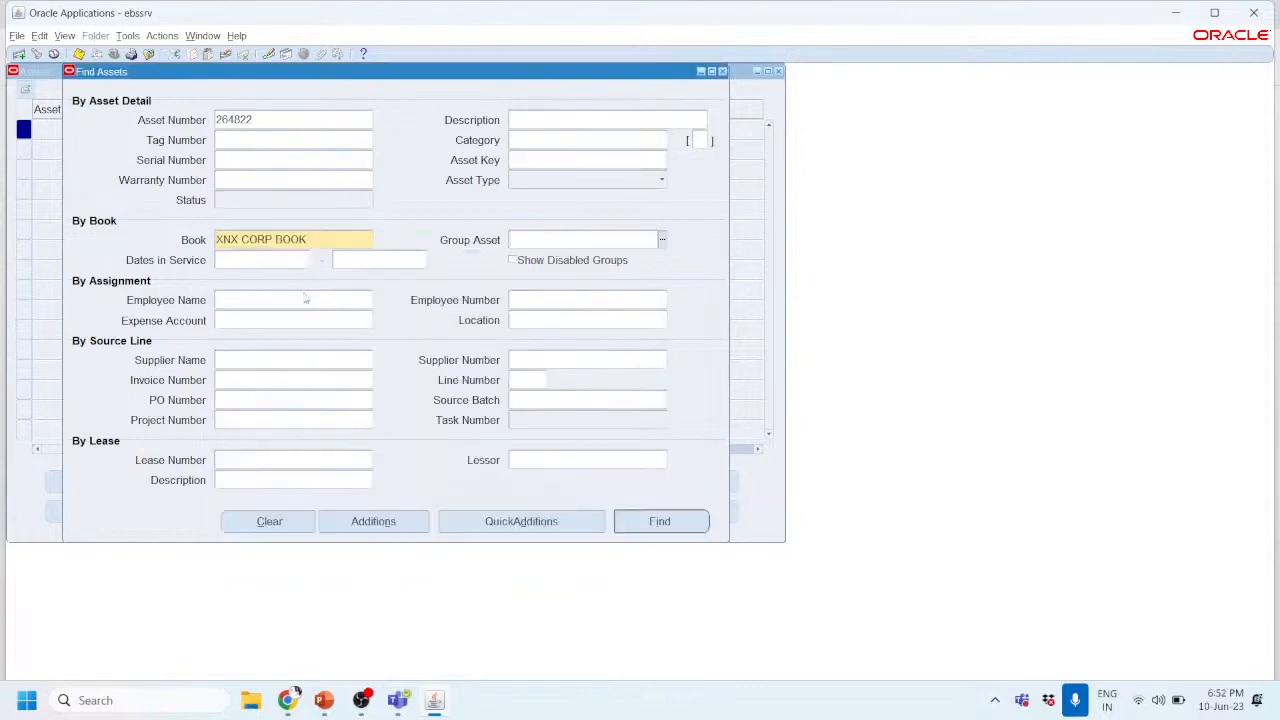
left_click(671, 521)
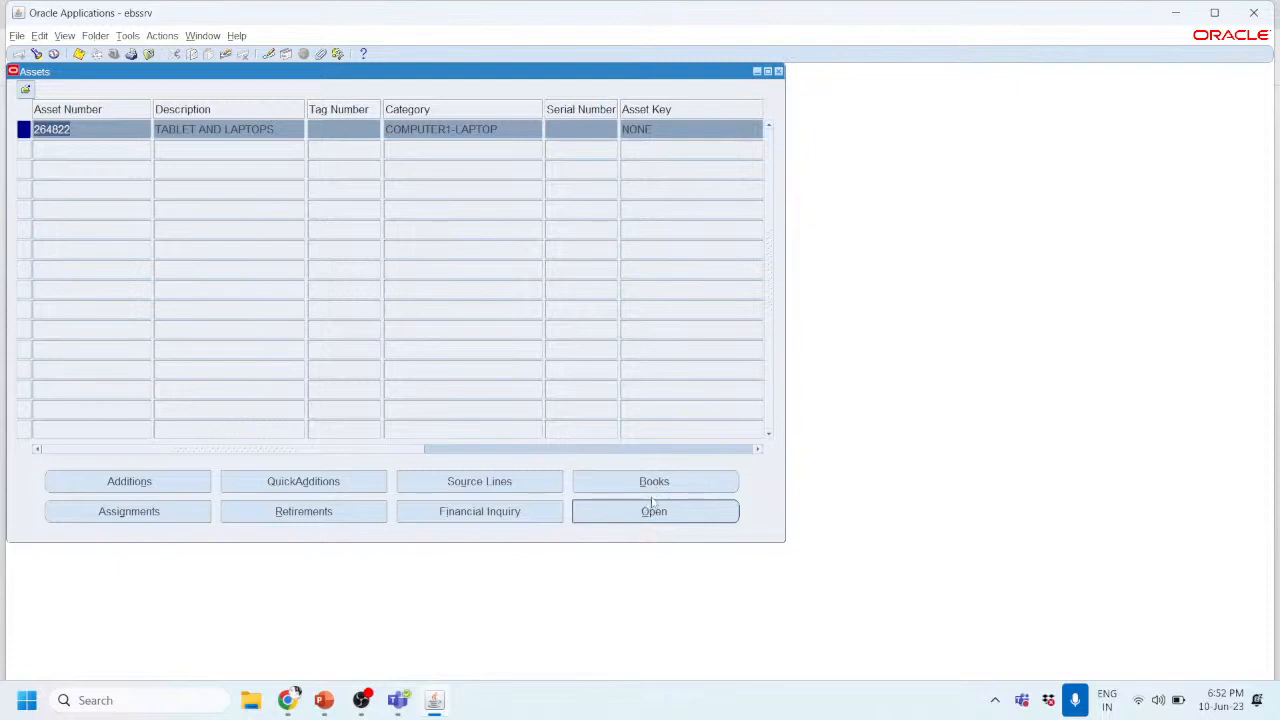
Step: Review asset 264822's financial and depreciation details in XNX CORP BOOK, and open its invoice source lines
left_click(654, 482)
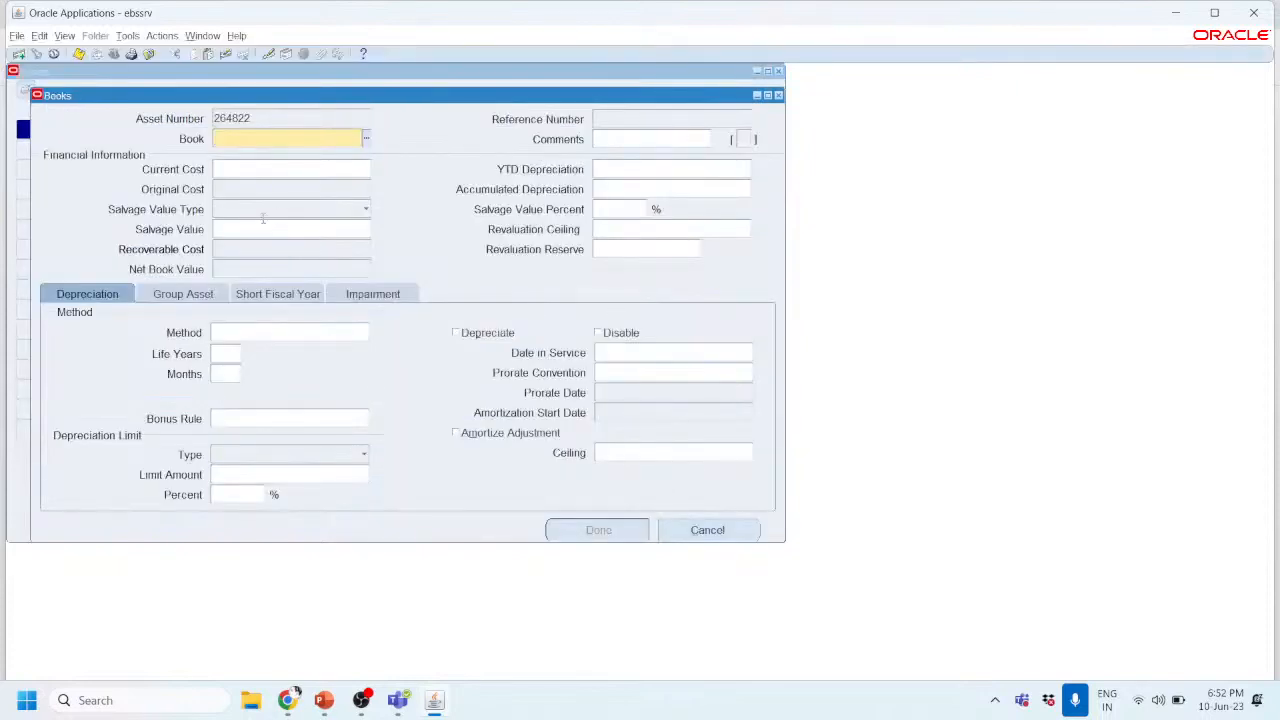
left_click(367, 137)
left_click(320, 166)
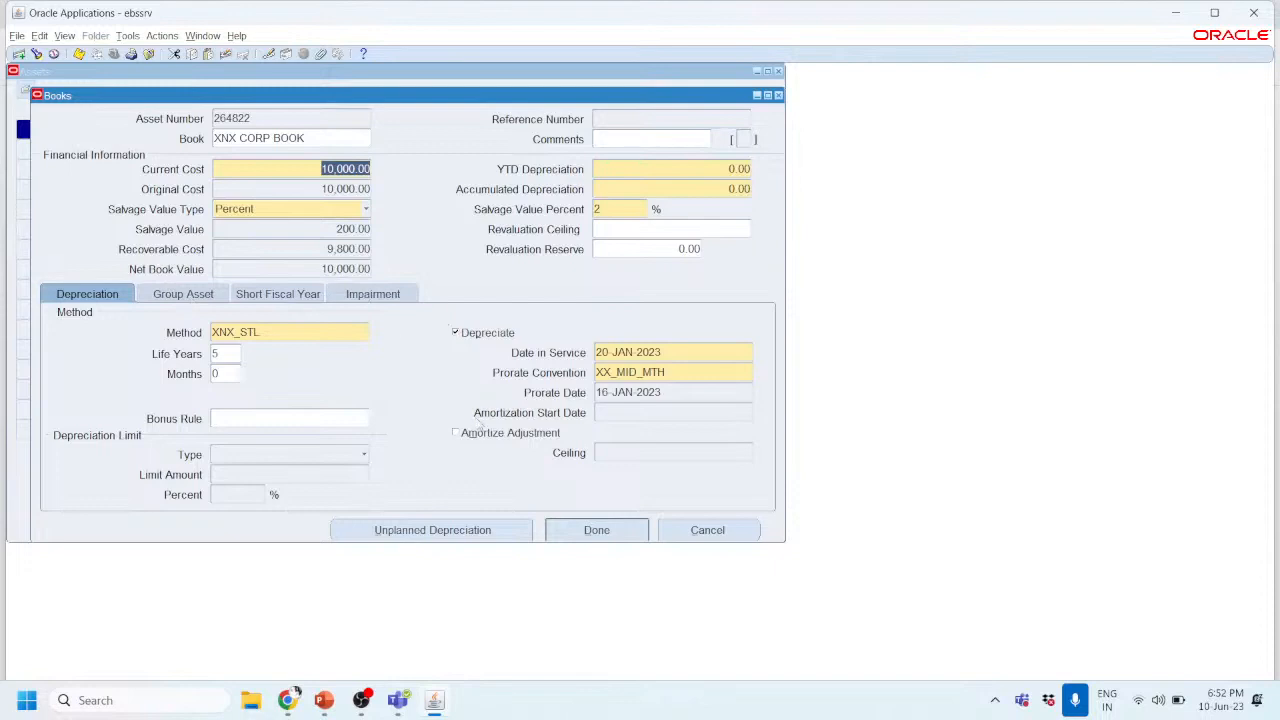
left_click(617, 533)
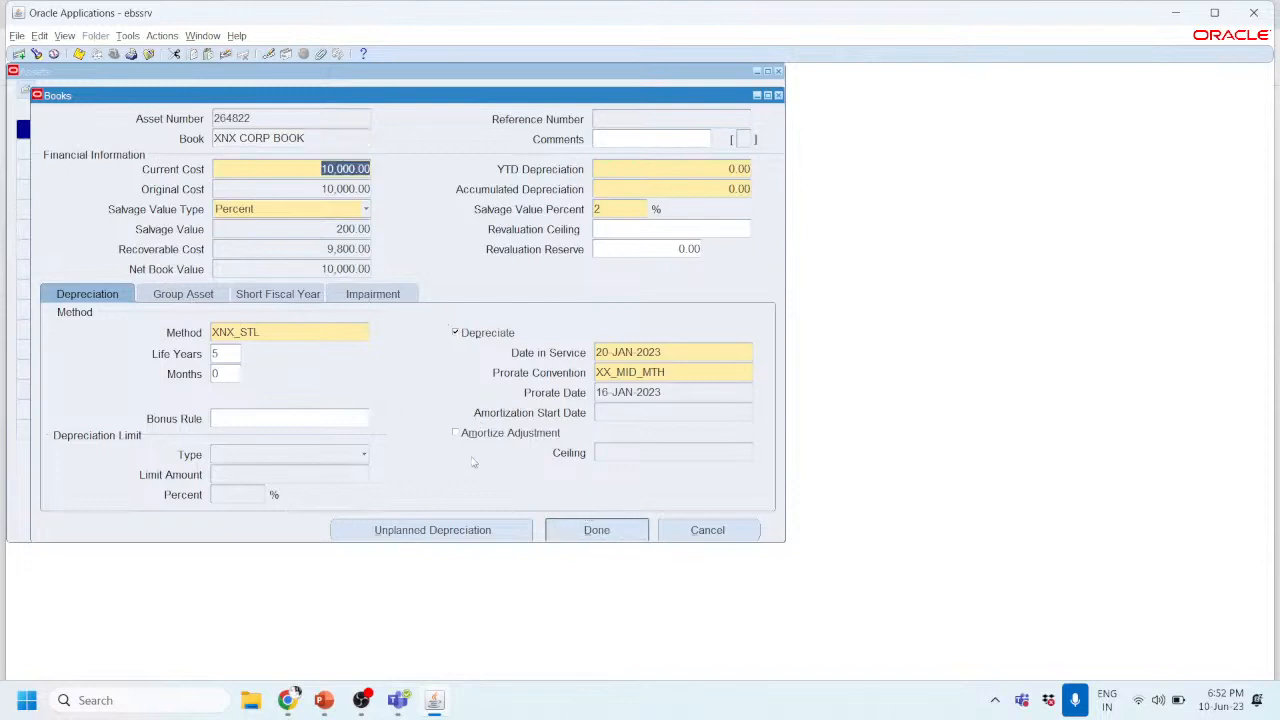
left_click(705, 530)
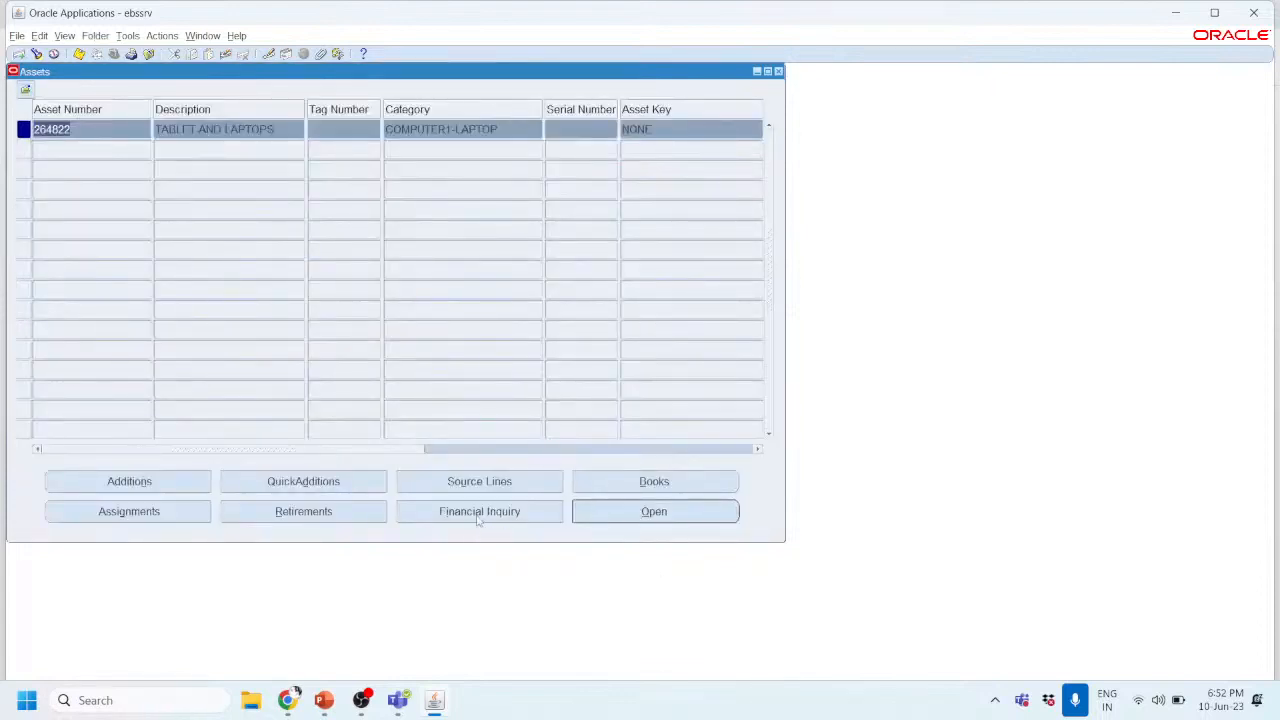
left_click(489, 479)
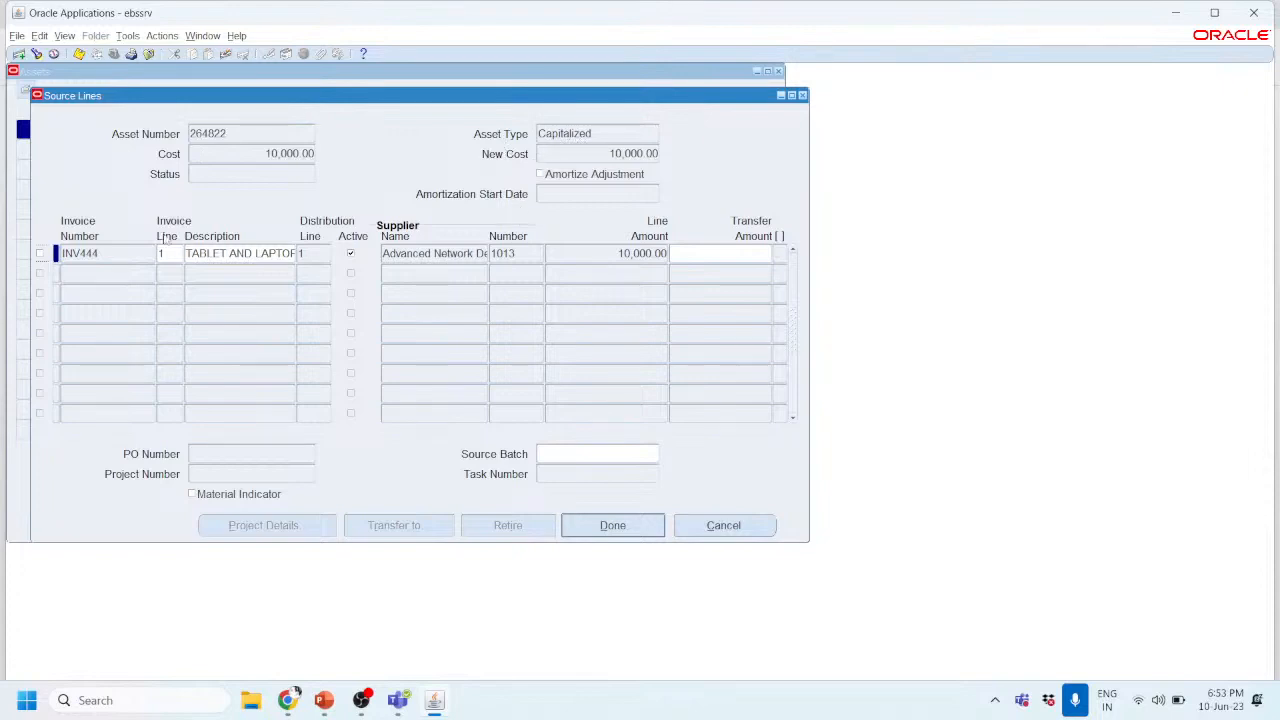
Step: Examine the invoice line, distribution, supplier and amount fields of asset 264822's INV444 source line, and close the source lines
left_click(115, 253)
left_click(177, 253)
left_click(319, 253)
left_click(703, 255)
key("Tab")
key("Tab")
key("Tab")
key("Tab")
key("Tab")
key("Tab")
left_click(720, 525)
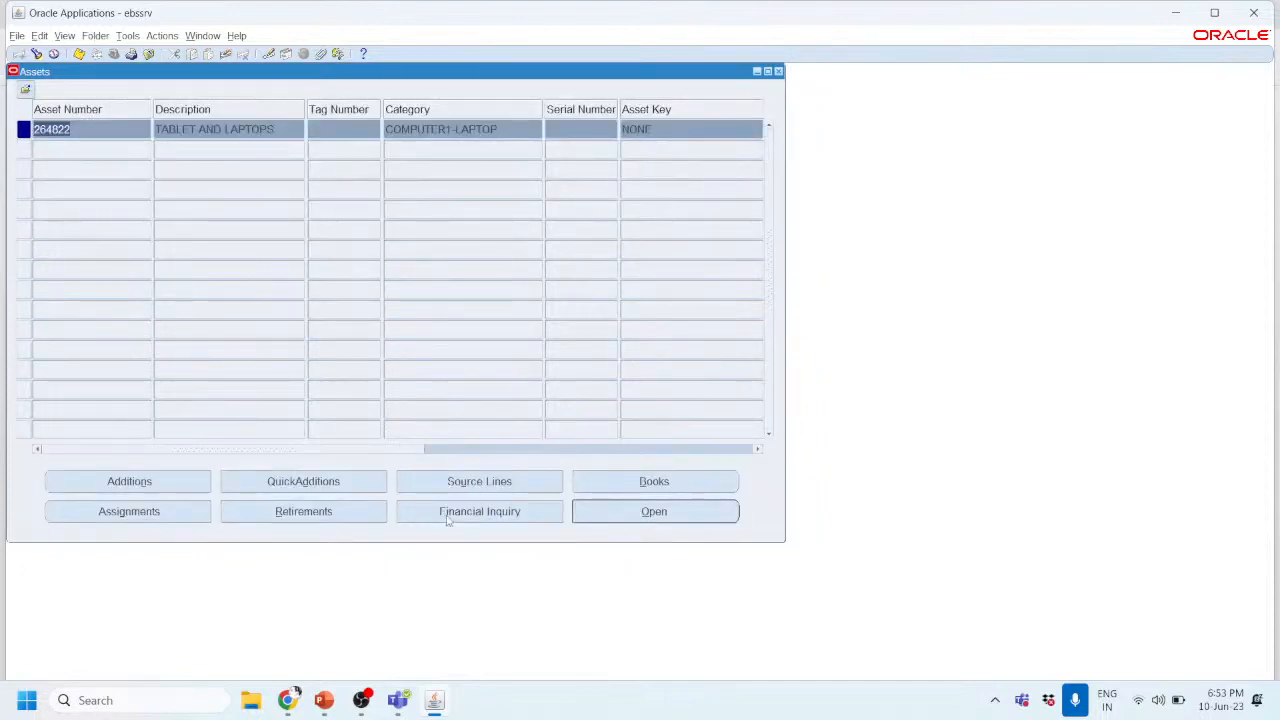
Step: Review asset 264822's financial information and cost history, and check its unit, expense account and location assignments, closing each window
left_click(451, 512)
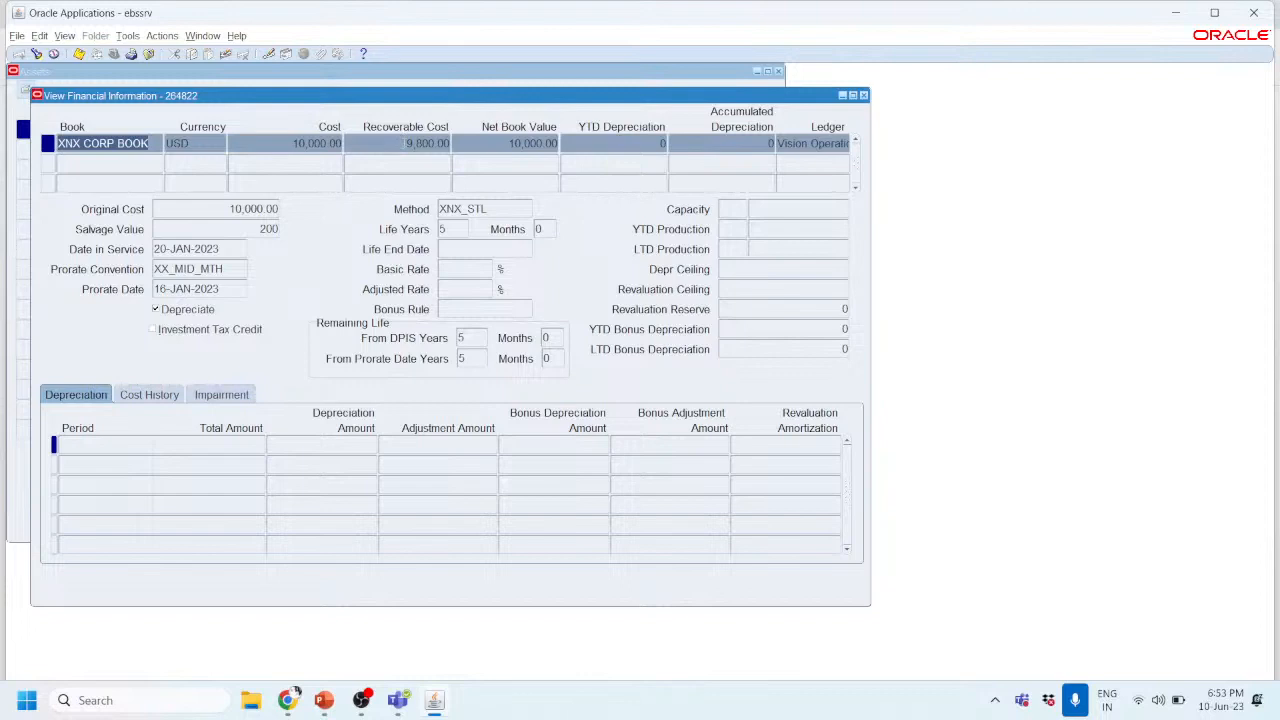
left_click_drag(403, 143, 449, 143)
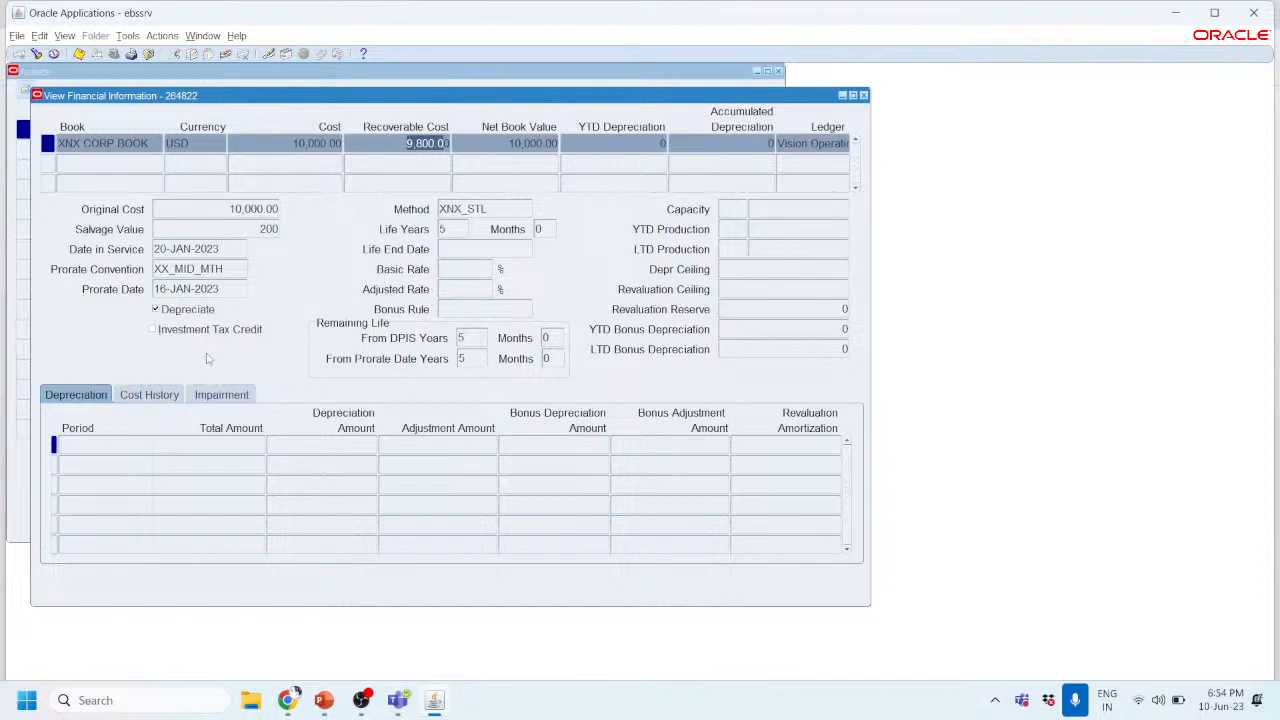
left_click(155, 394)
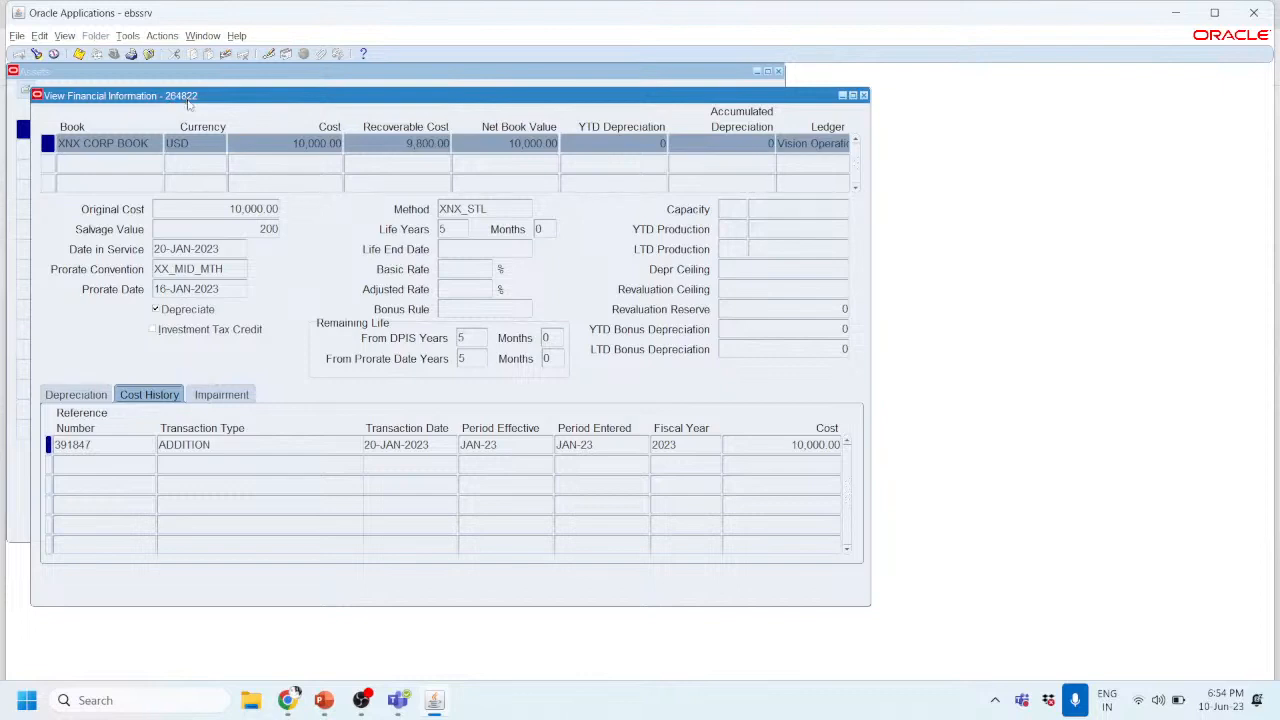
left_click(863, 95)
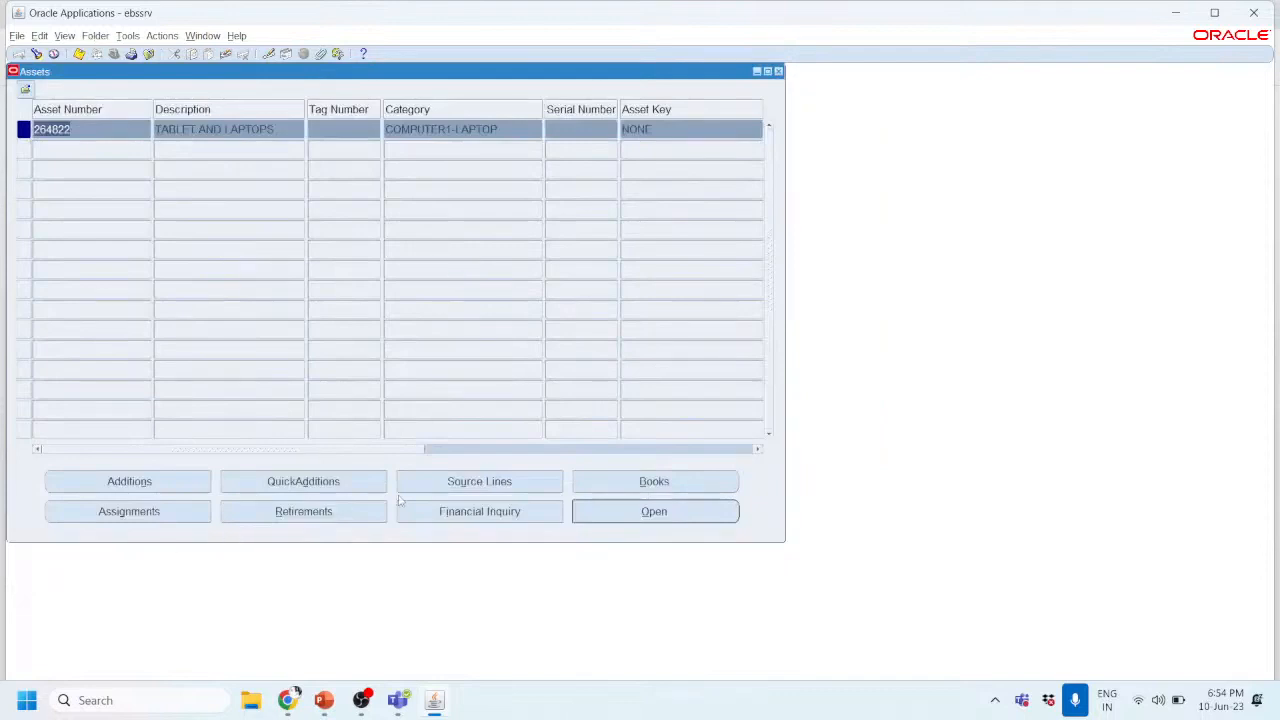
left_click(154, 510)
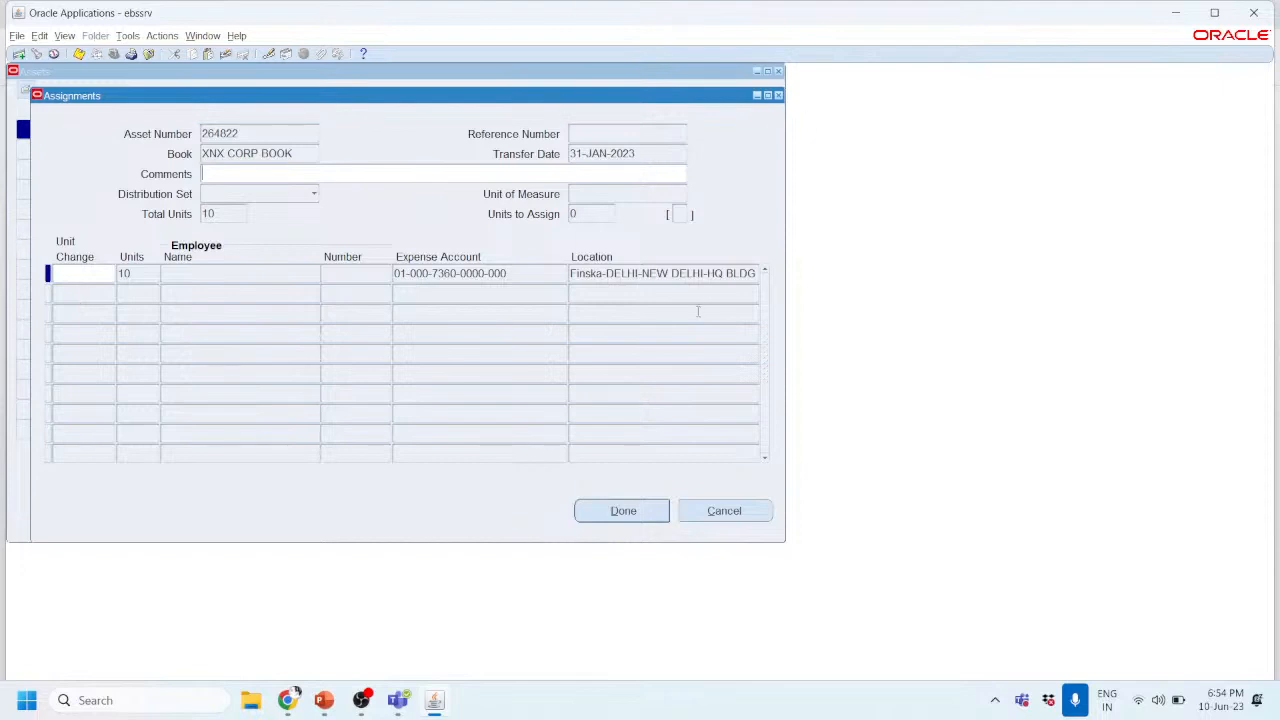
left_click(712, 511)
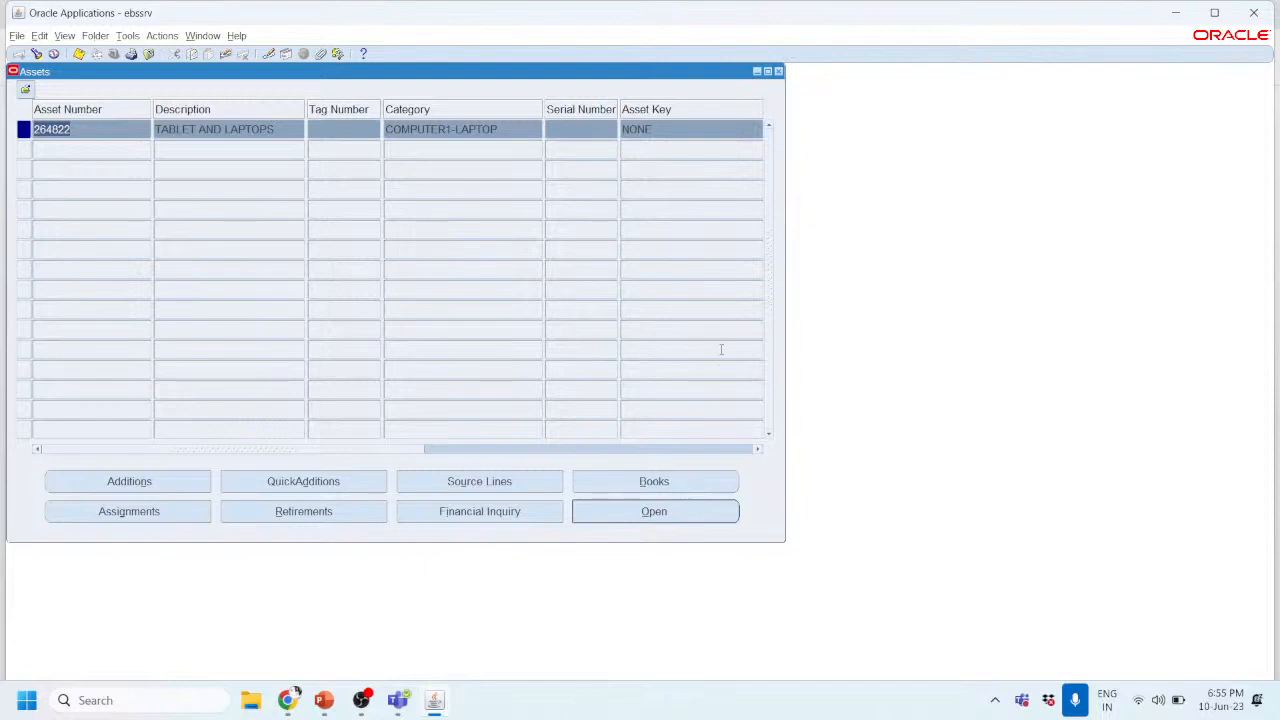
key("alt+Tab")
key("alt+Tab")
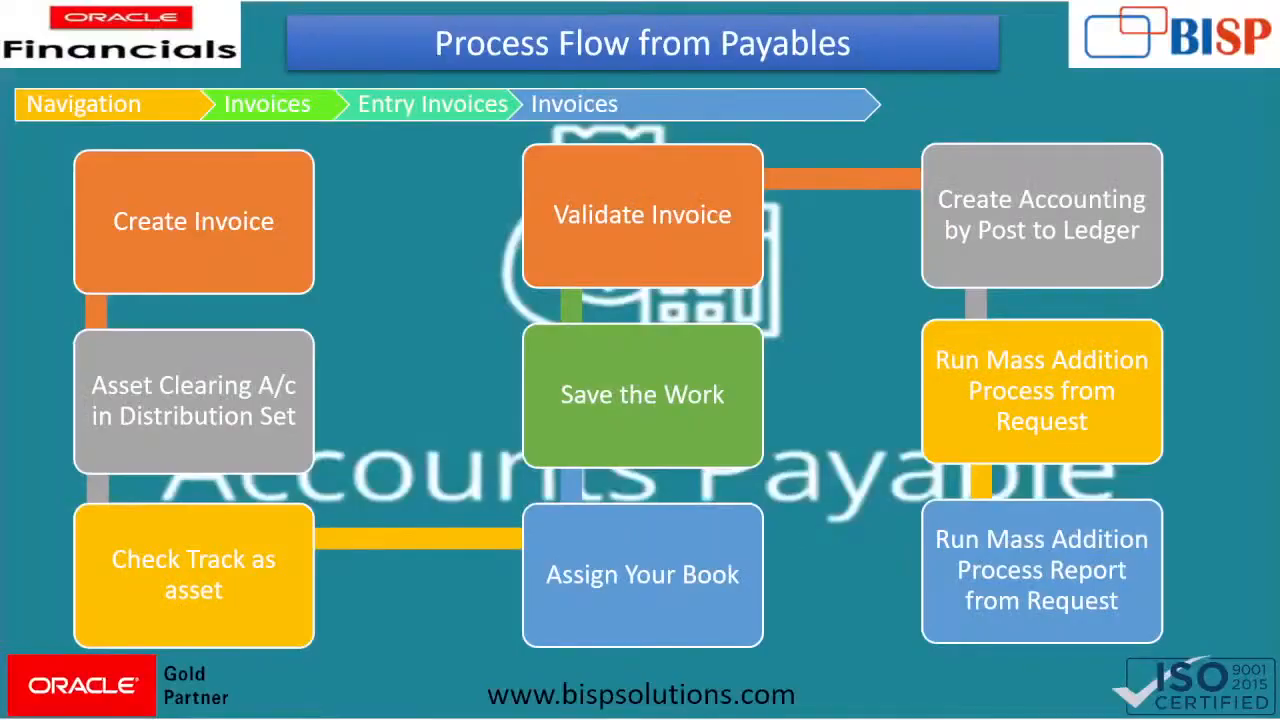
key("Right")
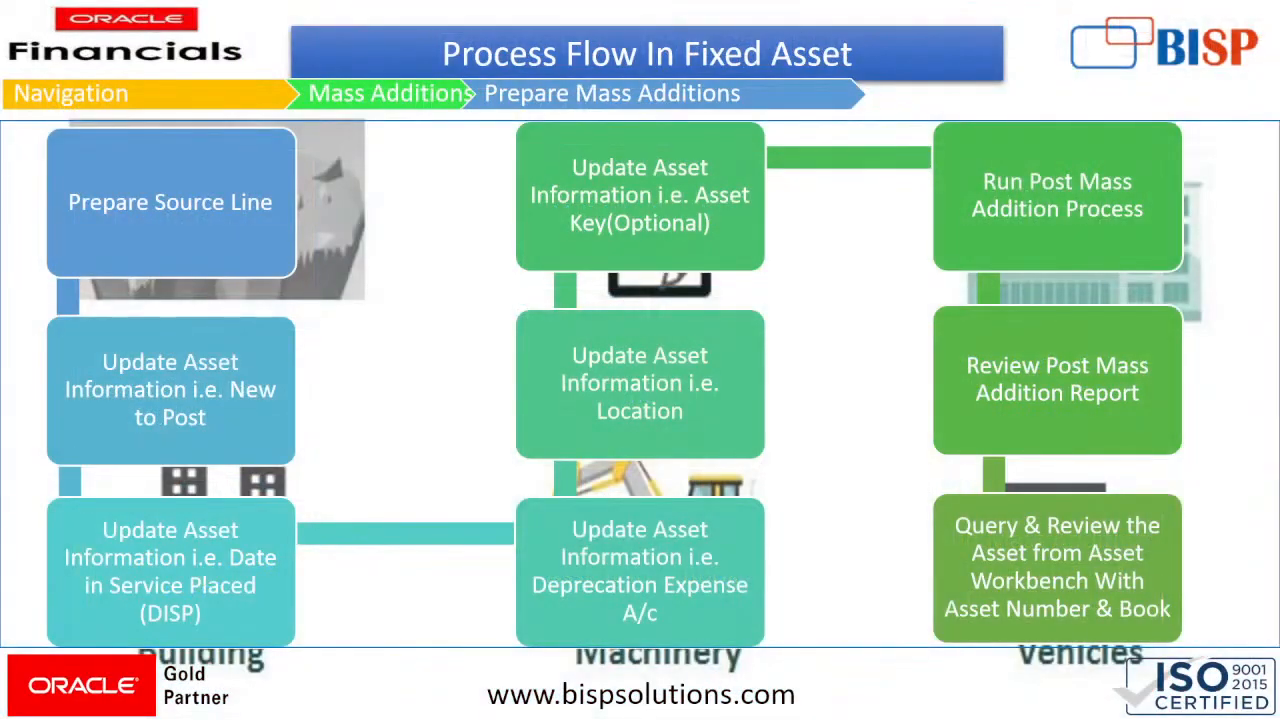